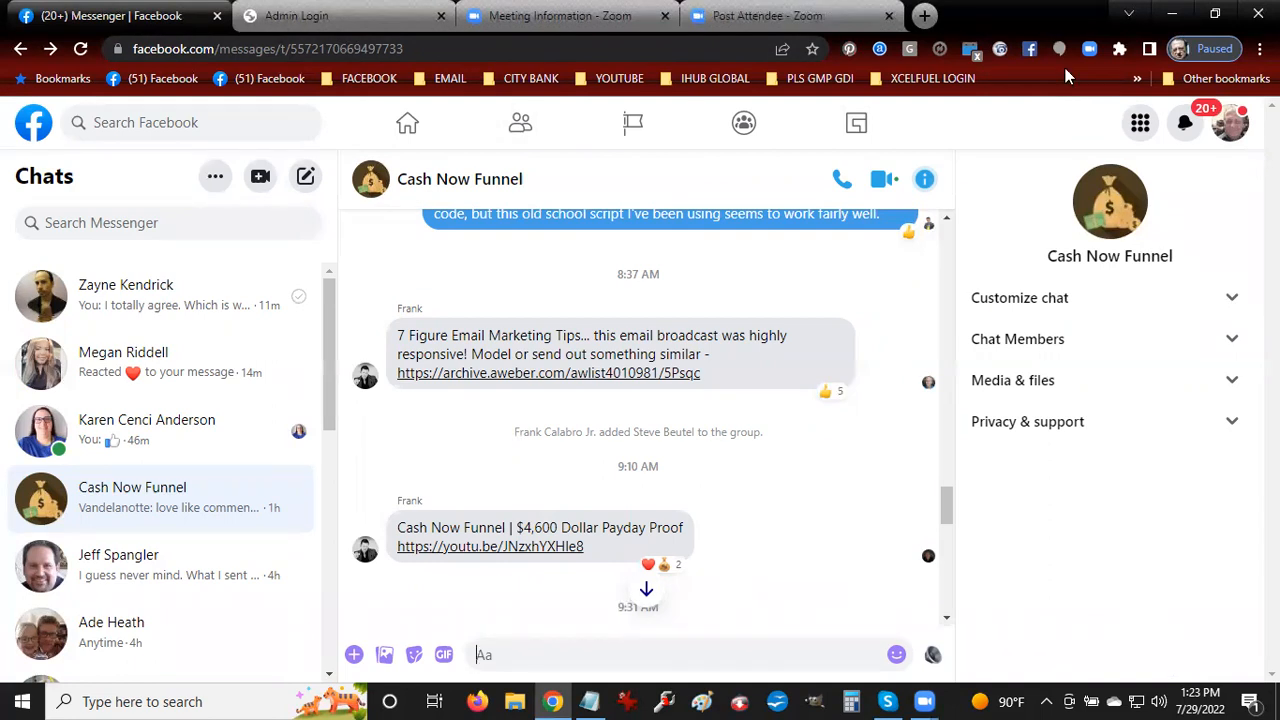
Open the account's own Facebook profile page and close the two chat windows covering it
left_click(1230, 125)
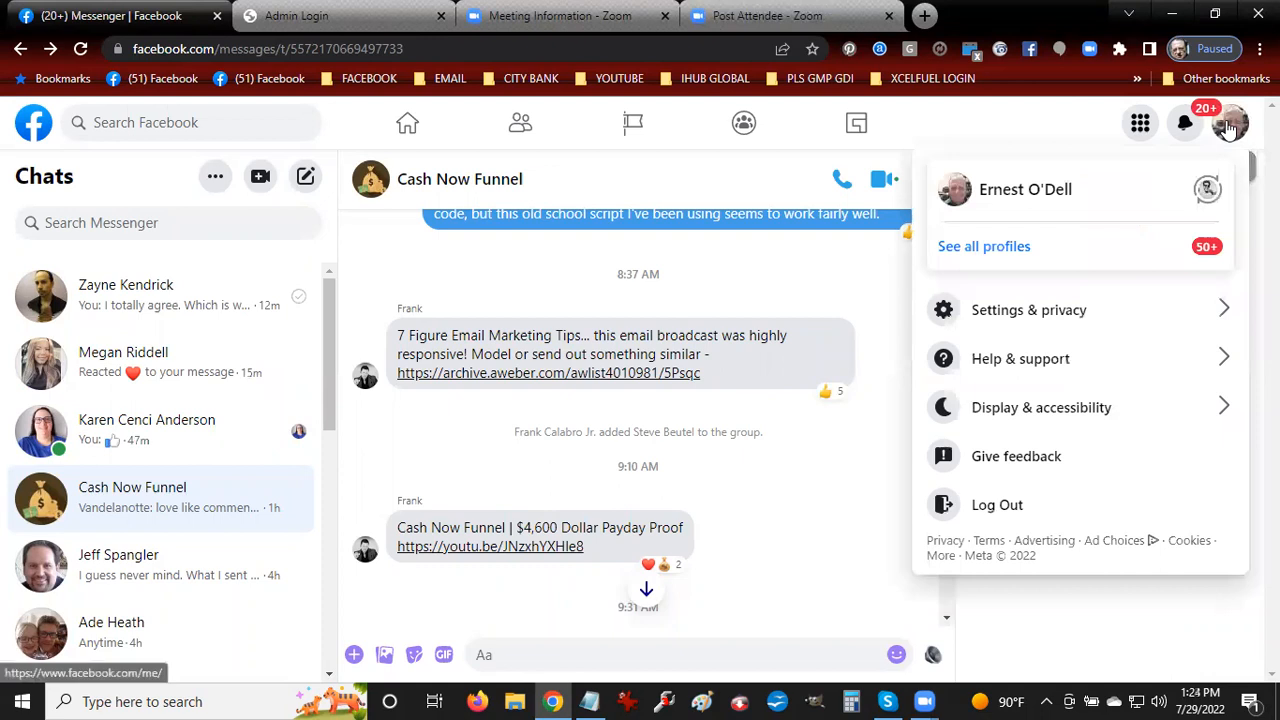
left_click(1065, 188)
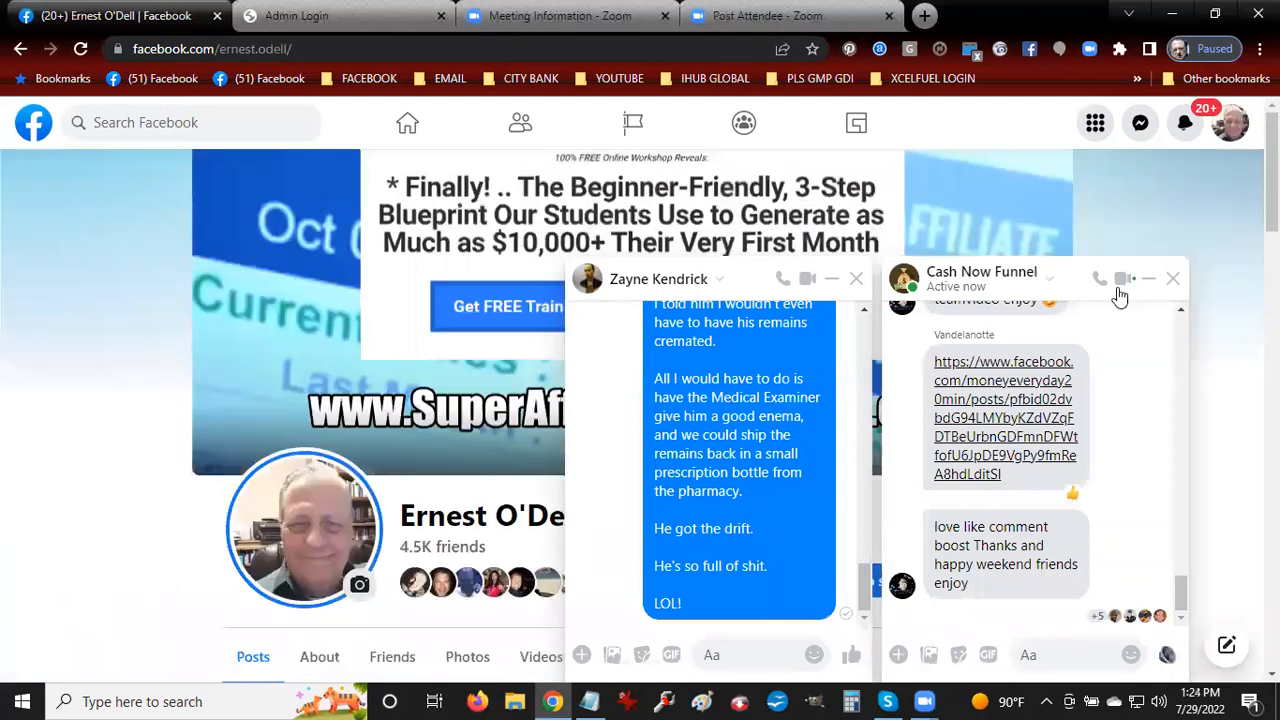
left_click(855, 278)
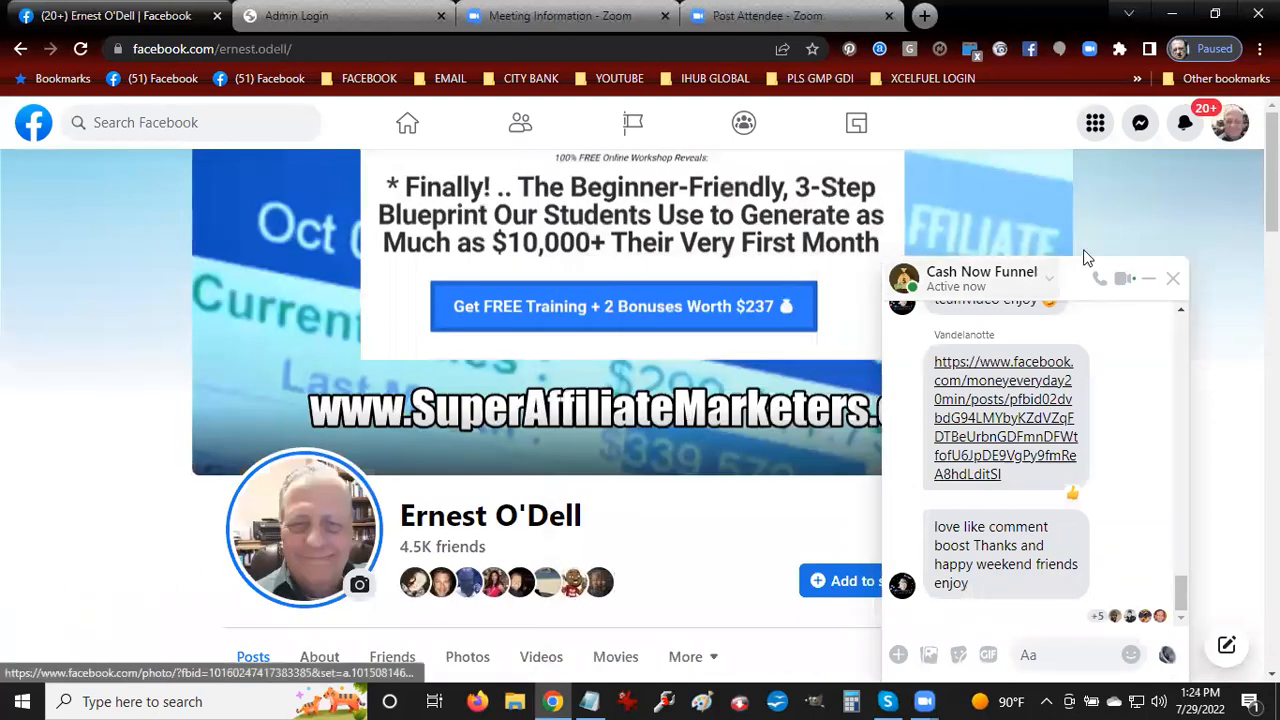
left_click(1174, 279)
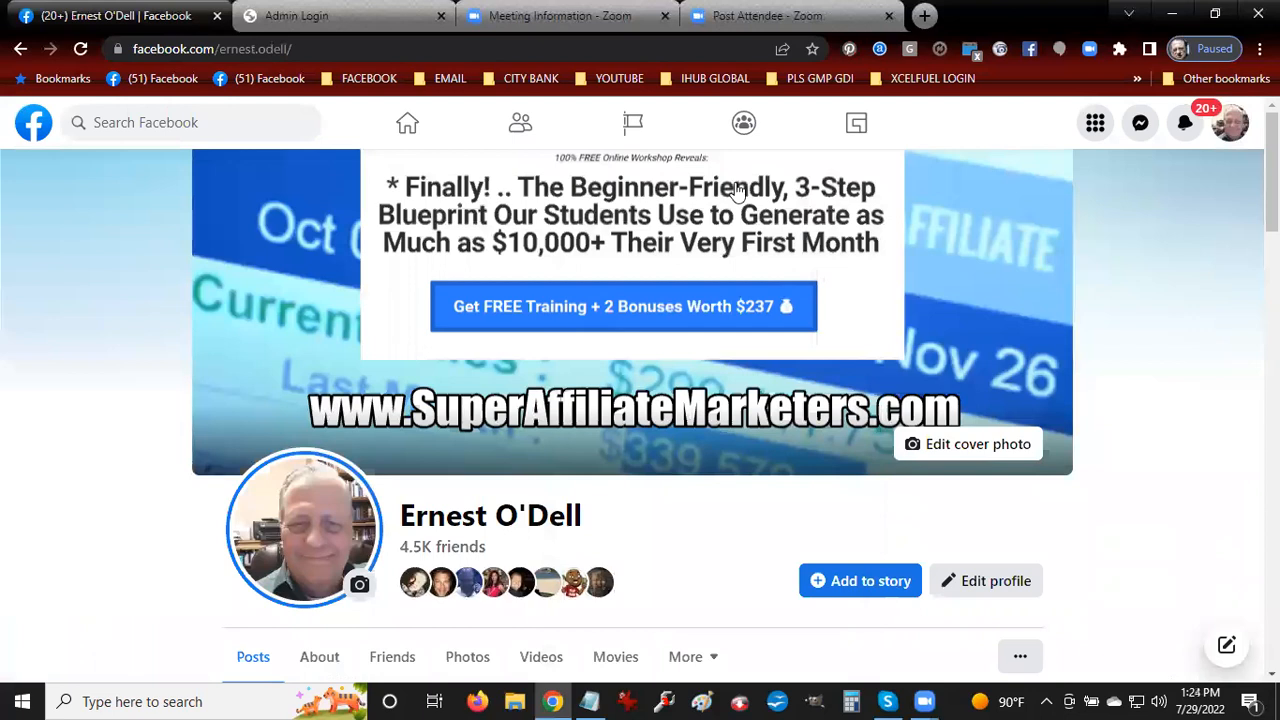
Visit the Facebook home feed and return to the account's own profile page
left_click(407, 127)
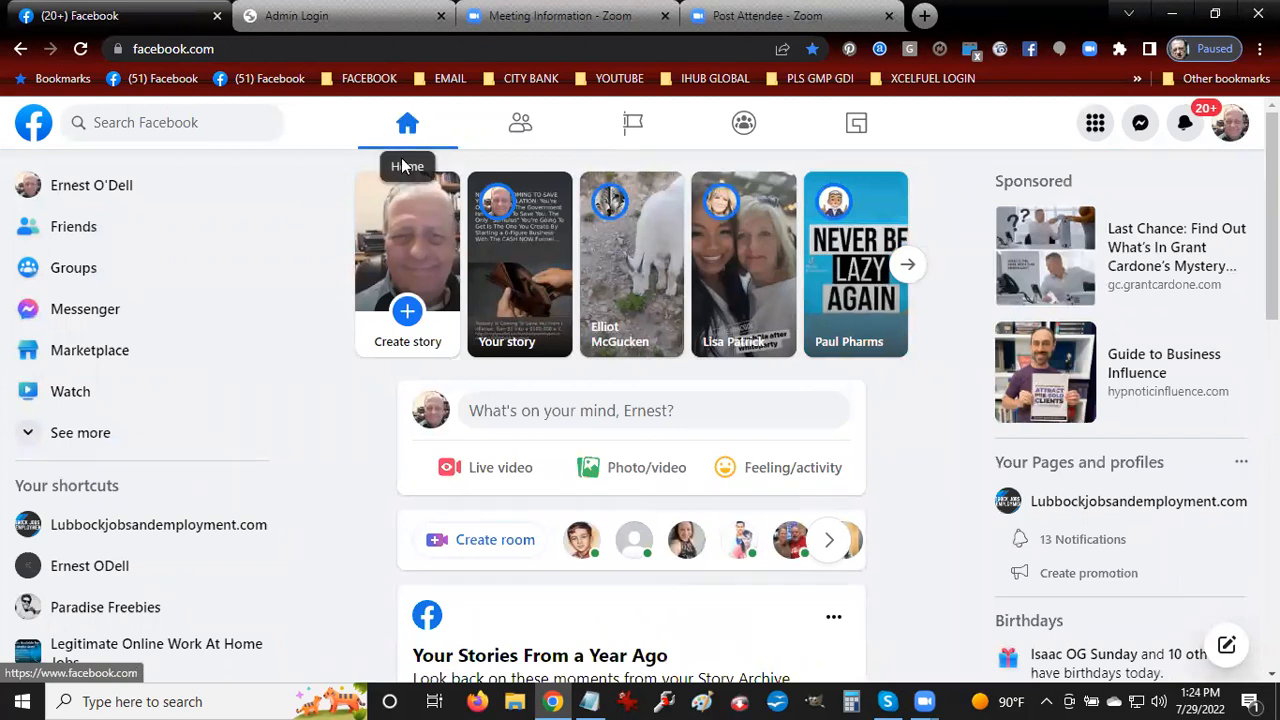
left_click(1234, 122)
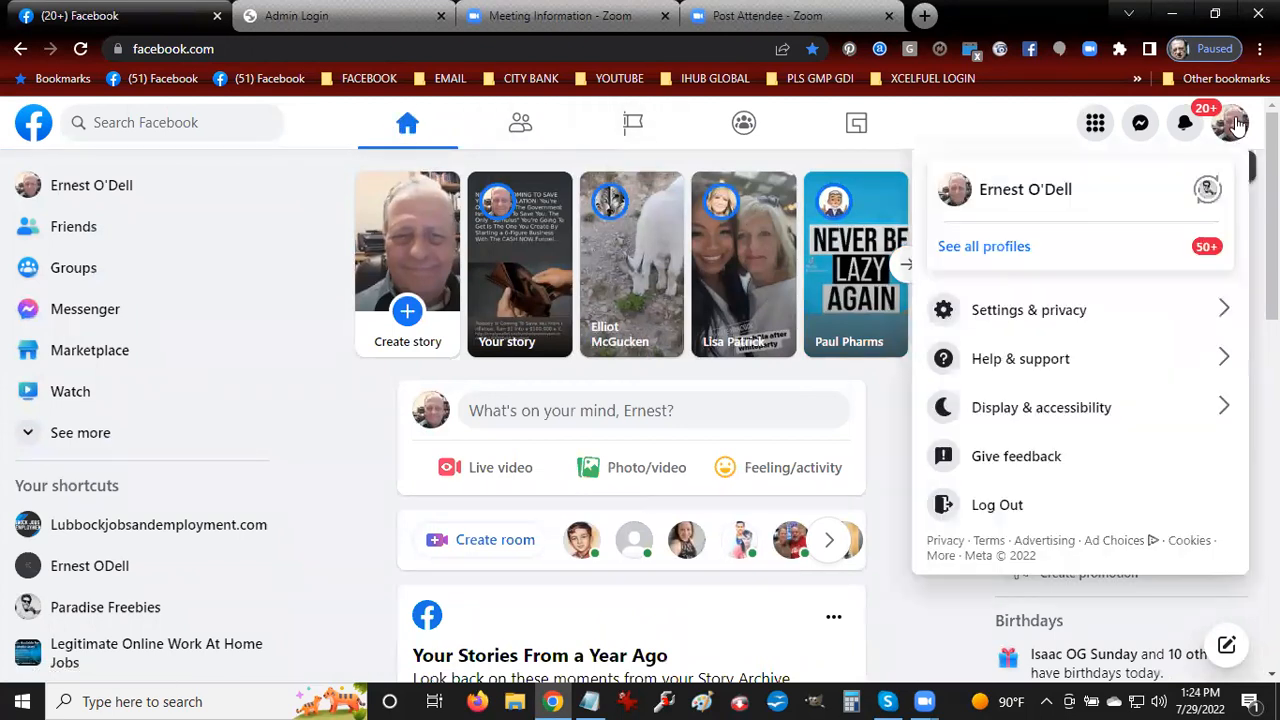
left_click(1024, 192)
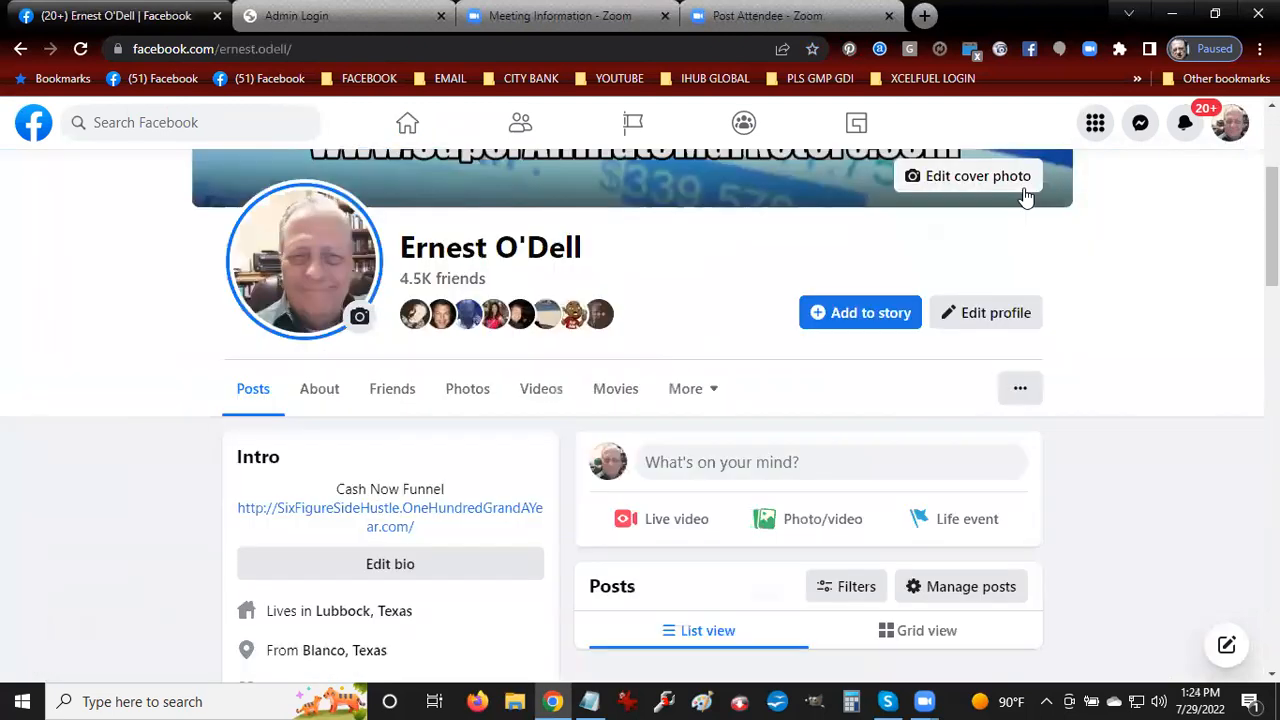
Open the Cash Now Funnel group conversation from the recent chats and display it in full Messenger view
left_click(1140, 124)
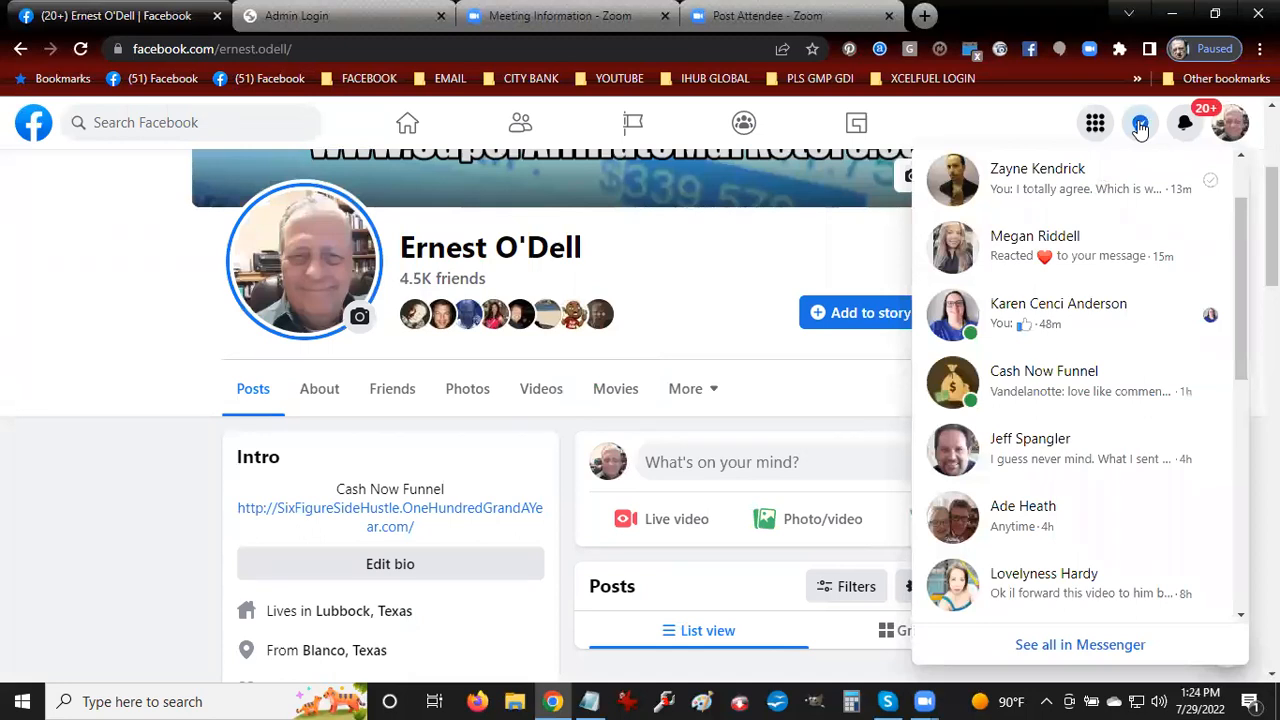
left_click(1030, 395)
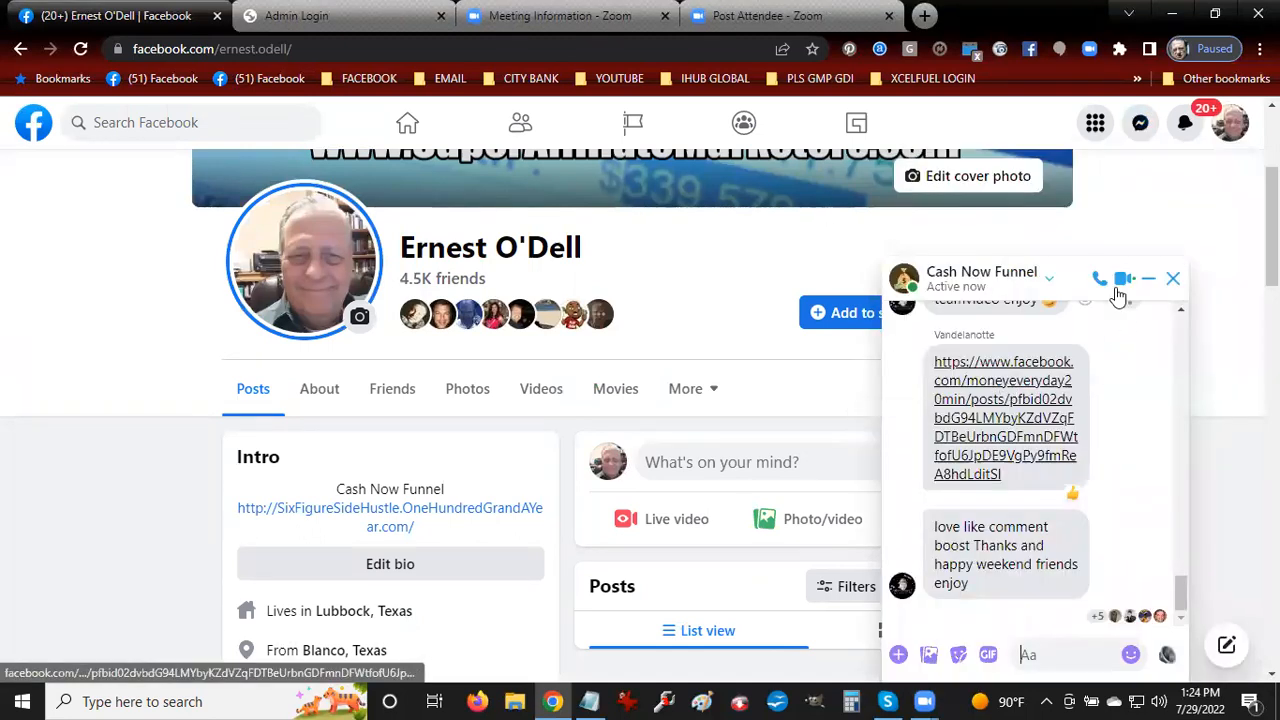
left_click(998, 282)
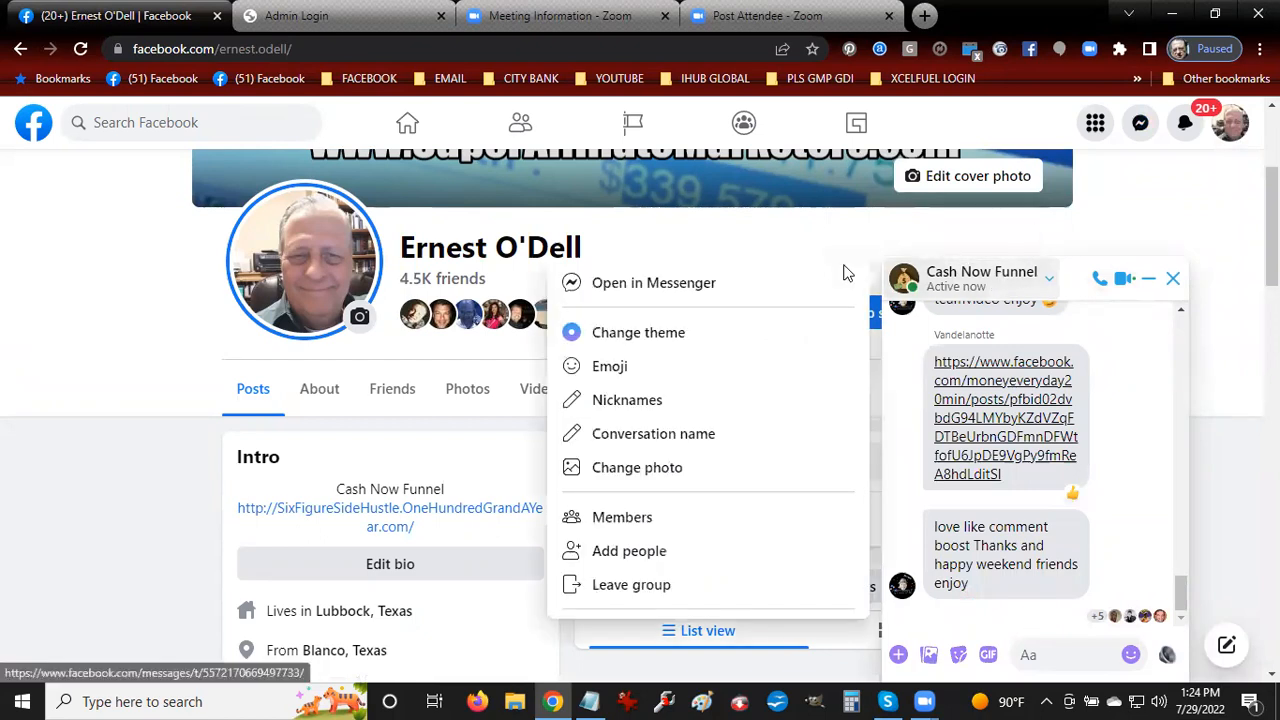
left_click(692, 288)
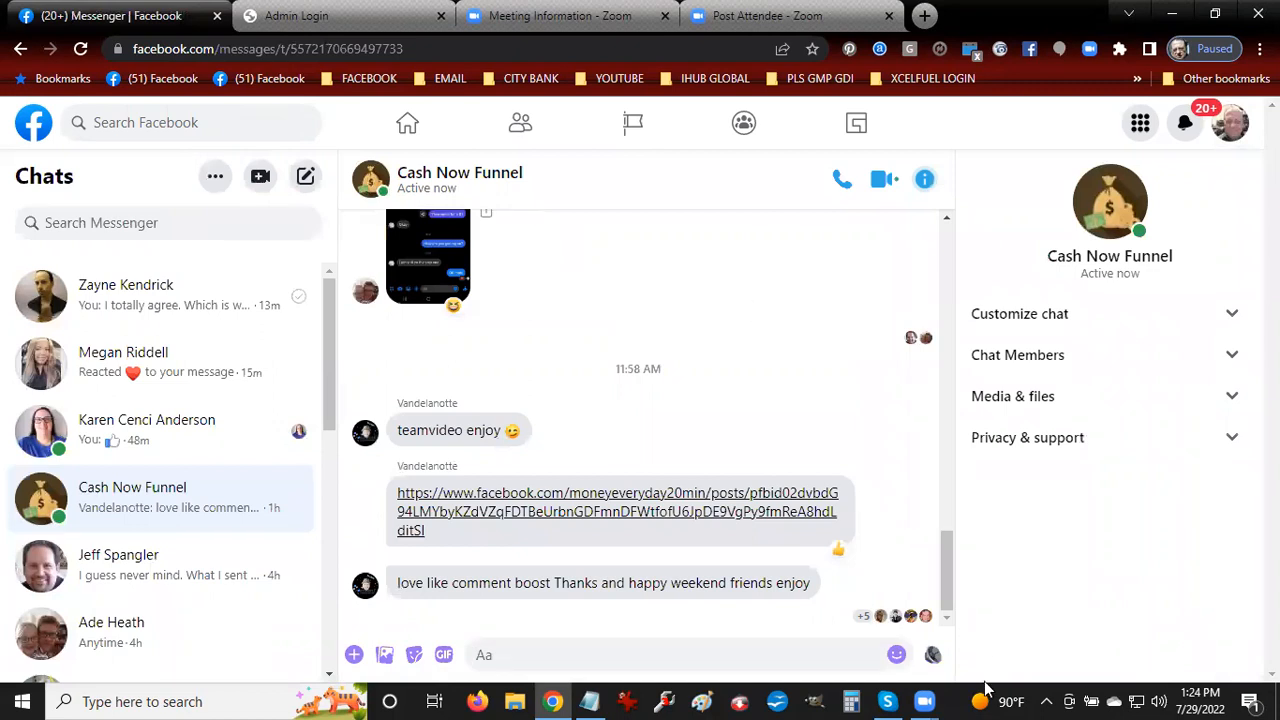
Find the "7 Figure Email Marketing Tips" message in the Cash Now Funnel conversation and open its archive.aweber.com link
left_click_drag(941, 585, 939, 431)
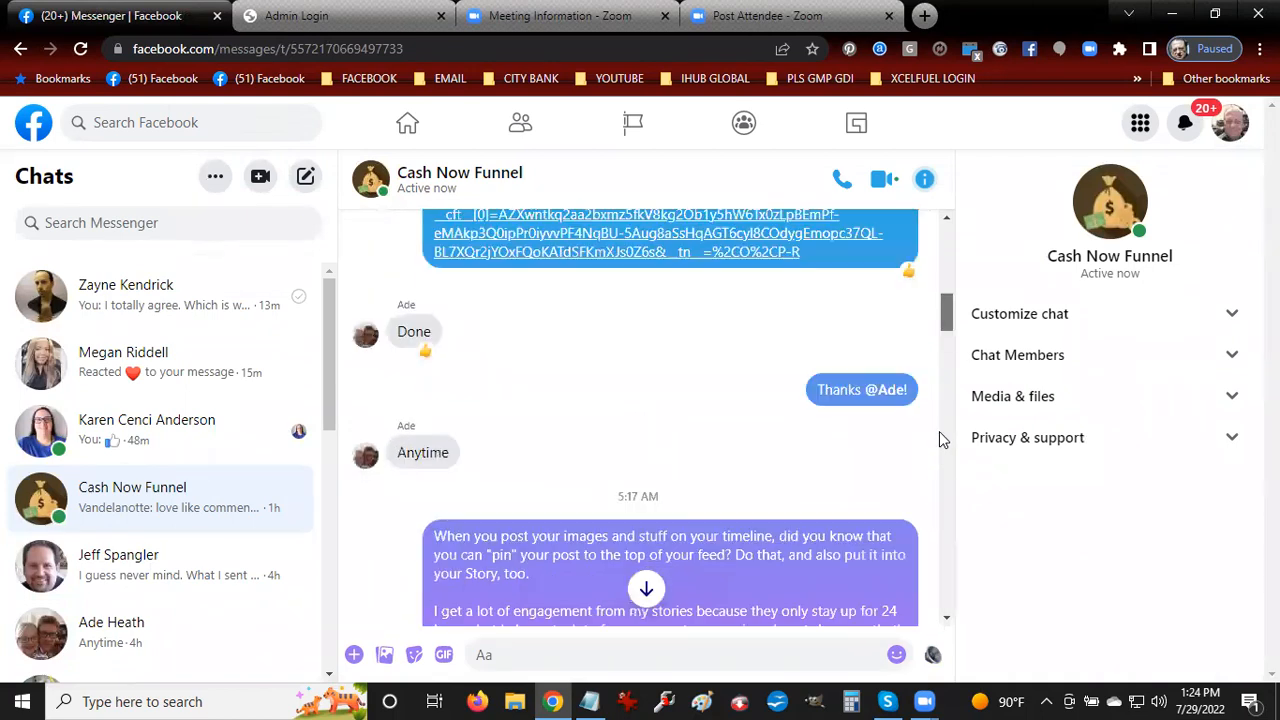
scroll(946, 586, "down", 8)
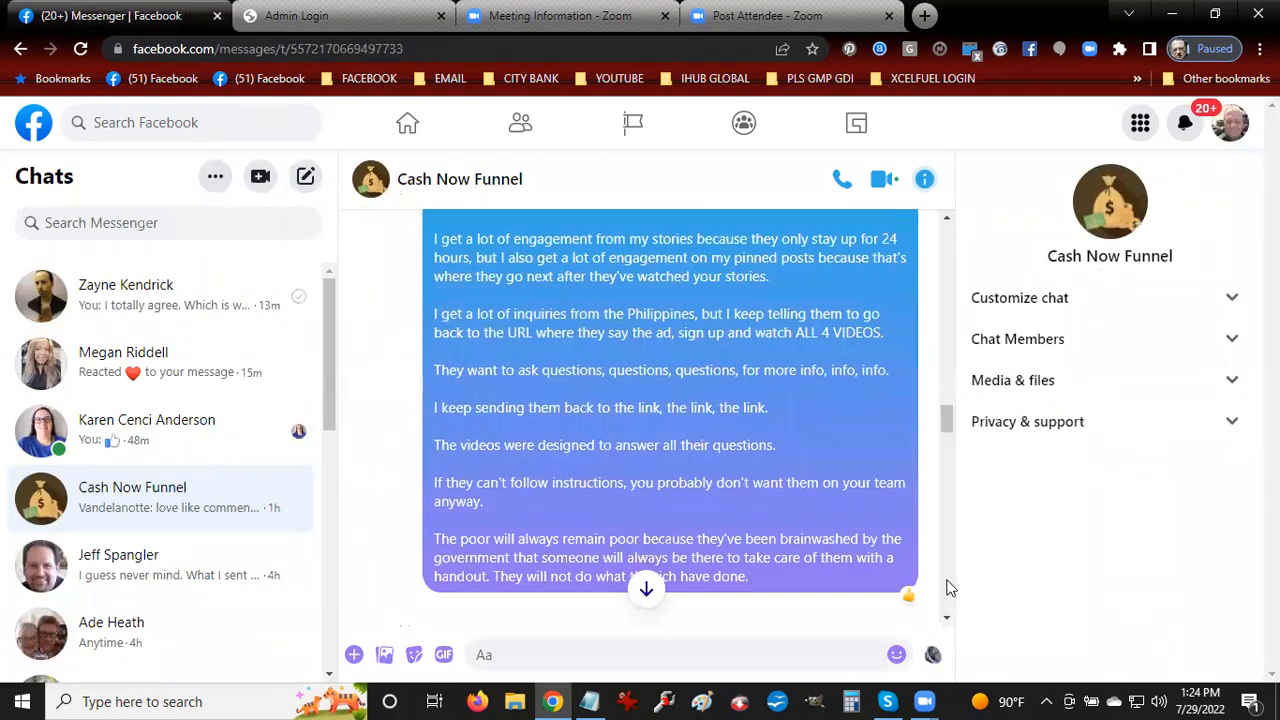
scroll(950, 588, "down", 4)
scroll(950, 588, "down", 10)
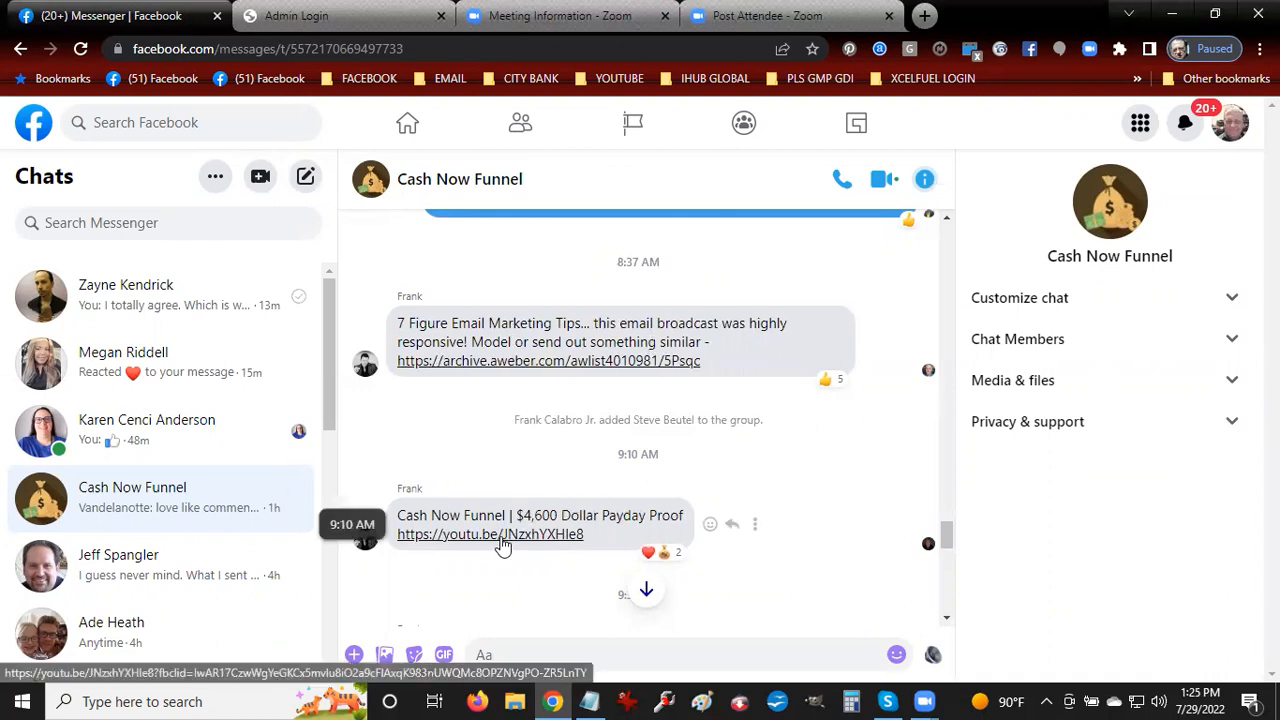
left_click(476, 362)
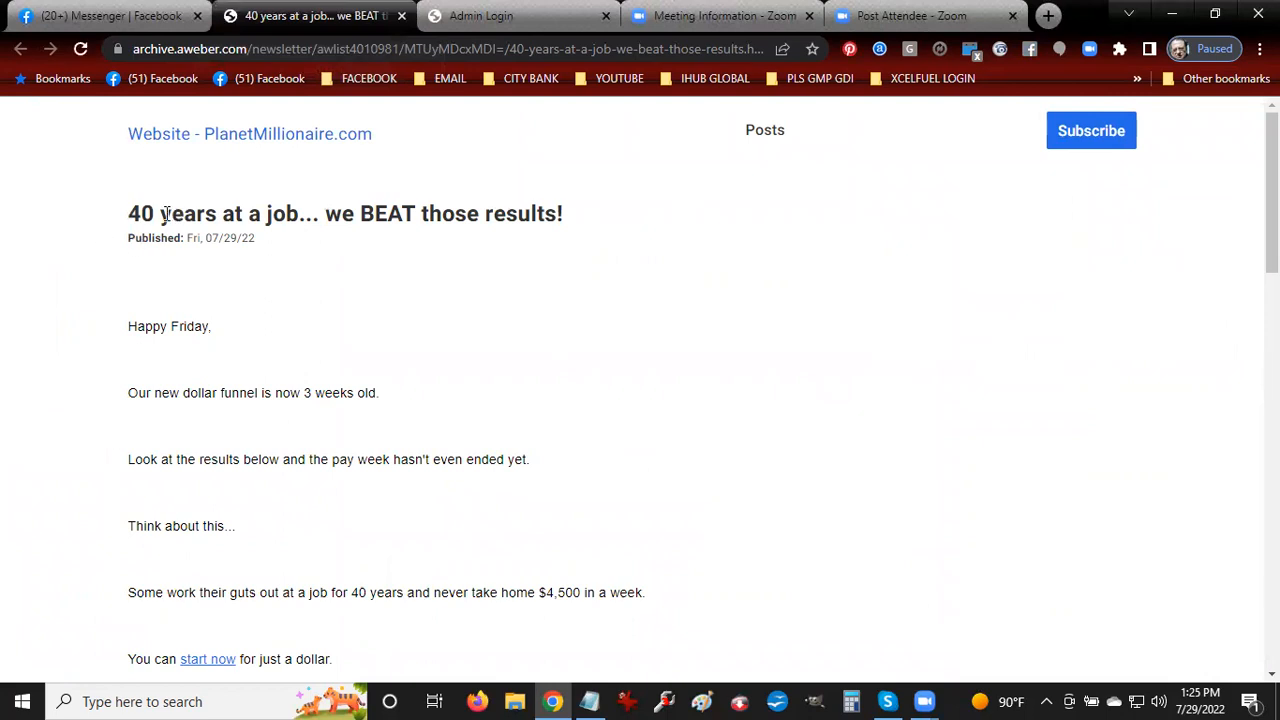
Read through the newsletter from its "40 years at a job... we BEAT those results!" headline to the commissions image
left_click_drag(132, 214, 572, 190)
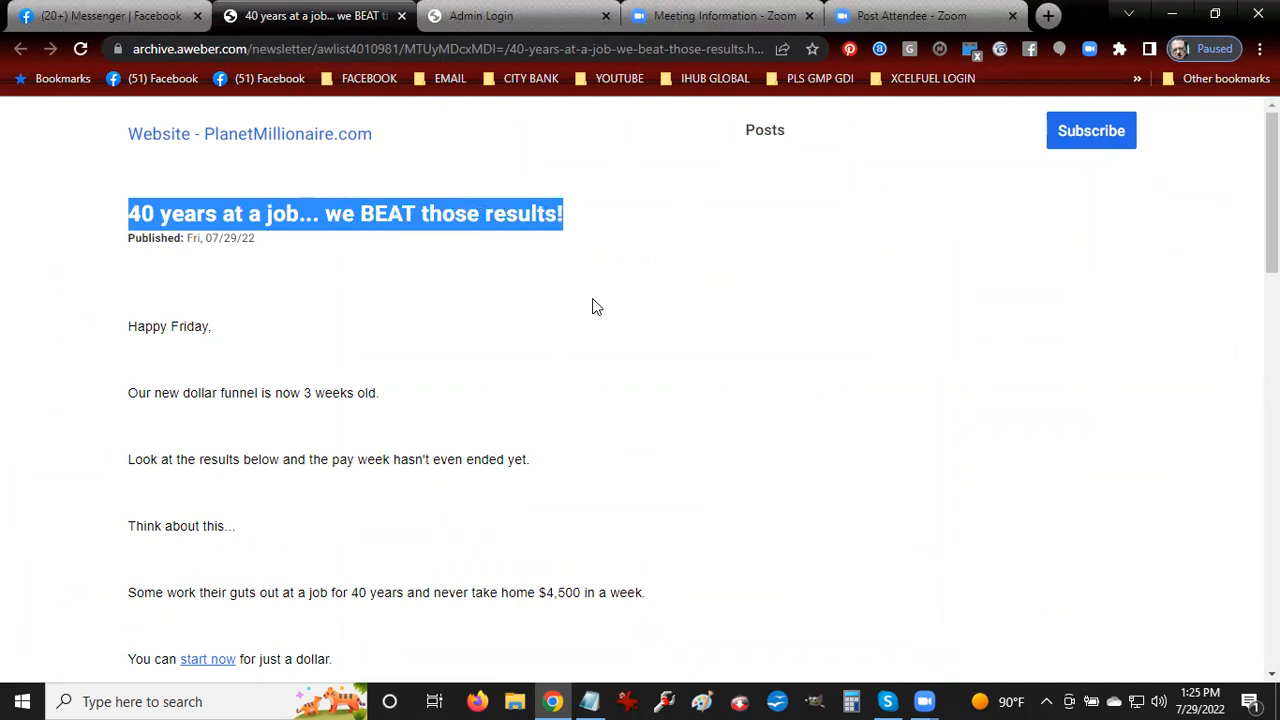
left_click(181, 320)
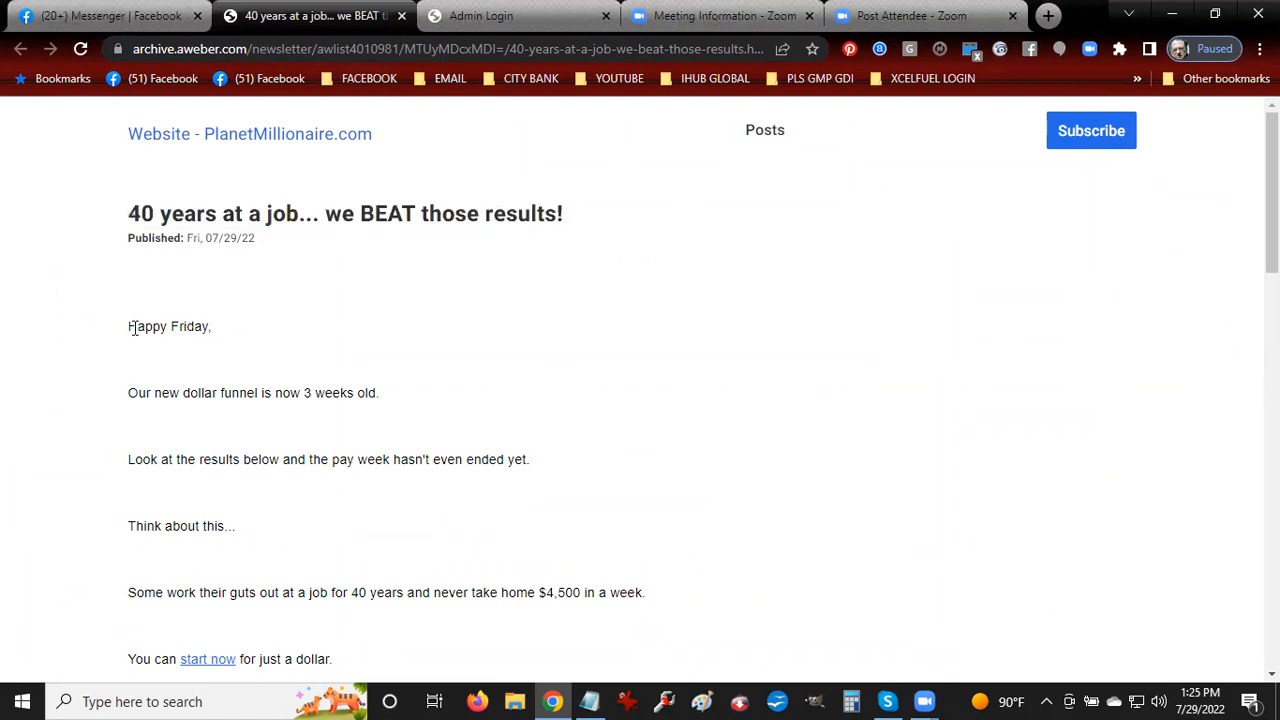
scroll(640, 380, "down", 2)
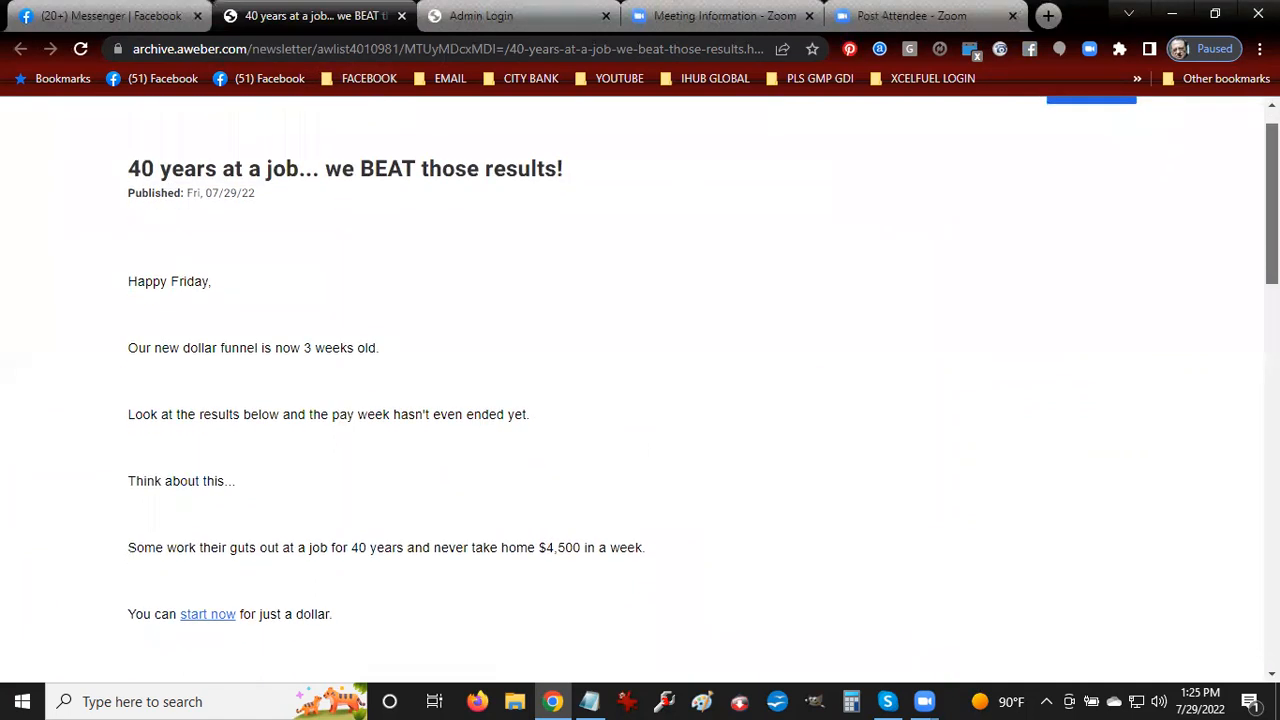
scroll(640, 380, "down", 5)
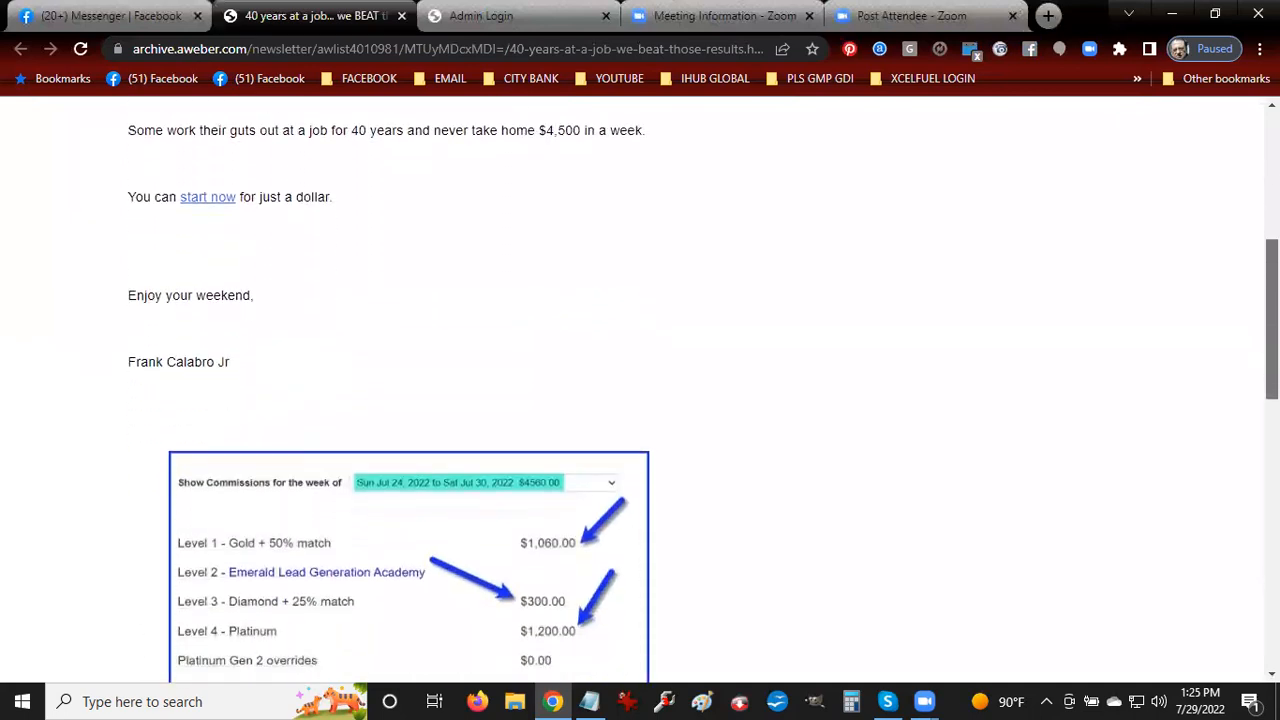
scroll(640, 380, "down", 2)
scroll(640, 380, "up", 2)
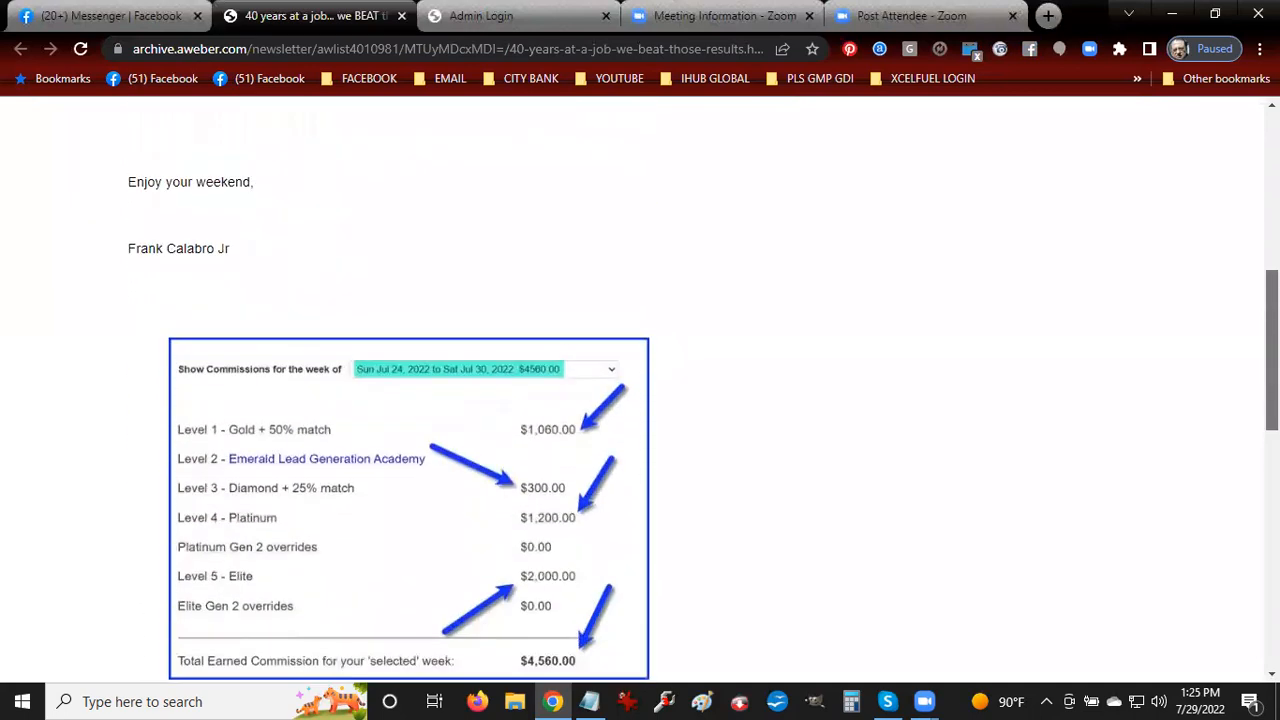
scroll(349, 374, "up", 3)
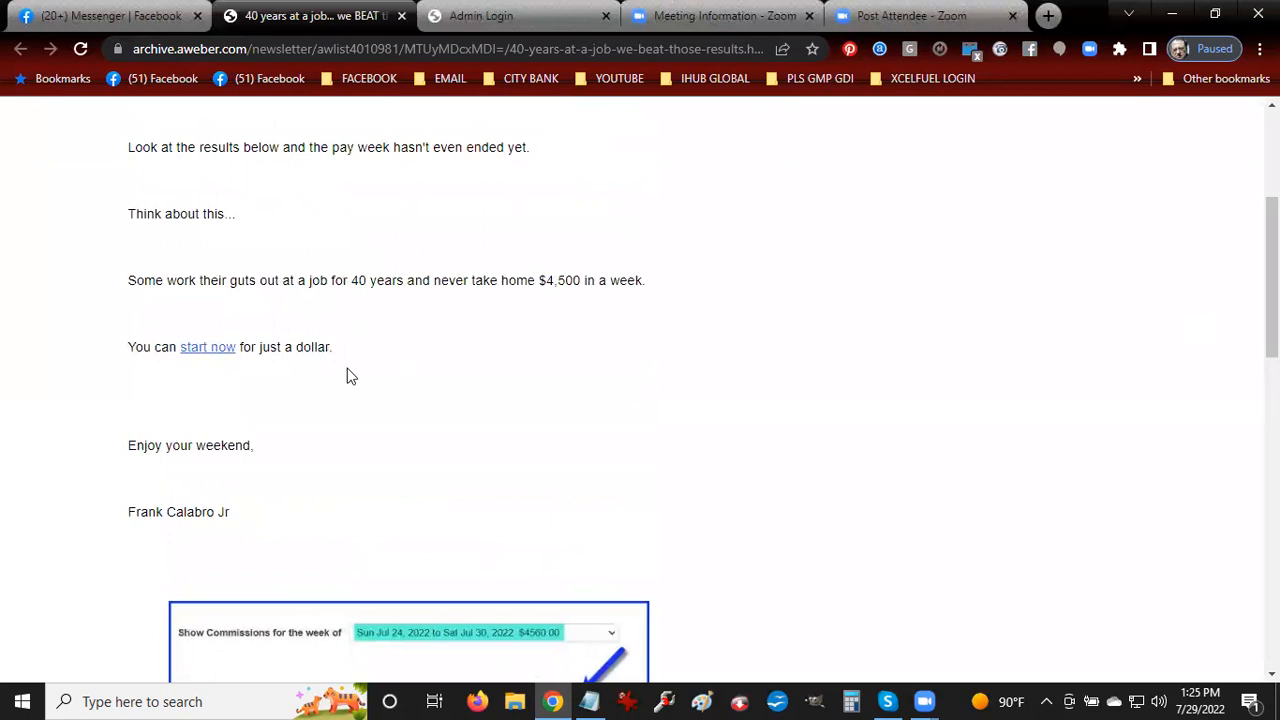
Follow the newsletter's "start now" link to view the offer page, and return to the newsletter
left_click(204, 355)
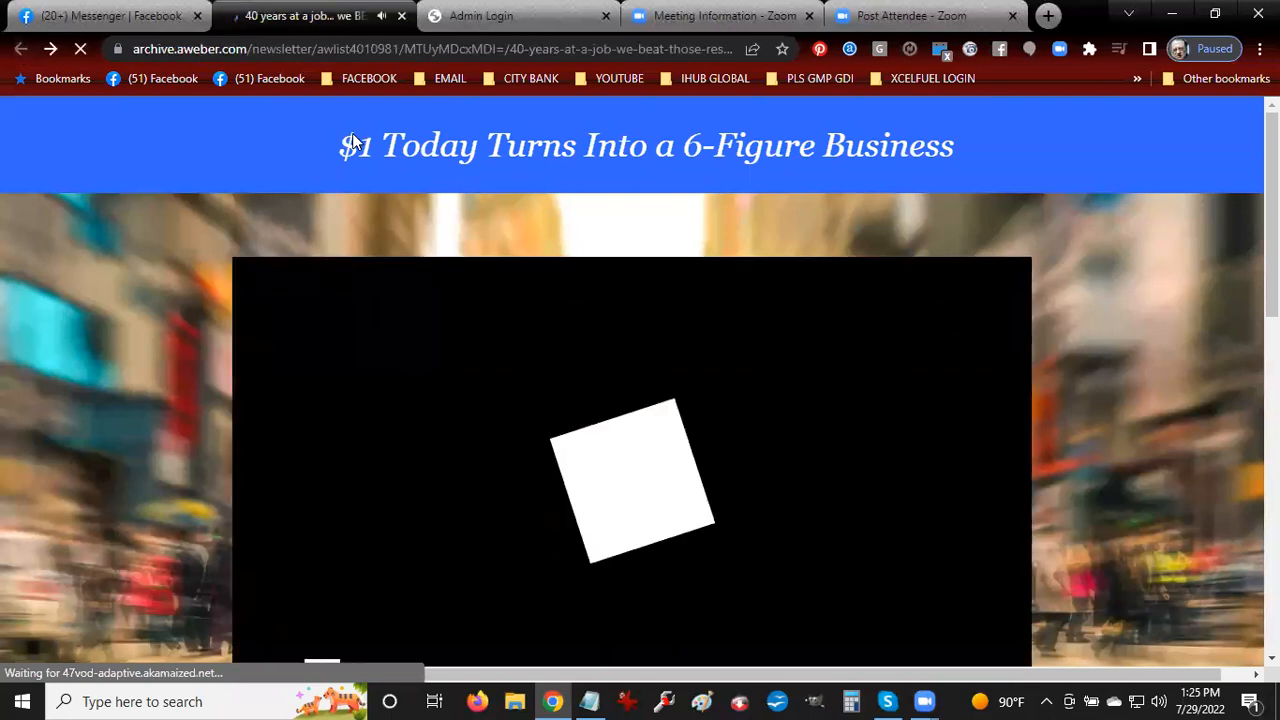
scroll(352, 140, "down", 5)
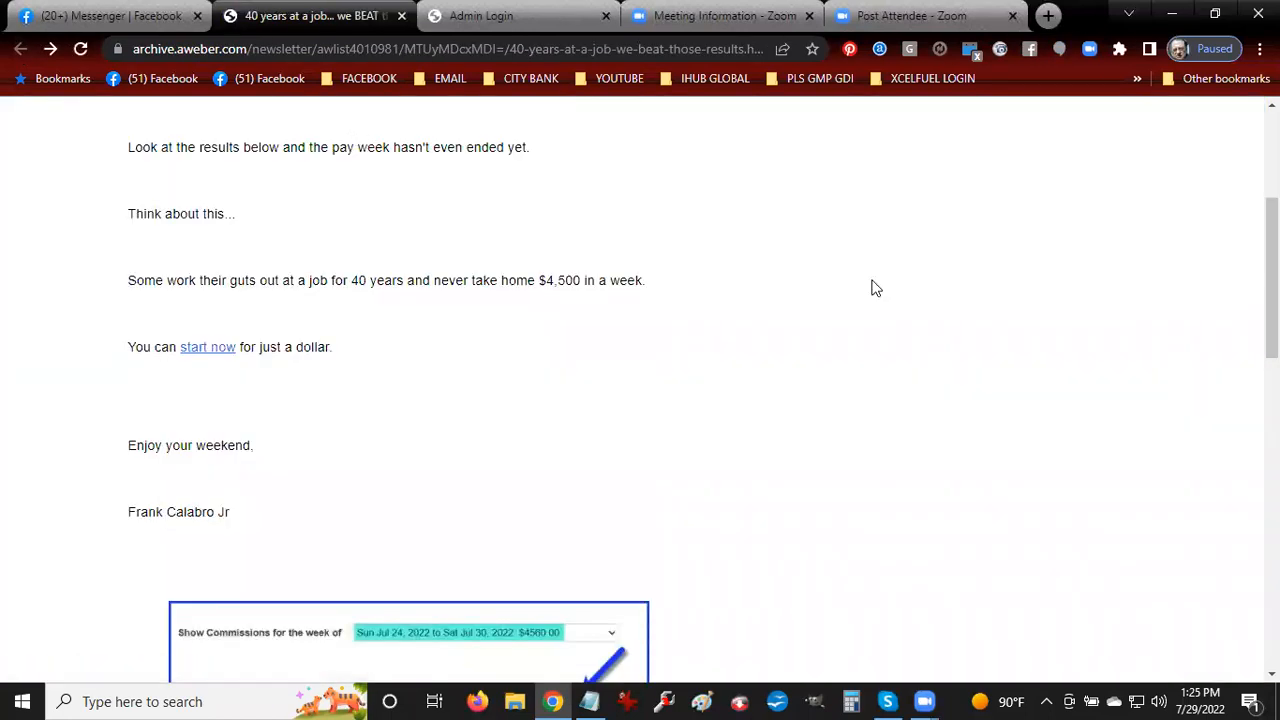
scroll(640, 390, "up", 1)
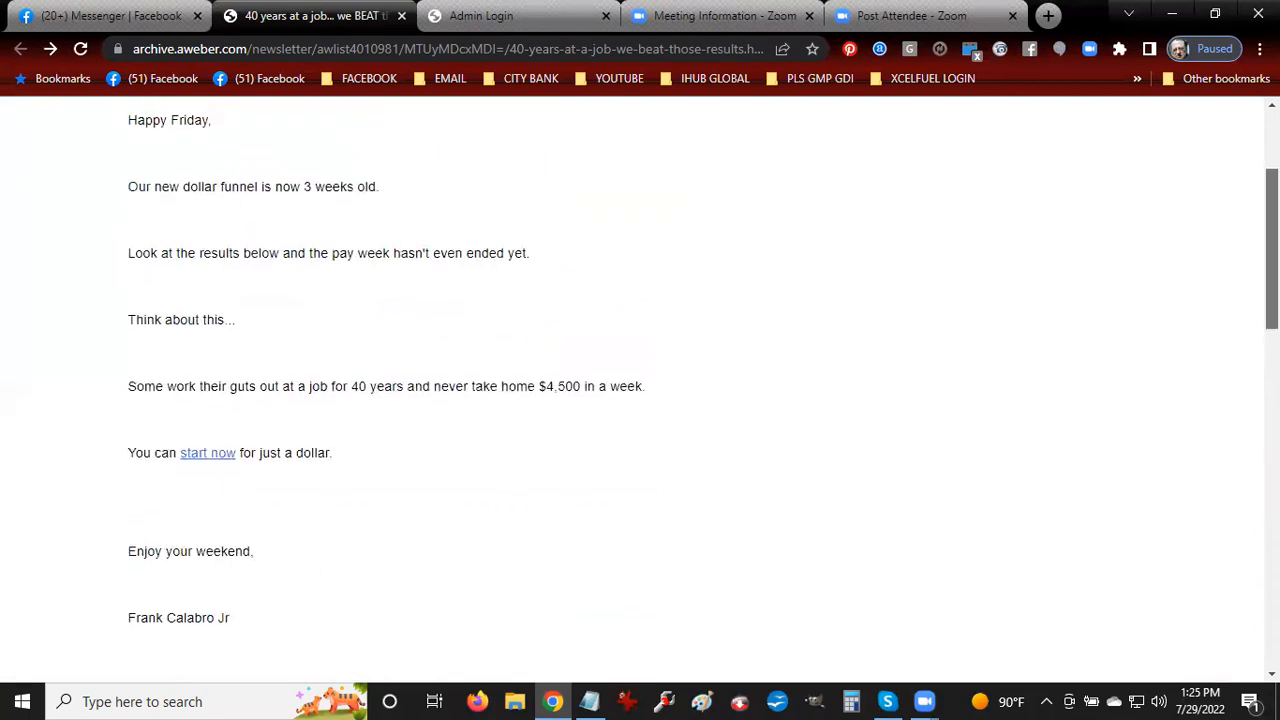
scroll(640, 390, "up", 1)
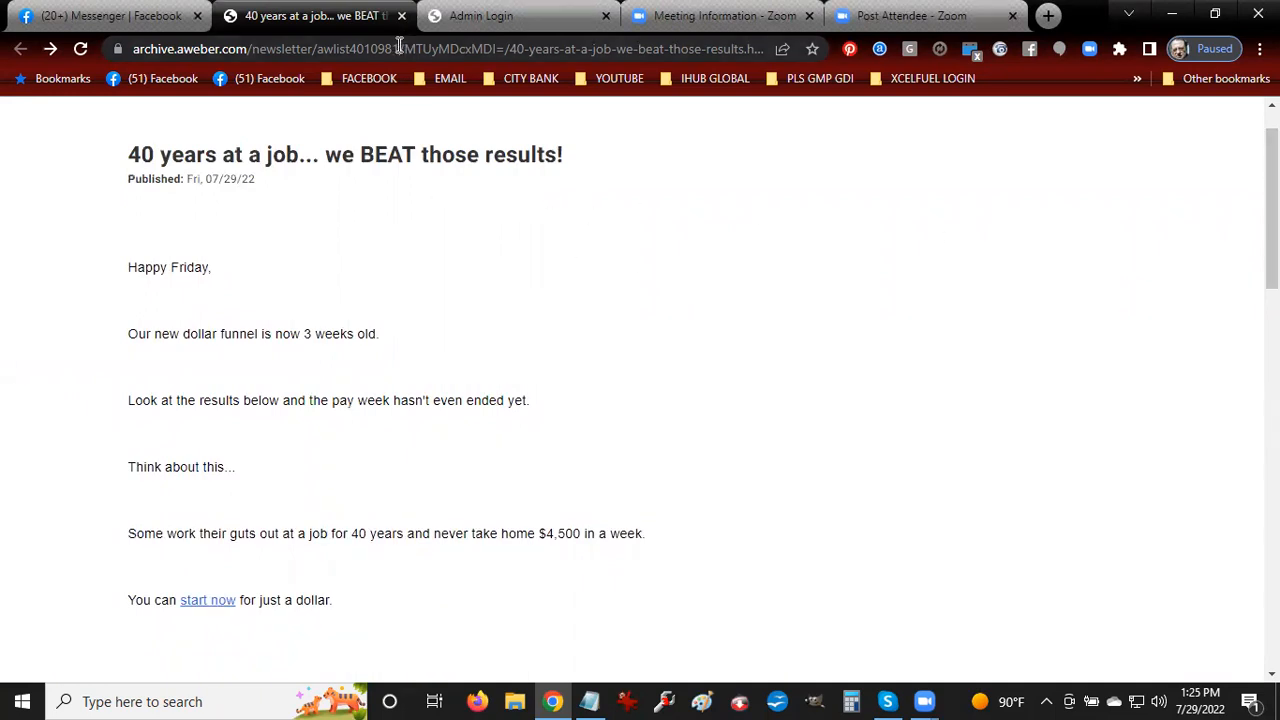
Open the newsletter's weekly commissions image in a new browser tab and switch to that tab
scroll(391, 346, "down", 3)
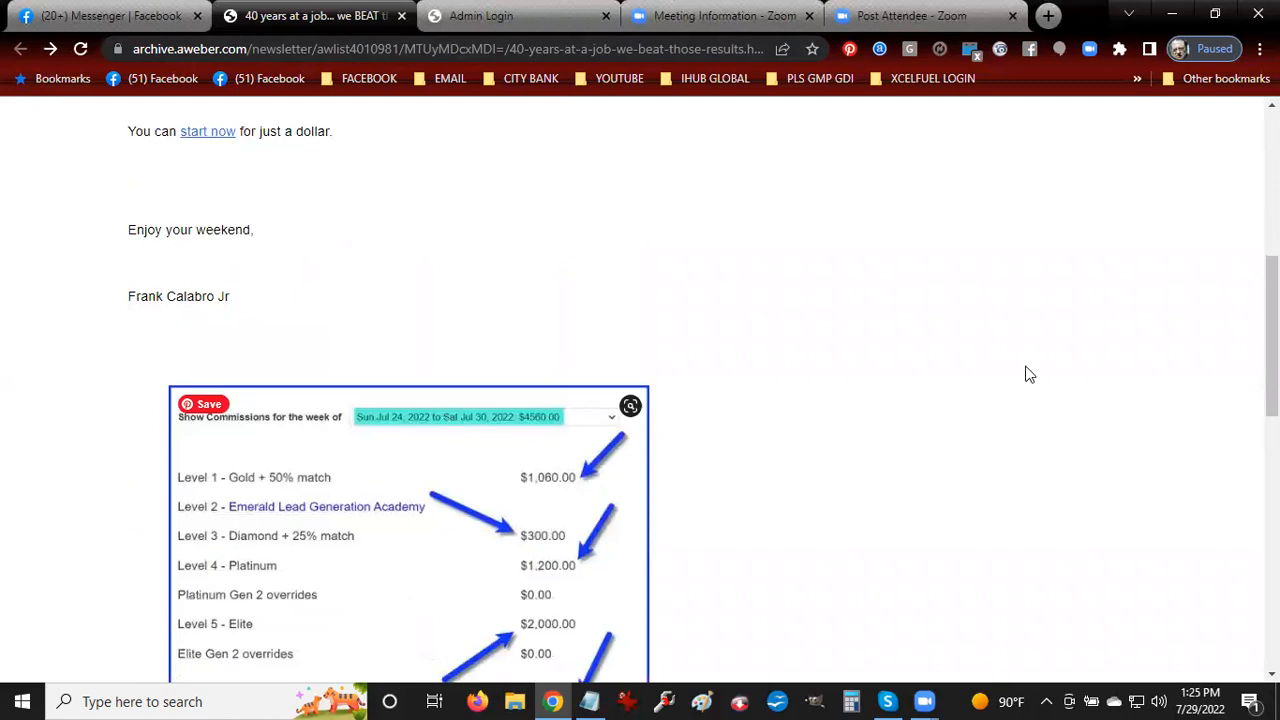
scroll(1029, 374, "down", 2)
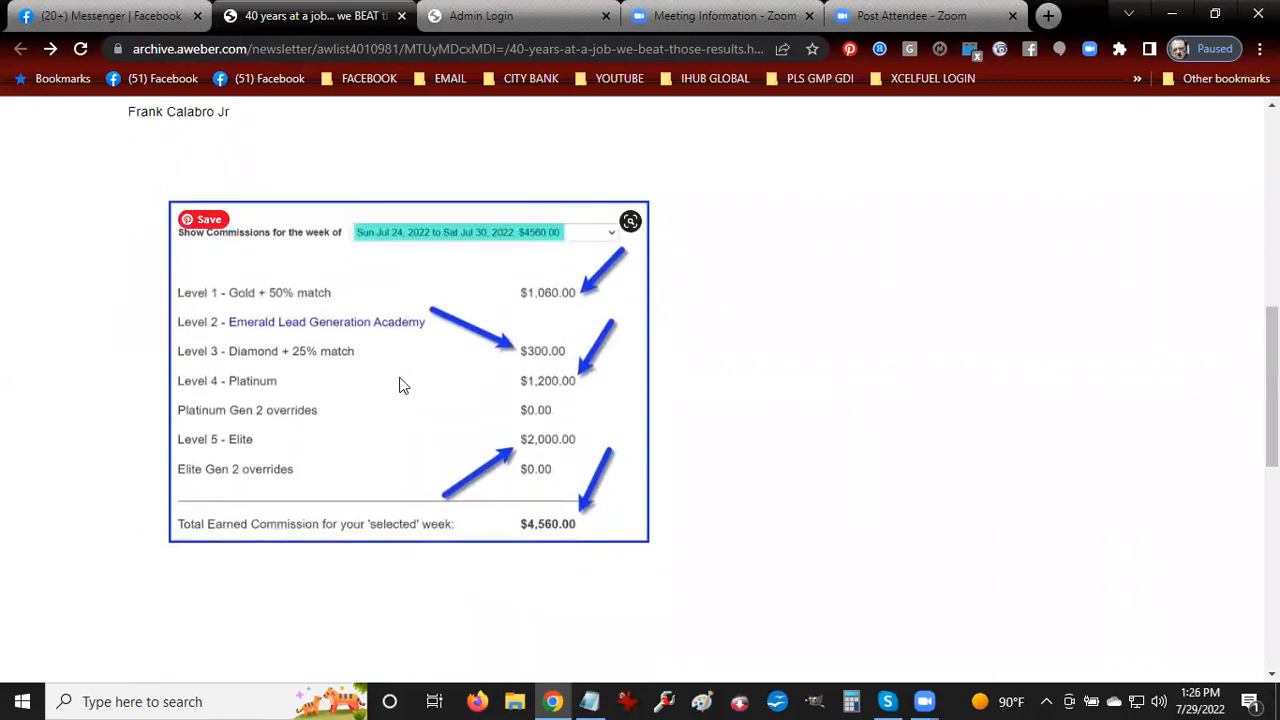
right_click(385, 320)
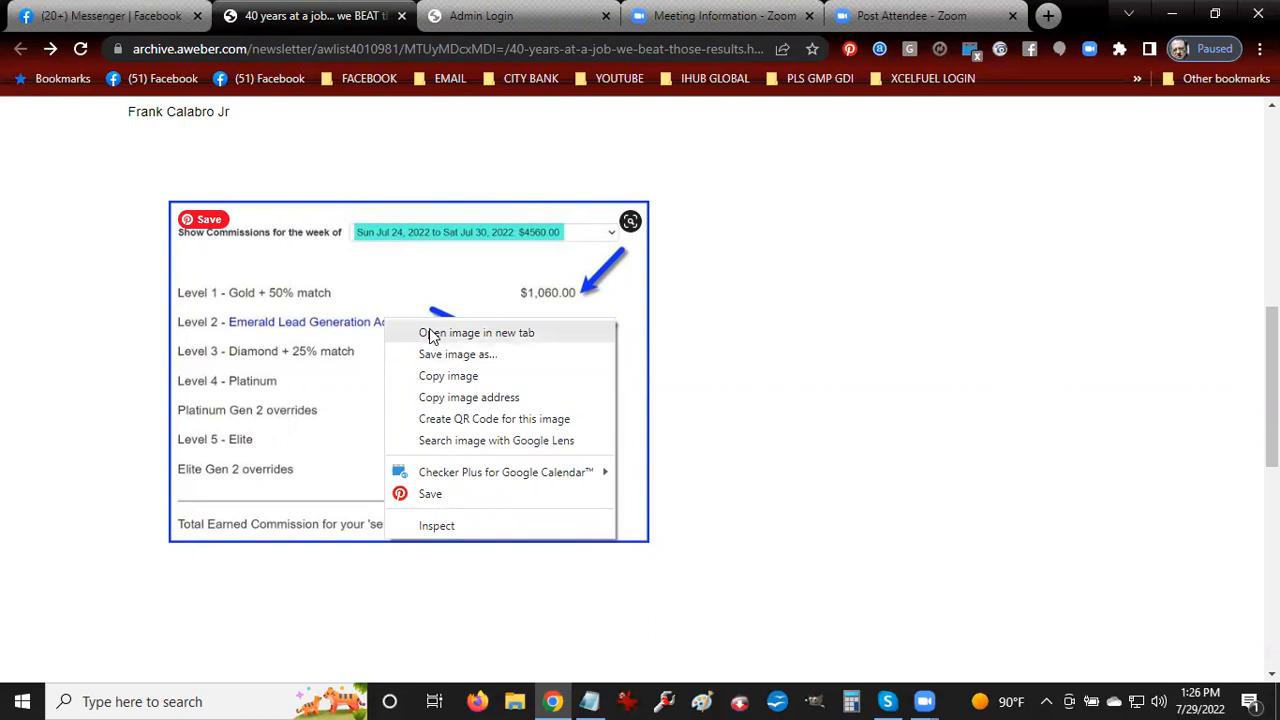
left_click(428, 332)
left_click(422, 16)
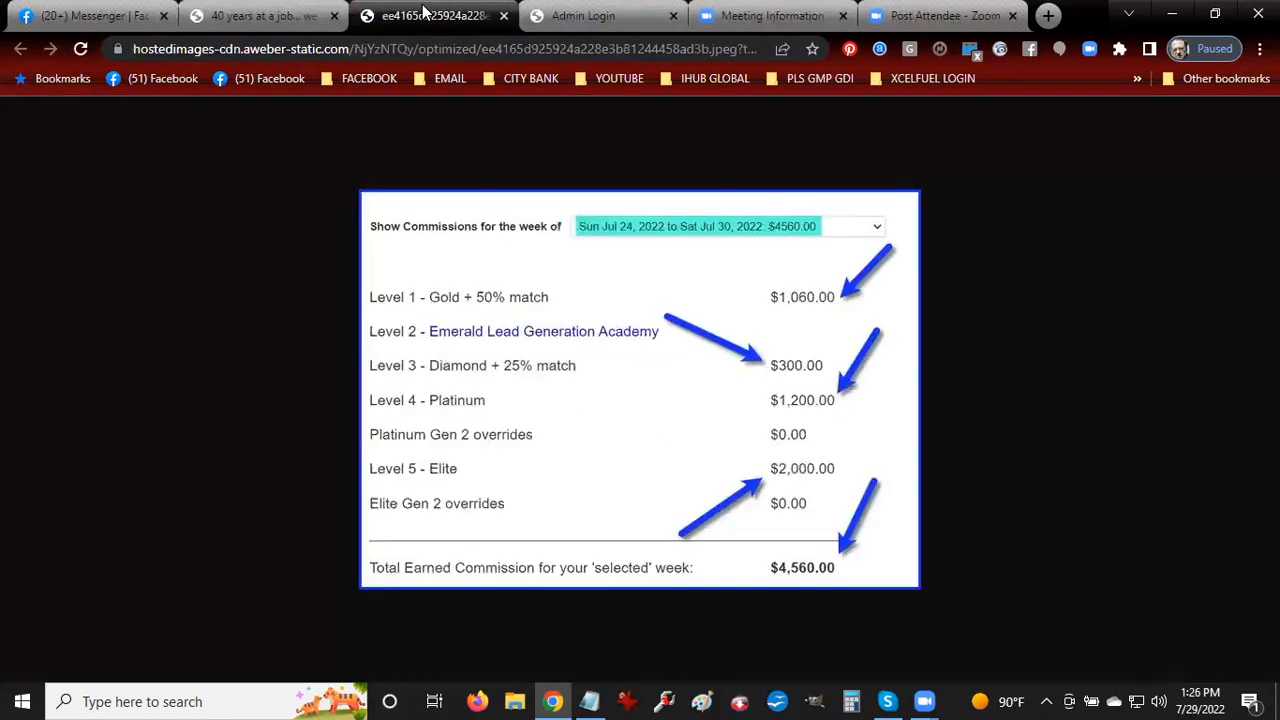
right_click(586, 445)
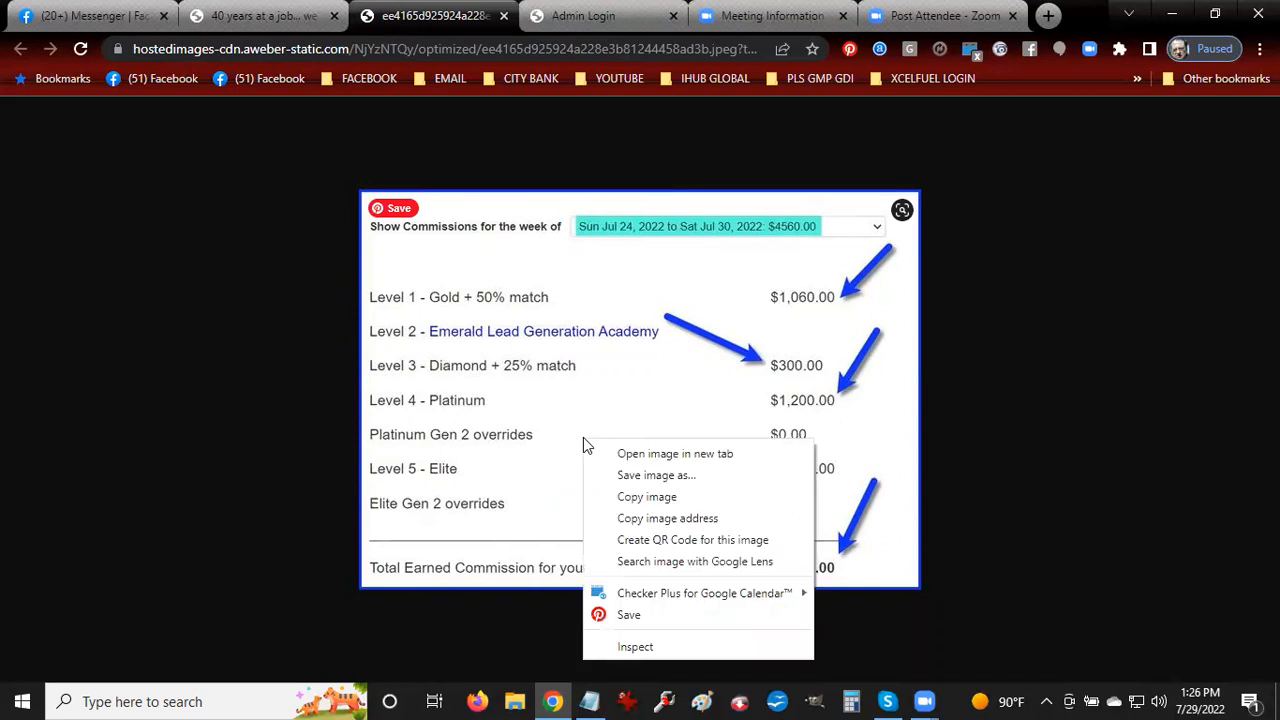
left_click(634, 476)
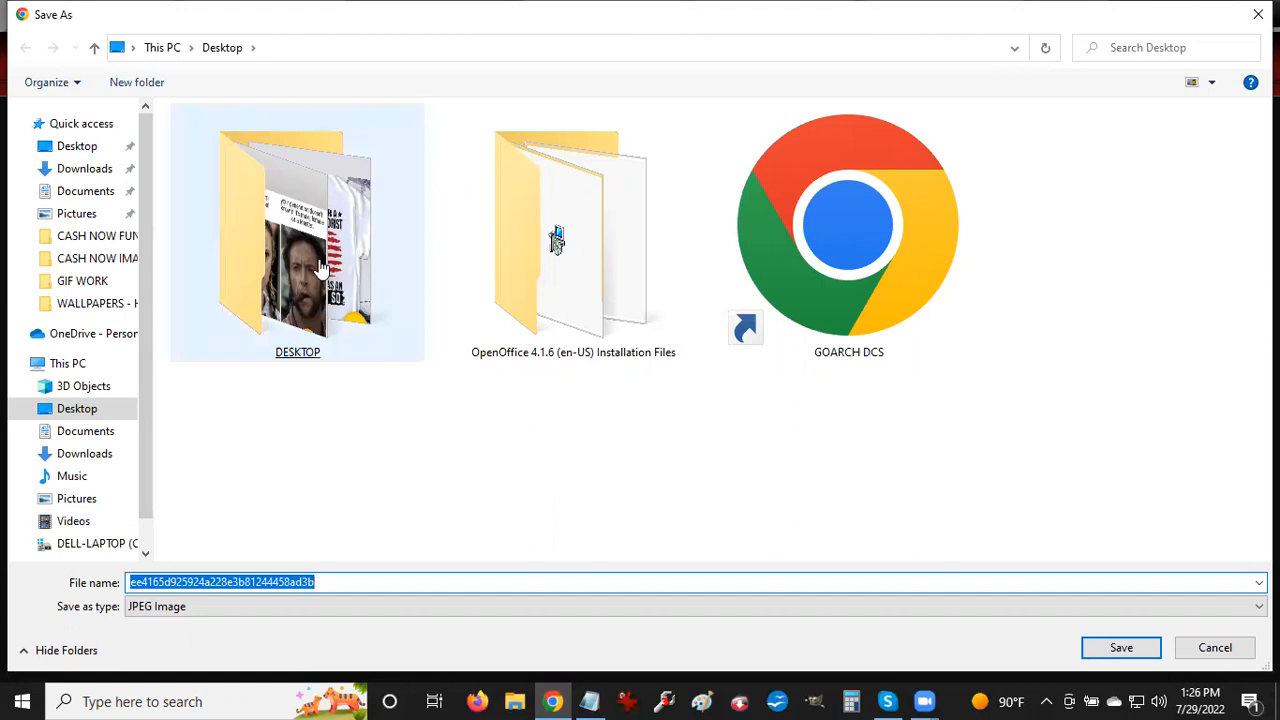
left_click(140, 584)
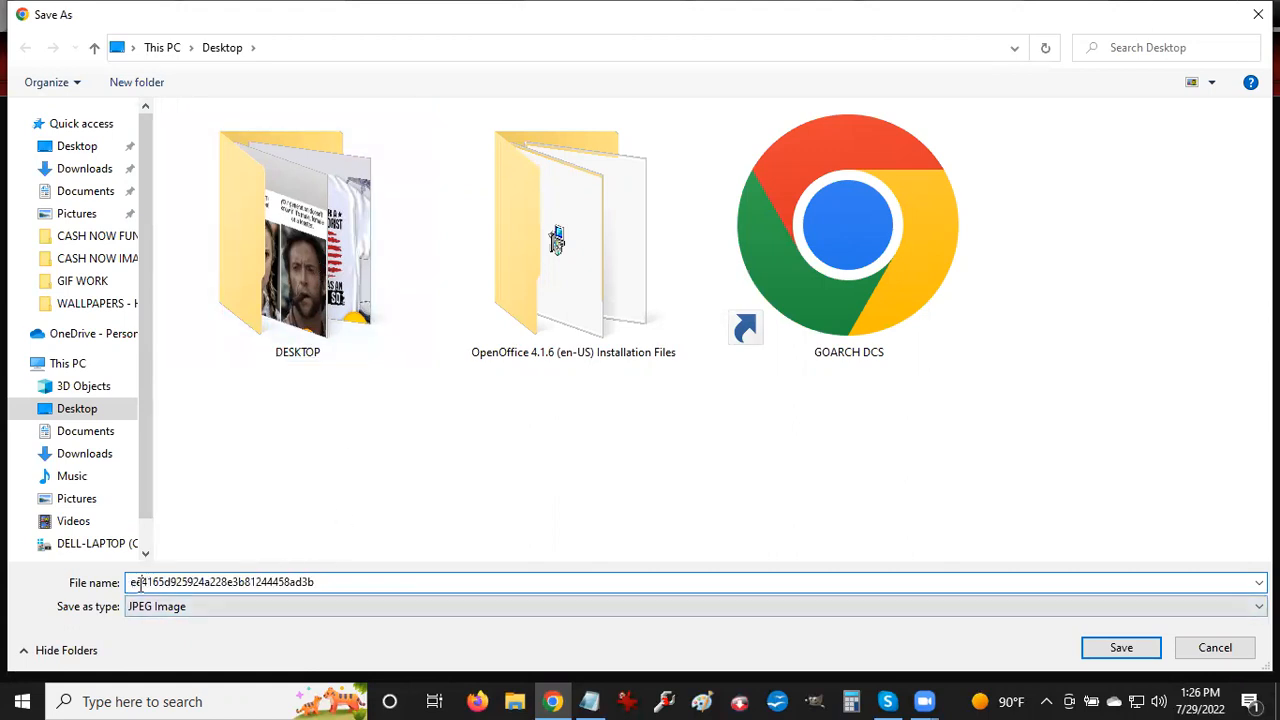
left_click(337, 584)
left_click_drag(596, 24, 654, 32)
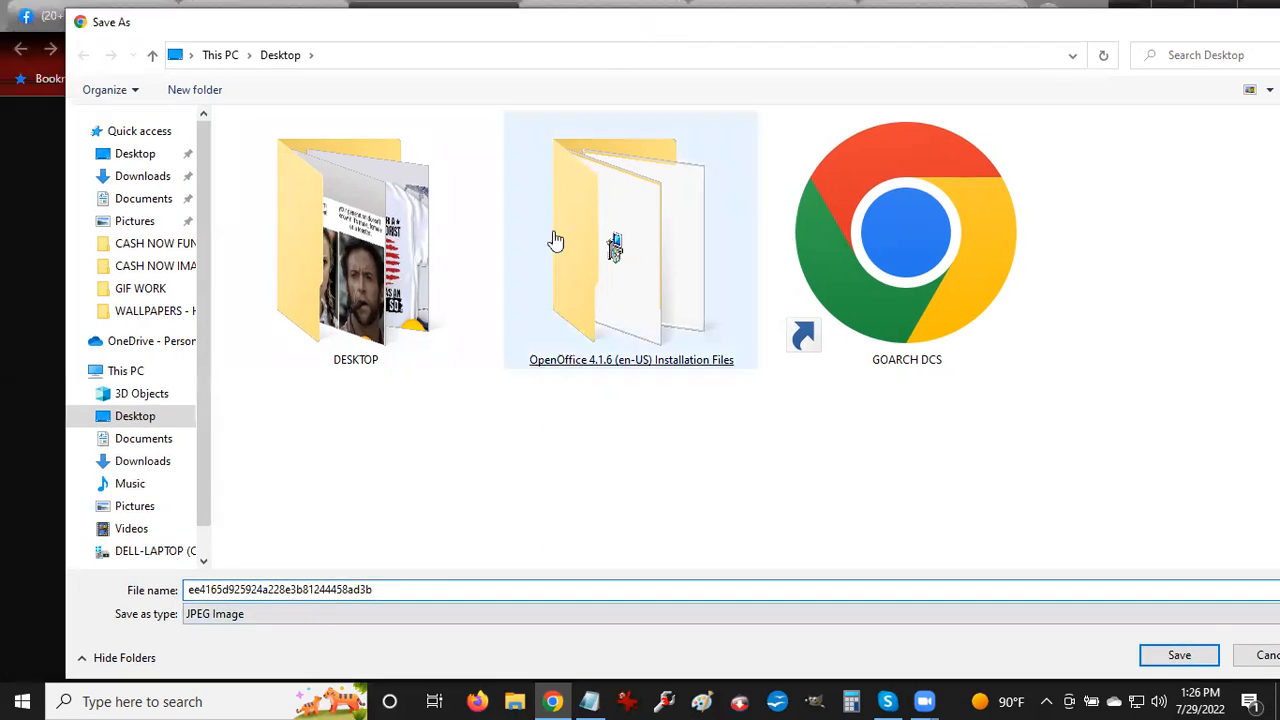
left_click_drag(394, 572, 70, 498)
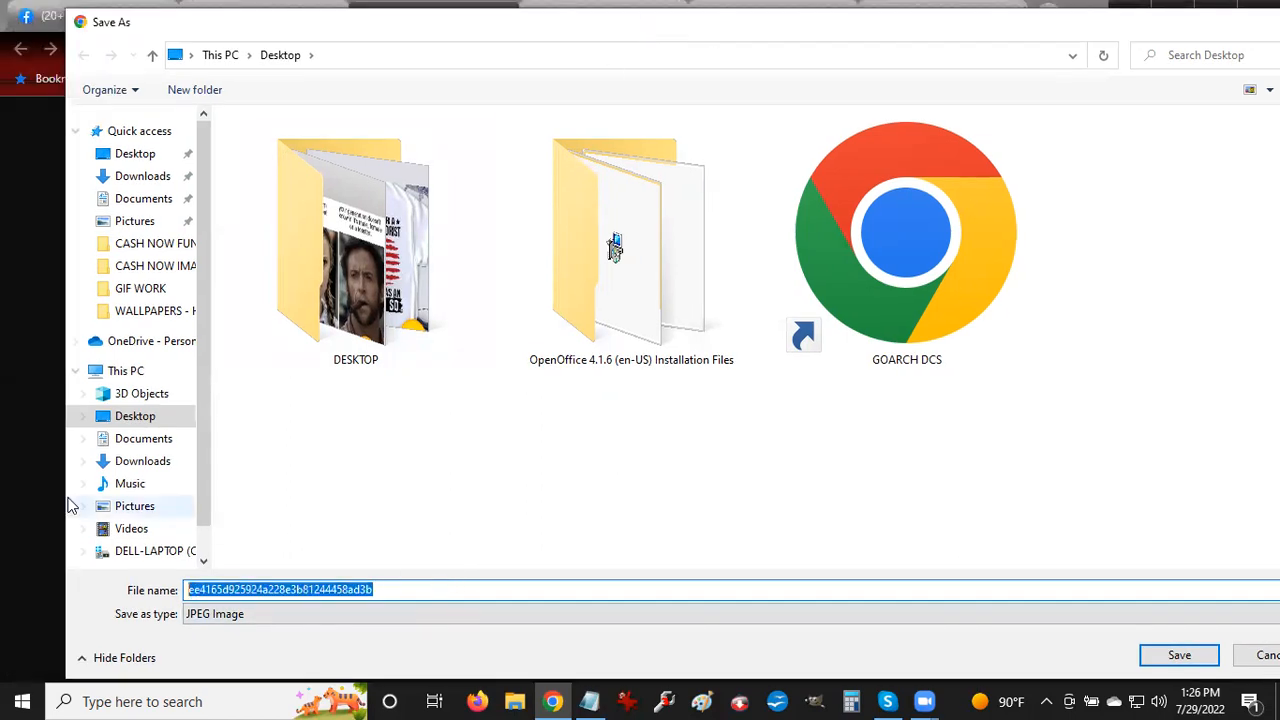
type("4")
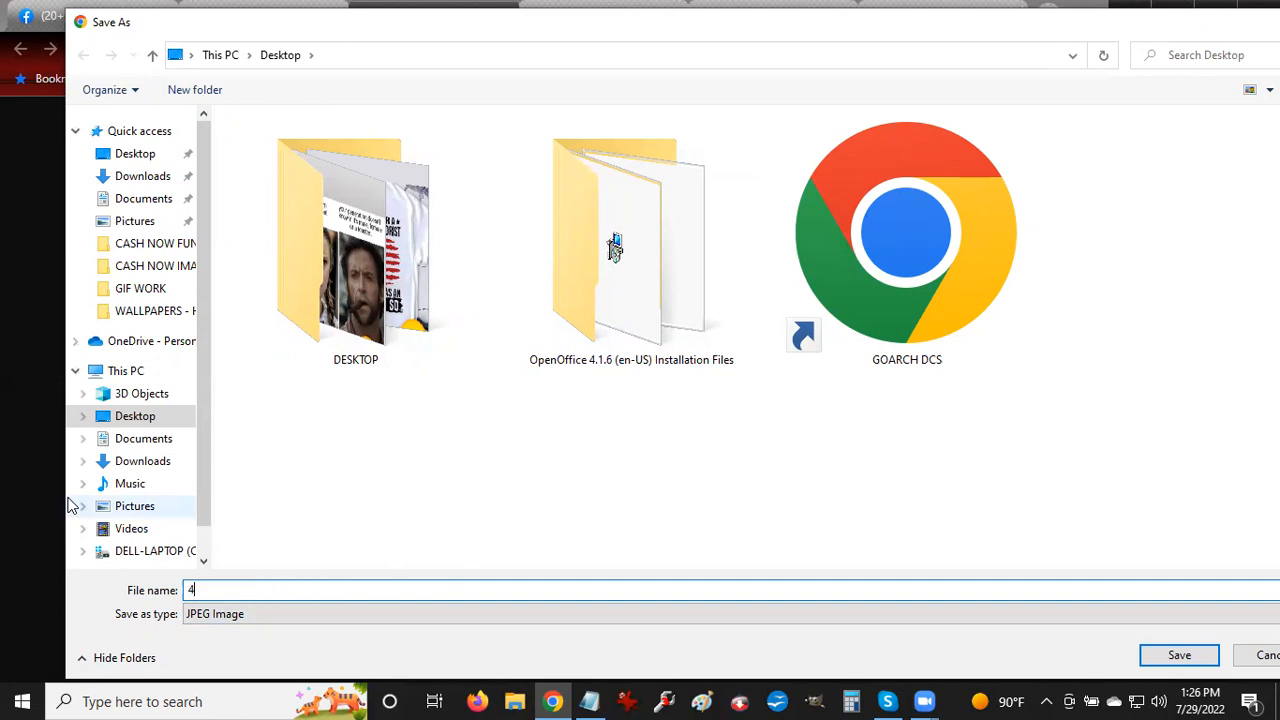
type("560k")
key("BackSpace")
type("K")
key("BackSpace")
key("BackSpace")
key("BackSpace")
key("BackSpace")
key("BackSpace")
key("BackSpace")
double_click(352, 259)
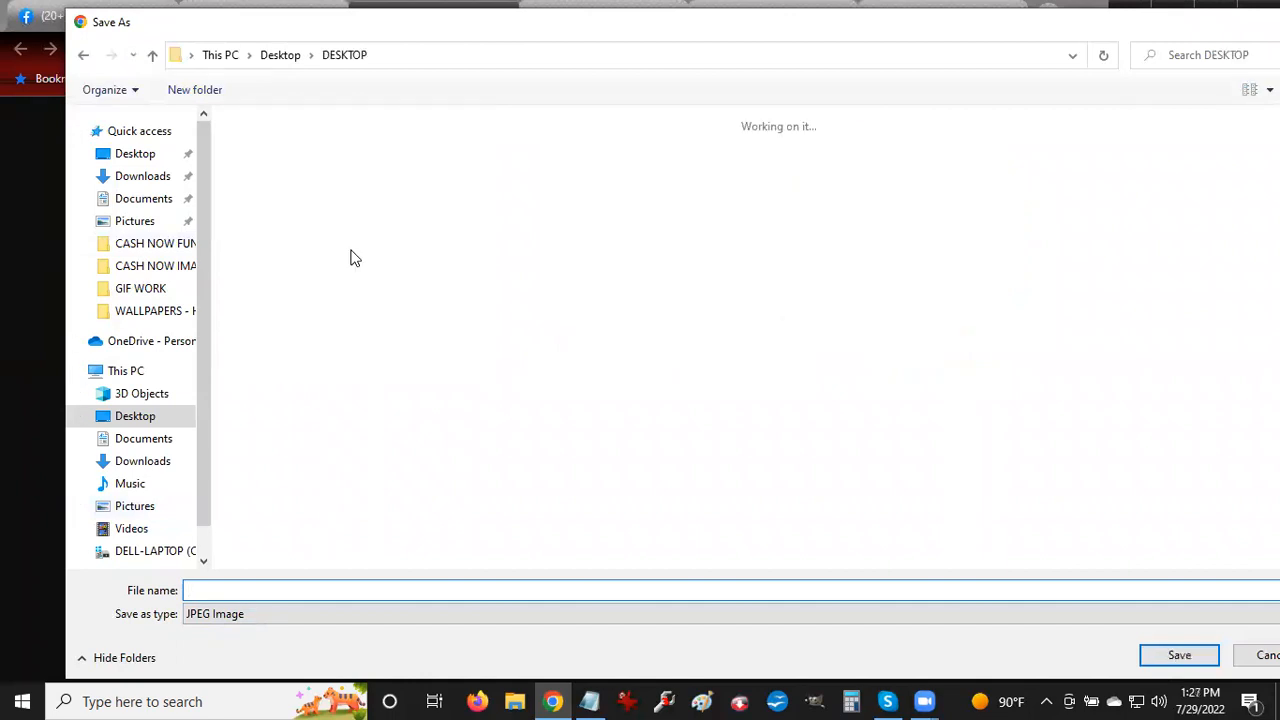
left_click(352, 257)
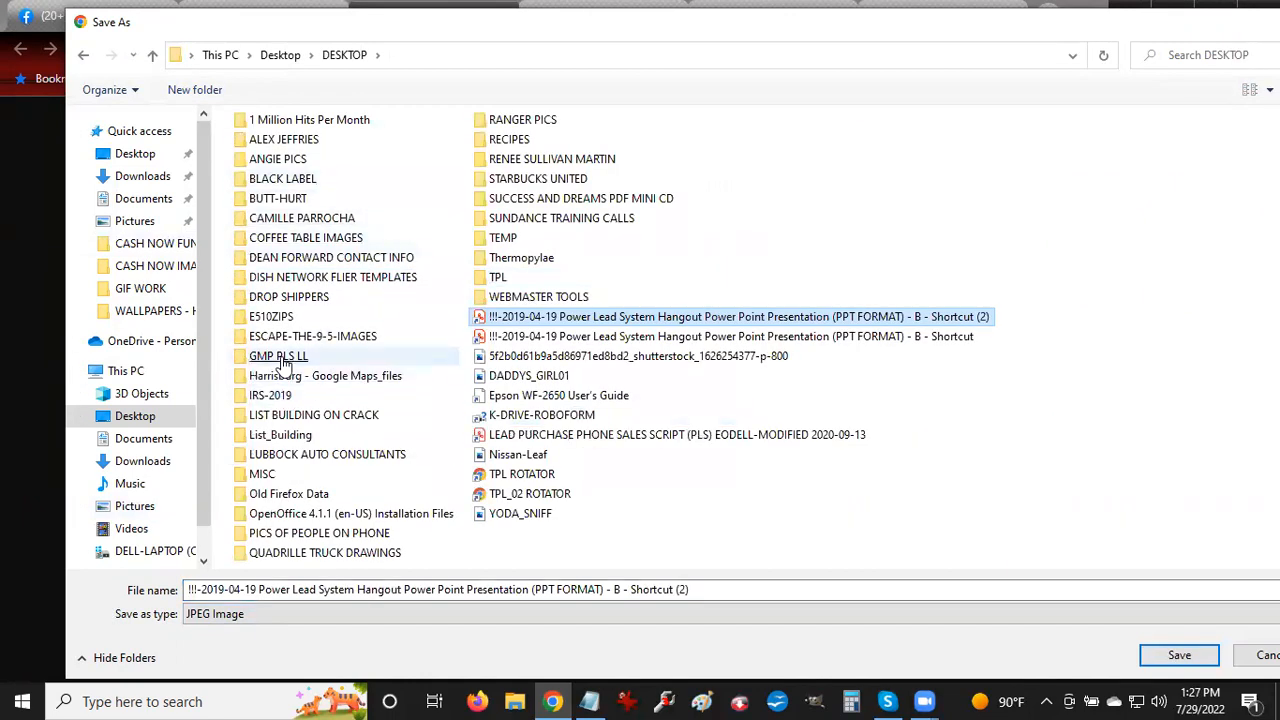
double_click(281, 356)
scroll(1040, 338, "right", 2)
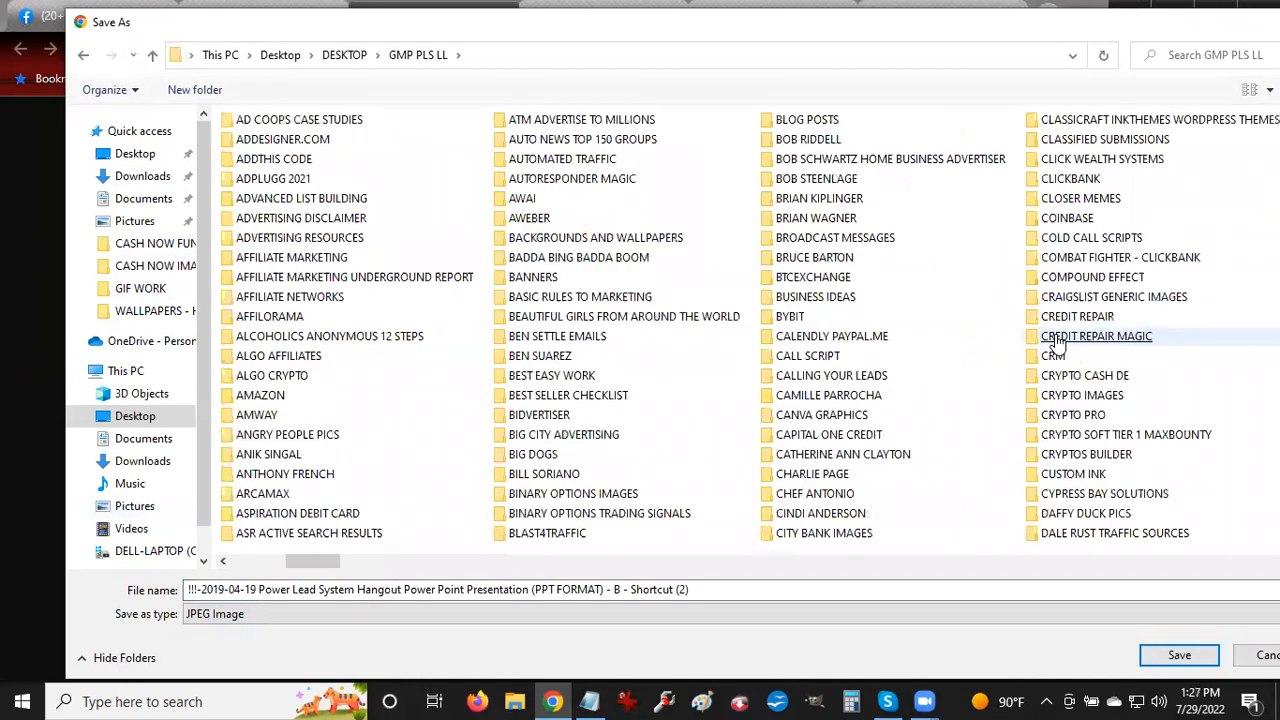
left_click(1058, 340)
scroll(1058, 340, "right", 2)
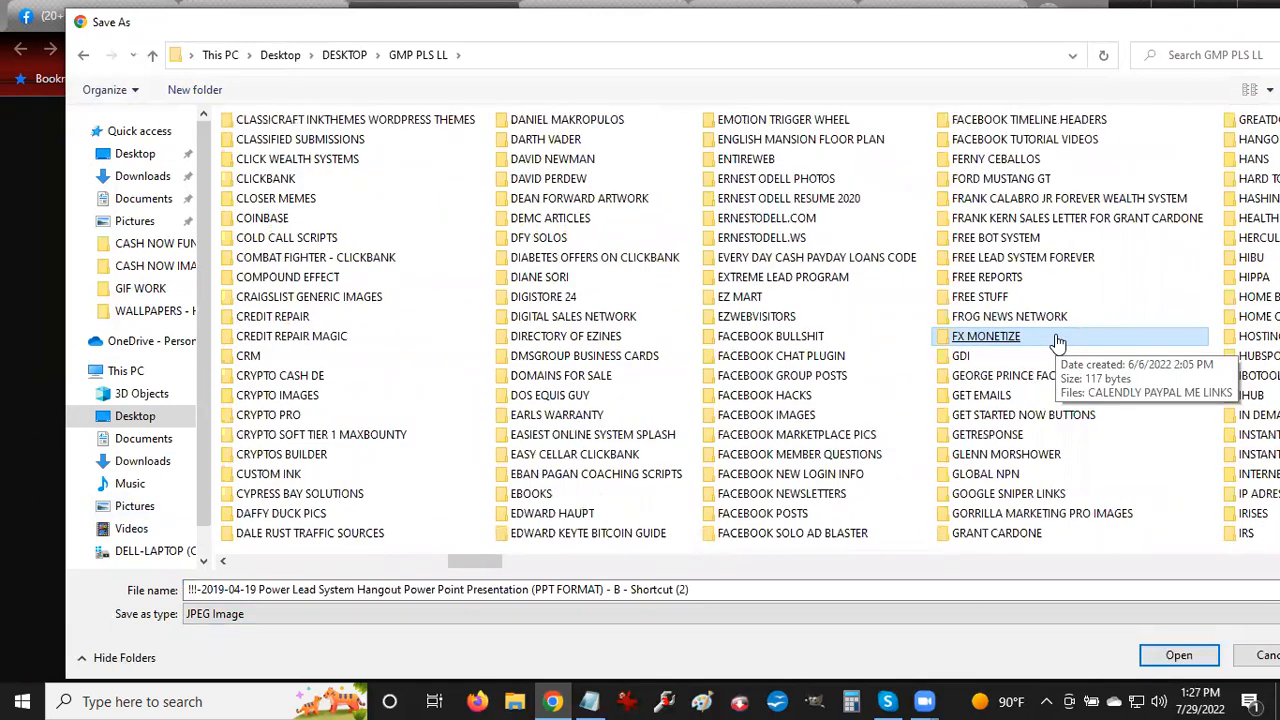
double_click(683, 275)
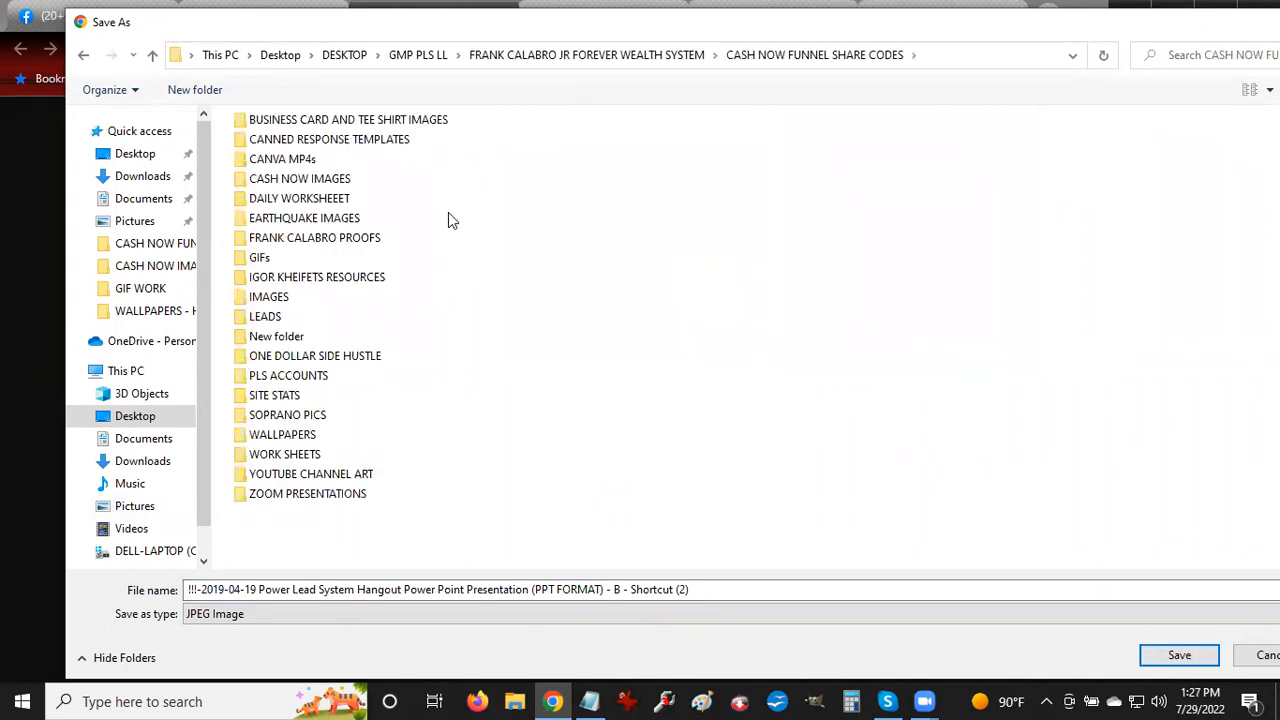
double_click(299, 178)
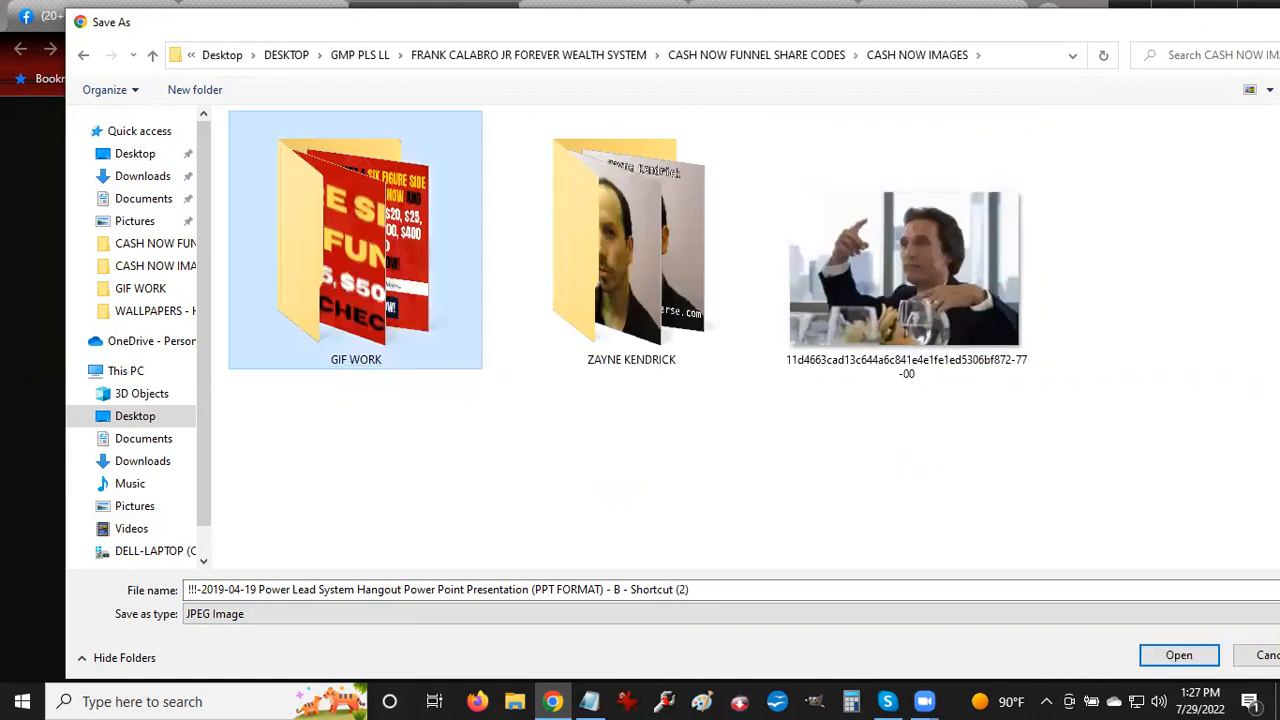
left_click(1000, 591)
key("BackSpace")
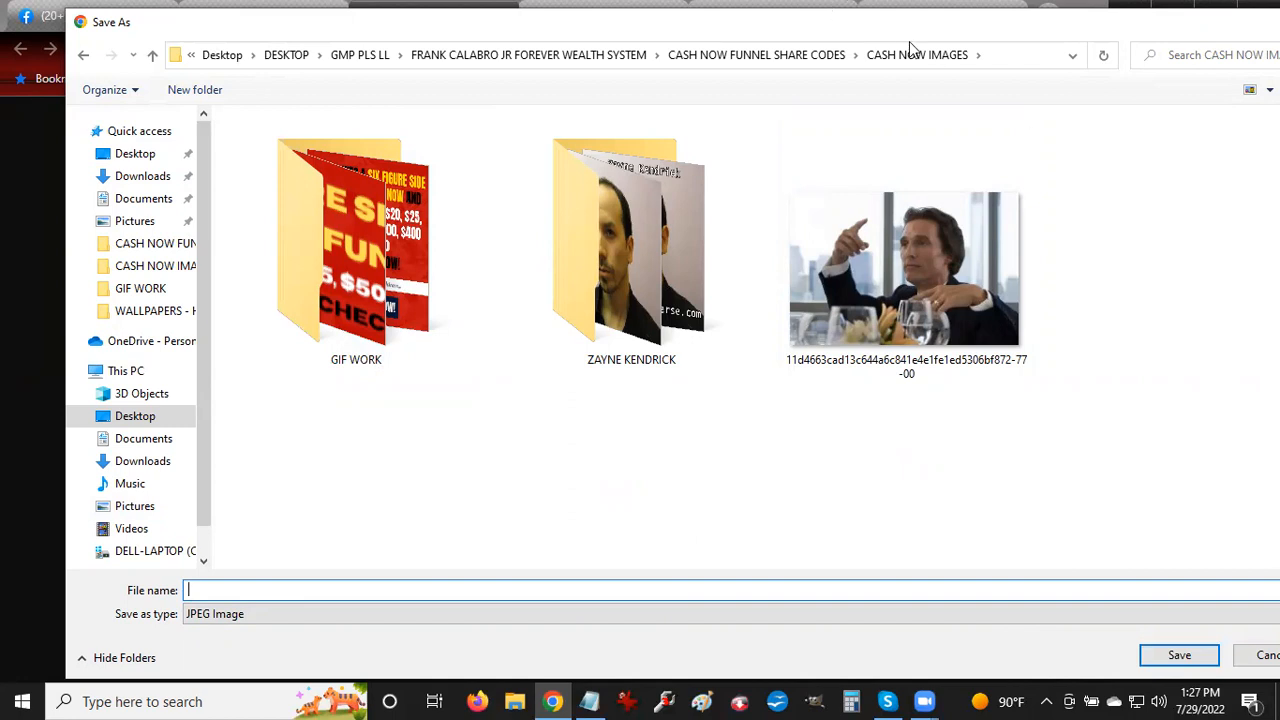
left_click(823, 60)
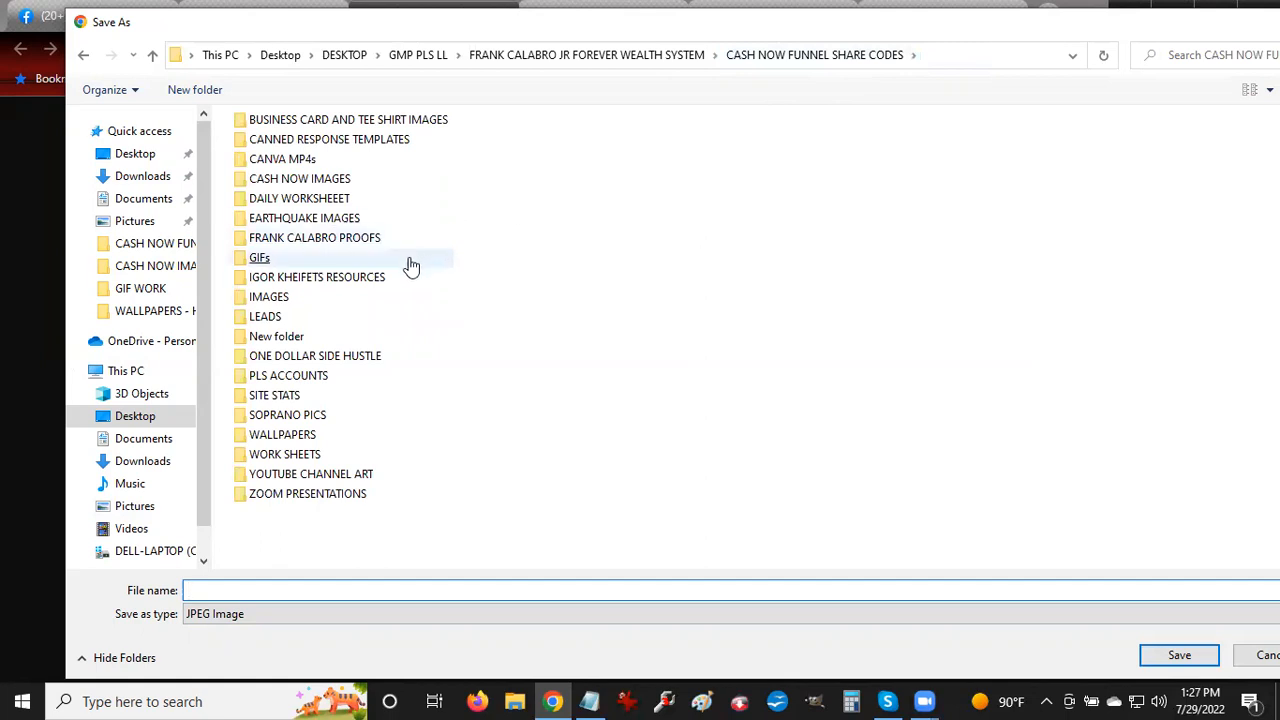
double_click(266, 298)
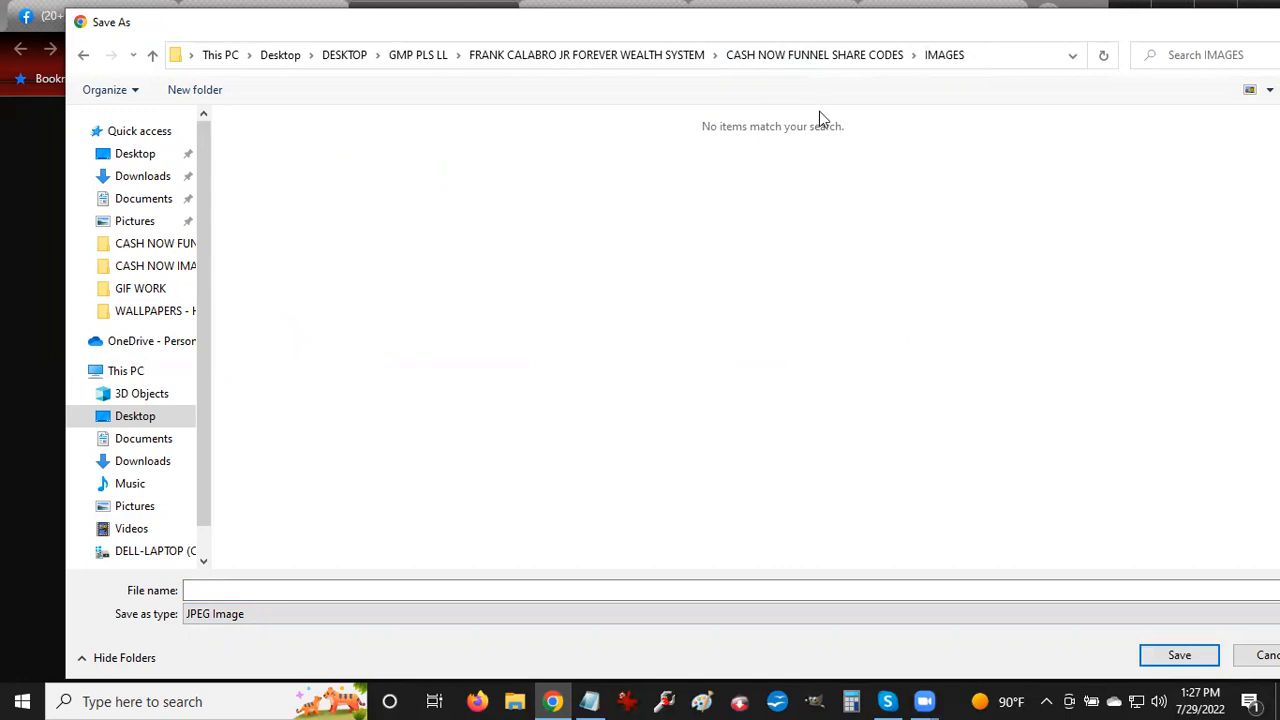
left_click_drag(925, 22, 867, 14)
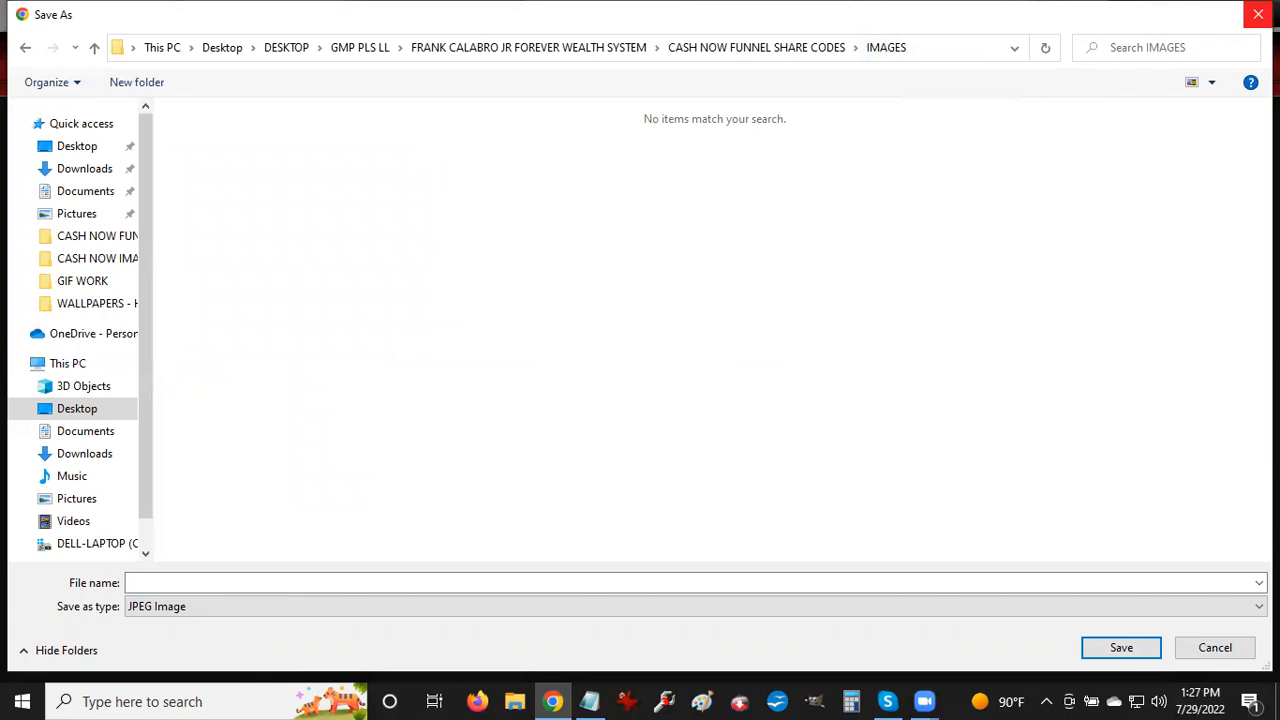
left_click(1235, 651)
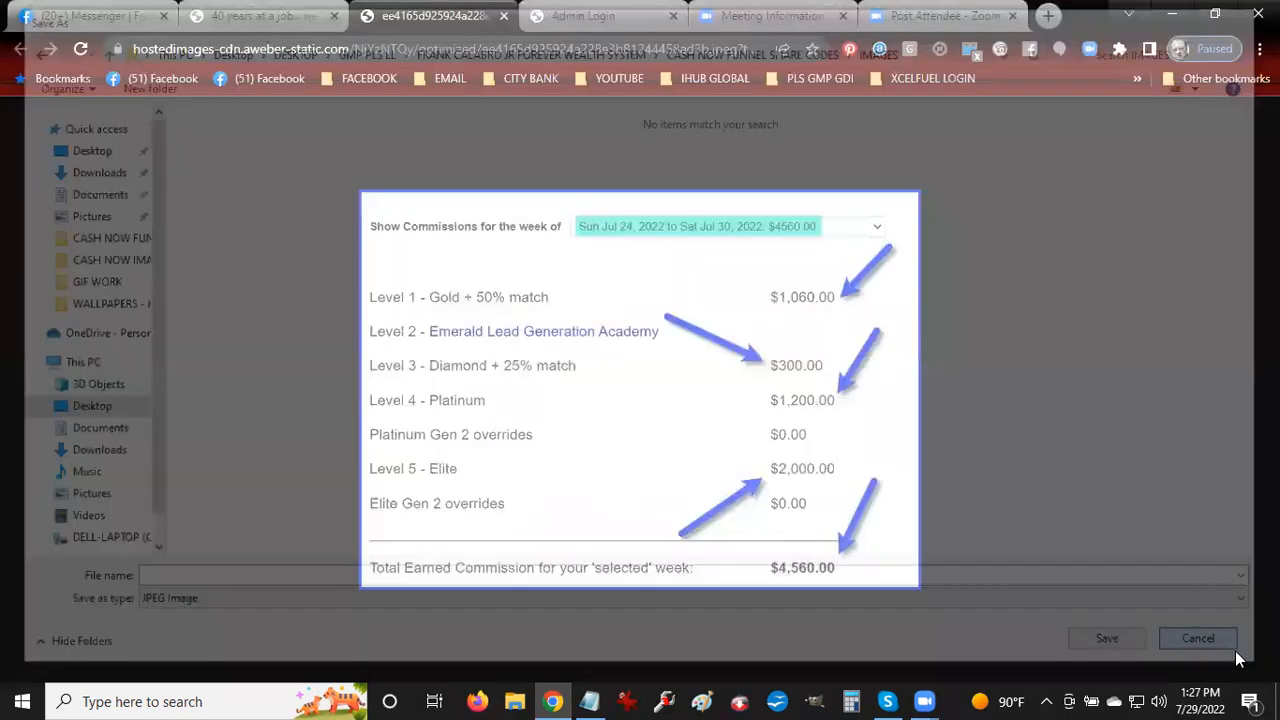
Start saving the commissions image and choose the CASH NOW IMAGES folder inside CASH NOW FUNNEL SHARE CODES, under DESKTOP > GMP PLS LL, as the destination
right_click(634, 447)
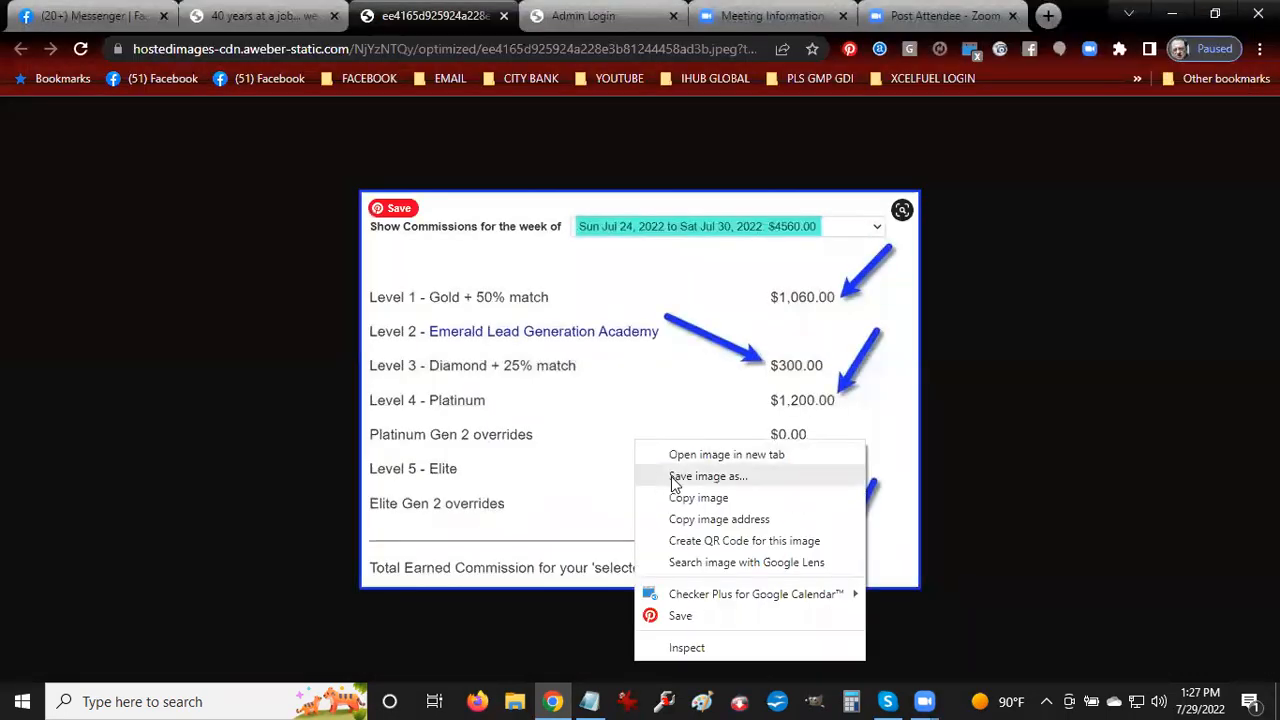
left_click(673, 478)
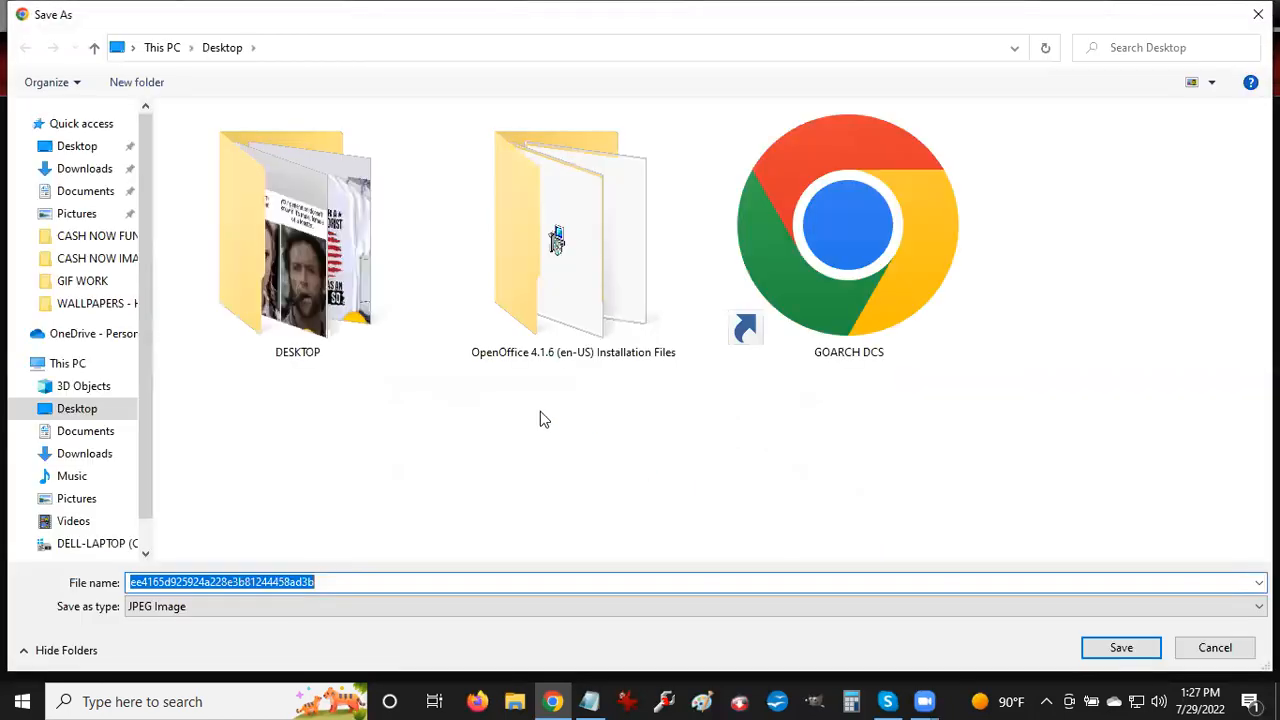
double_click(315, 312)
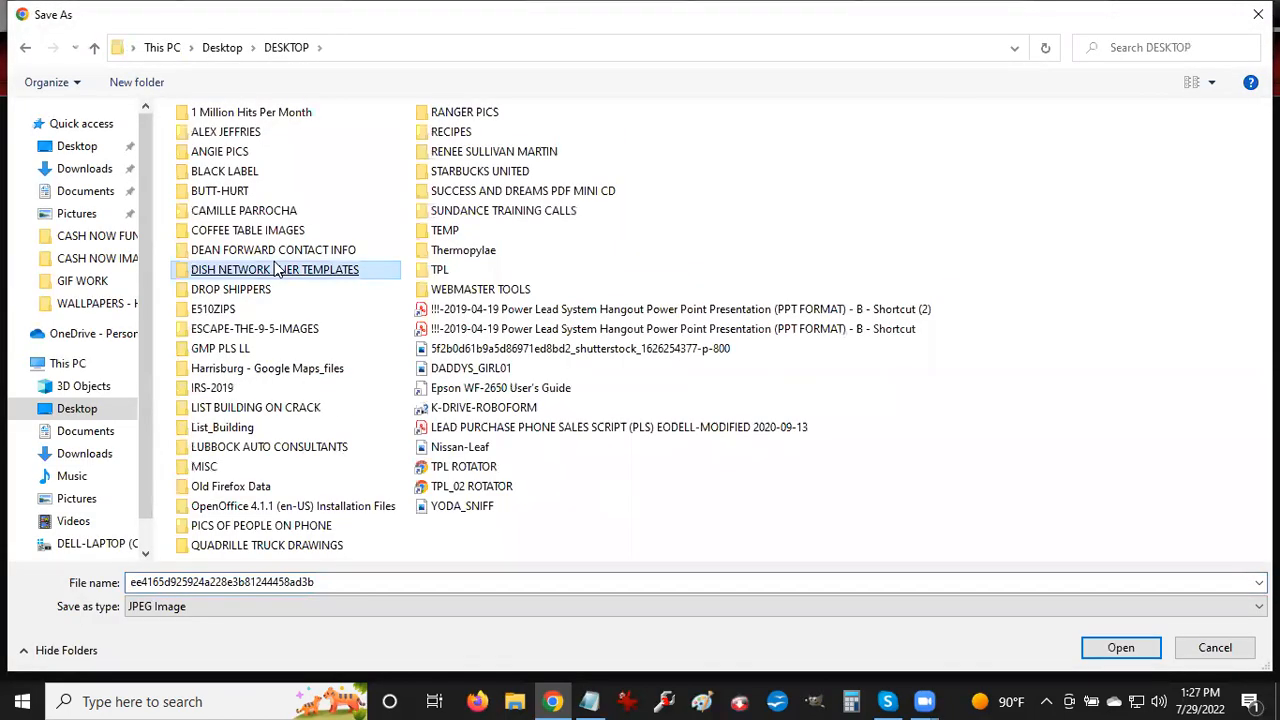
double_click(234, 348)
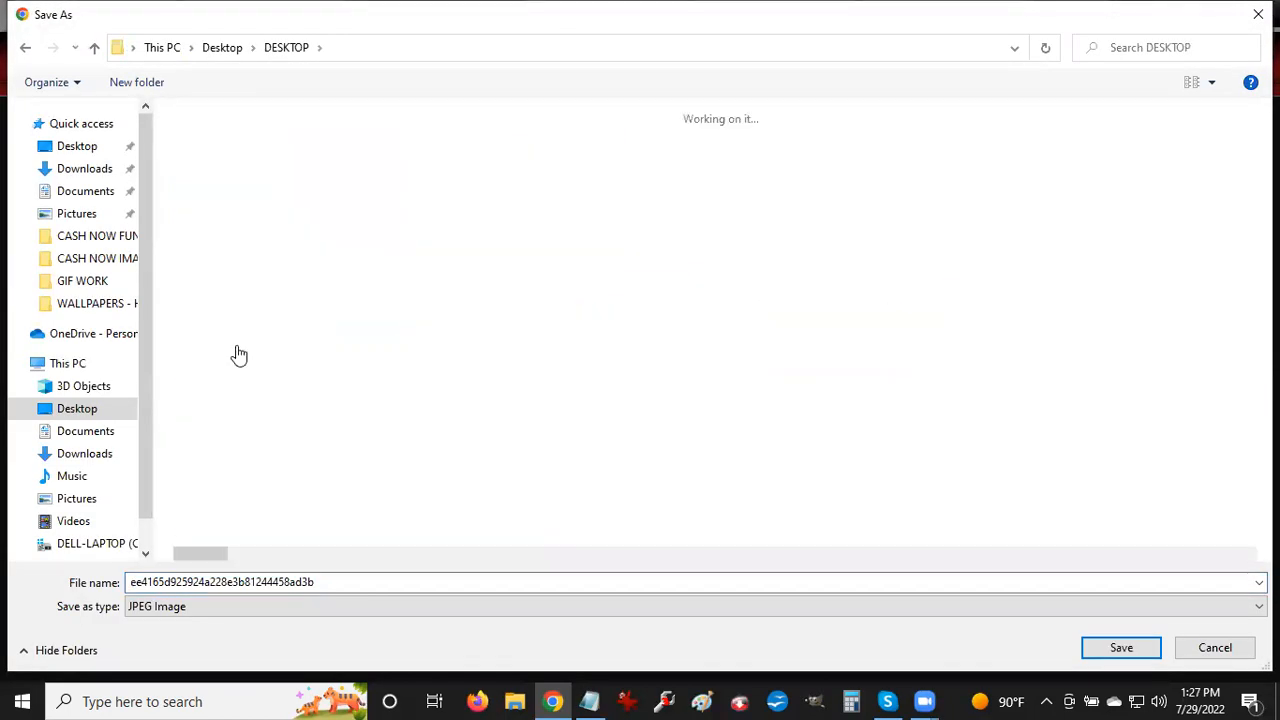
scroll(797, 275, "right", 1)
scroll(797, 275, "right", 3)
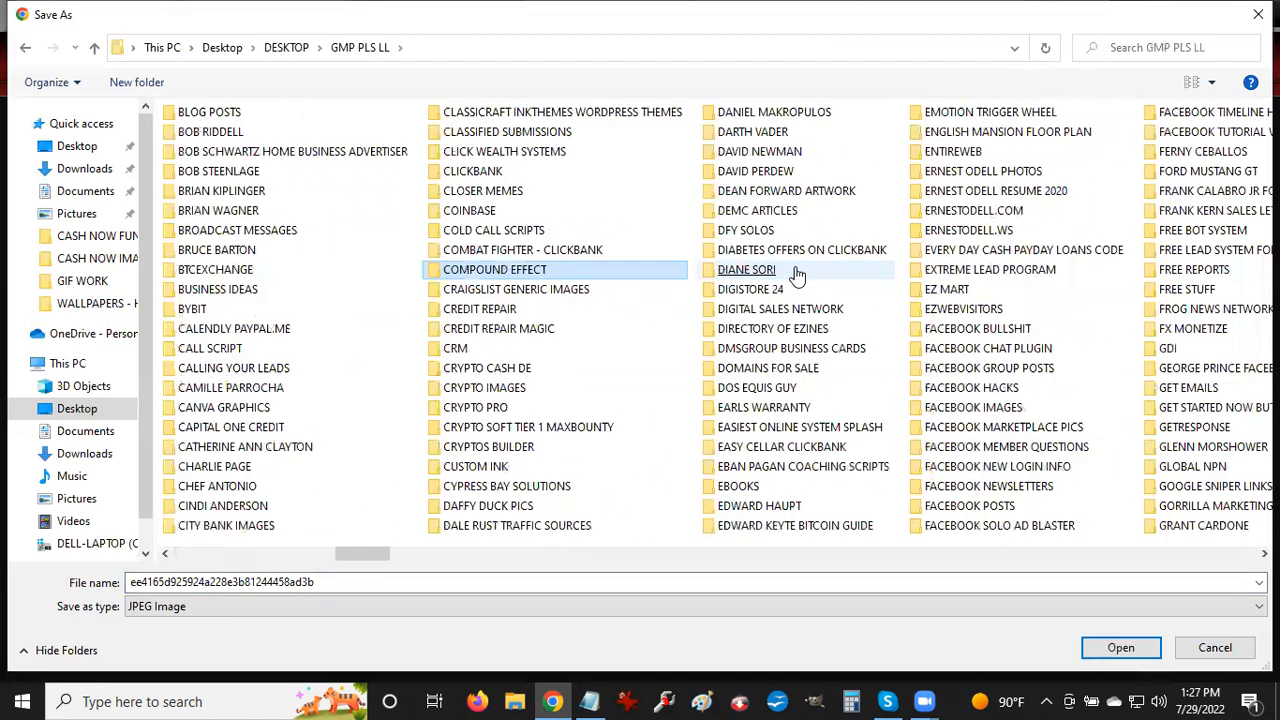
double_click(926, 197)
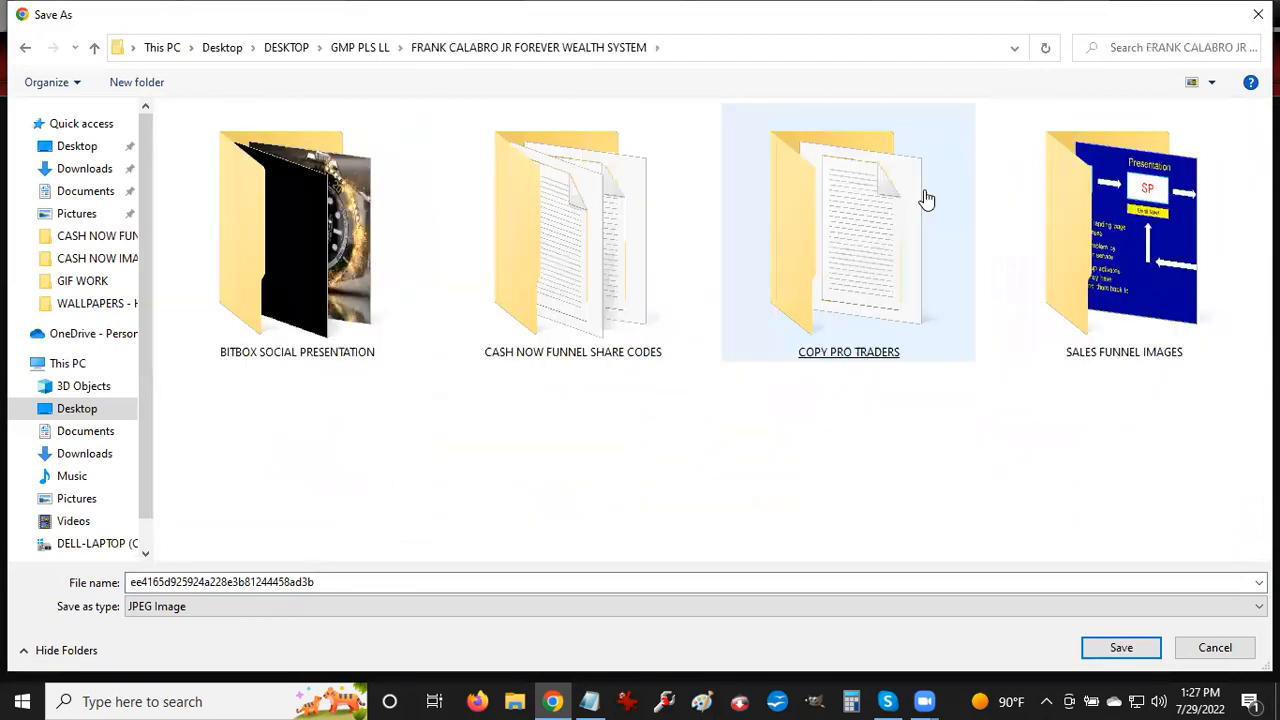
double_click(586, 223)
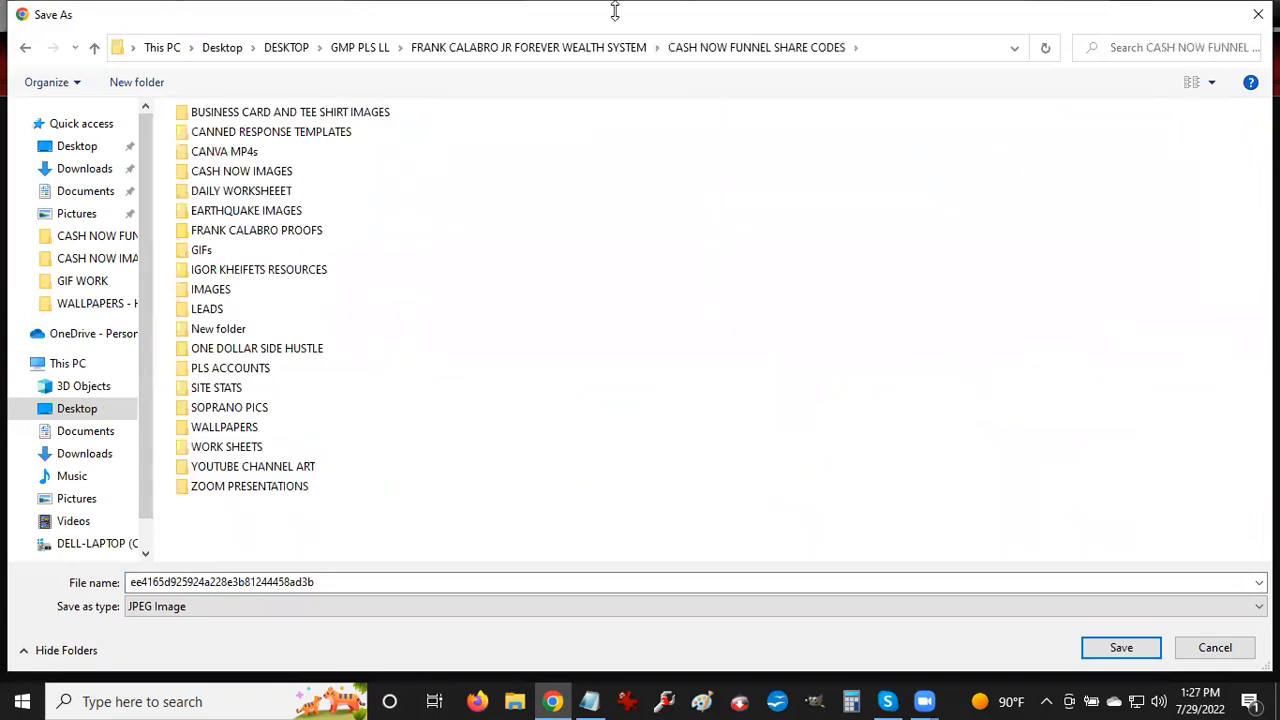
double_click(228, 172)
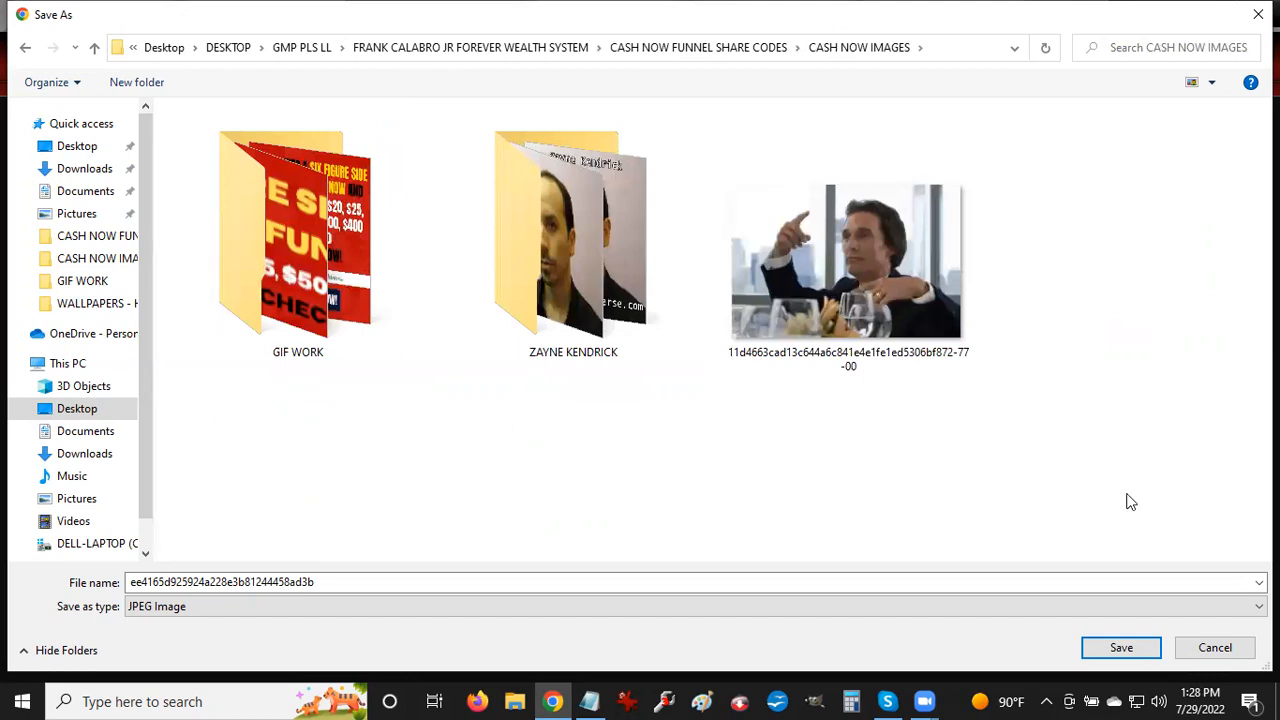
Name the commissions image 4560K-PROOF.jpg and save it as a JPEG
double_click(635, 583)
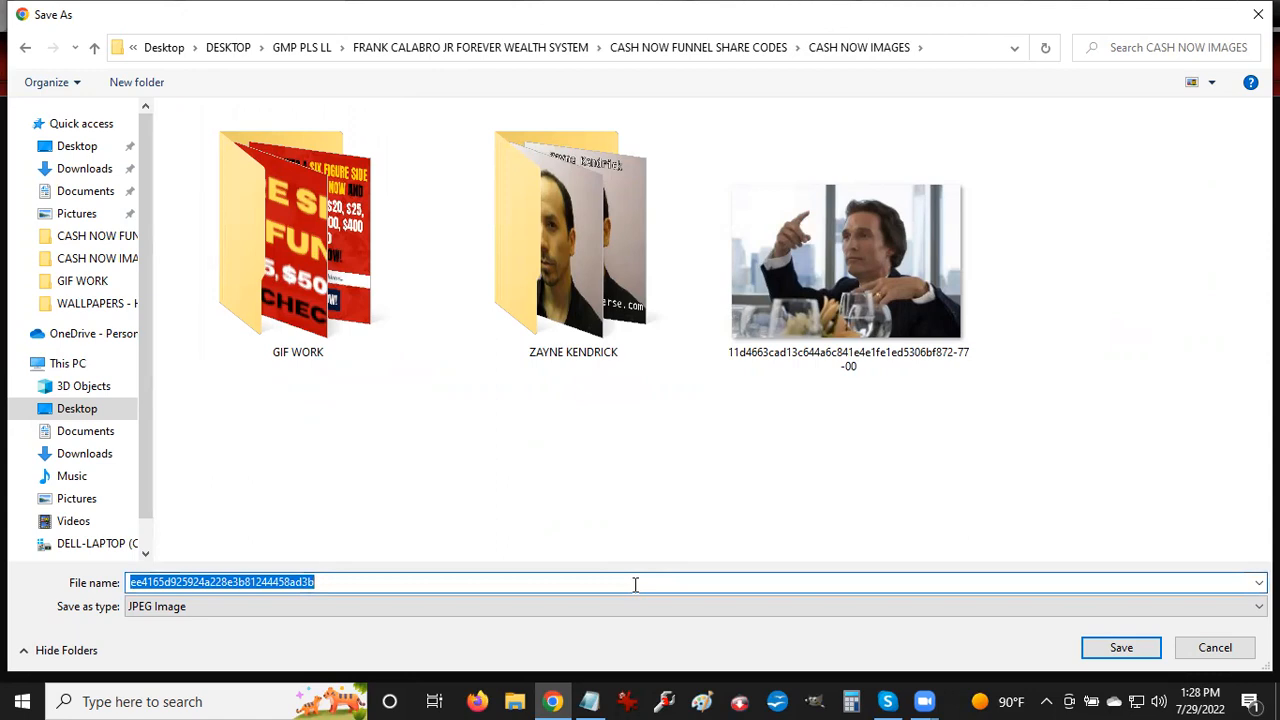
type("4560")
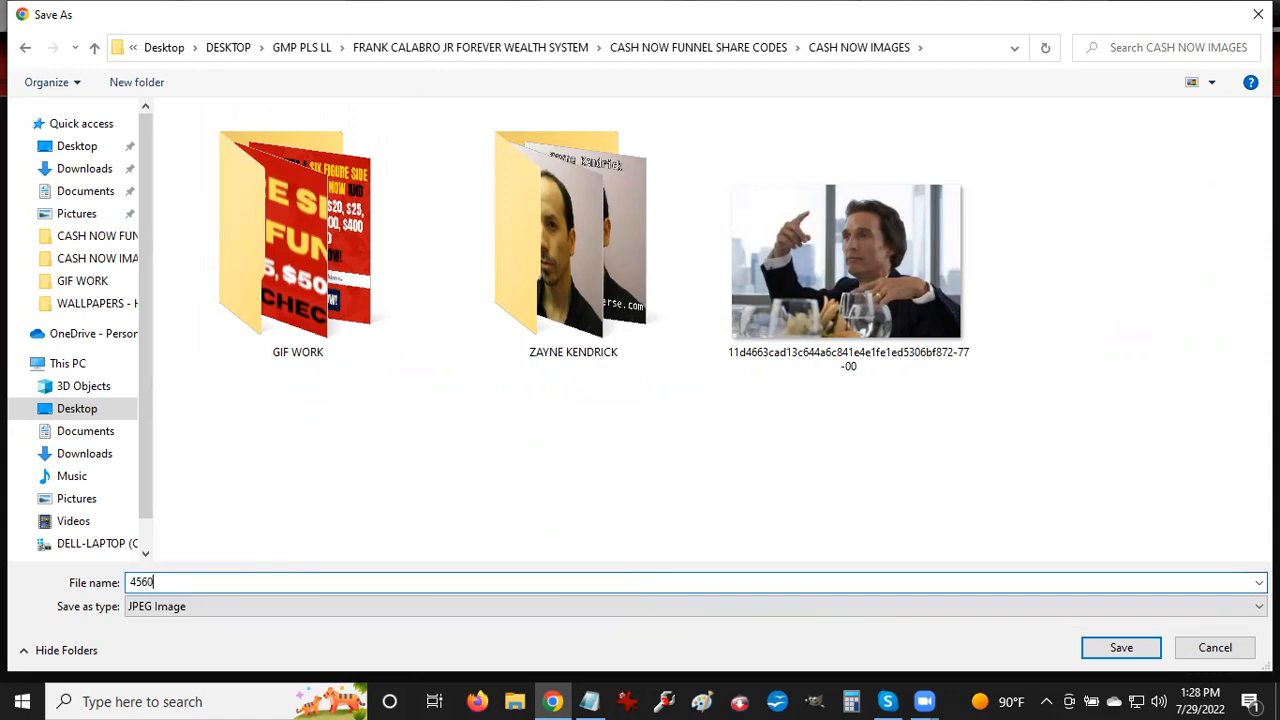
type("K-PROOF.JP")
key("BackSpace")
key("BackSpace")
type("jpg")
left_click(1145, 650)
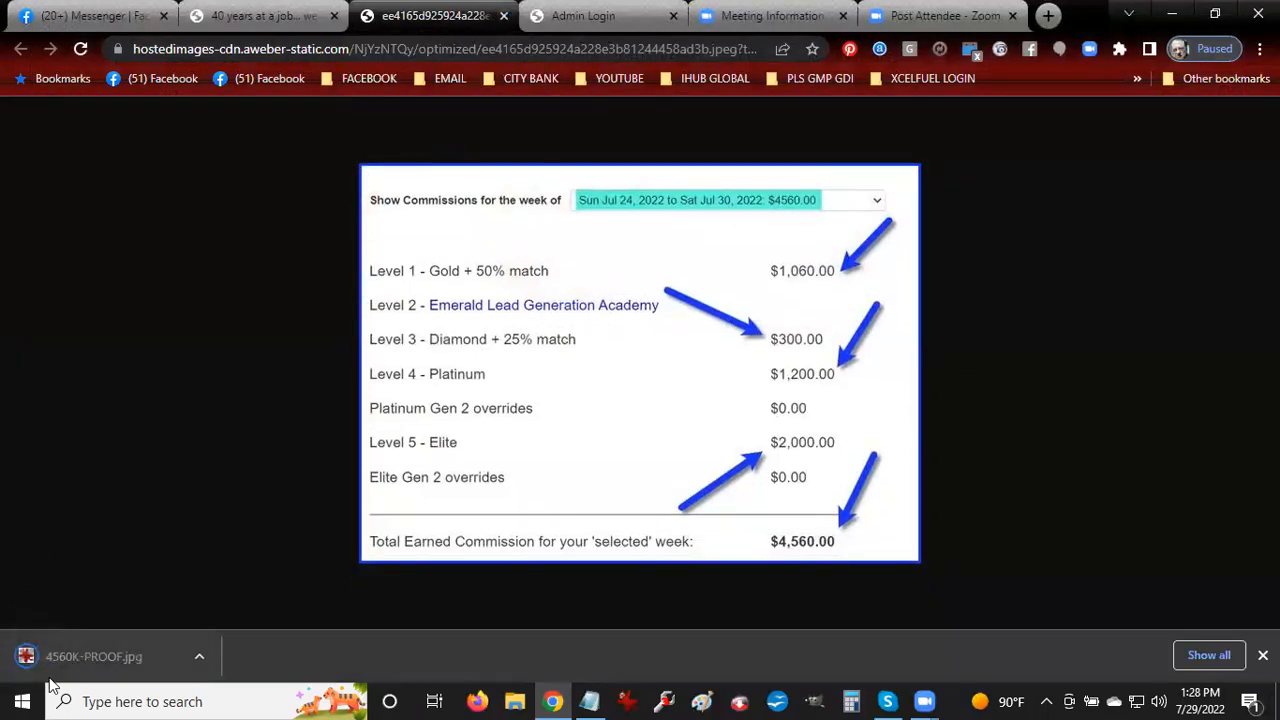
Open the downloaded 4560K-PROOF.jpg in IrfanView and overlay the text "WOW!!!" in a selection about 176 x 77 pixels near the table's middle
left_click(51, 680)
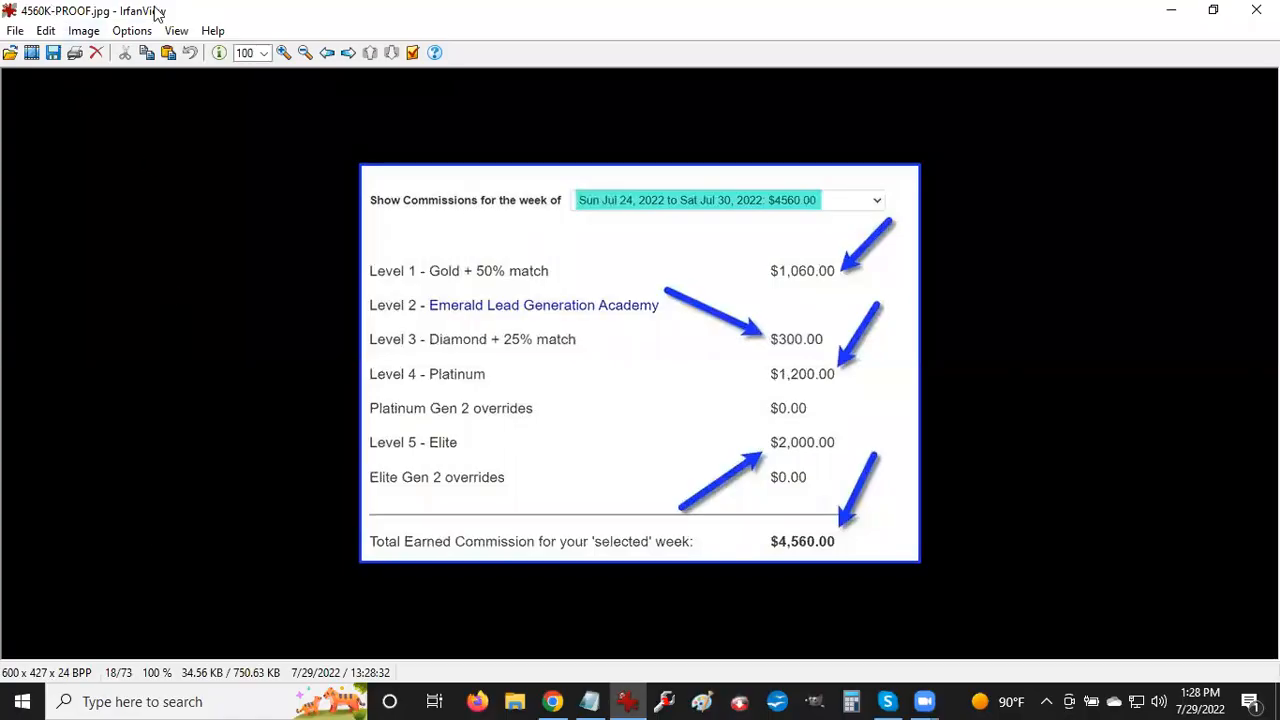
left_click_drag(544, 351, 716, 464)
left_click(716, 463)
left_click_drag(555, 366, 720, 437)
key("ctrl+t")
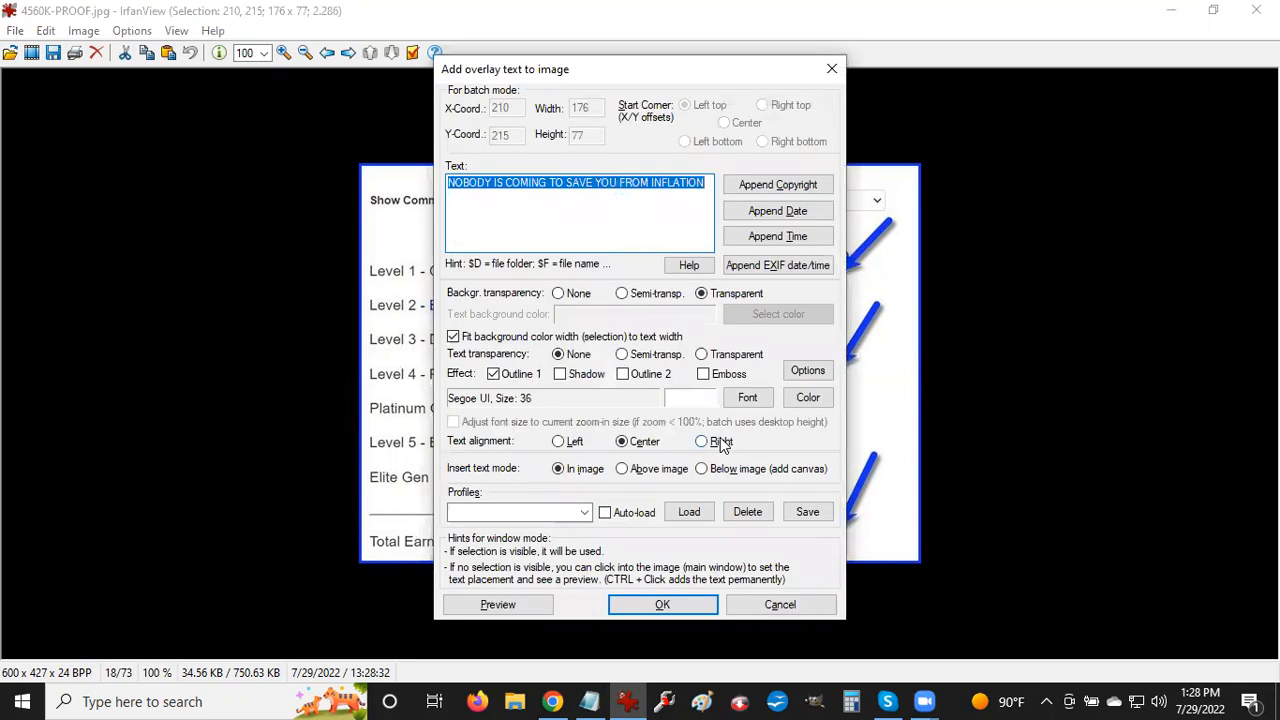
type("WOW!!!")
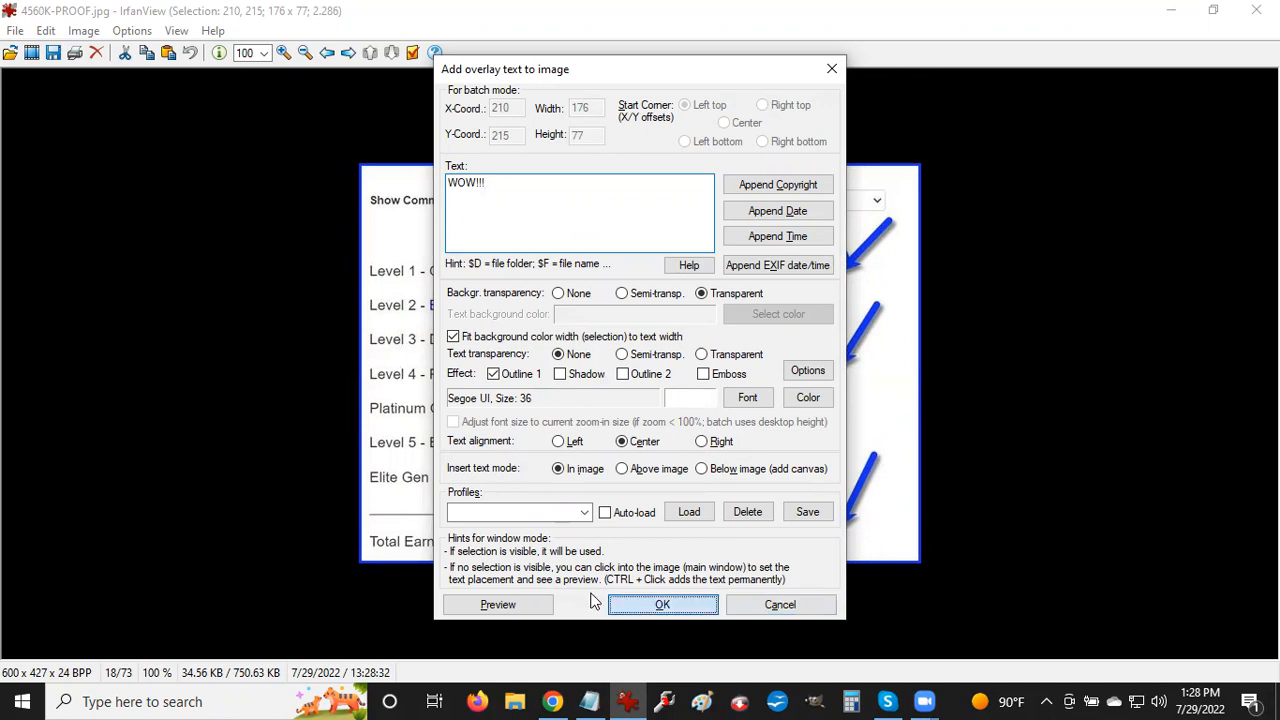
key("Return")
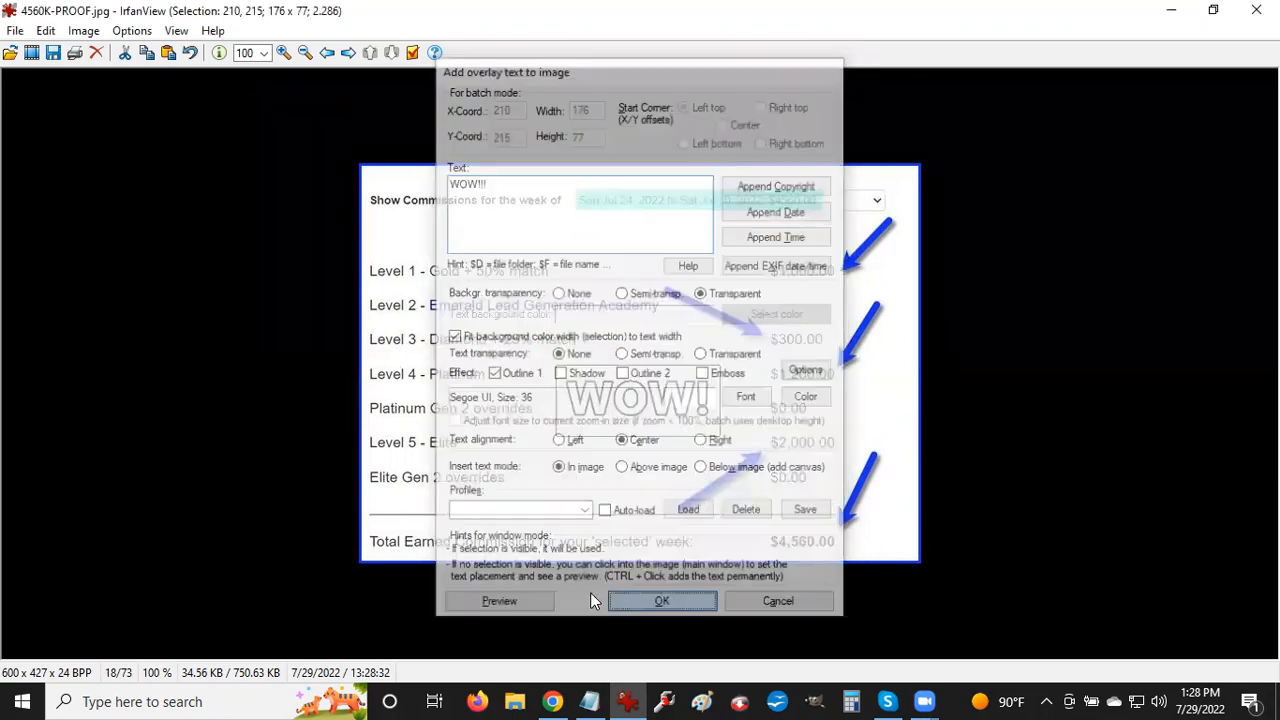
left_click(618, 480)
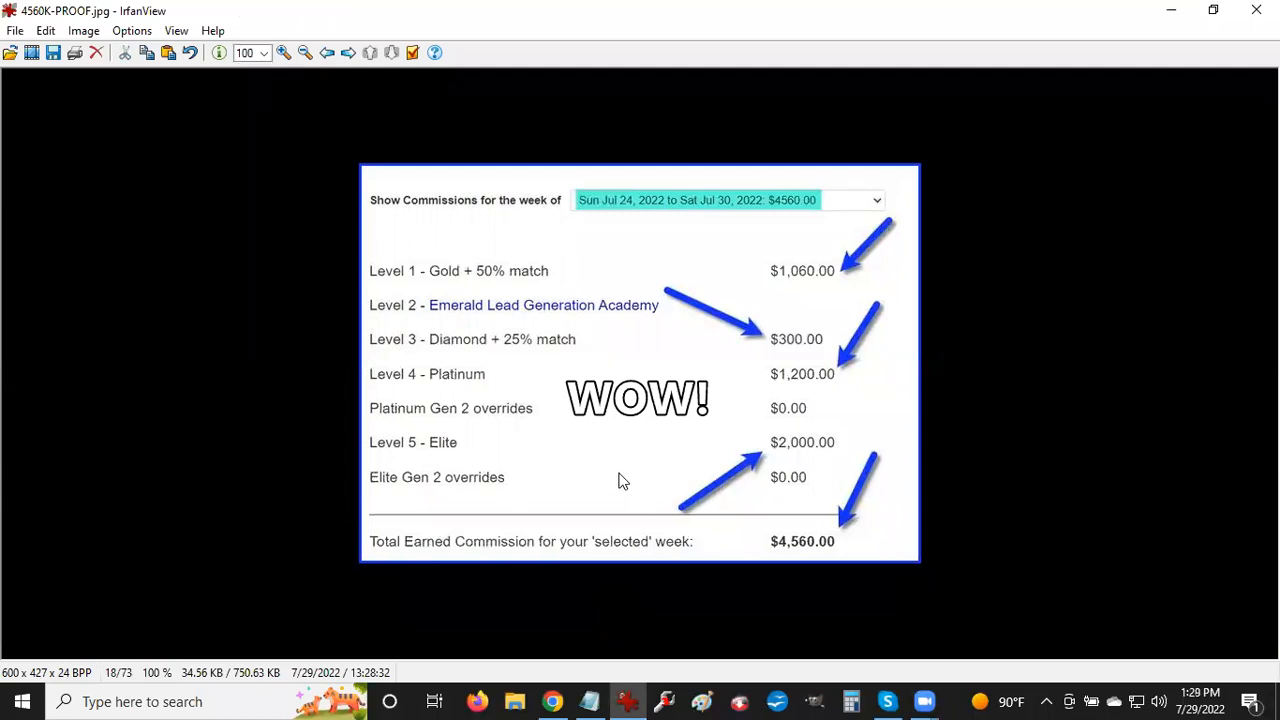
Close IrfanView without saving the overlay text, and close the browser tab holding the commissions image to return to the newsletter
left_click(1256, 10)
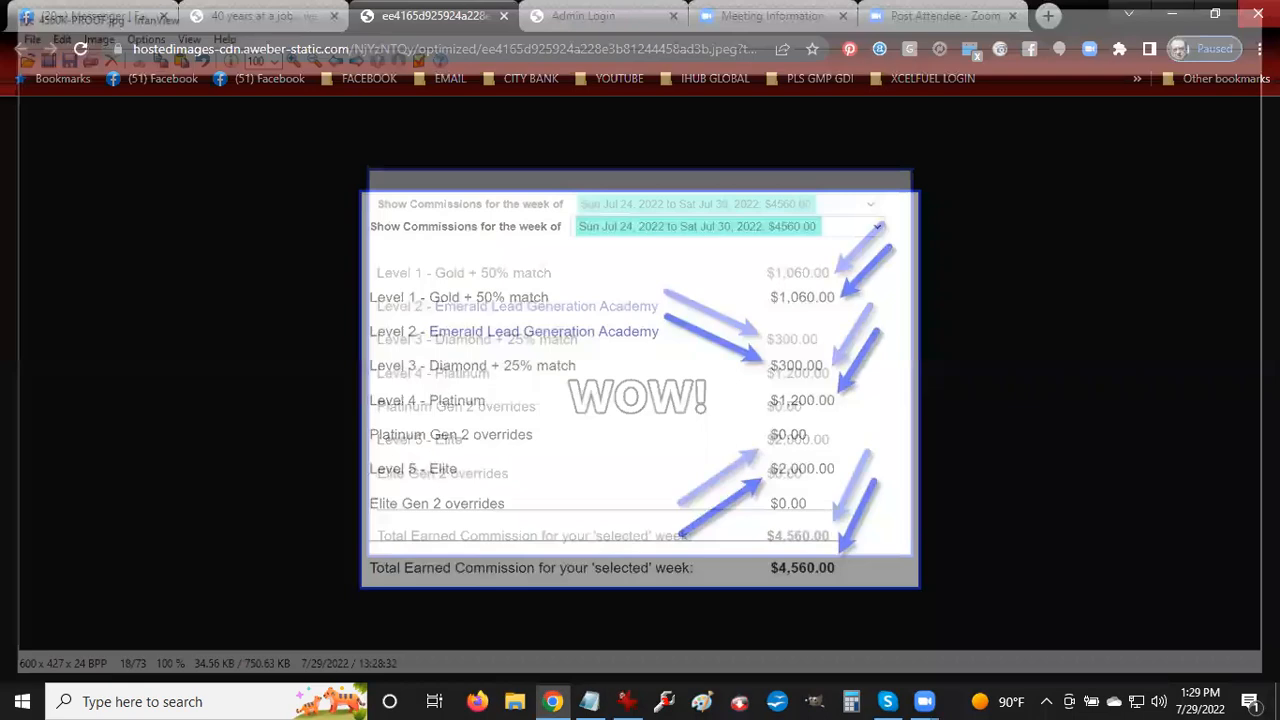
left_click(503, 15)
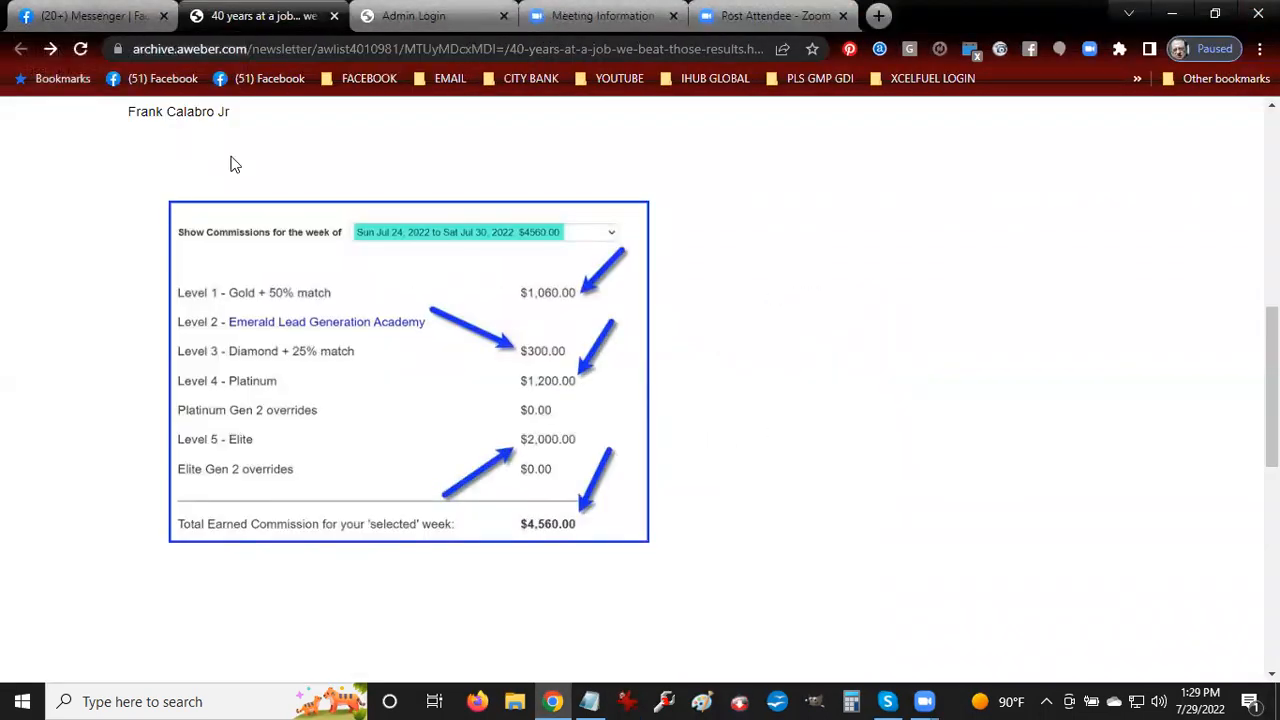
Copy the newsletter's headline "40 years at a job... we BEAT those results!"
scroll(645, 420, "up", 7)
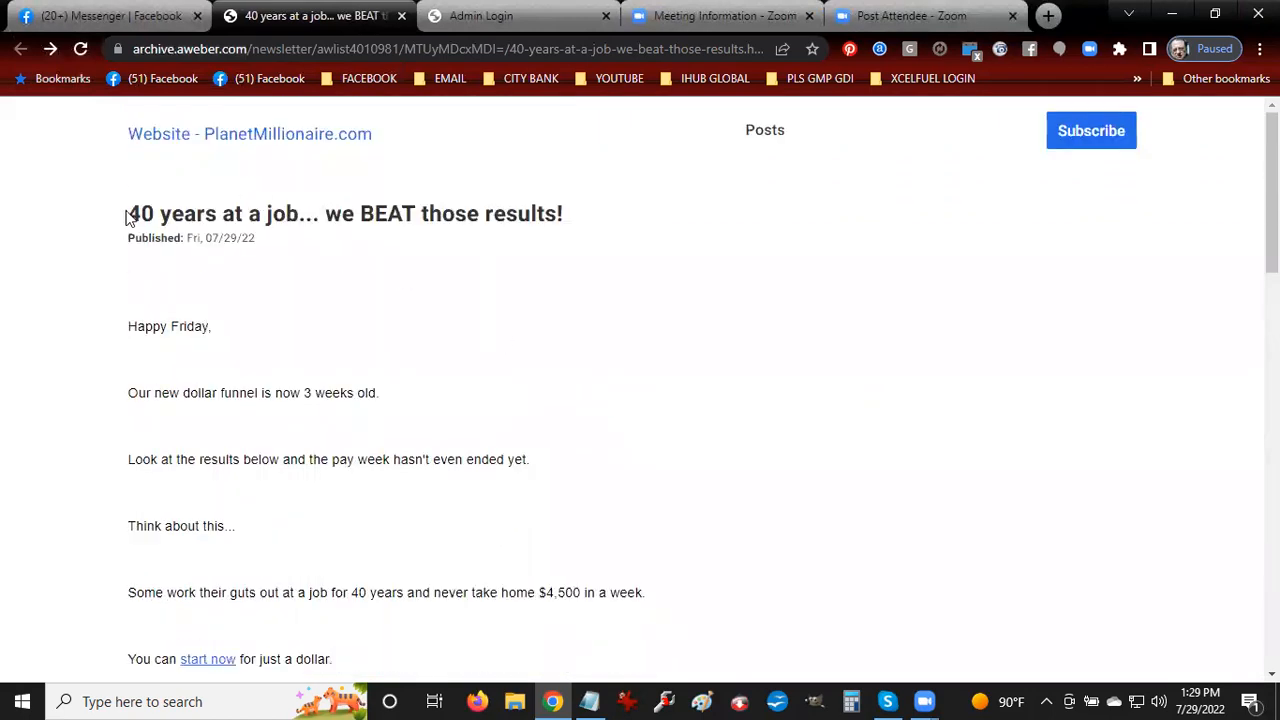
left_click_drag(140, 213, 457, 250)
left_click(343, 200)
left_click_drag(132, 212, 540, 215)
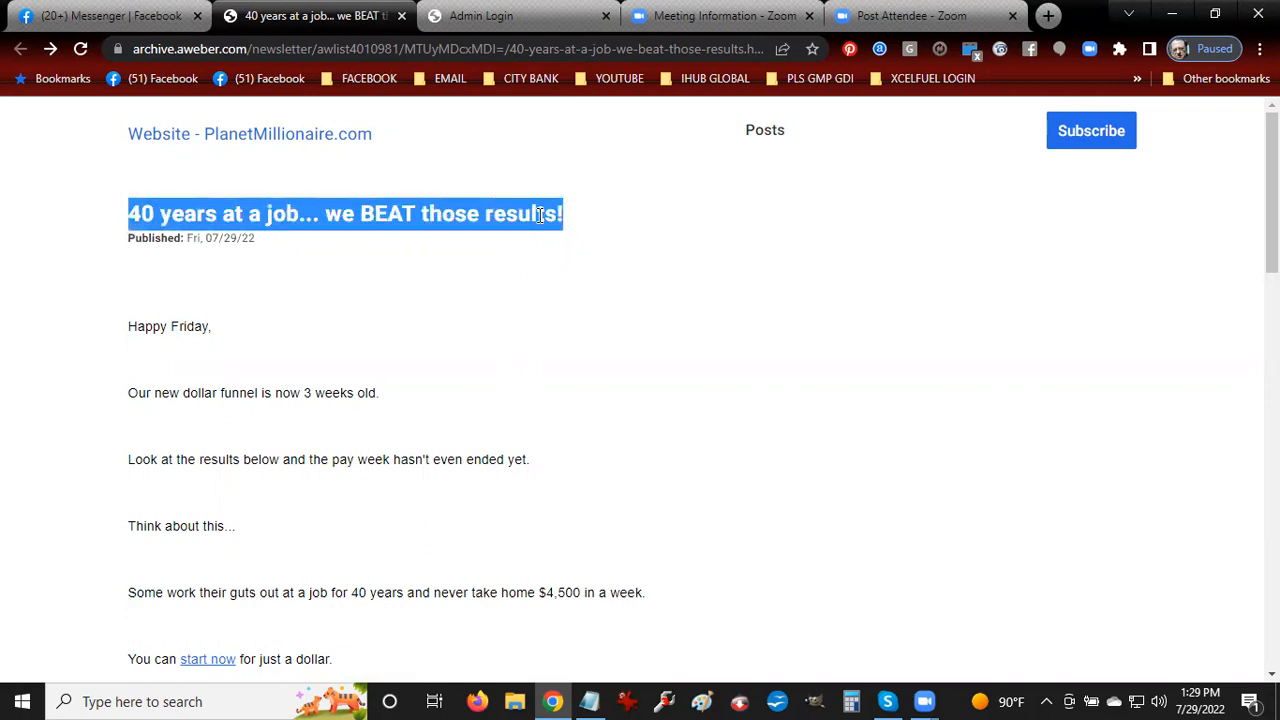
right_click(540, 215)
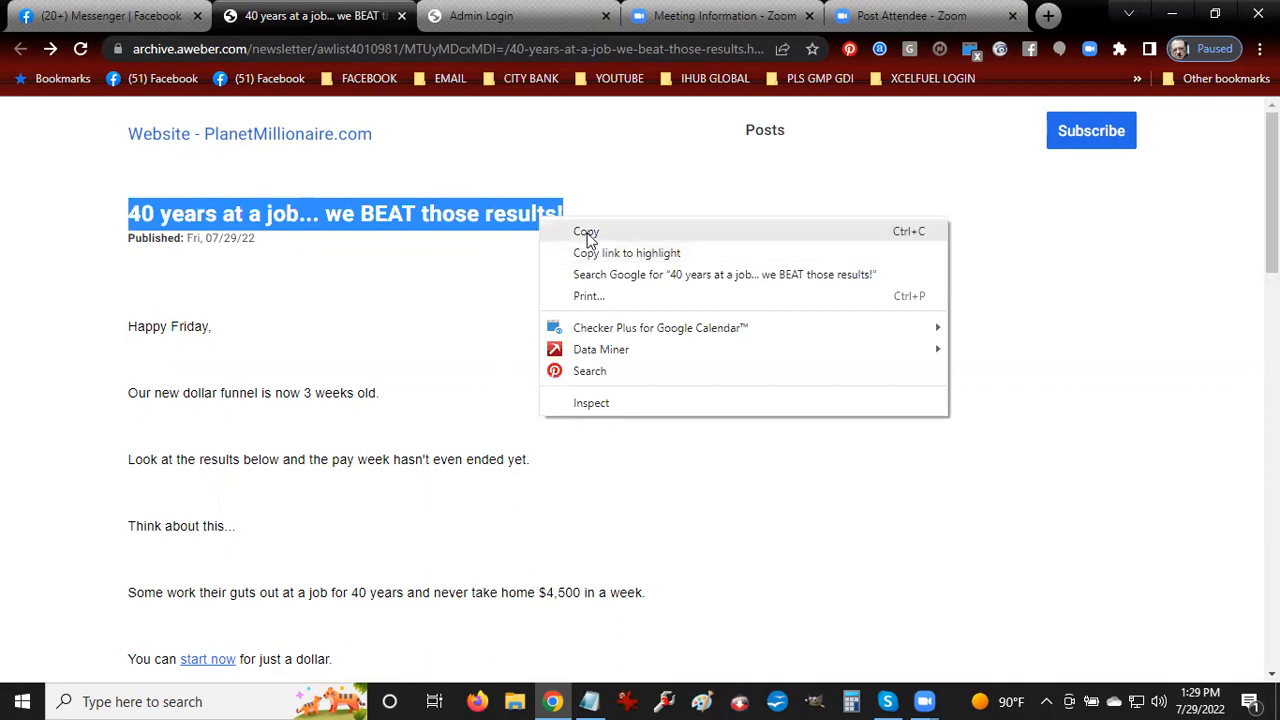
left_click(586, 232)
Log in to the website administration area with the prefilled credentials and start adding a new email campaign
left_click(505, 18)
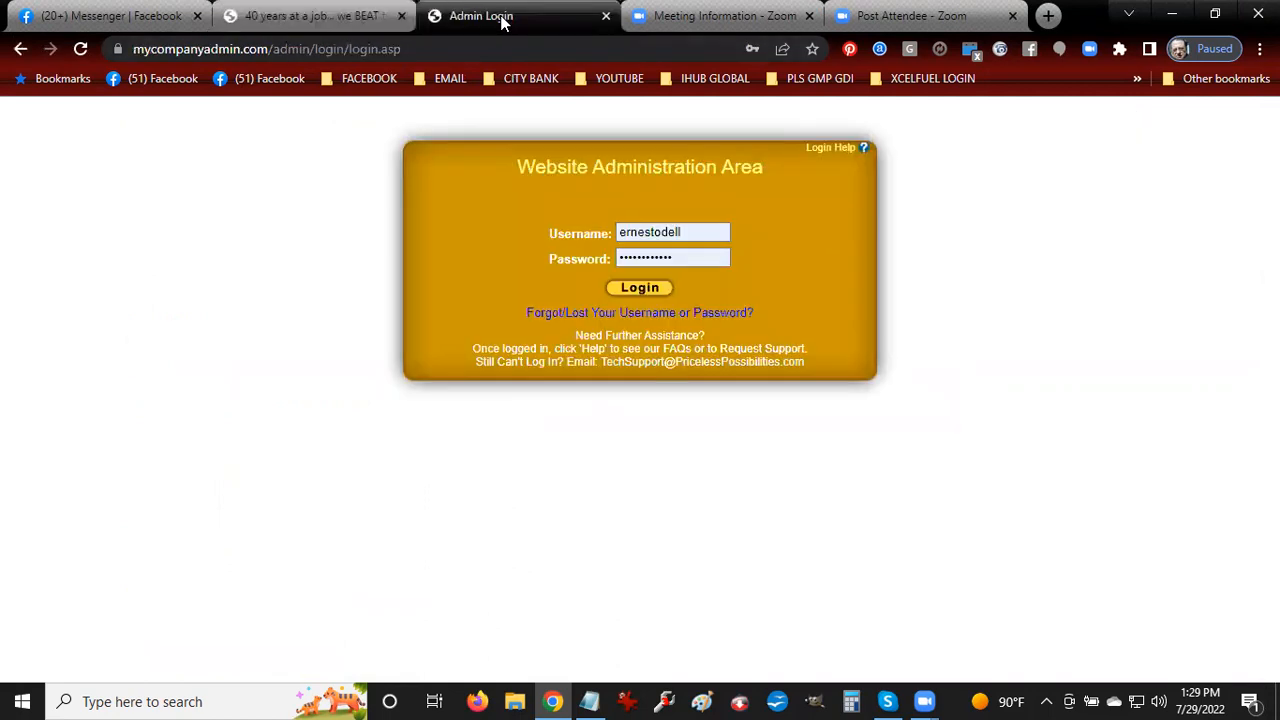
left_click(634, 289)
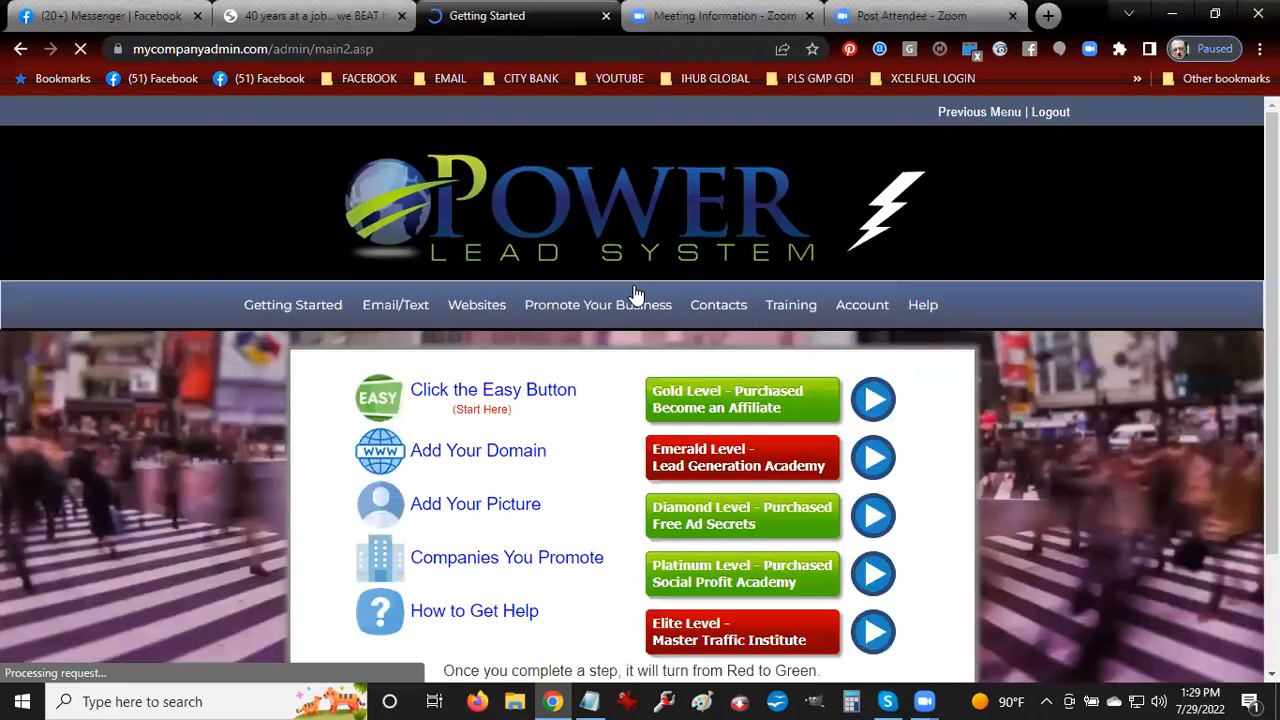
mouse_move(385, 305)
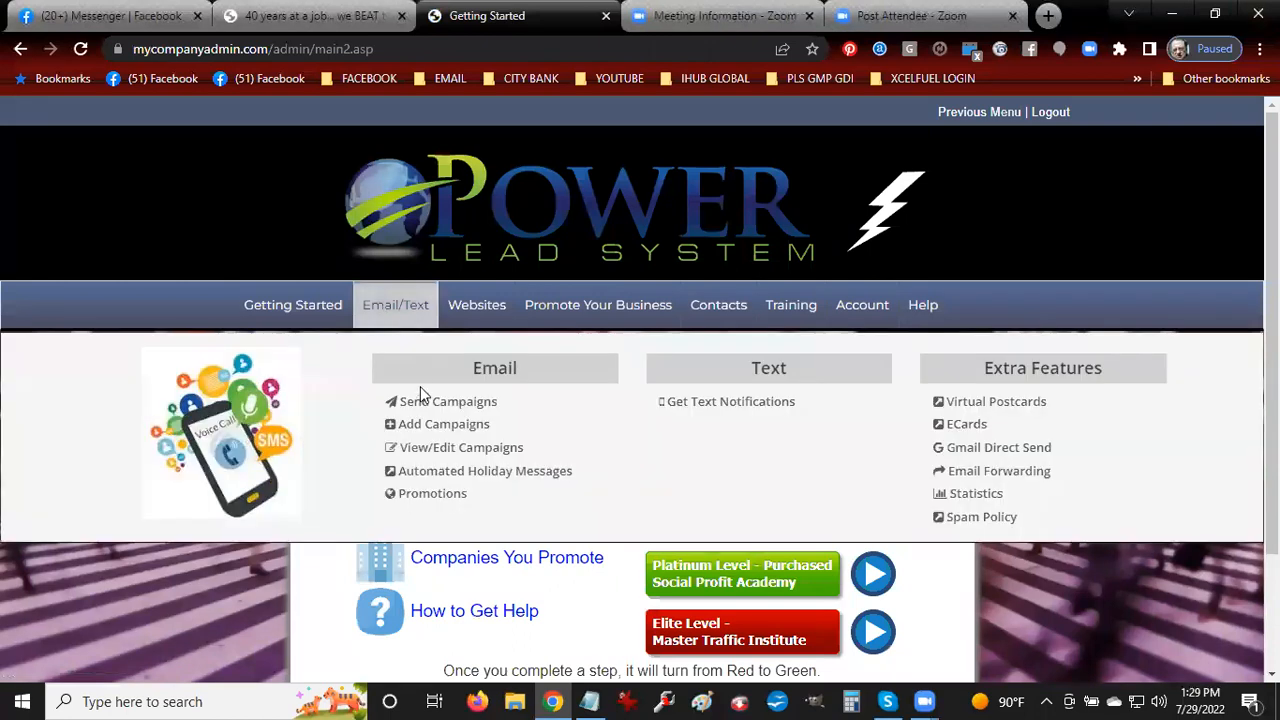
left_click(431, 425)
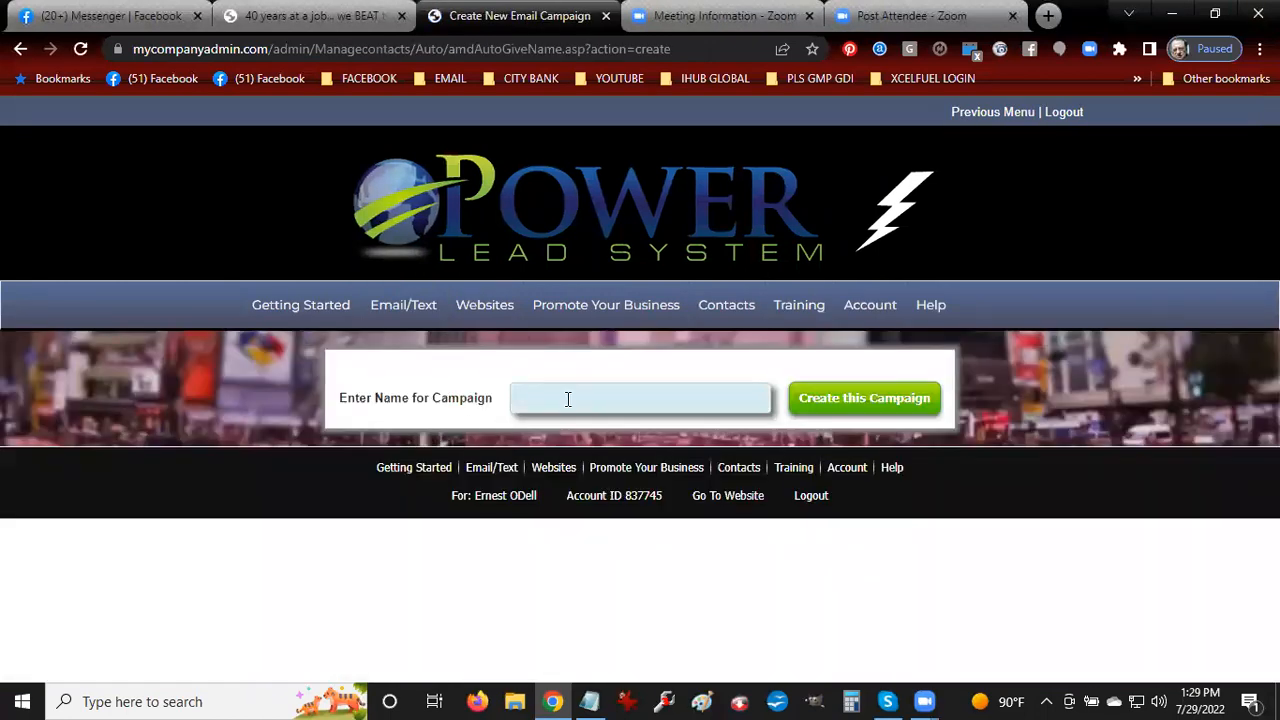
Name the campaign CASH NOW BROADCAST 2022-07-29 and create it as an own campaign without copying an existing one
left_click(567, 399)
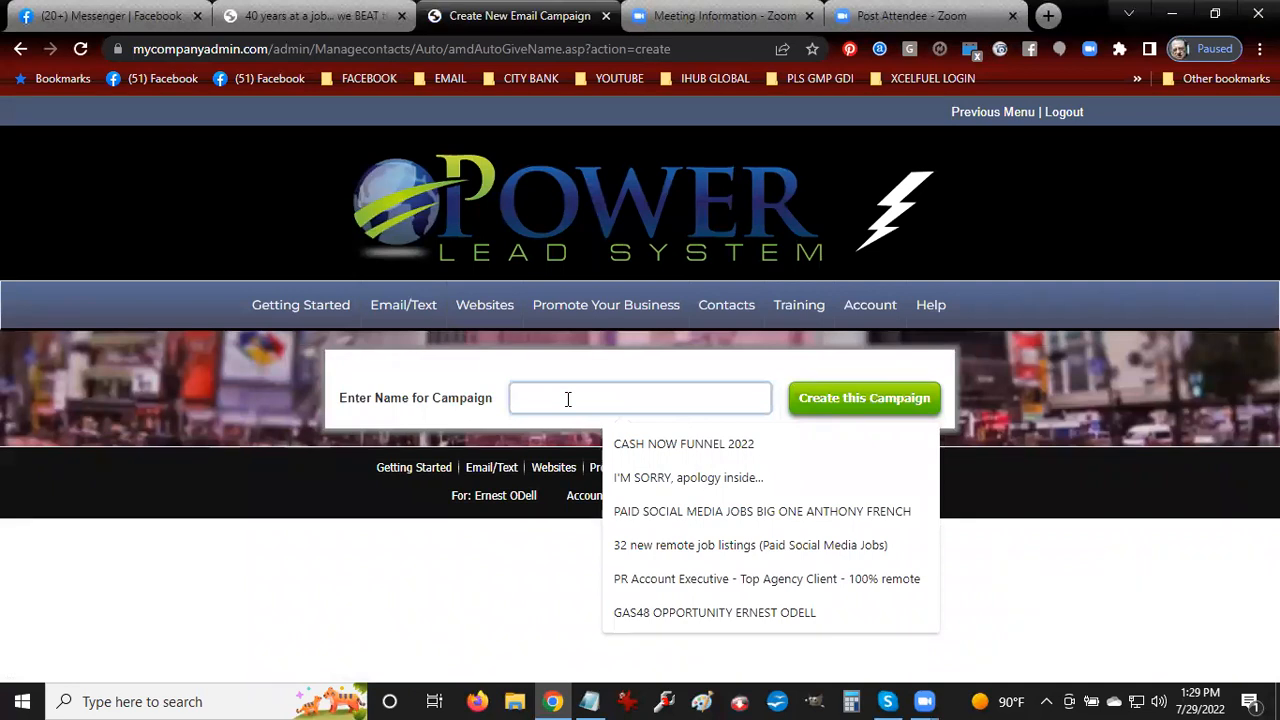
type("ca")
key("BackSpace")
key("BackSpace")
type("CASH")
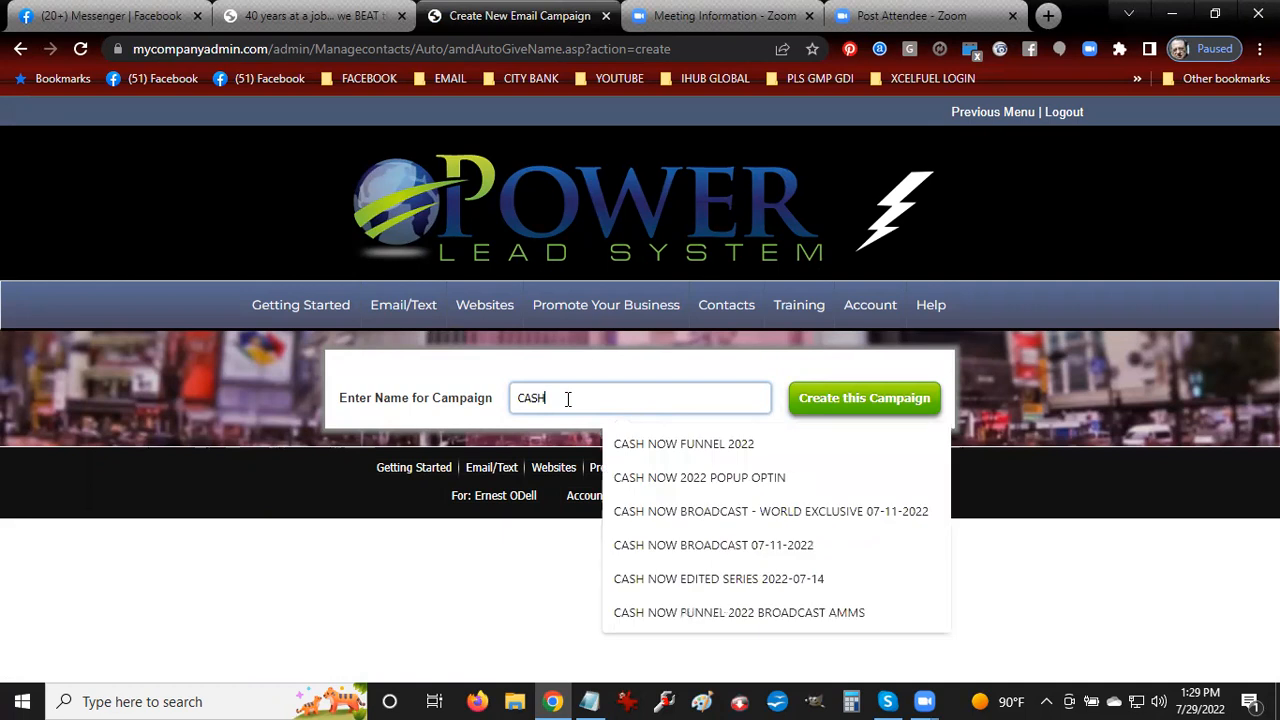
type(" NOW BROADCAST")
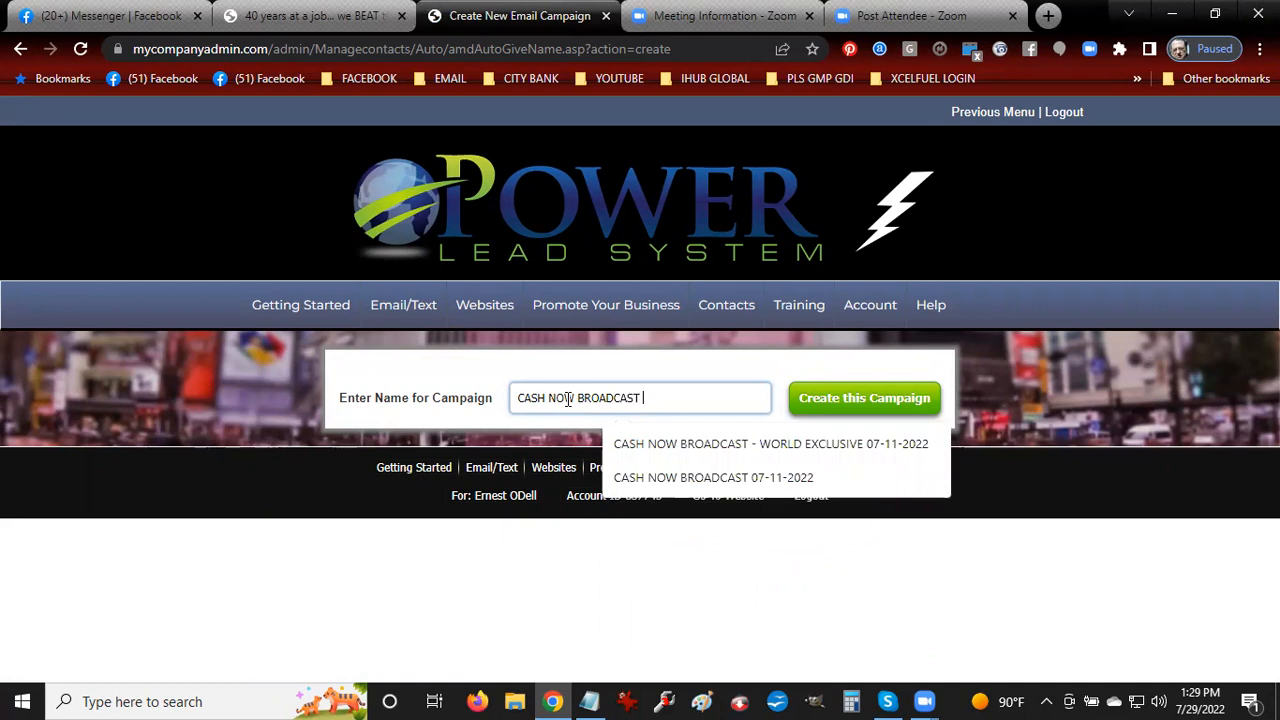
type(" 2022-07-")
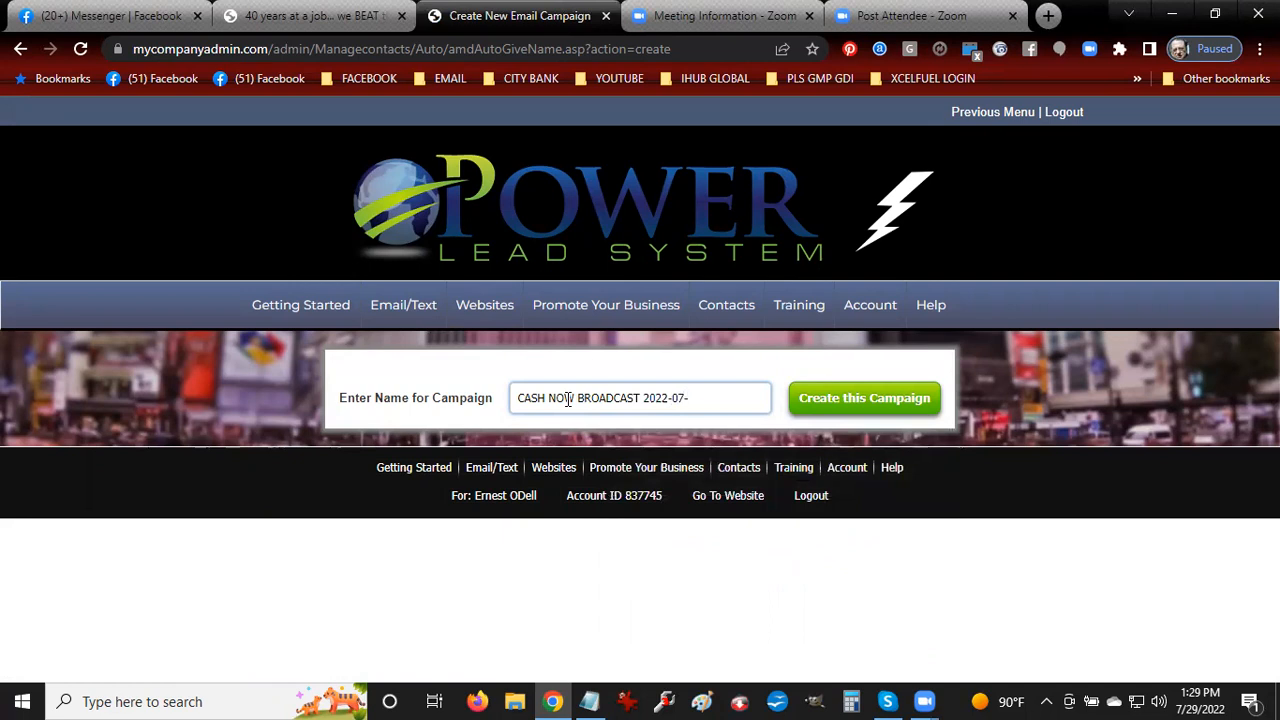
type("29")
left_click(847, 402)
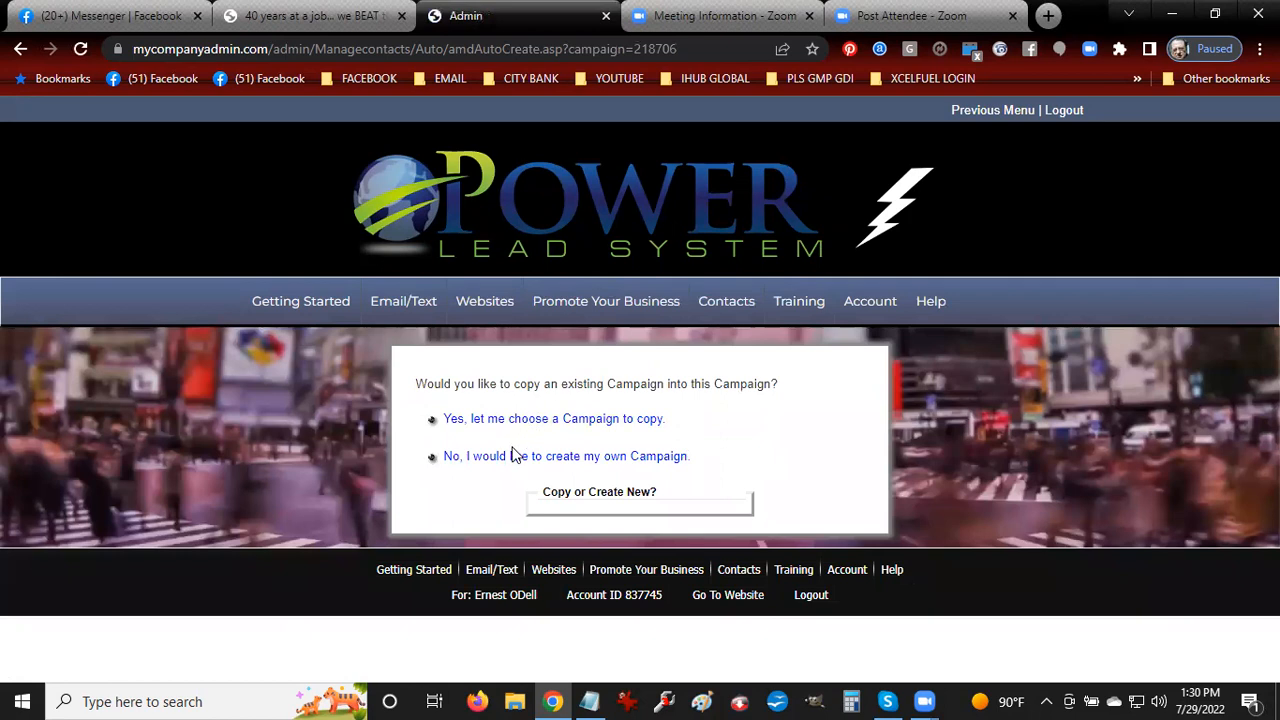
left_click(513, 457)
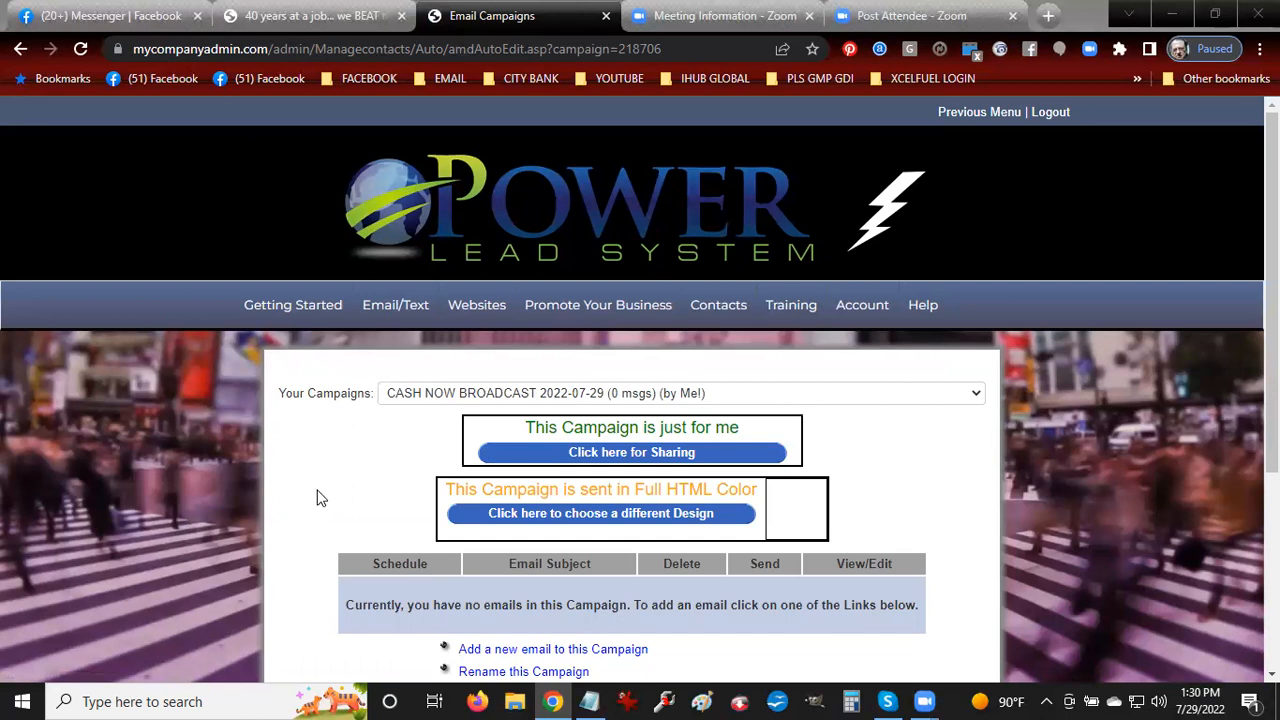
Add a new email to the campaign with the copied headline "40 years at a job... we BEAT those results!" as its subject
scroll(320, 498, "down", 2)
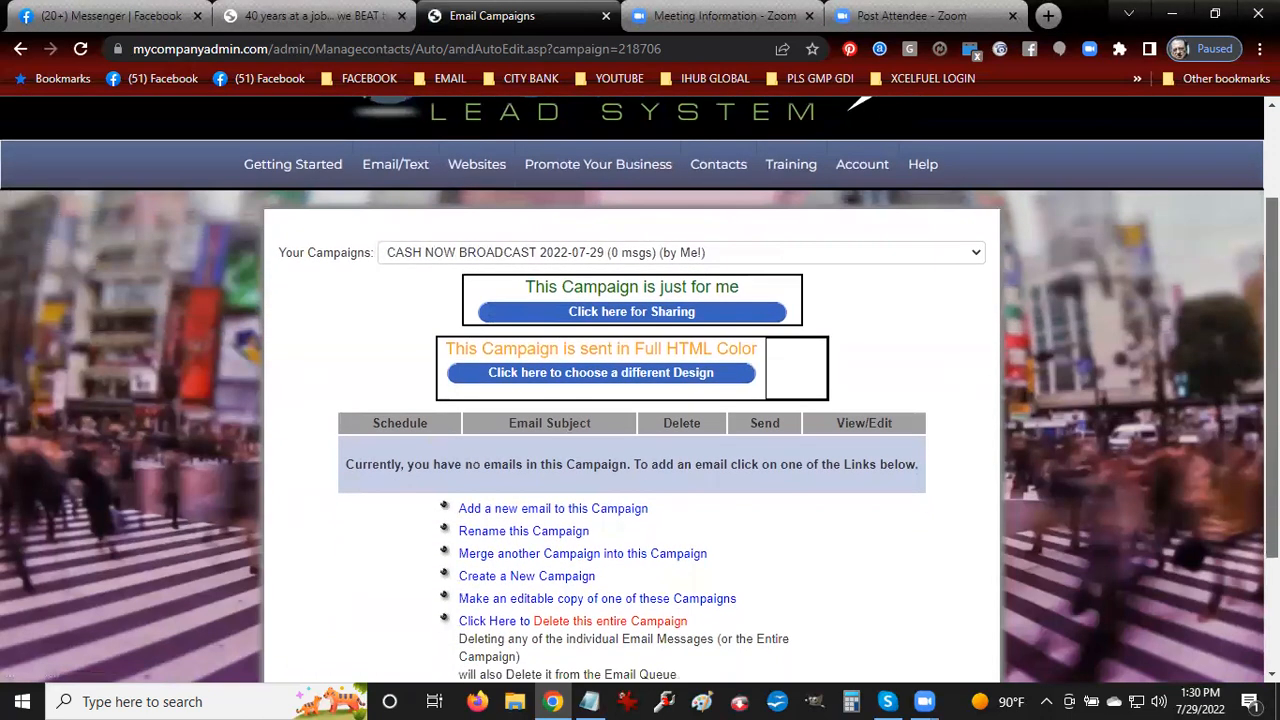
left_click(534, 512)
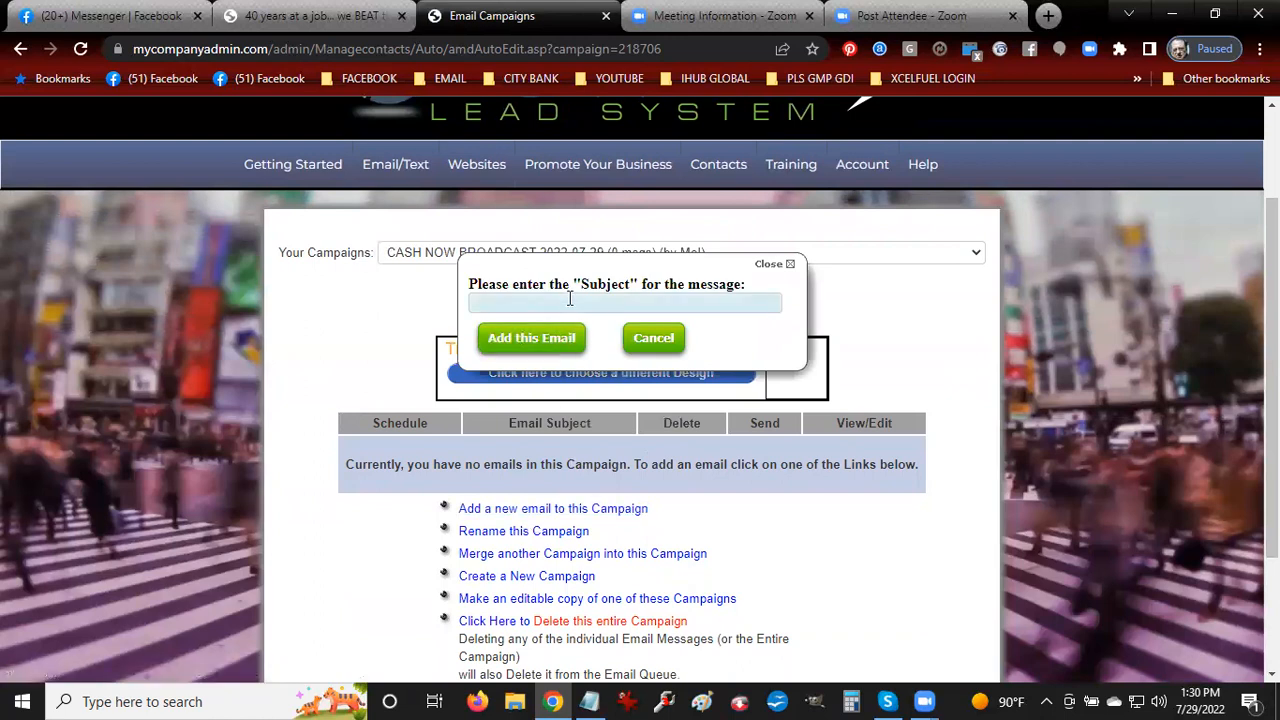
left_click(570, 302)
key("ctrl+v")
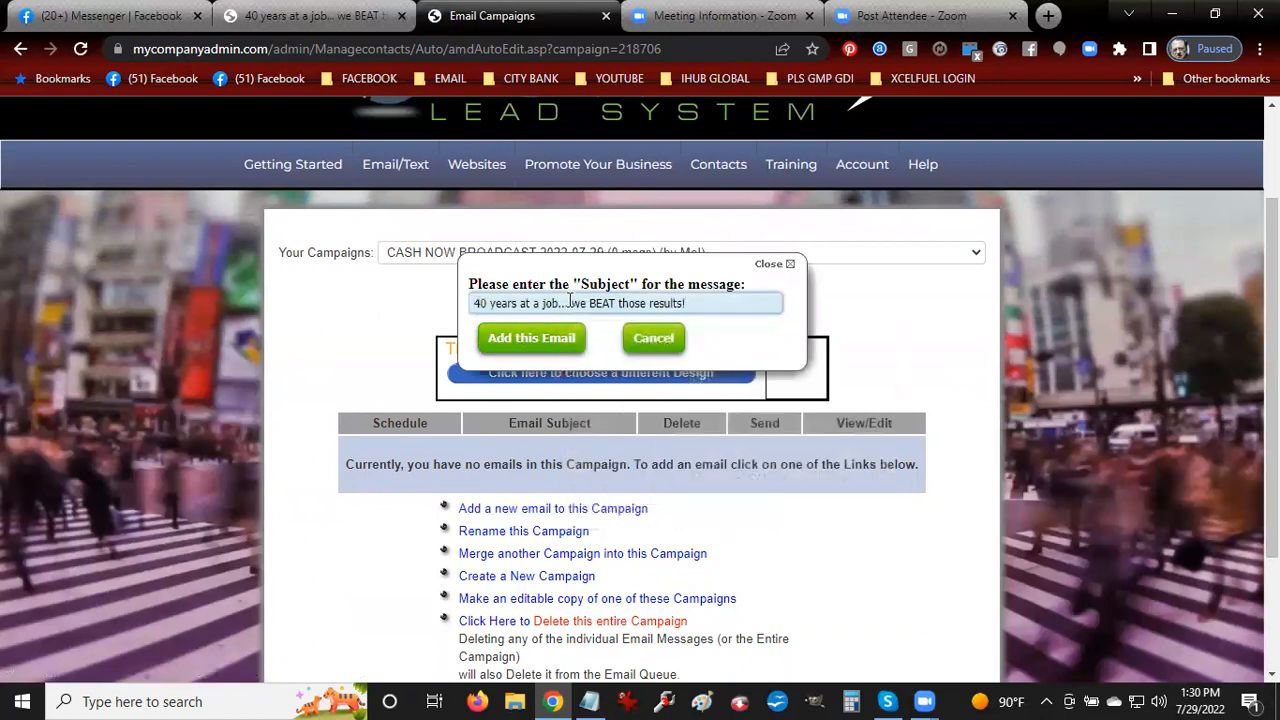
left_click(527, 339)
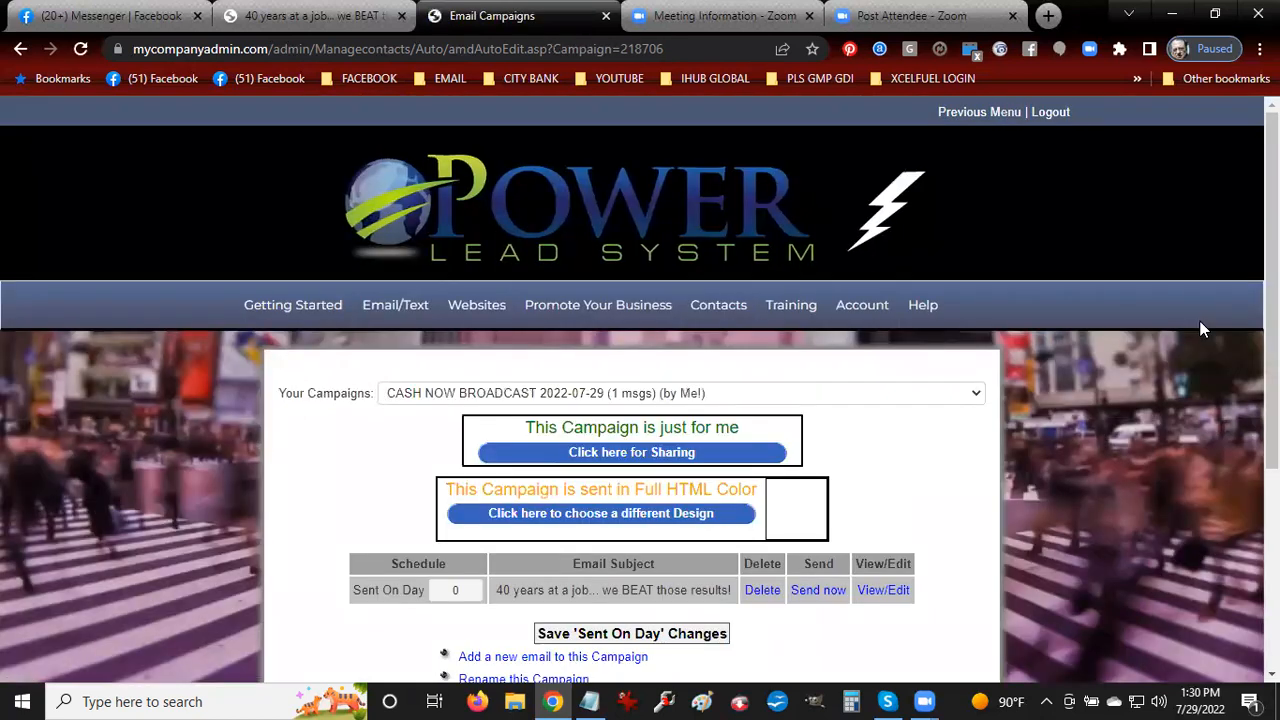
Open the new email for editing and clear its placeholder text, leaving the body empty, and return to the newsletter
left_click(883, 590)
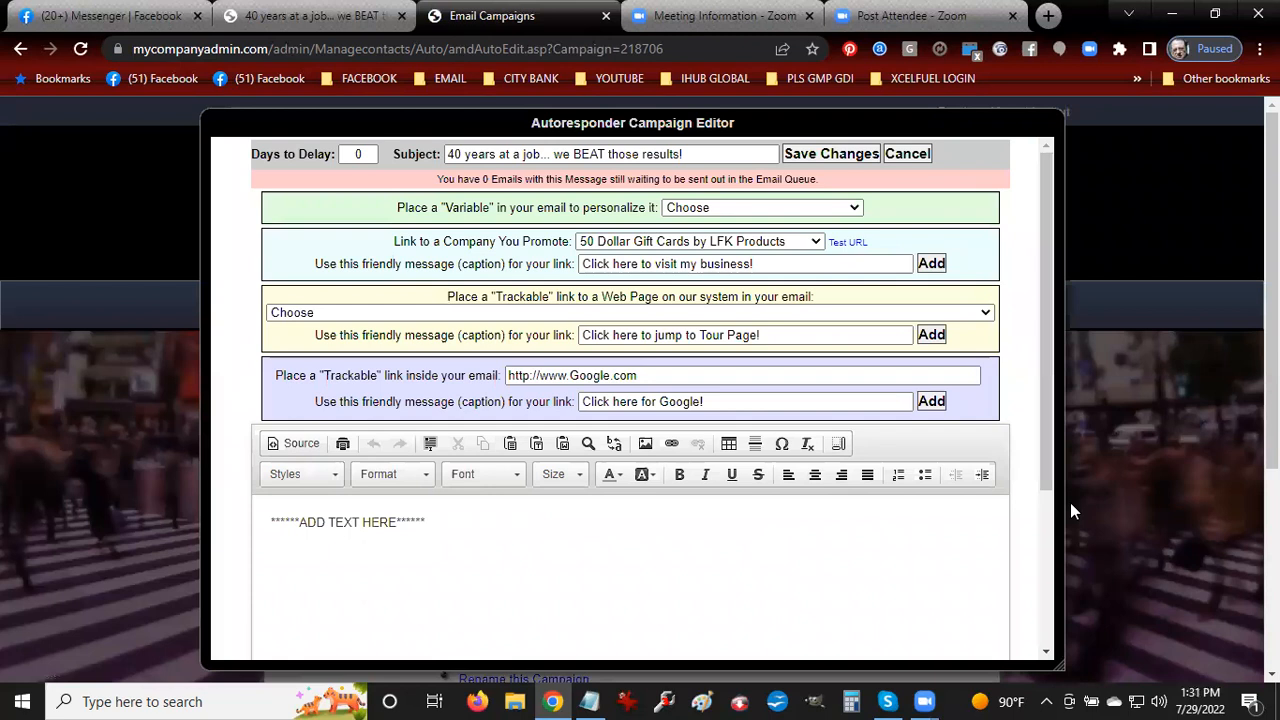
key("ctrl+a")
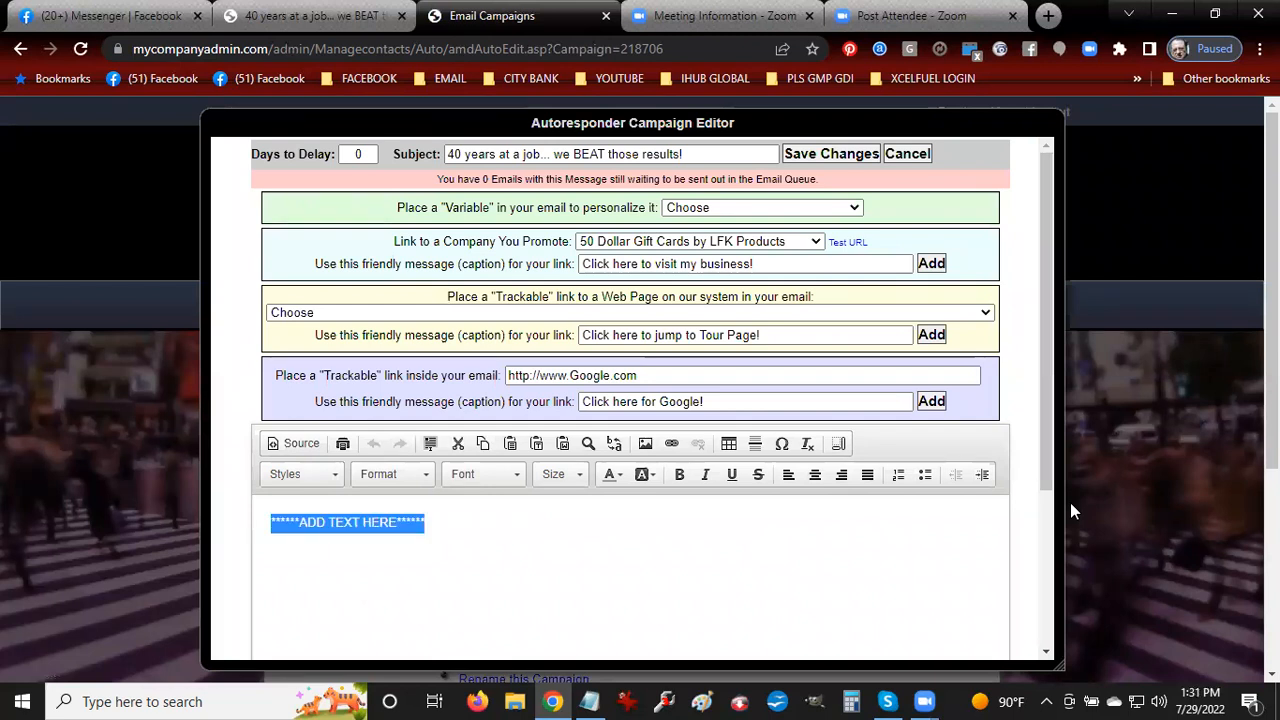
key("BackSpace")
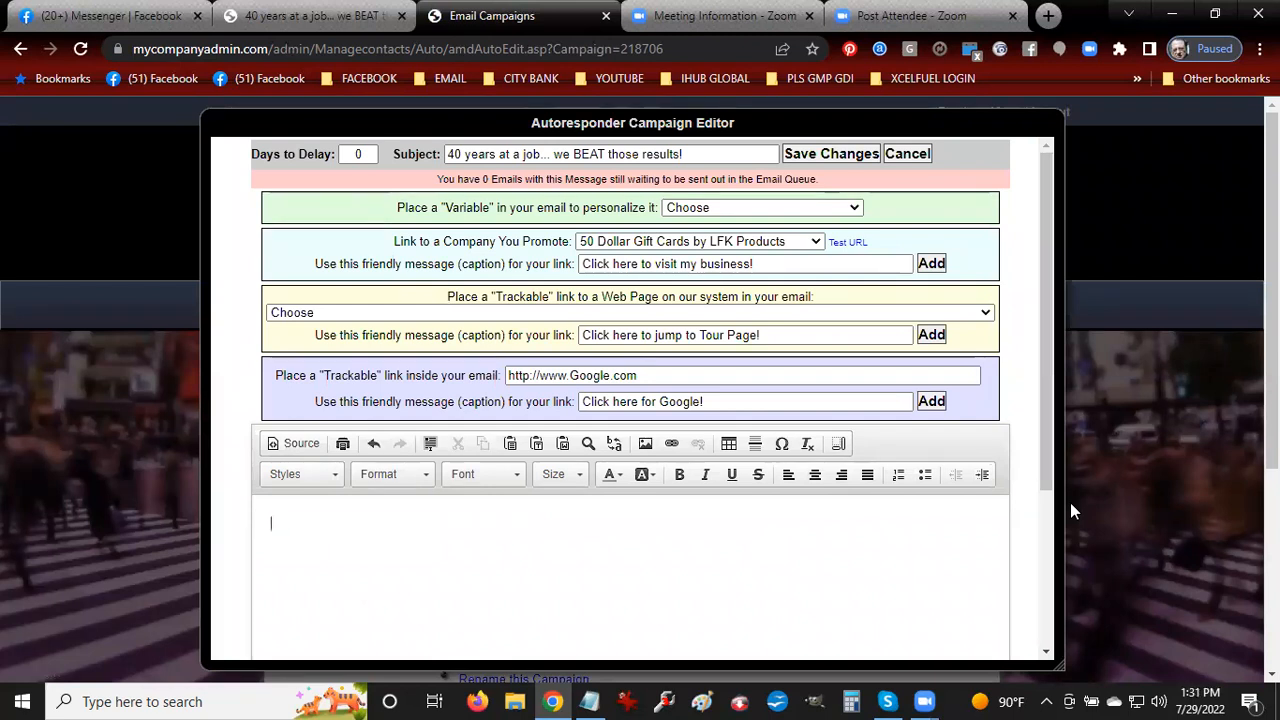
left_click(370, 154)
left_click(275, 18)
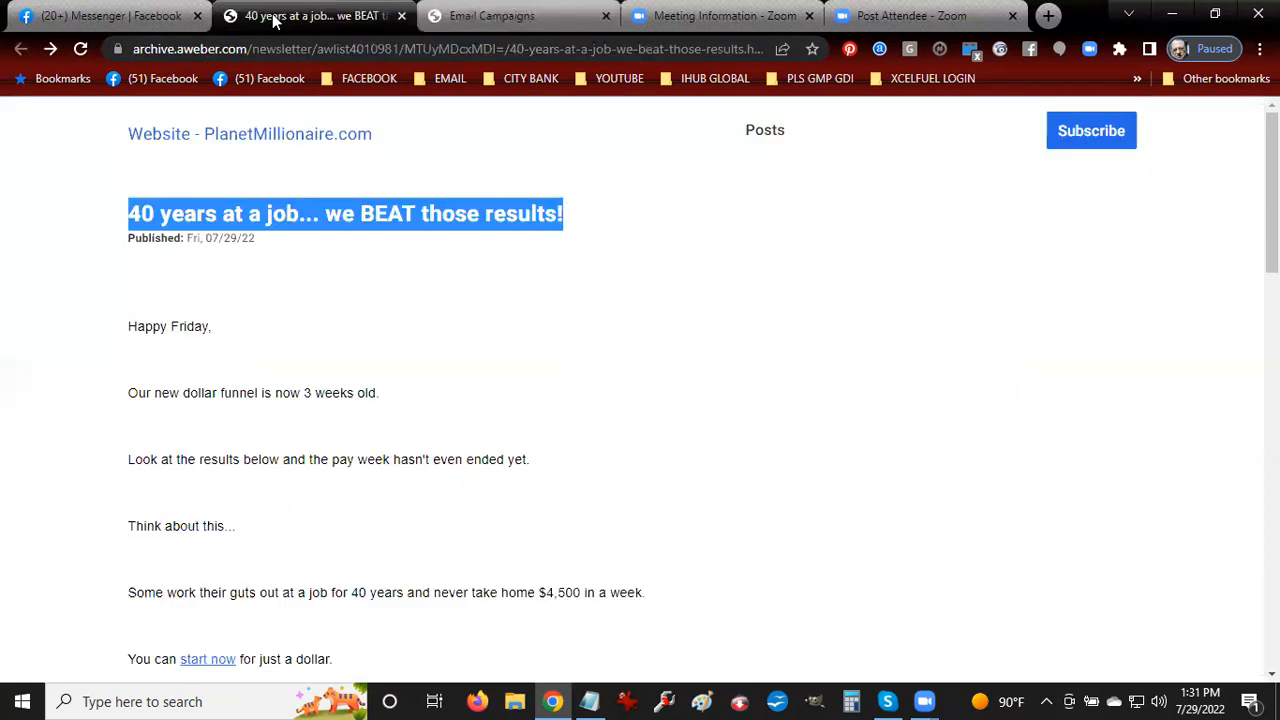
left_click(270, 324)
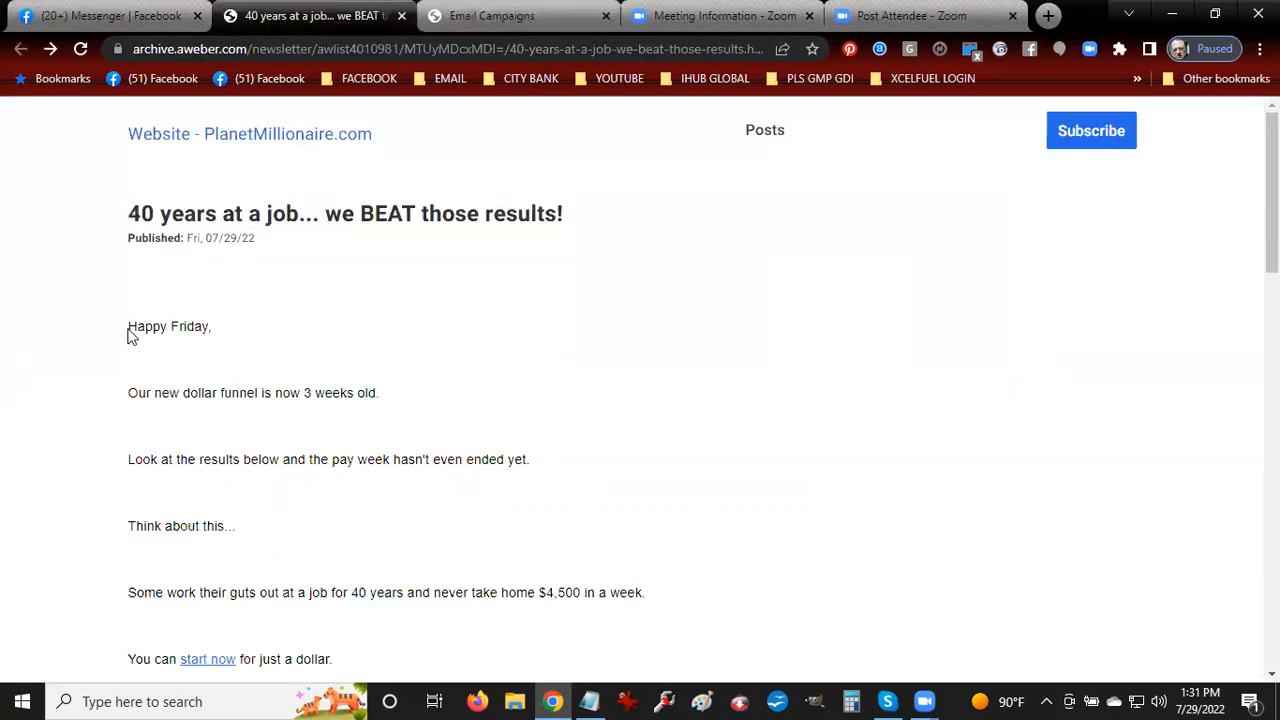
left_click_drag(130, 334, 448, 511)
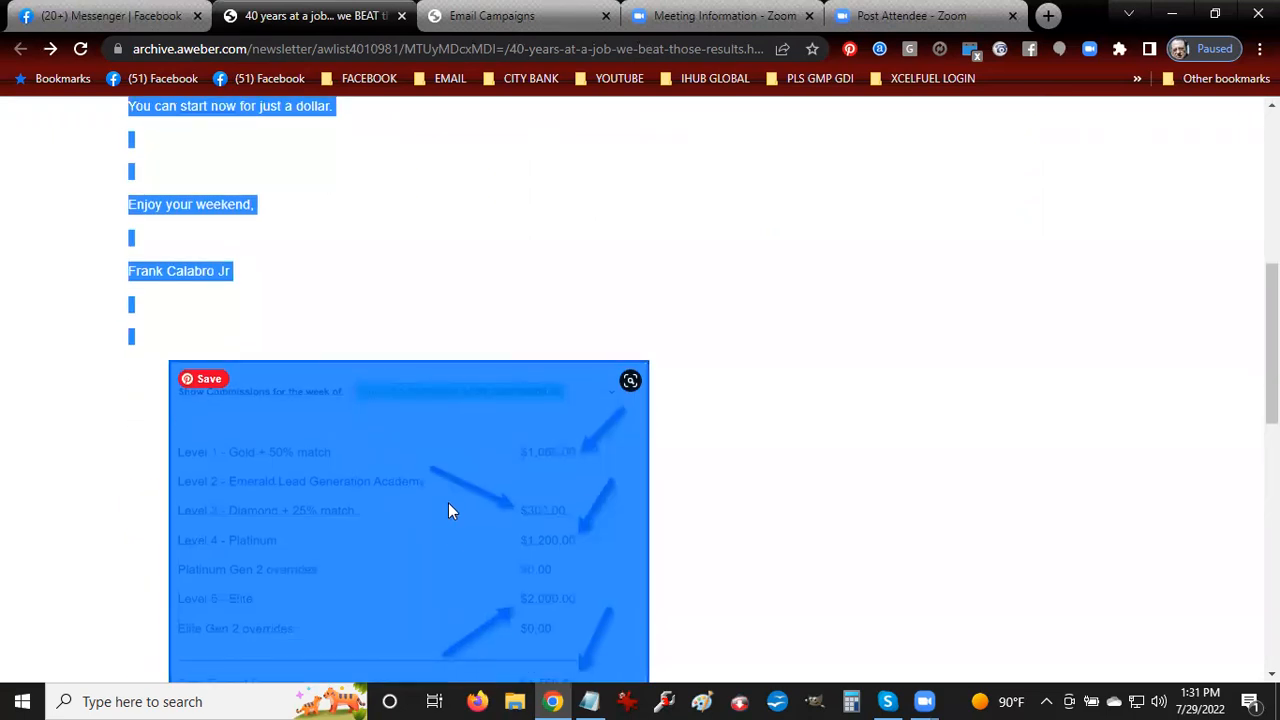
left_click_drag(439, 413, 671, 429)
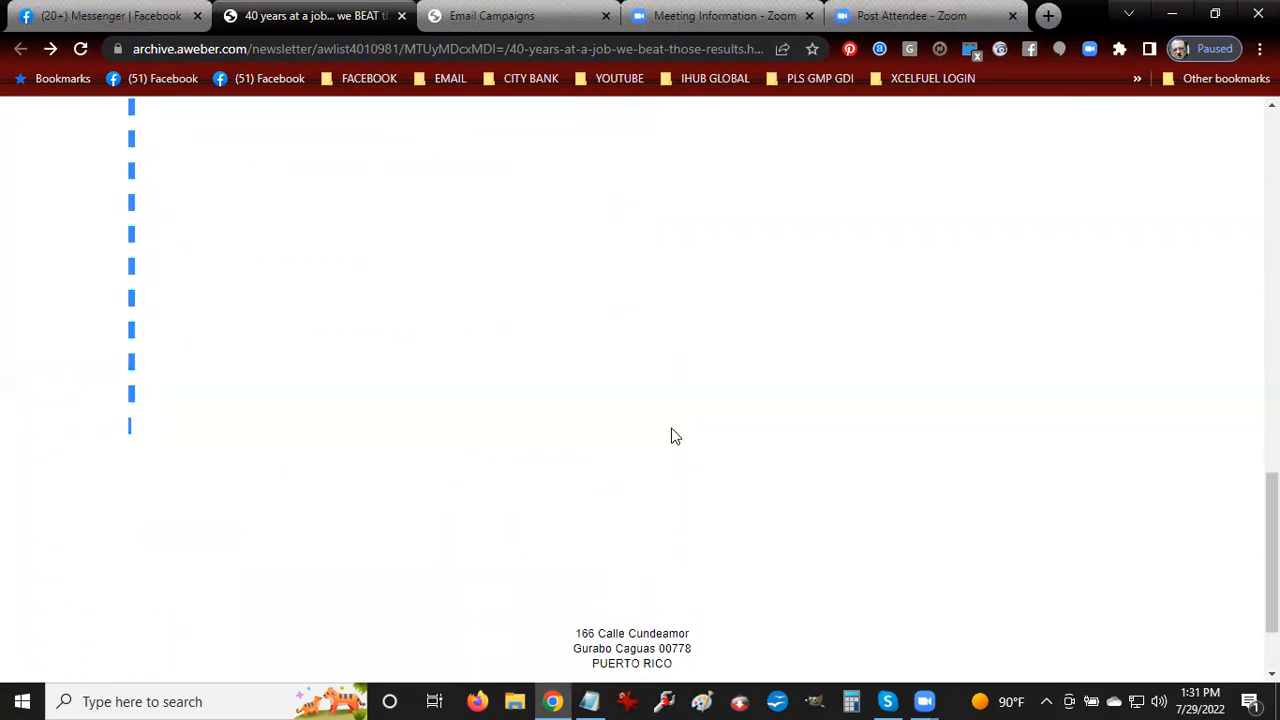
right_click(233, 288)
left_click(260, 306)
scroll(261, 304, "up", 15)
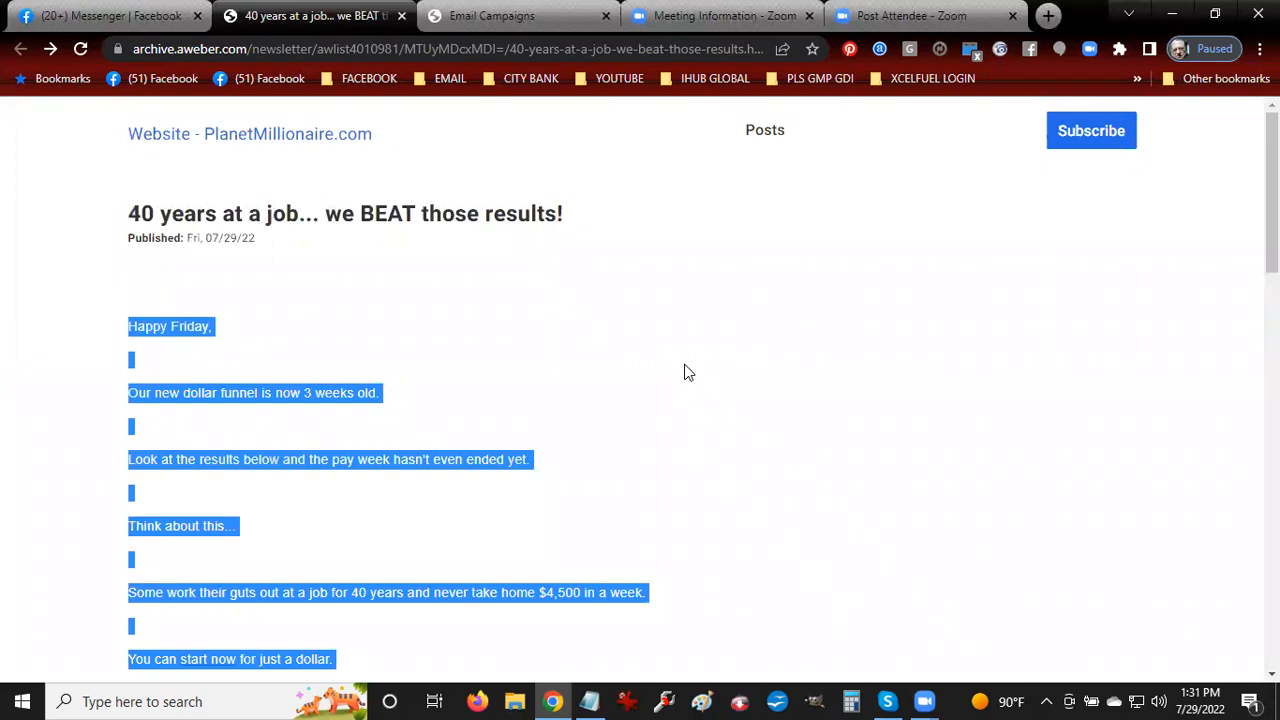
left_click(686, 372)
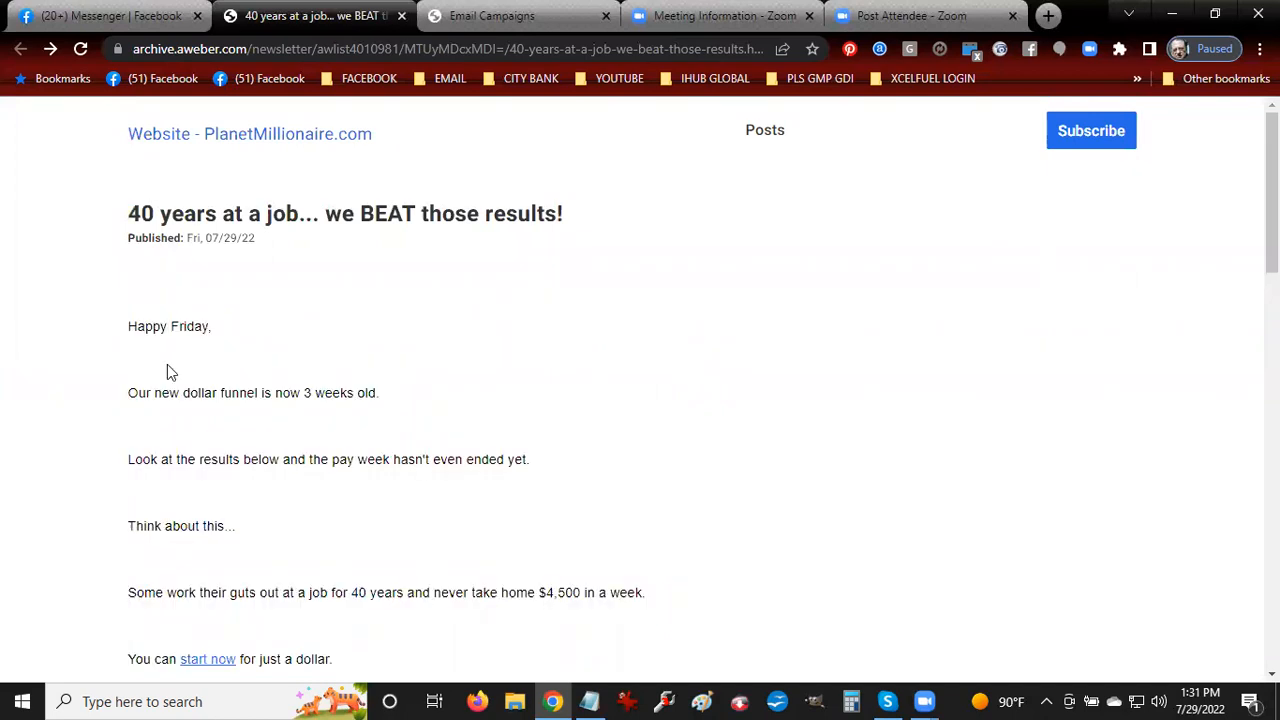
Copy the newsletter text from "Happy Friday," through the signature, leaving out the commissions image
left_click_drag(128, 326, 437, 393)
scroll(720, 491, "down", 5)
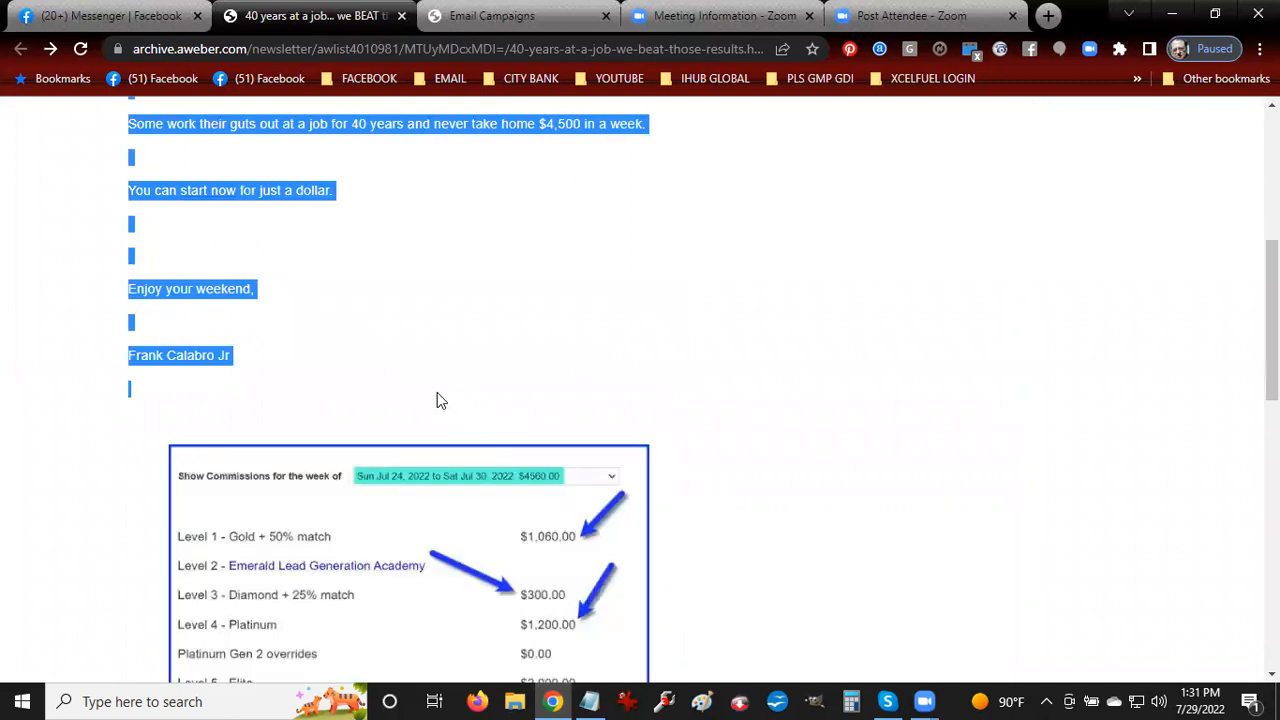
right_click(212, 189)
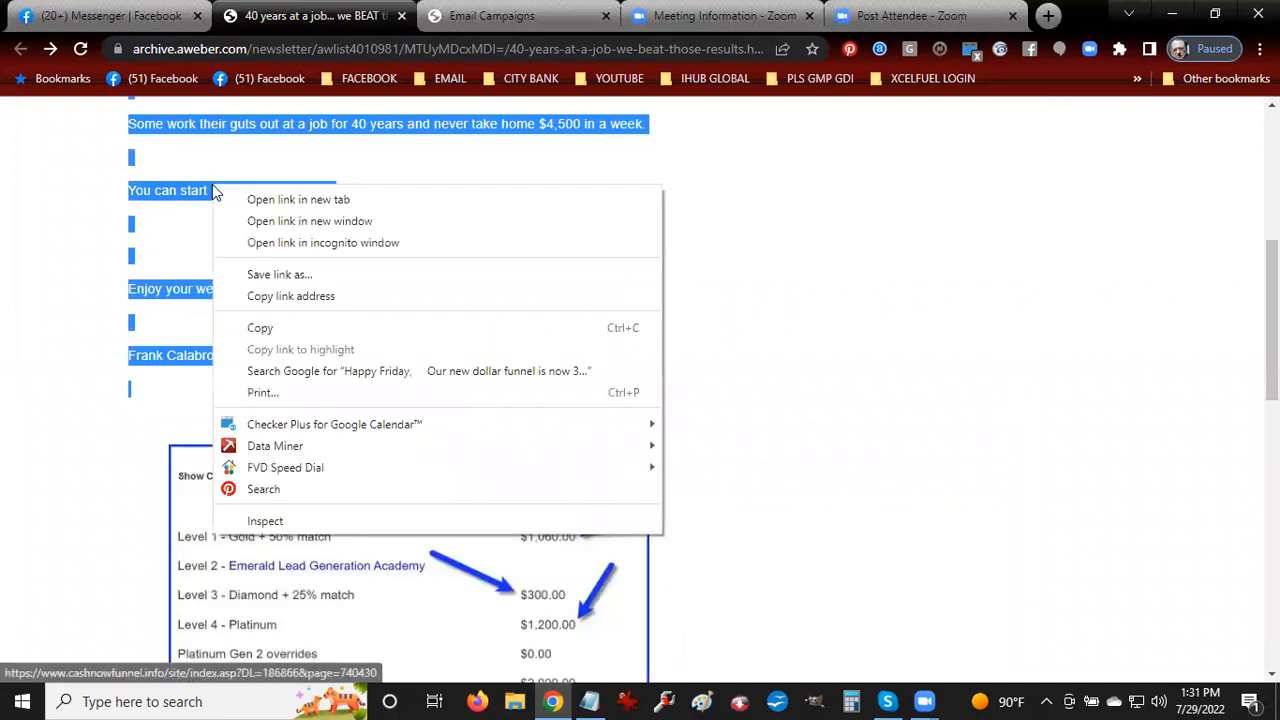
left_click(265, 331)
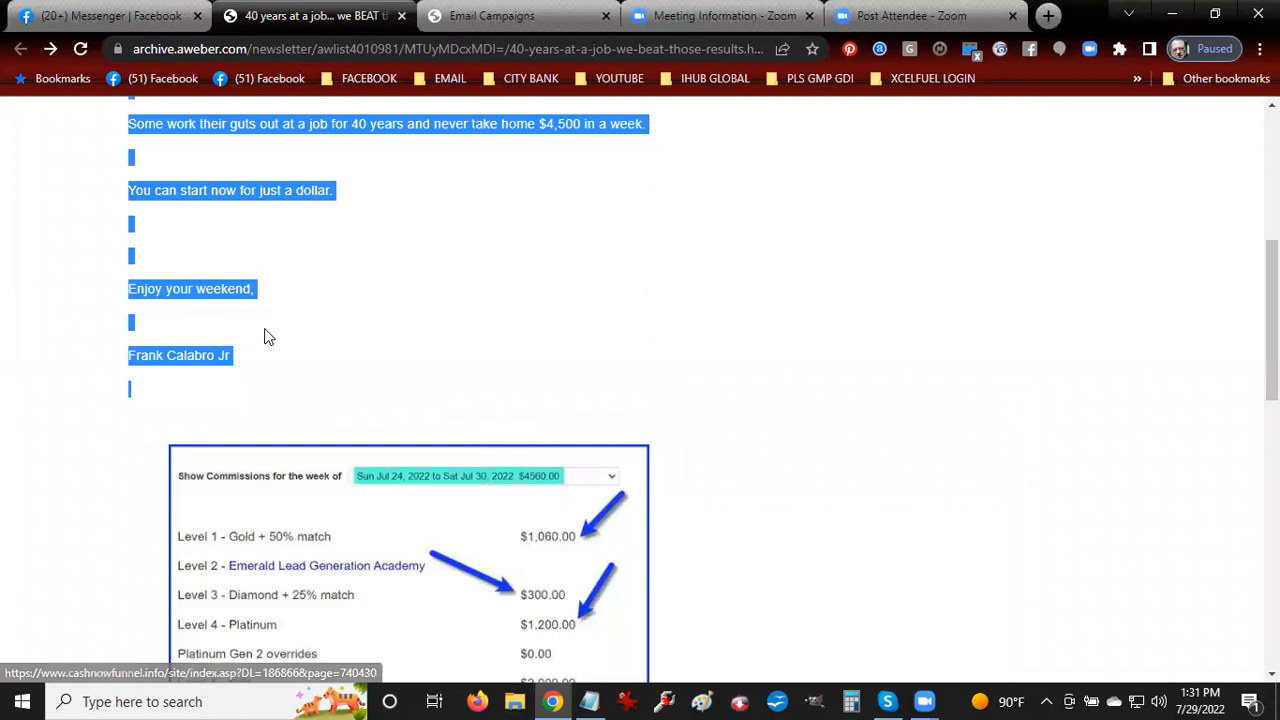
Paste the copied newsletter text into the empty body of the email in the campaign editor
left_click(512, 18)
left_click(450, 577)
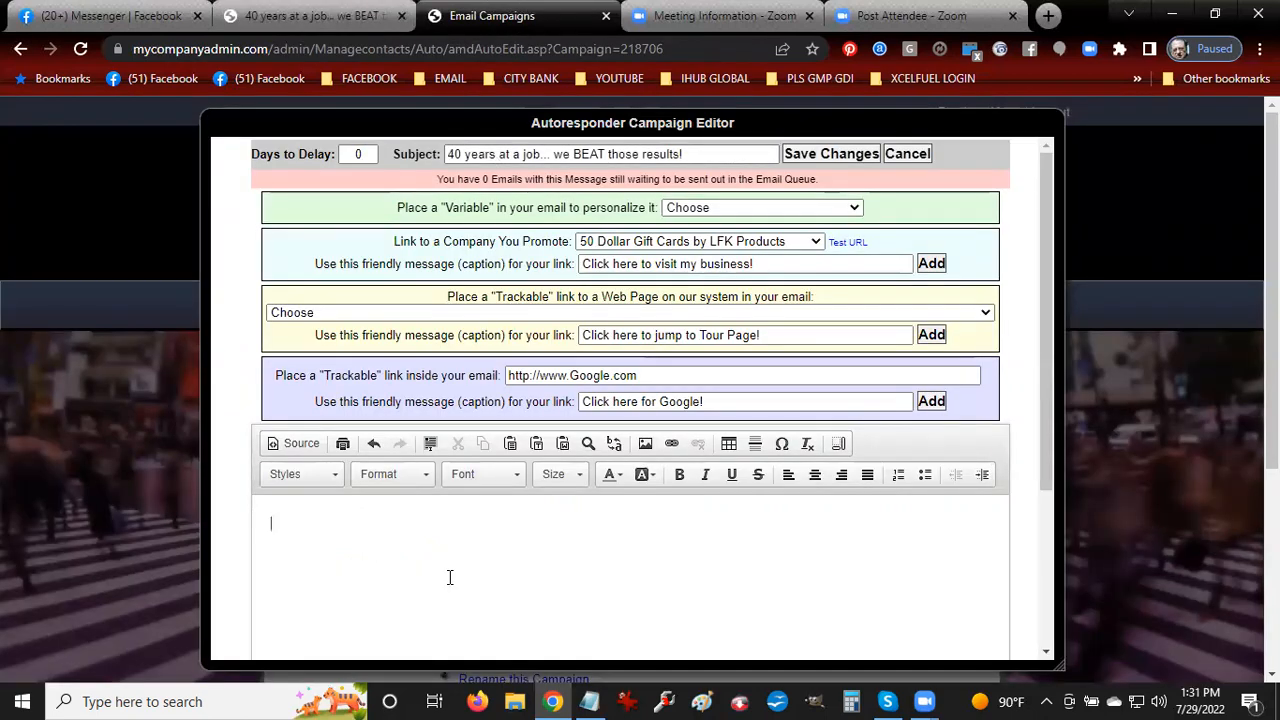
scroll(448, 576, "down", 3)
key("ctrl+v")
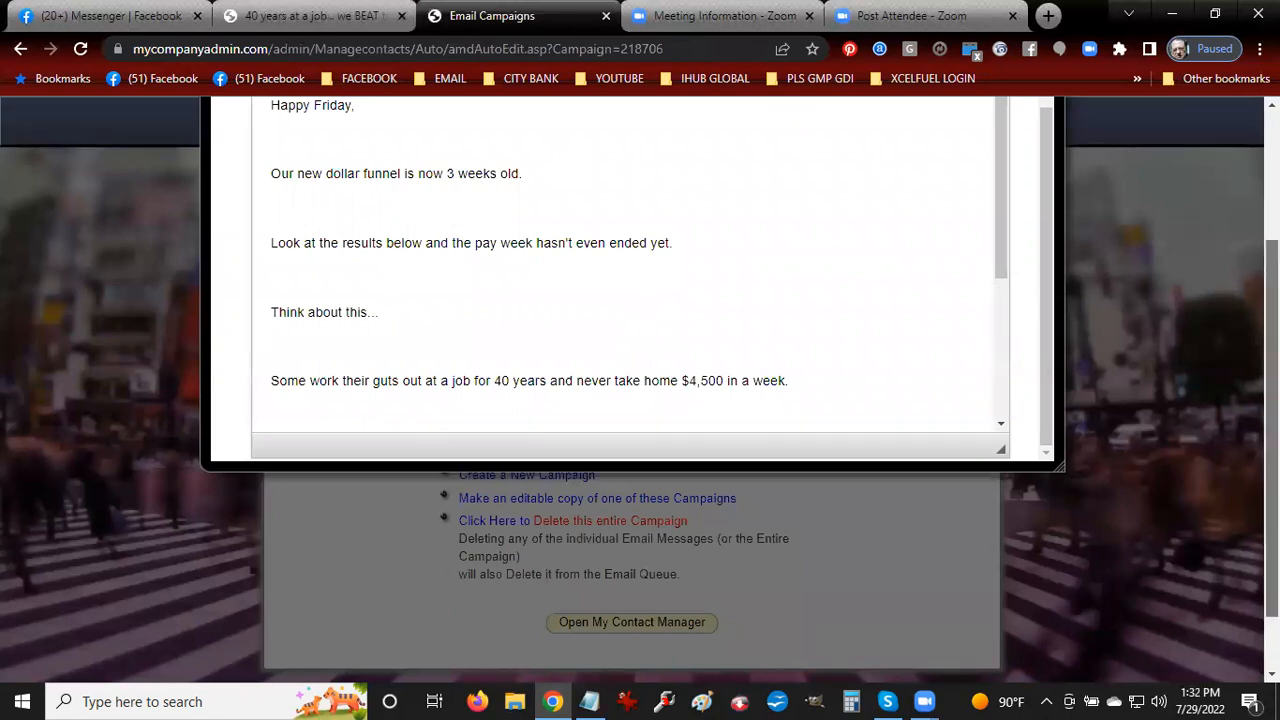
scroll(1063, 379, "up", 2)
left_click_drag(1003, 375, 995, 279)
Set the font of the email's entire body text to Arial
left_click(393, 315)
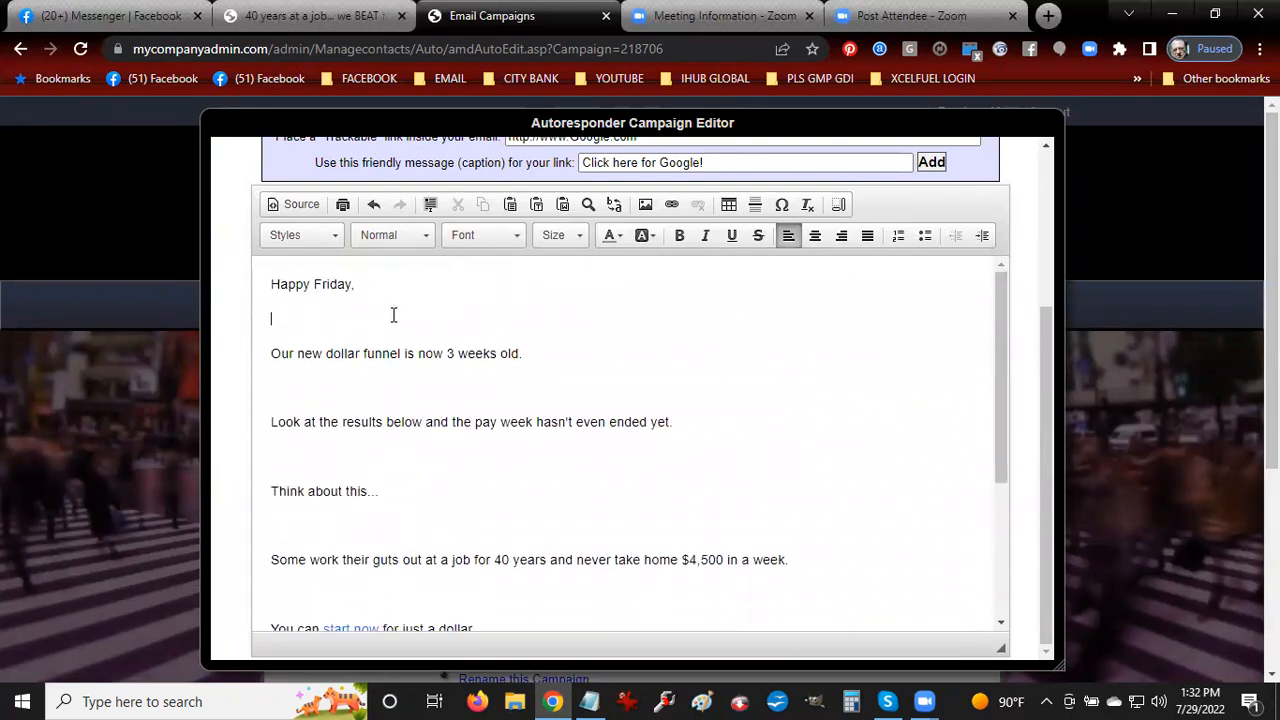
key("ctrl+a")
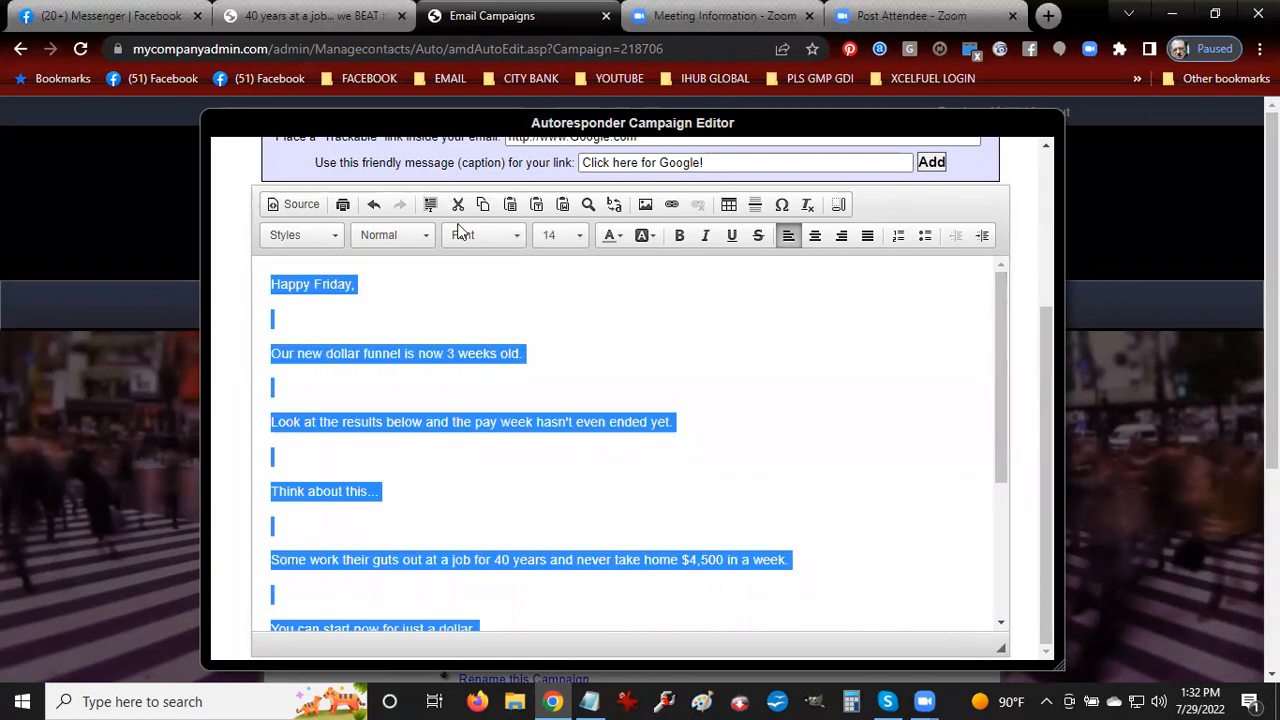
left_click(478, 240)
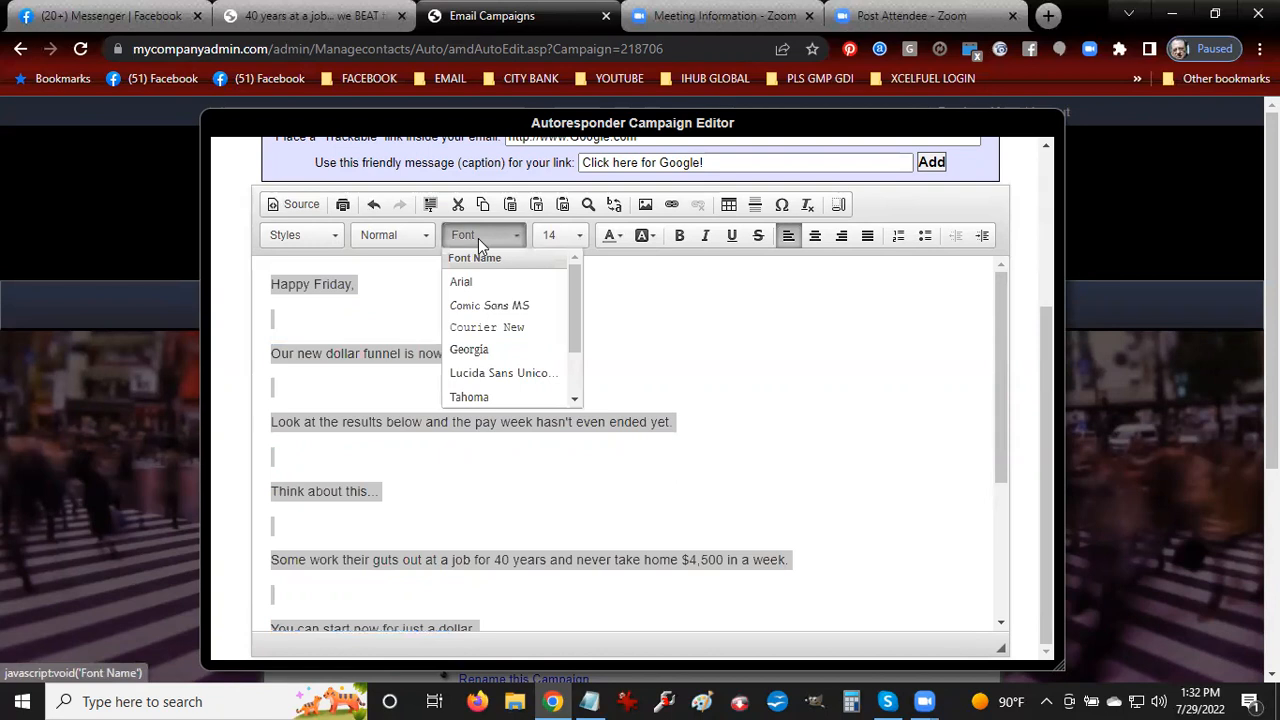
left_click(463, 282)
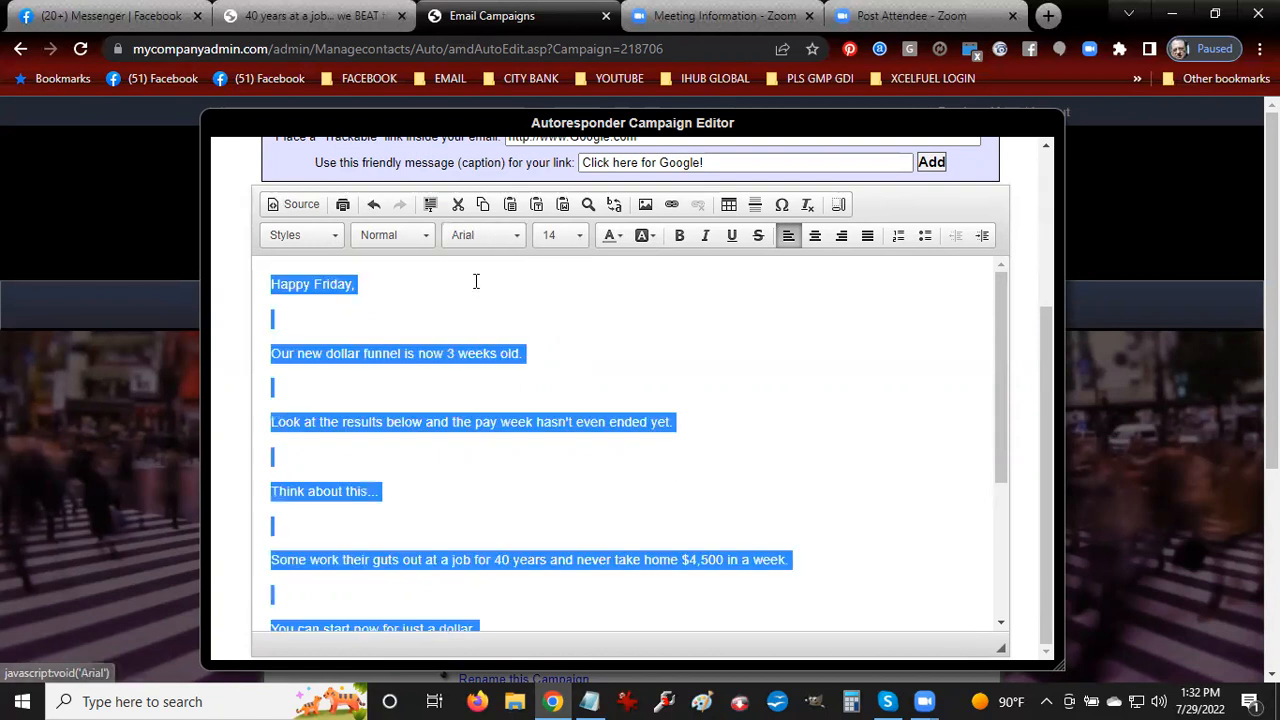
Set the email's entire body text to the Verdana font at size 16
left_click(476, 244)
scroll(500, 360, "down", 1)
scroll(502, 372, "down", 1)
left_click(494, 399)
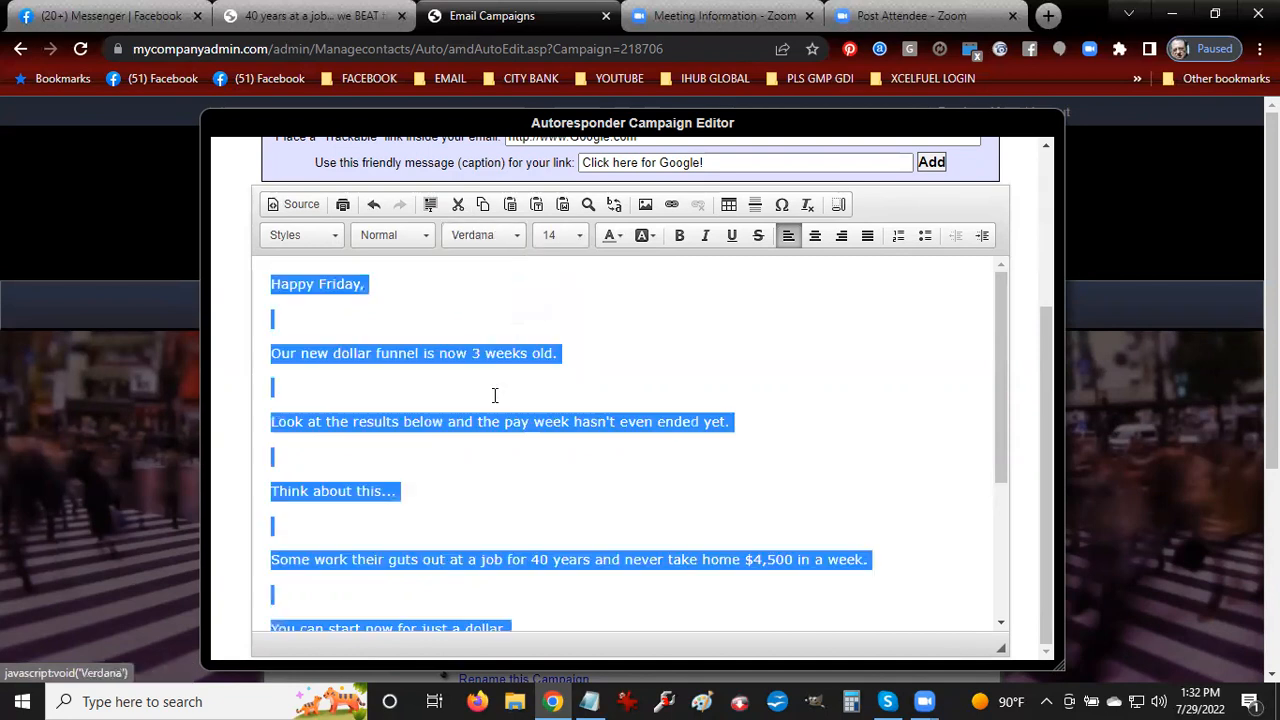
left_click(560, 237)
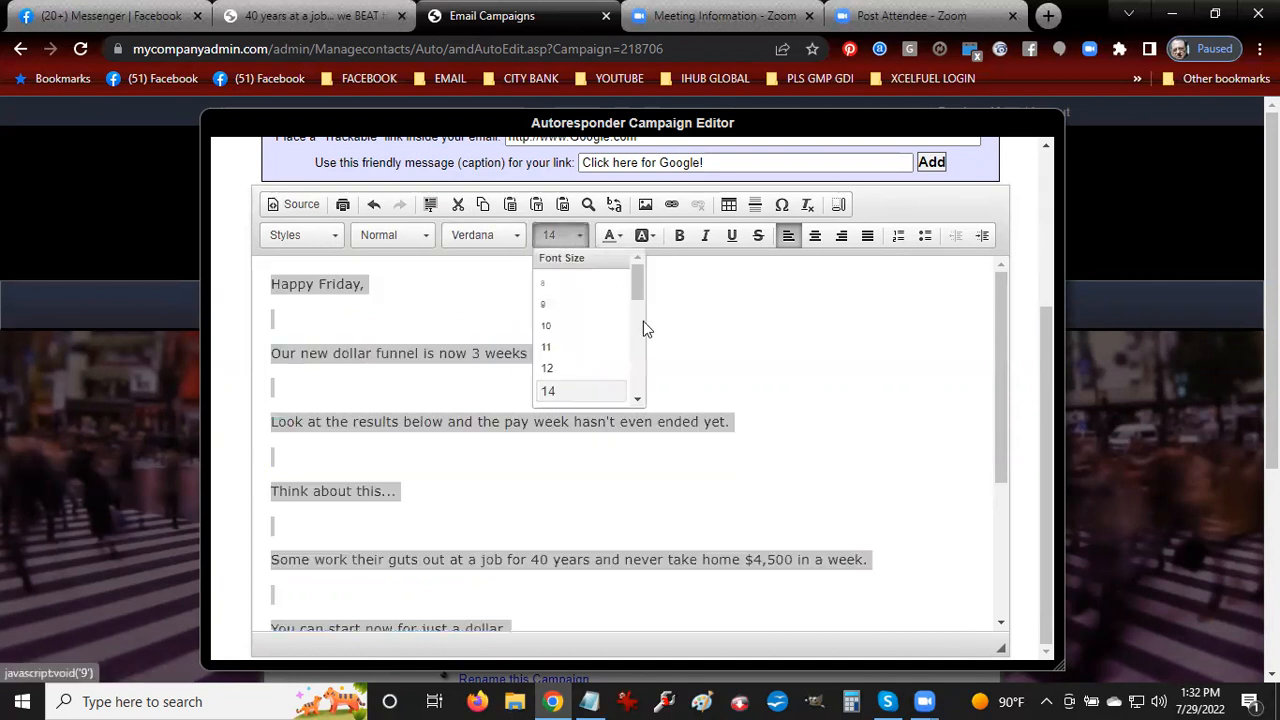
scroll(615, 328, "down", 2)
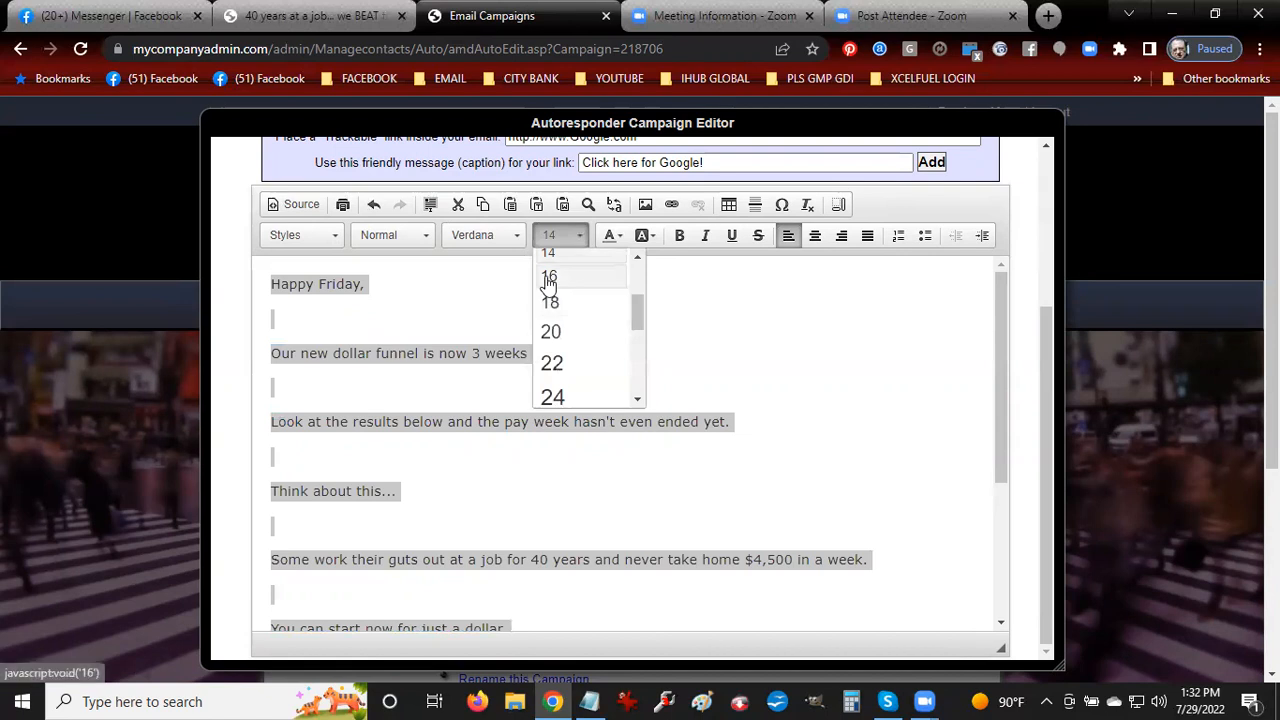
left_click(585, 277)
left_click(497, 358)
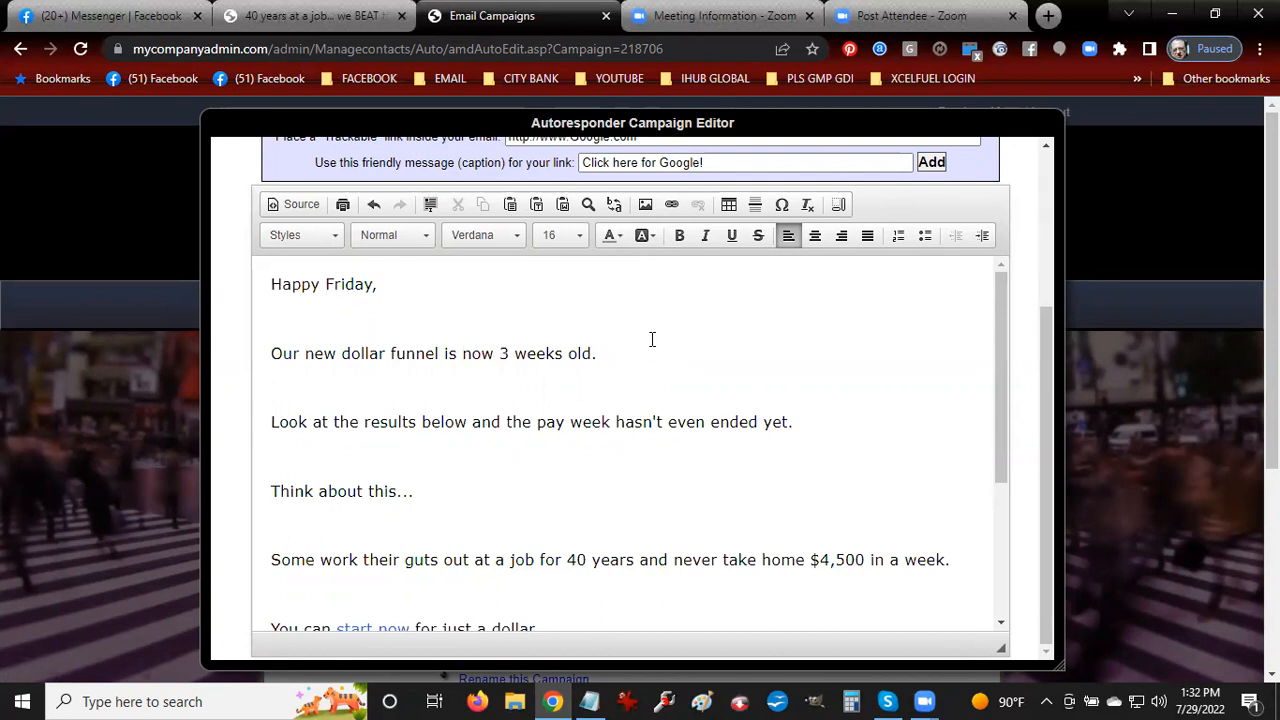
Delete the blank lines between the paragraphs from "Happy Friday," down to "You can start now for just a dollar."
left_click(288, 317)
key("Delete")
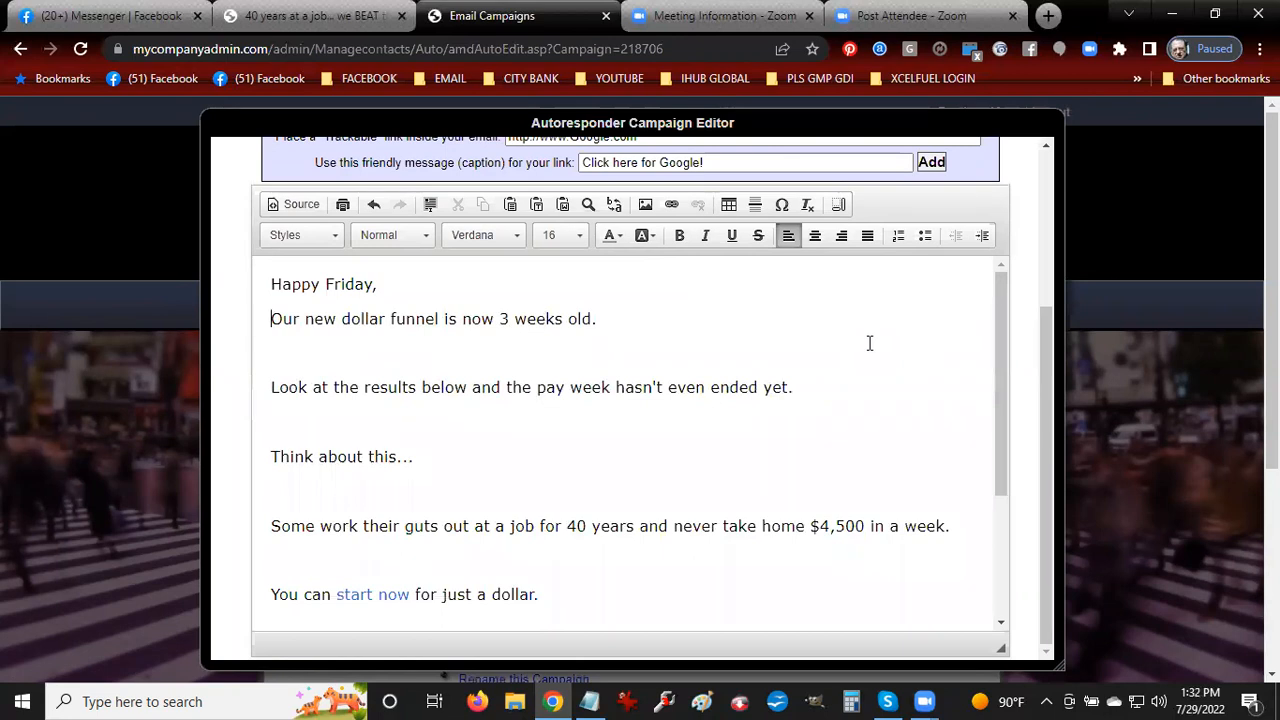
key("Delete")
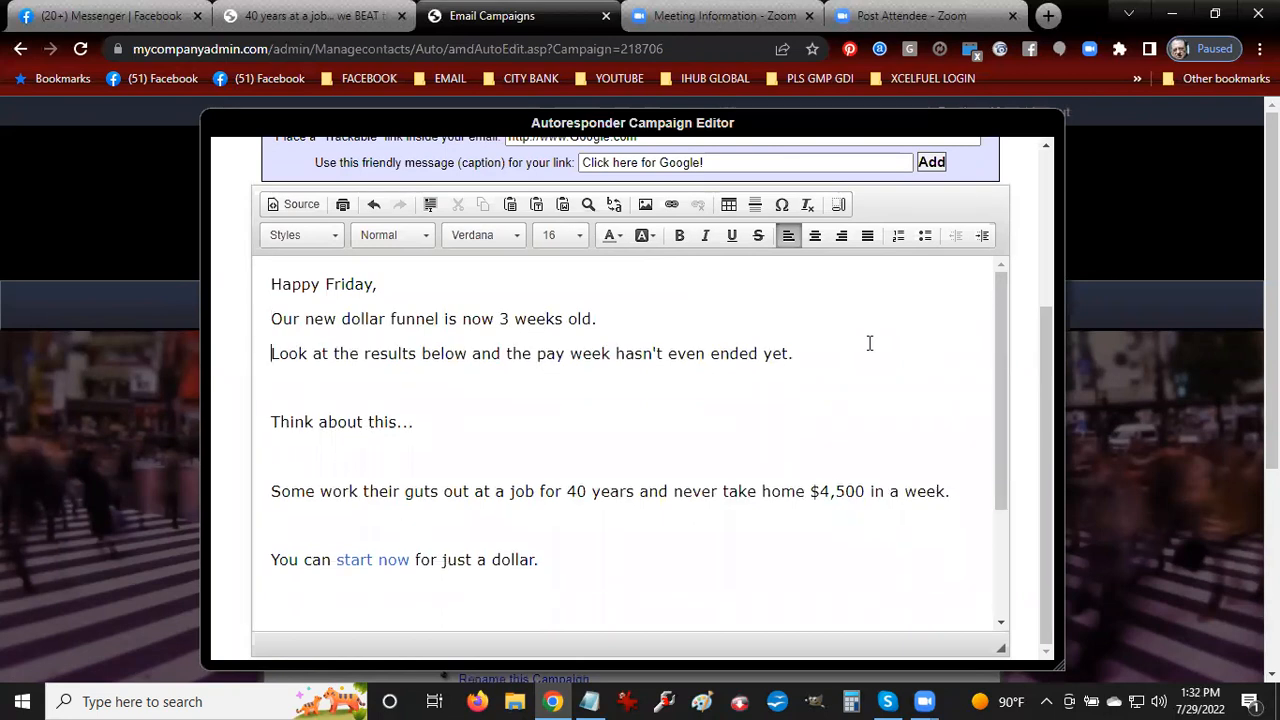
key("Down")
key("Delete")
key("Down")
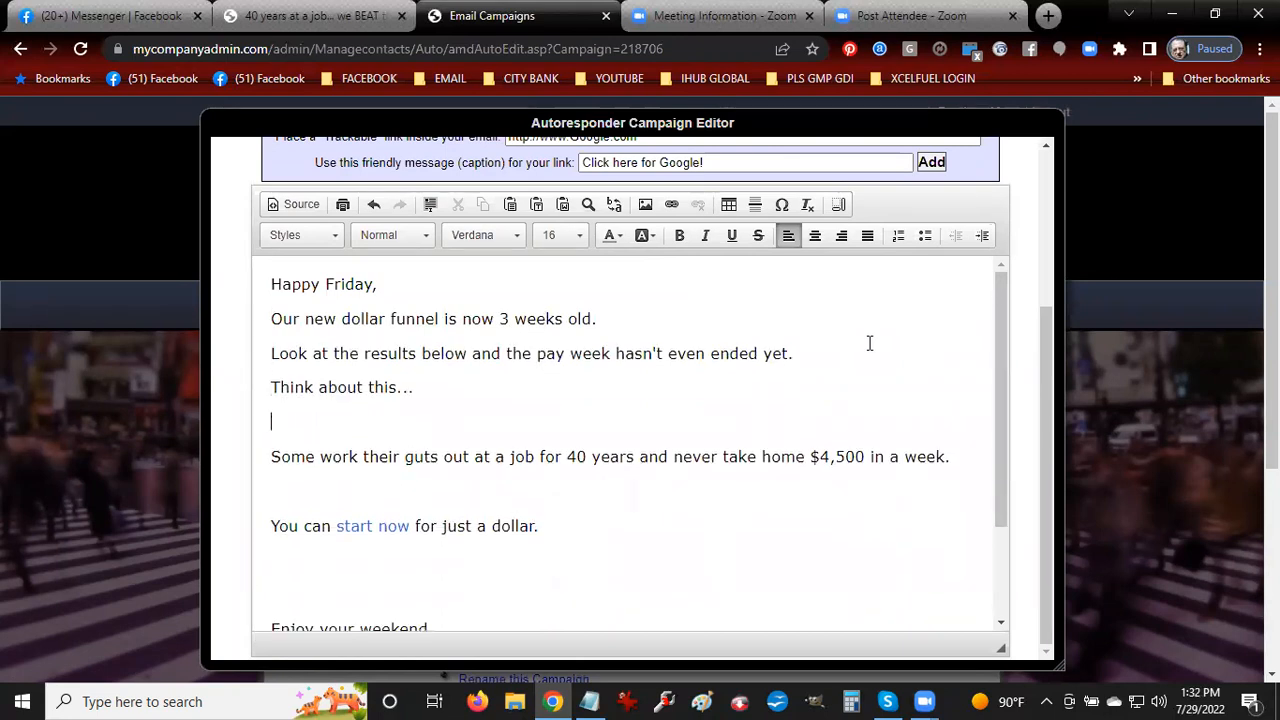
key("Delete")
key("Delete")
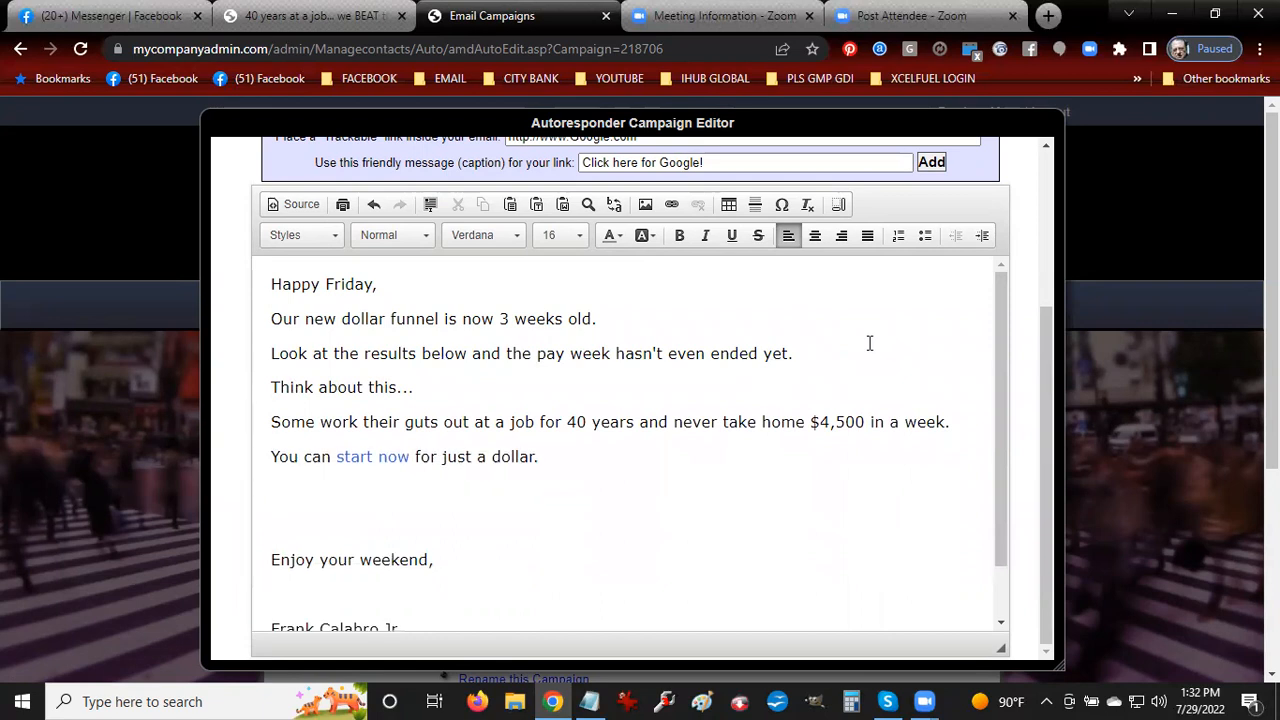
key("ctrl+Right")
key("ctrl+Right")
key("ctrl+shift+Right")
key("ctrl+shift+Right")
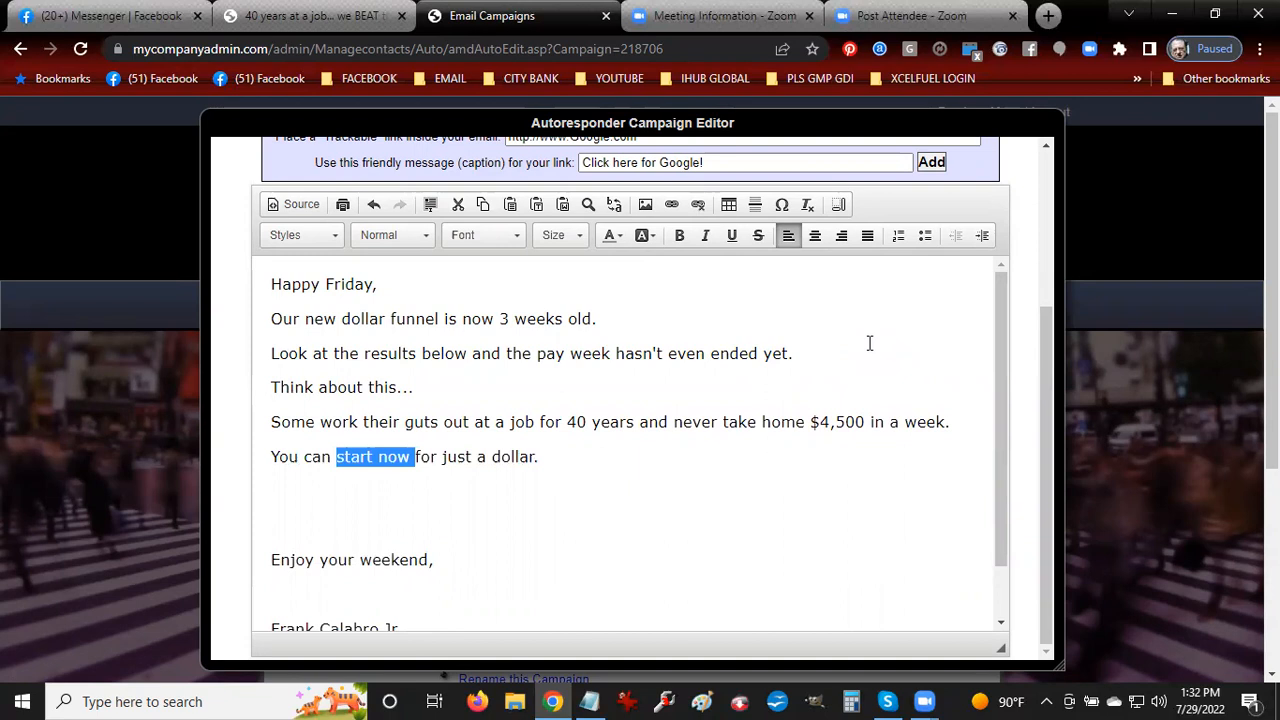
key("shift+Left")
left_click(672, 204)
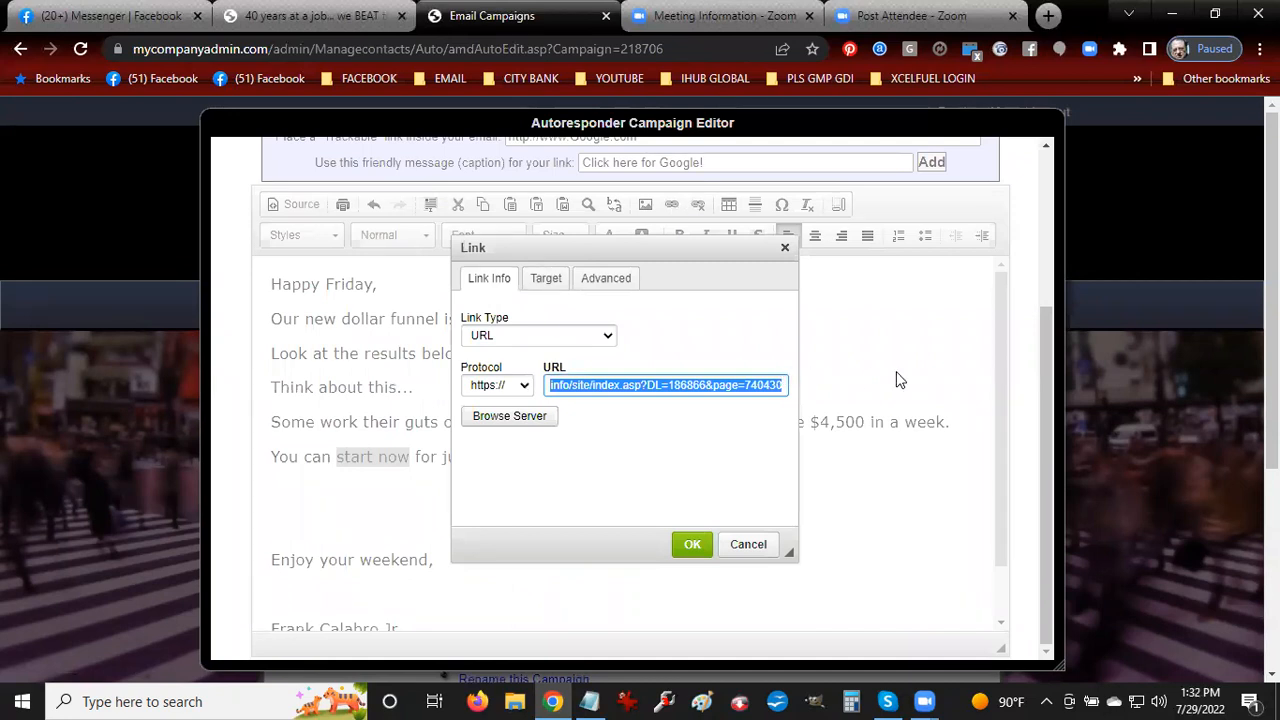
key("BackSpace")
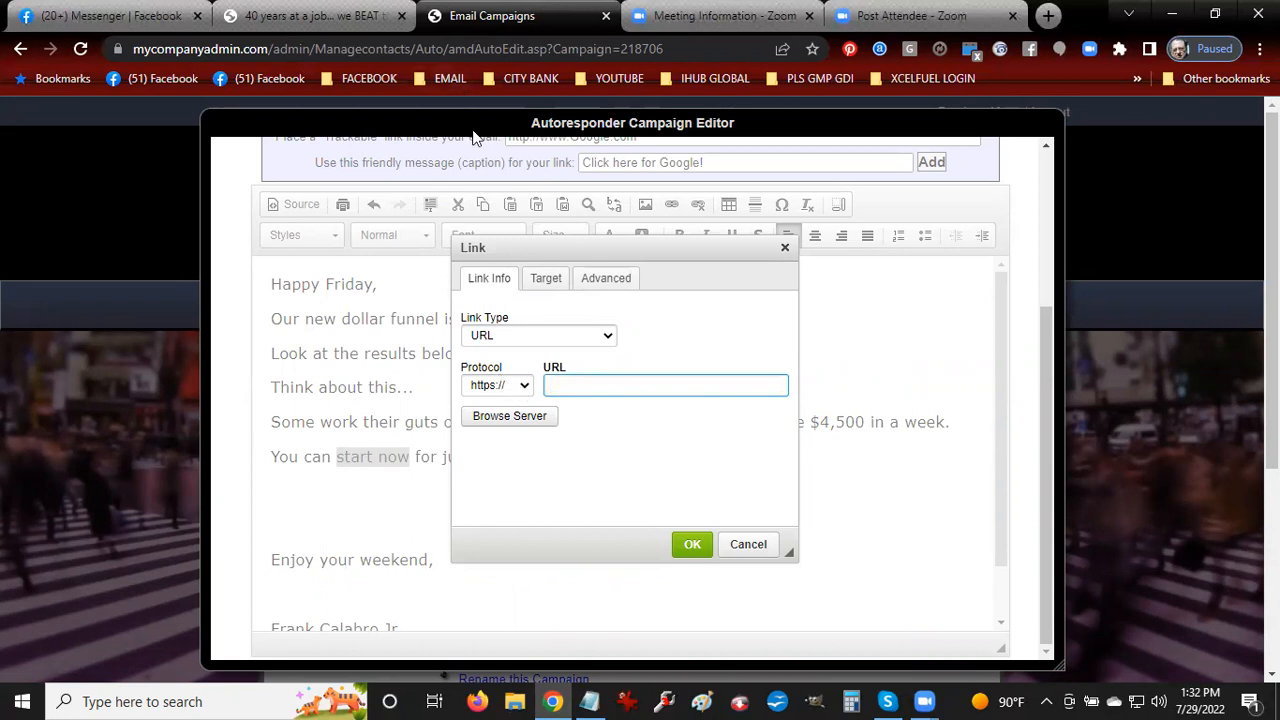
left_click(758, 546)
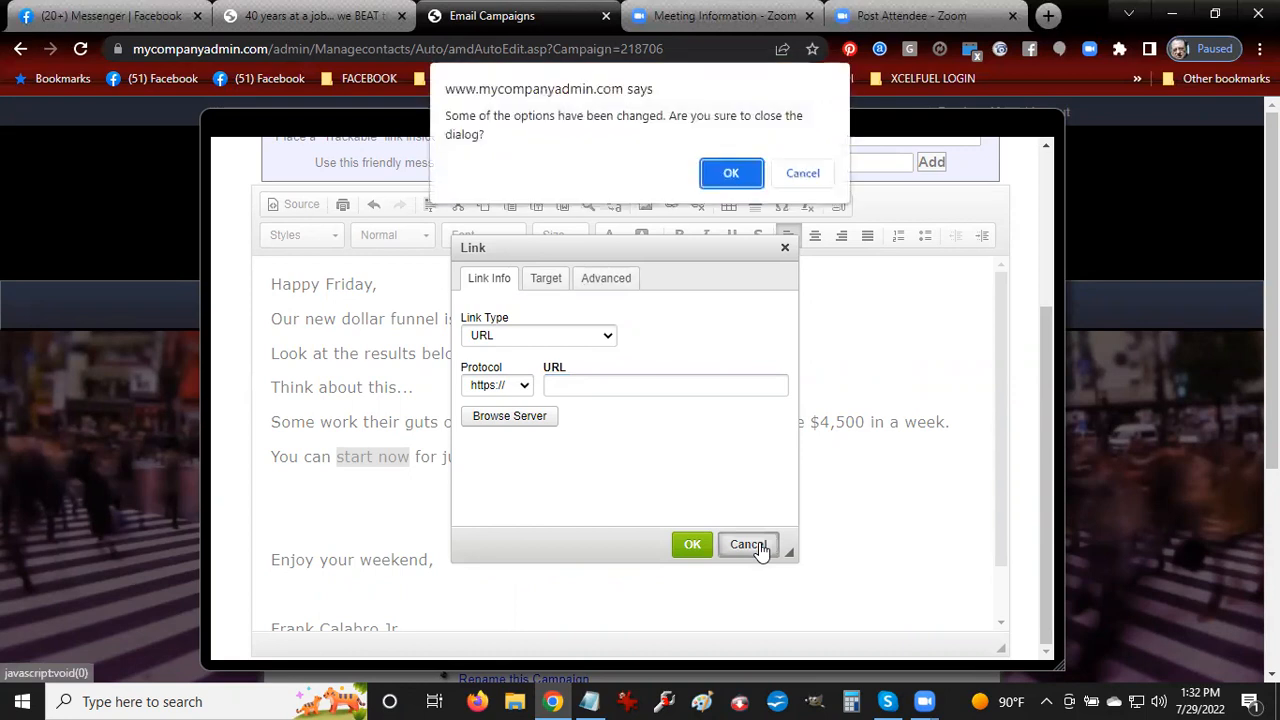
left_click(737, 172)
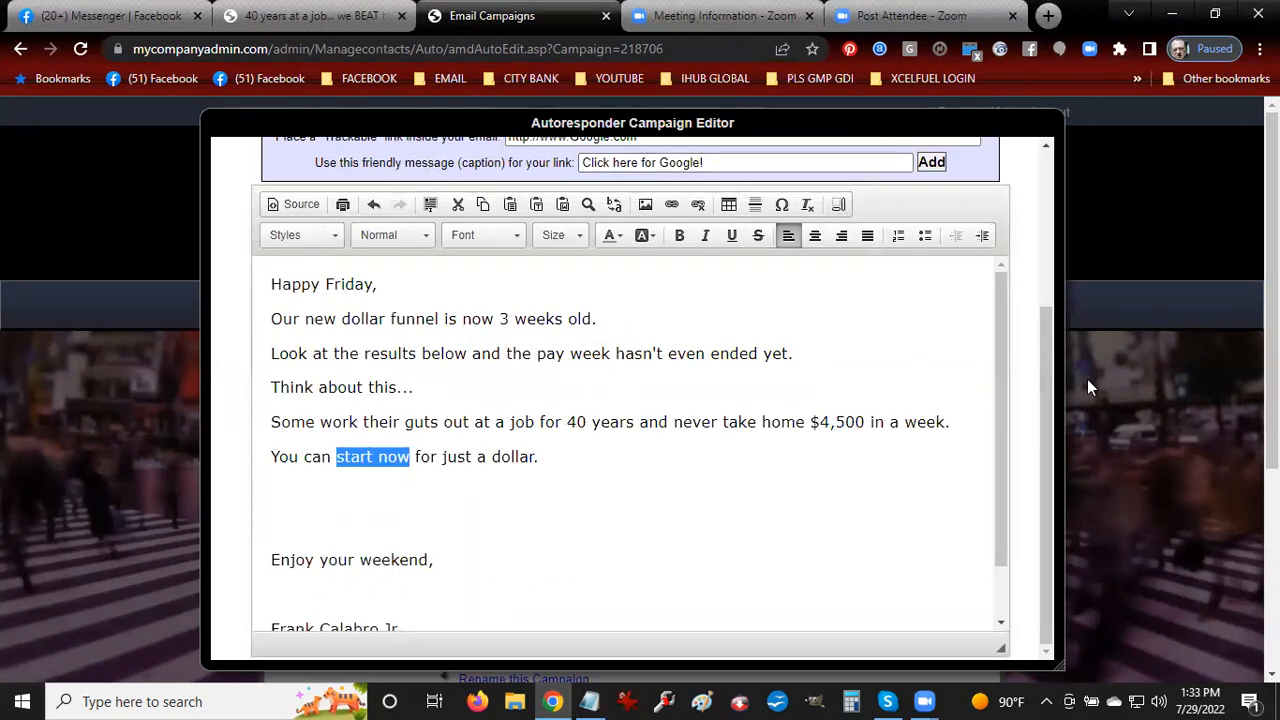
Save the changes to the campaign email "40 years at a job... we BEAT those results!"
scroll(978, 428, "up", 3)
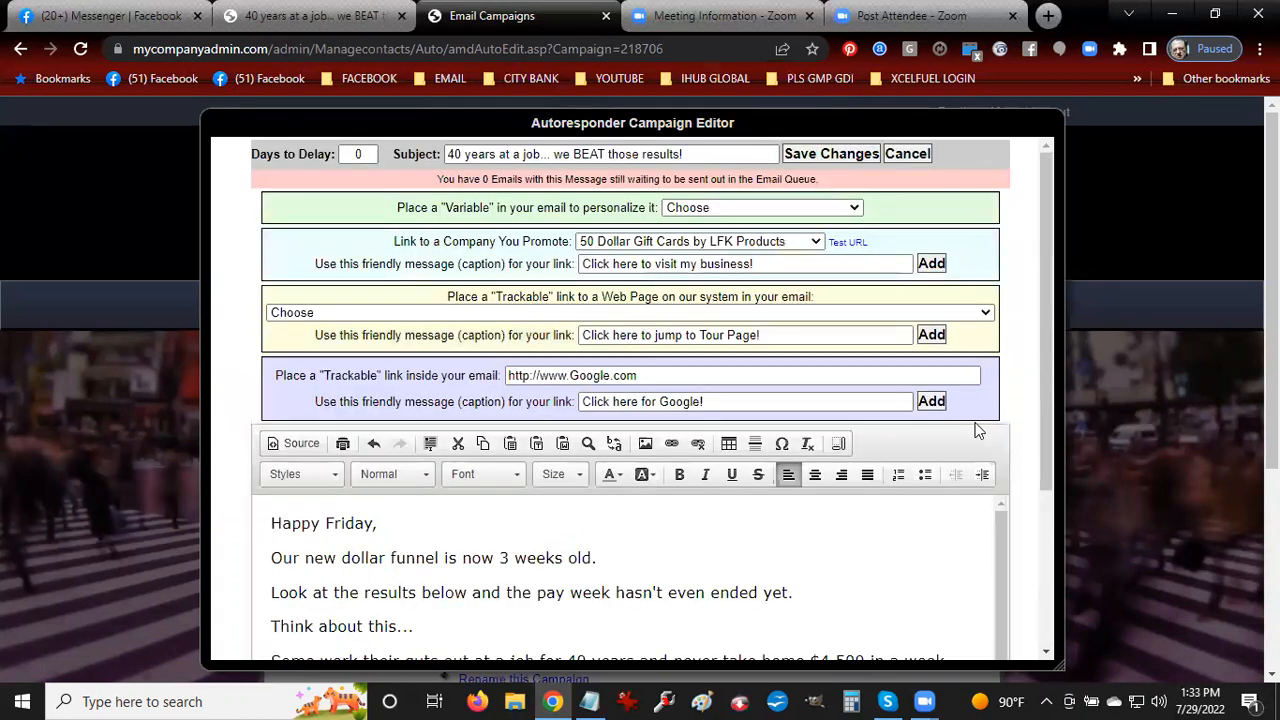
left_click(834, 153)
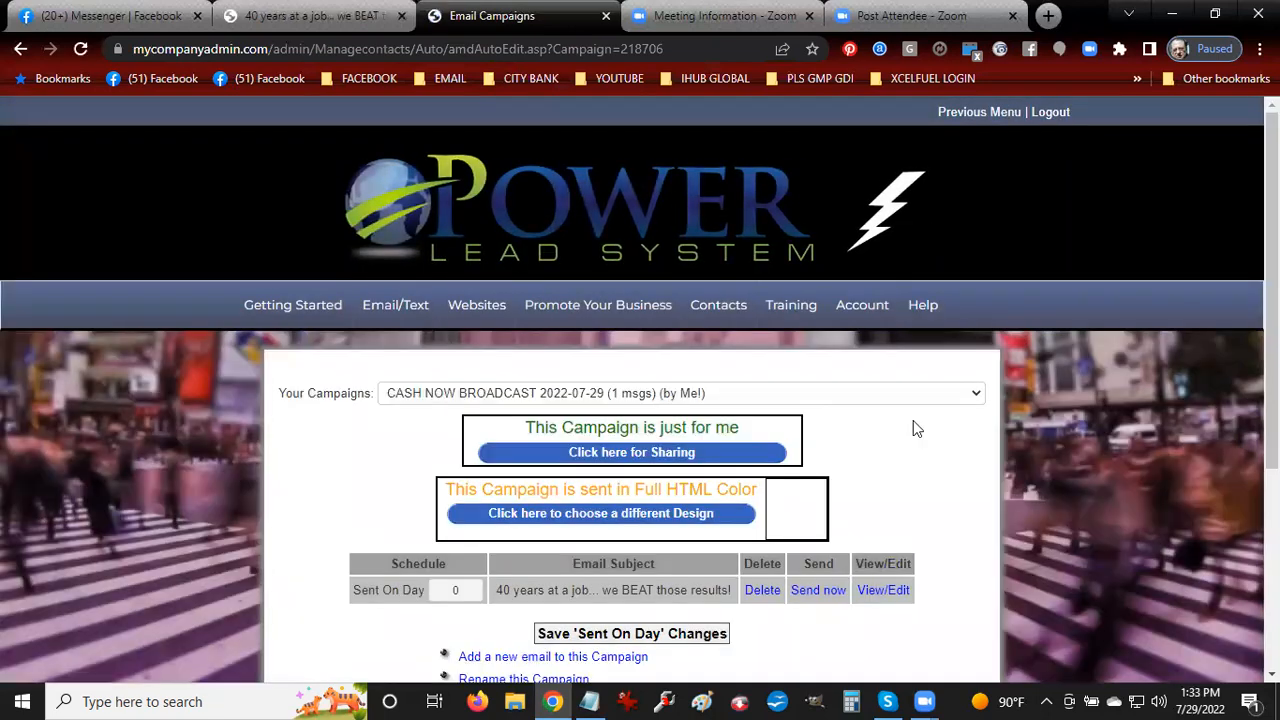
Open the My Webpages list in a separate tab, keeping the campaign page open
mouse_move(450, 322)
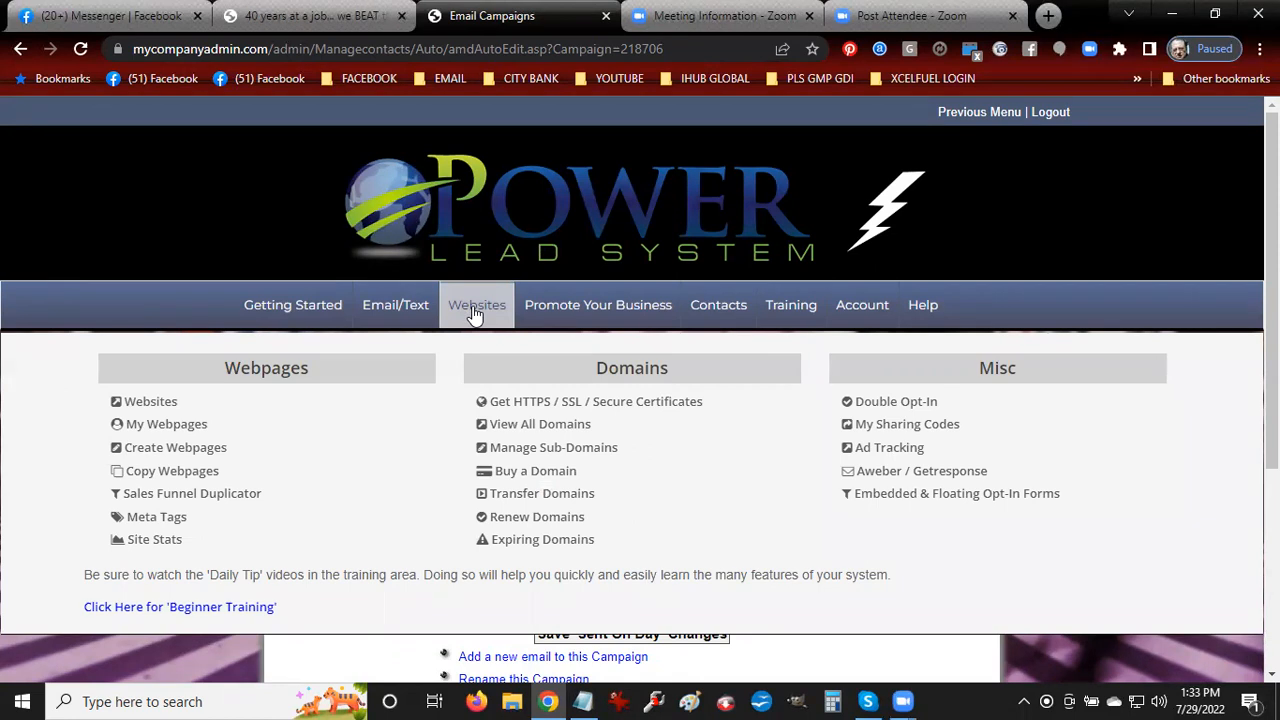
right_click(475, 314)
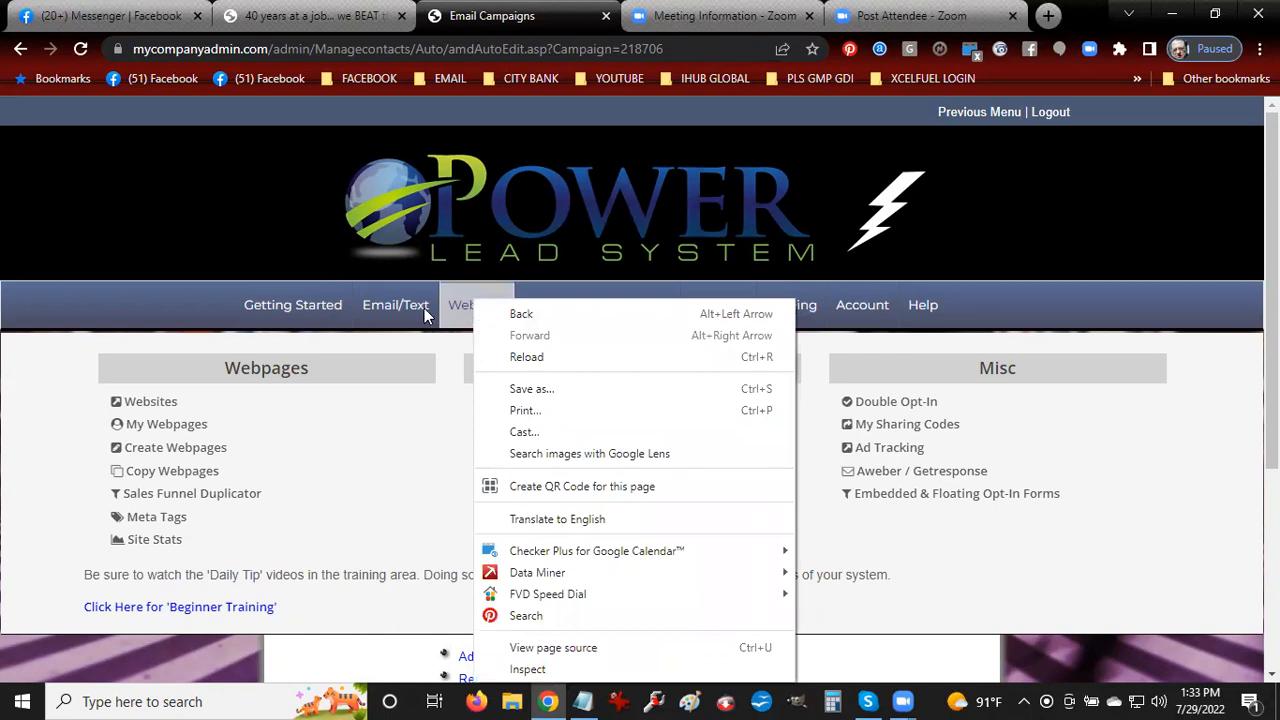
left_click(175, 432)
right_click(174, 430)
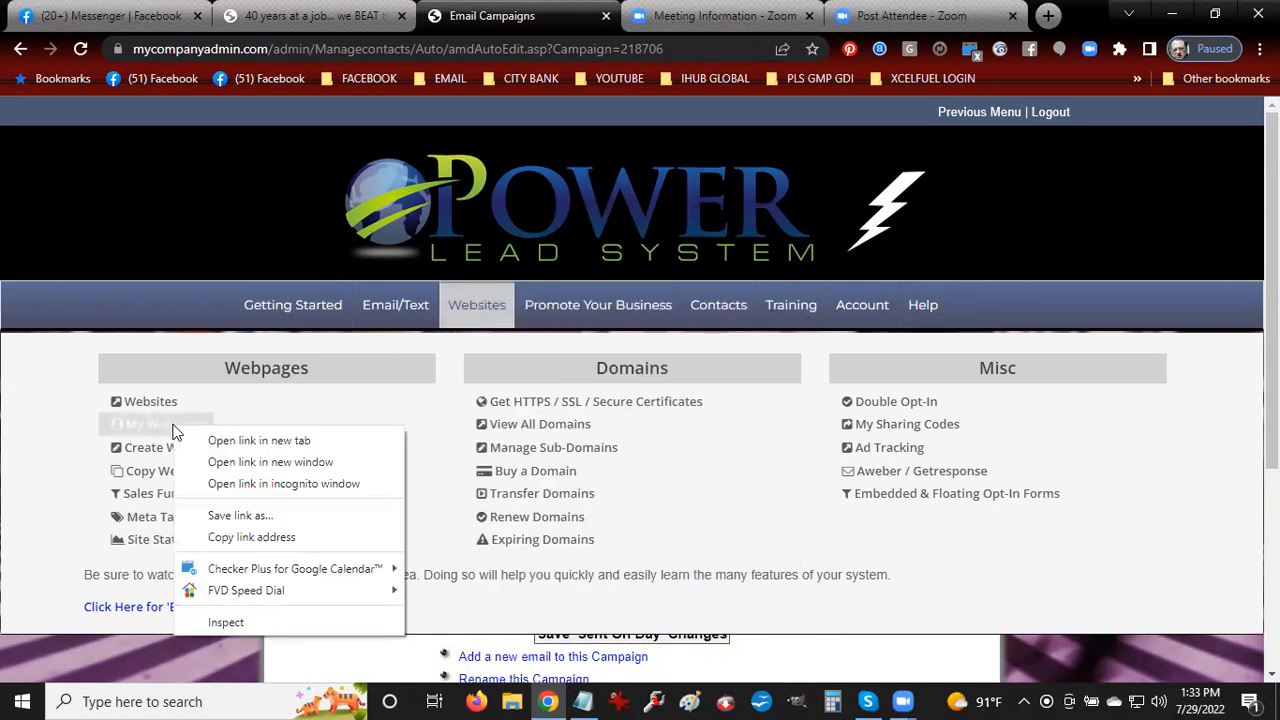
left_click(221, 433)
left_click(614, 15)
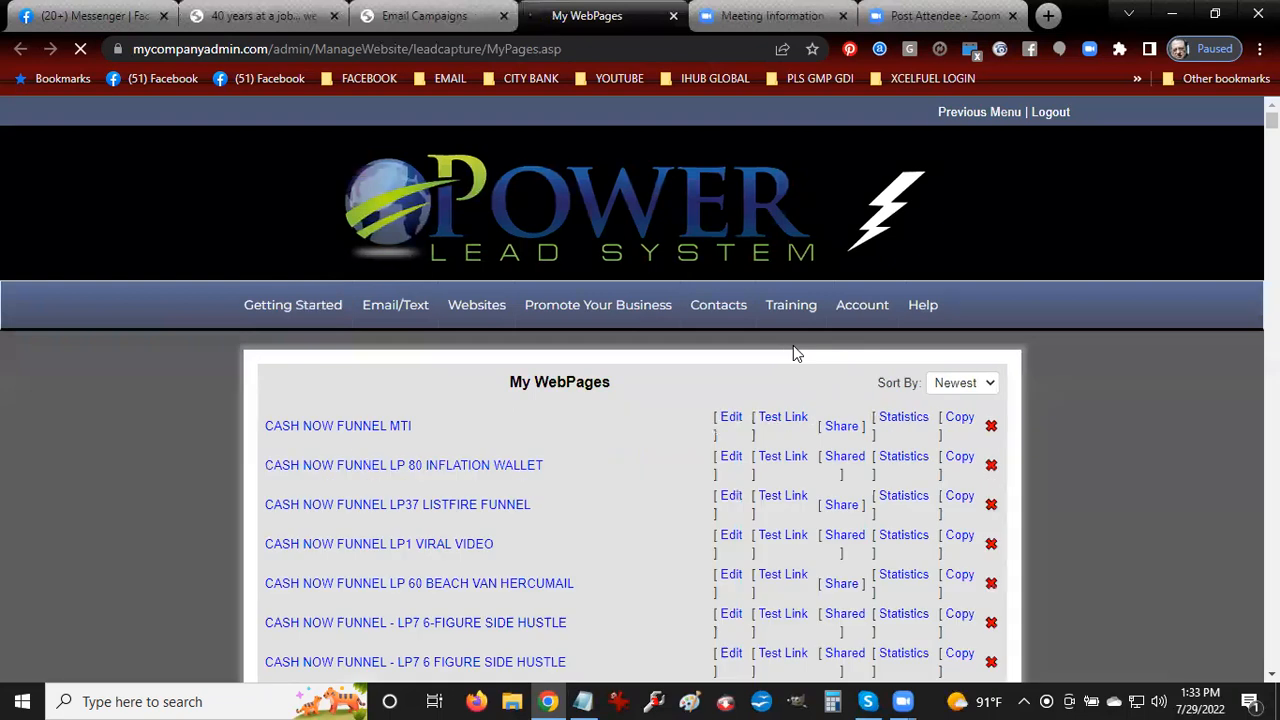
Find "ORIENT" in the webpage list and open the test link of the CASH NOW FUNNEL SP1 NO OPTIN ORIENTATION page
key("ctrl+f")
type("ORIENT")
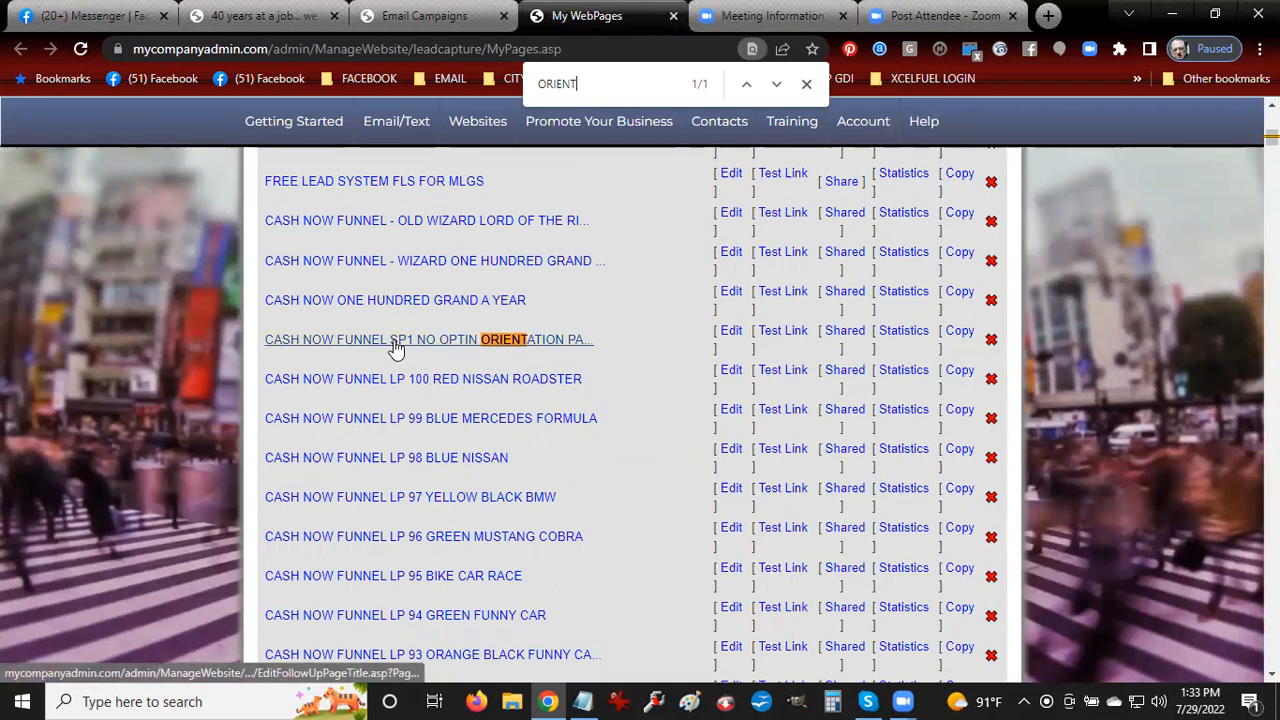
left_click(782, 331)
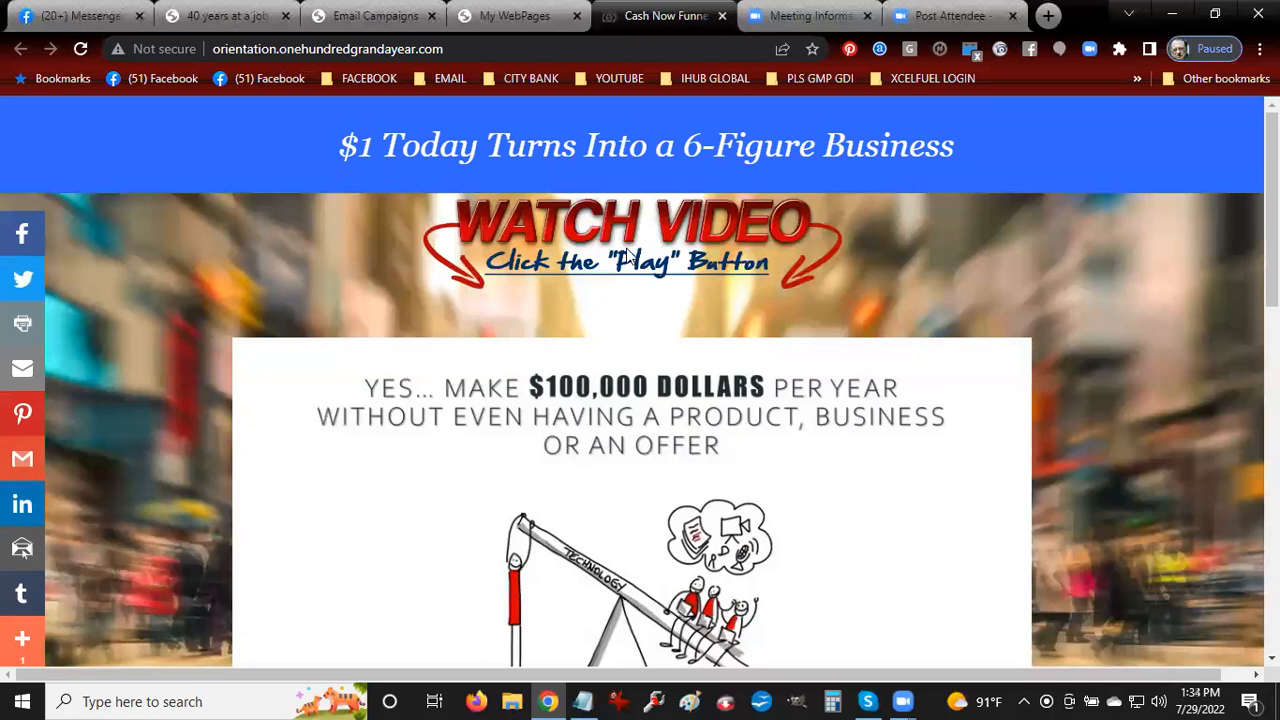
Look over the orientation page, copy its web address orientation.onehundredgrandayear.com and close the page
scroll(636, 245, "down", 12)
scroll(631, 255, "up", 15)
left_click(352, 48)
right_click(352, 48)
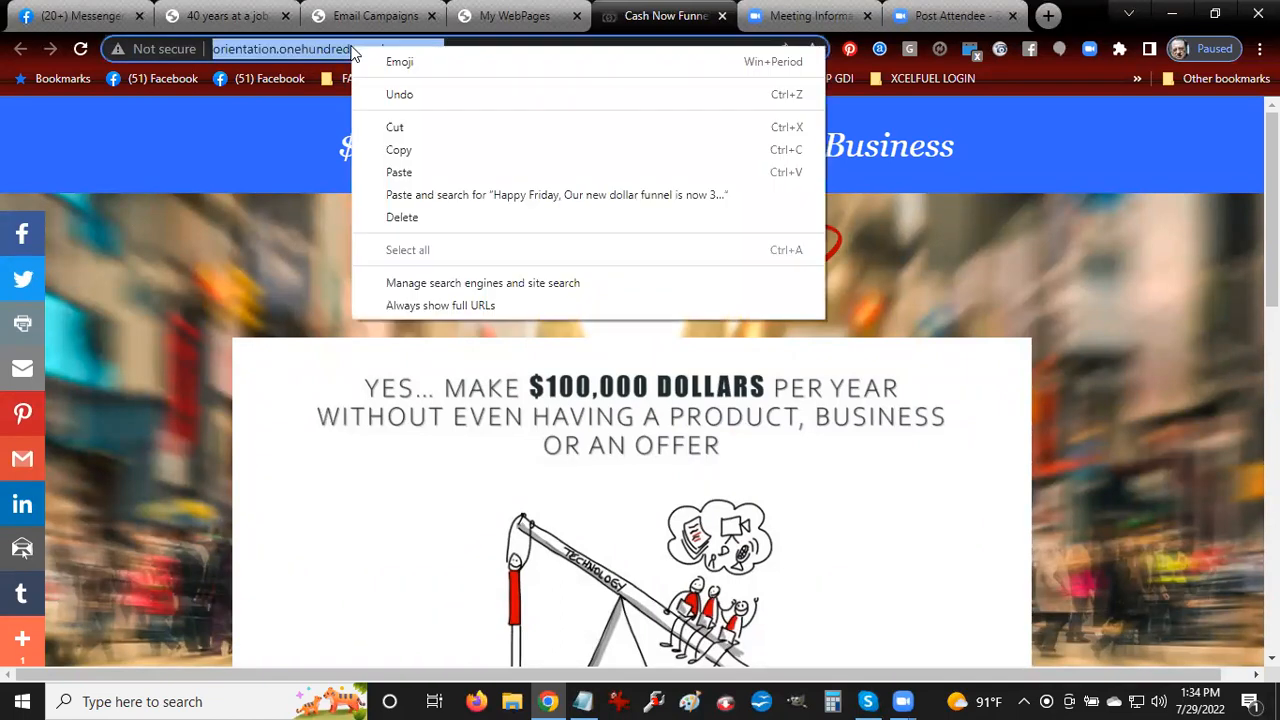
left_click(405, 150)
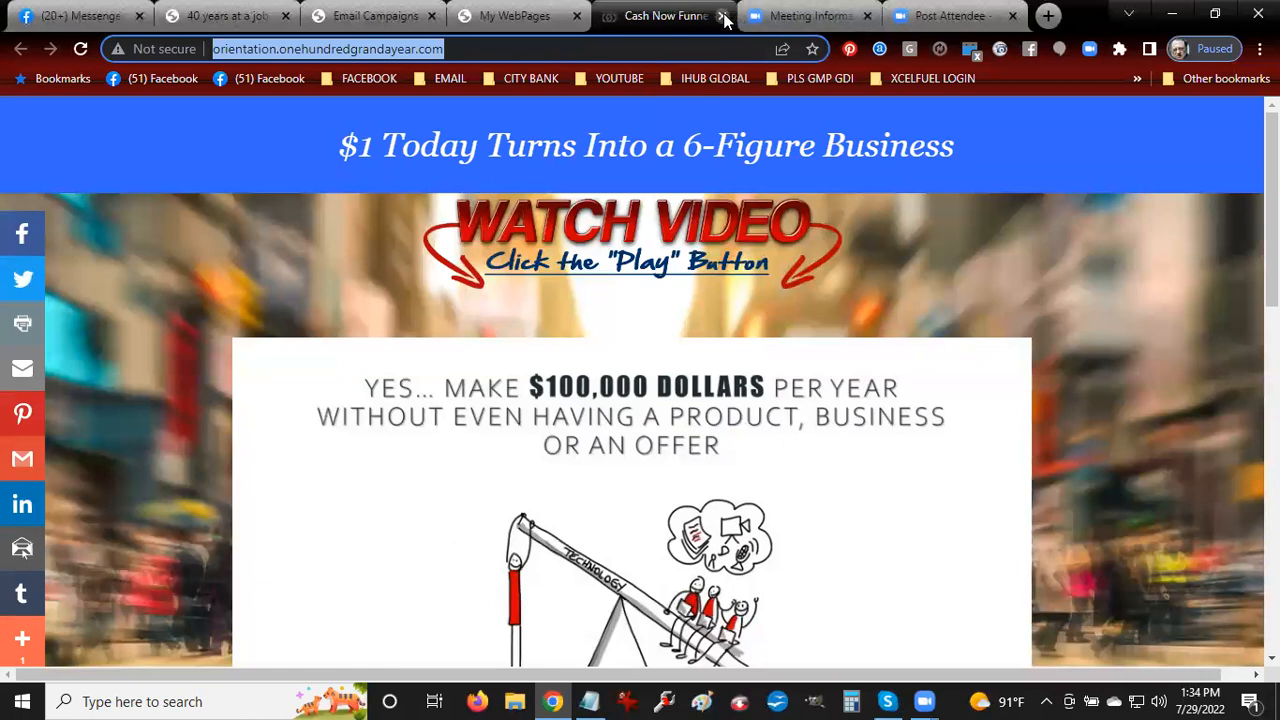
left_click(723, 16)
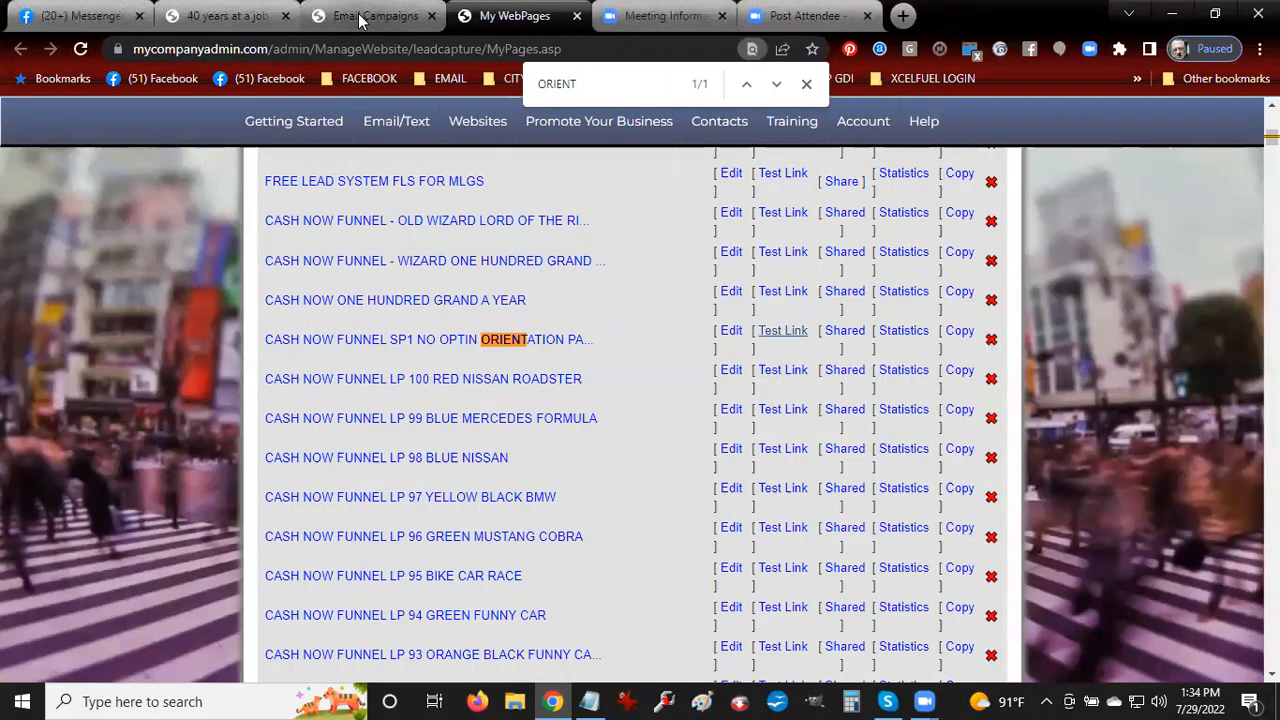
left_click(360, 16)
left_click(518, 16)
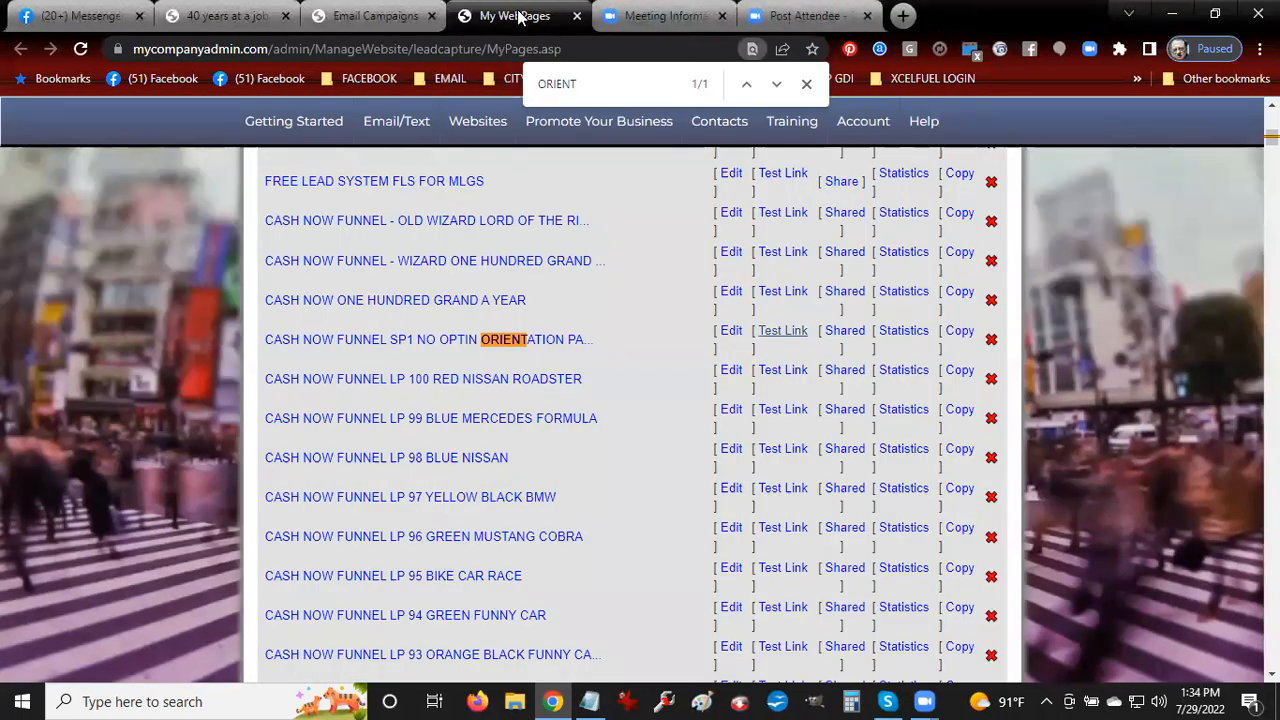
left_click(372, 16)
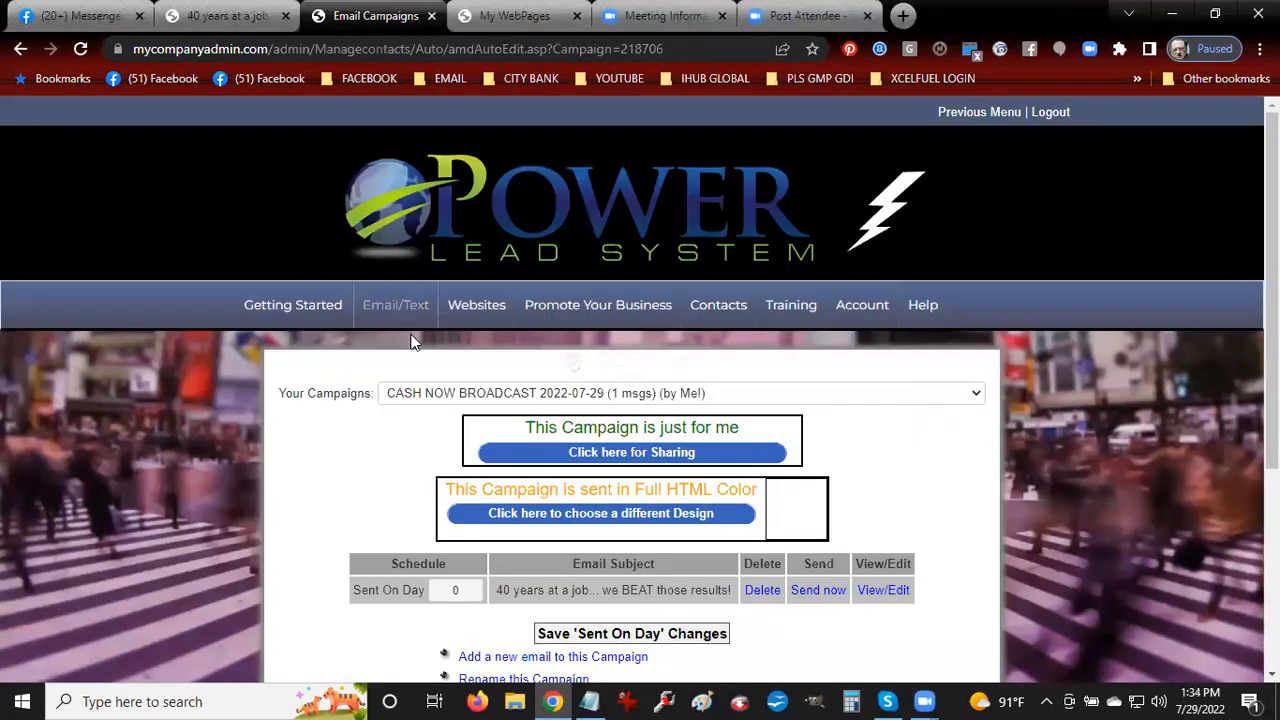
mouse_move(395, 305)
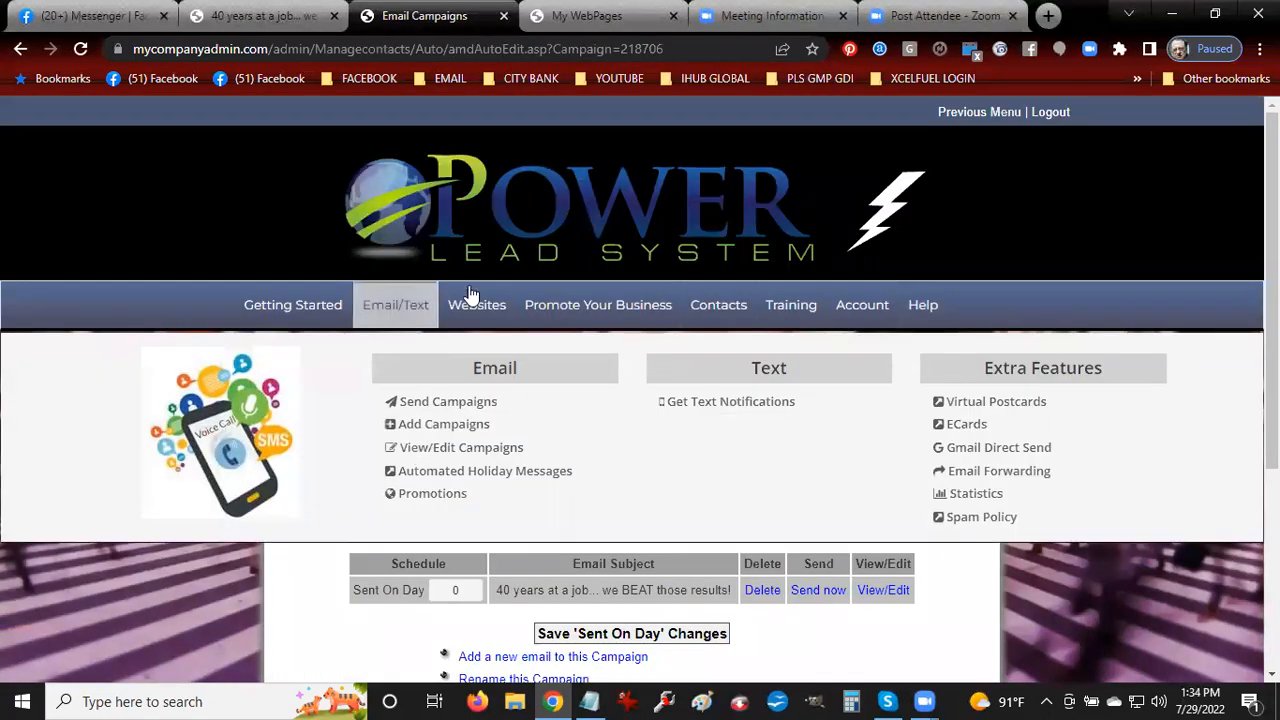
mouse_move(478, 305)
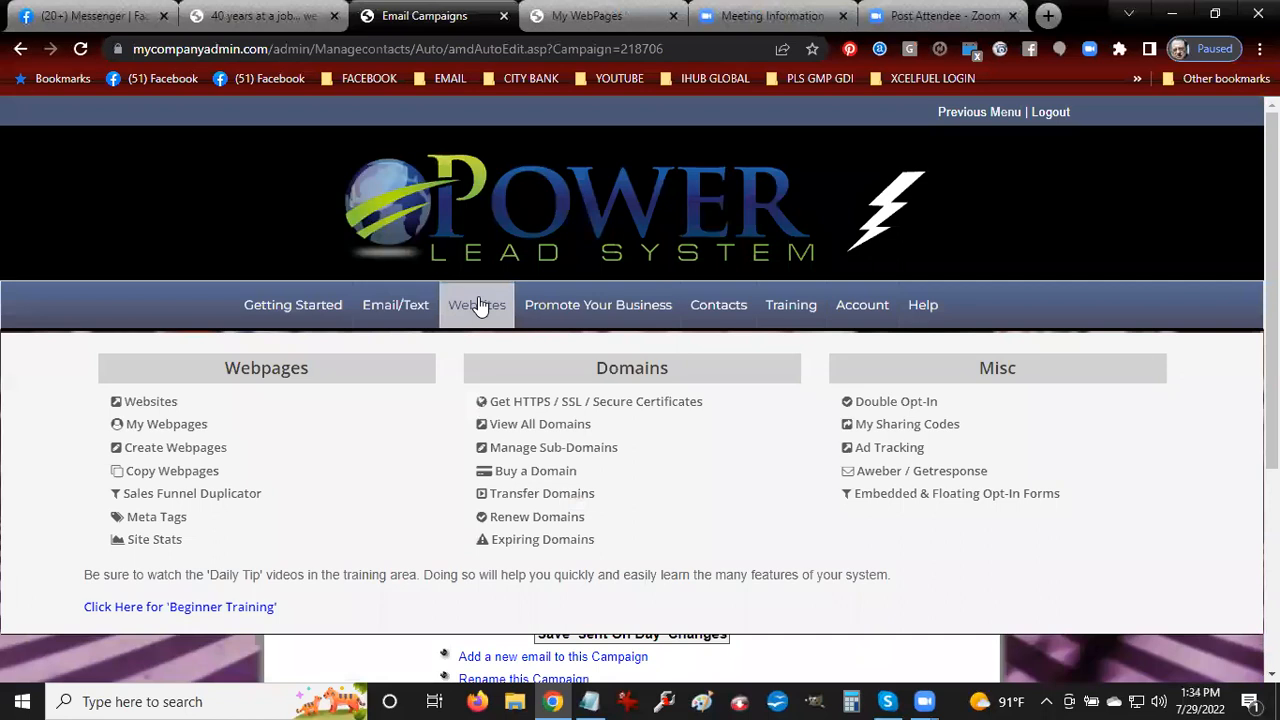
right_click(197, 432)
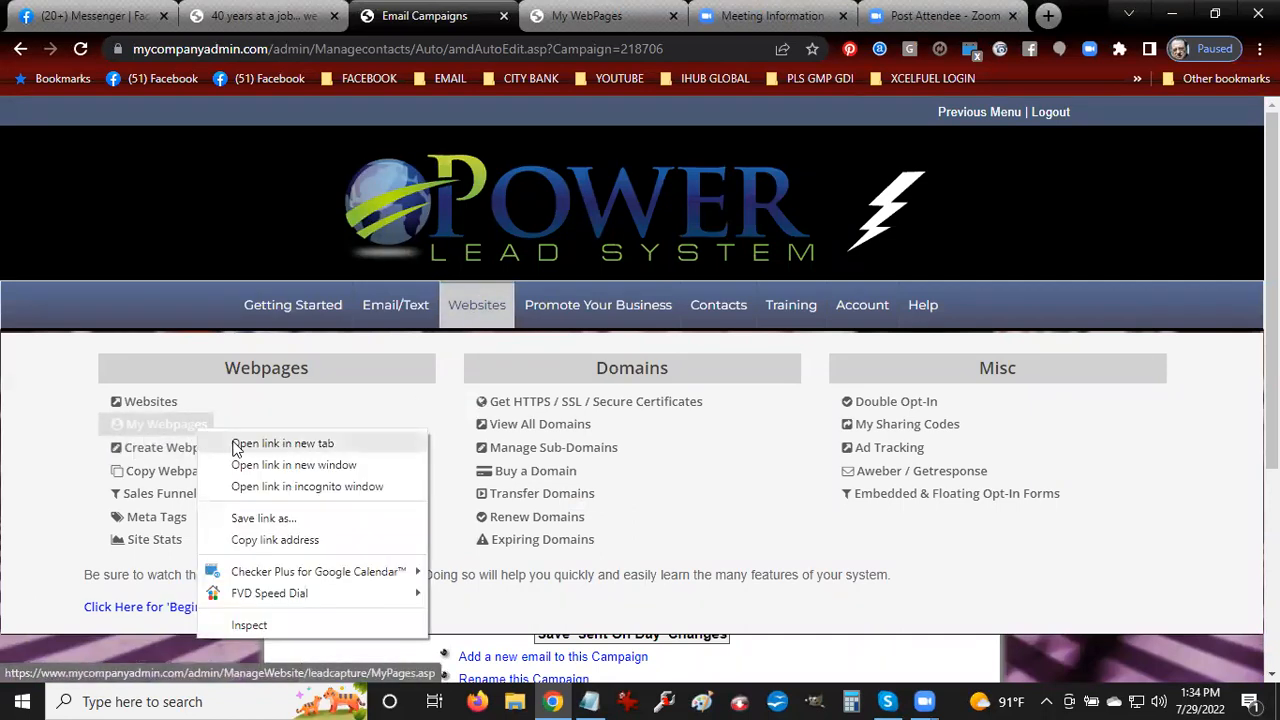
left_click(236, 444)
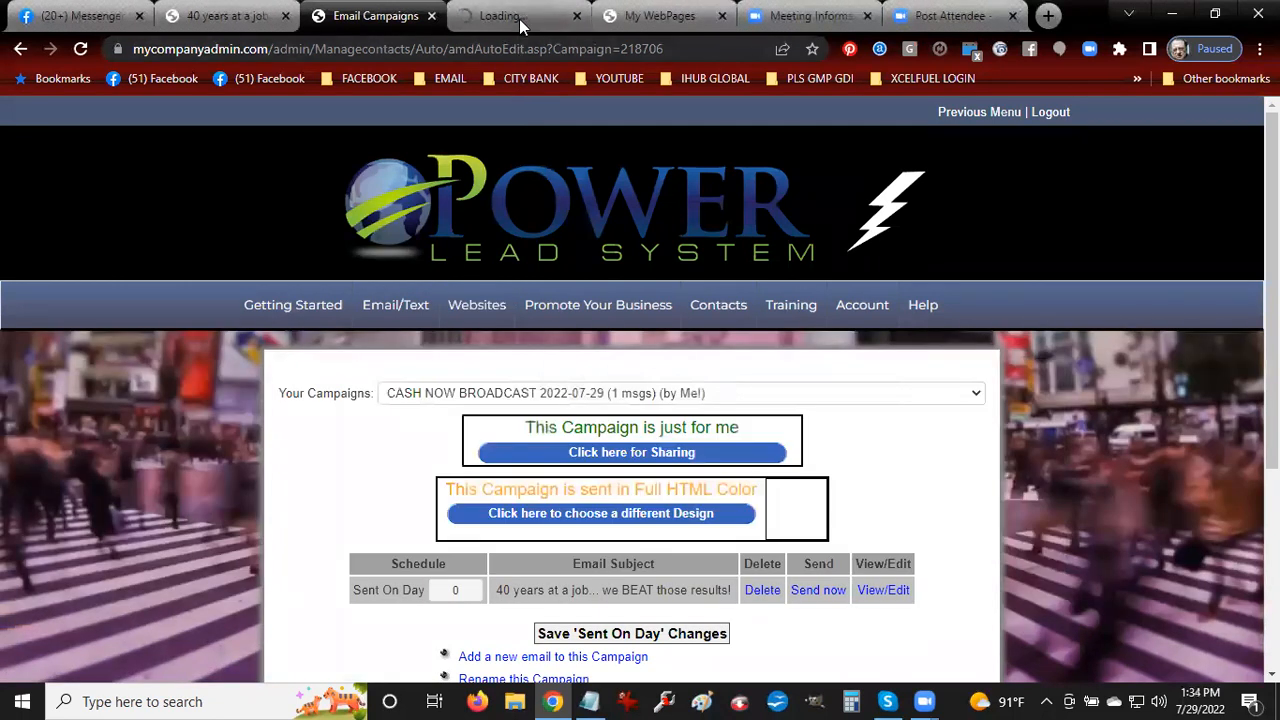
left_click(522, 24)
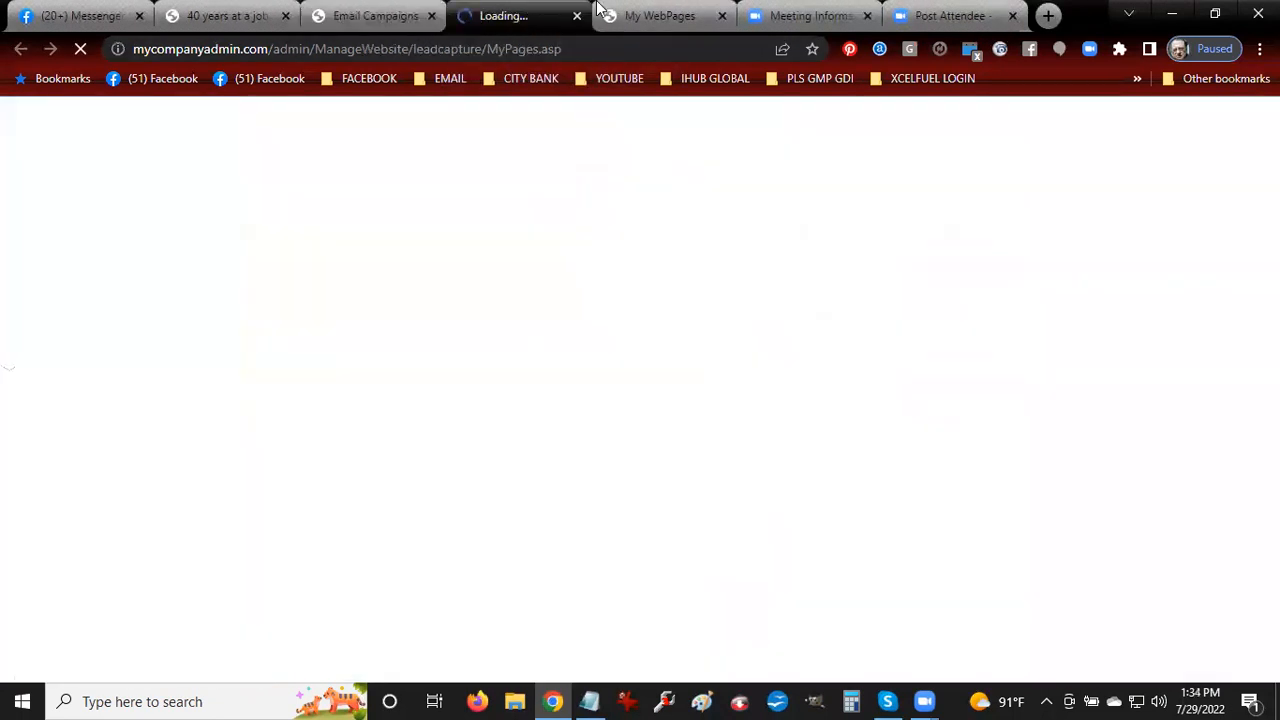
Close both My WebPages tabs and return to the Email Campaigns page
left_click(665, 18)
left_click(719, 16)
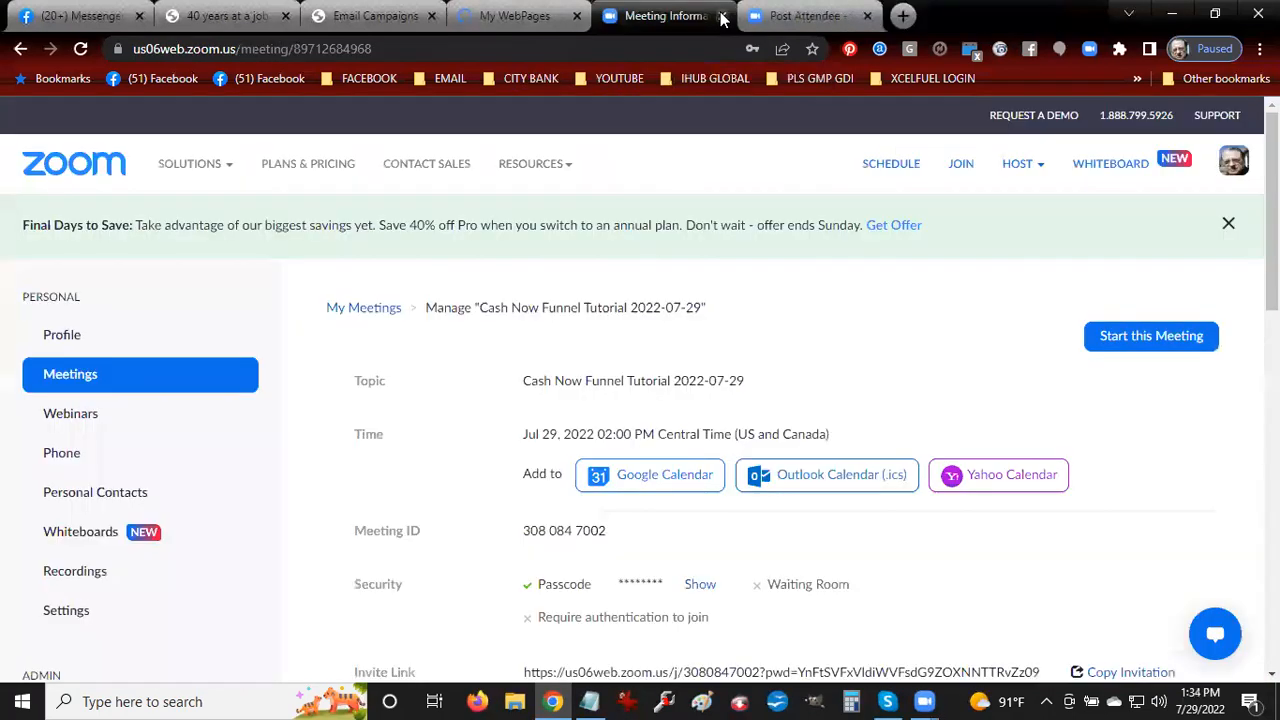
left_click(545, 19)
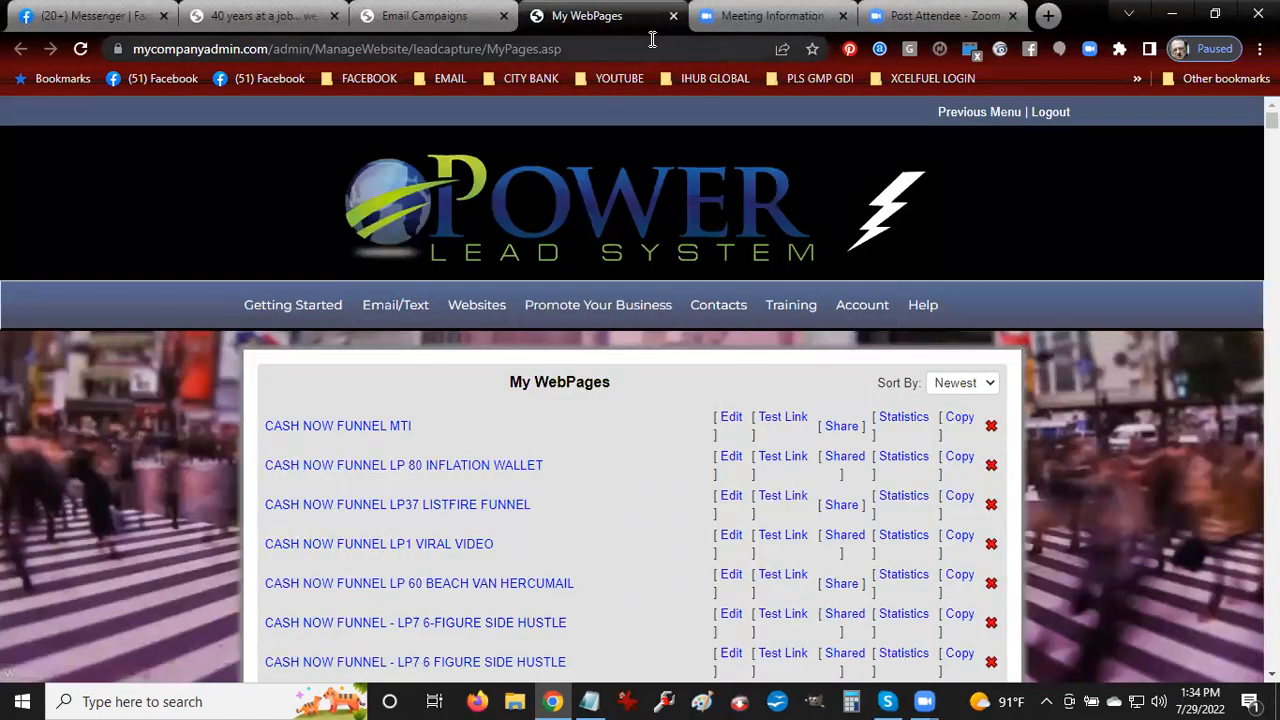
left_click(673, 18)
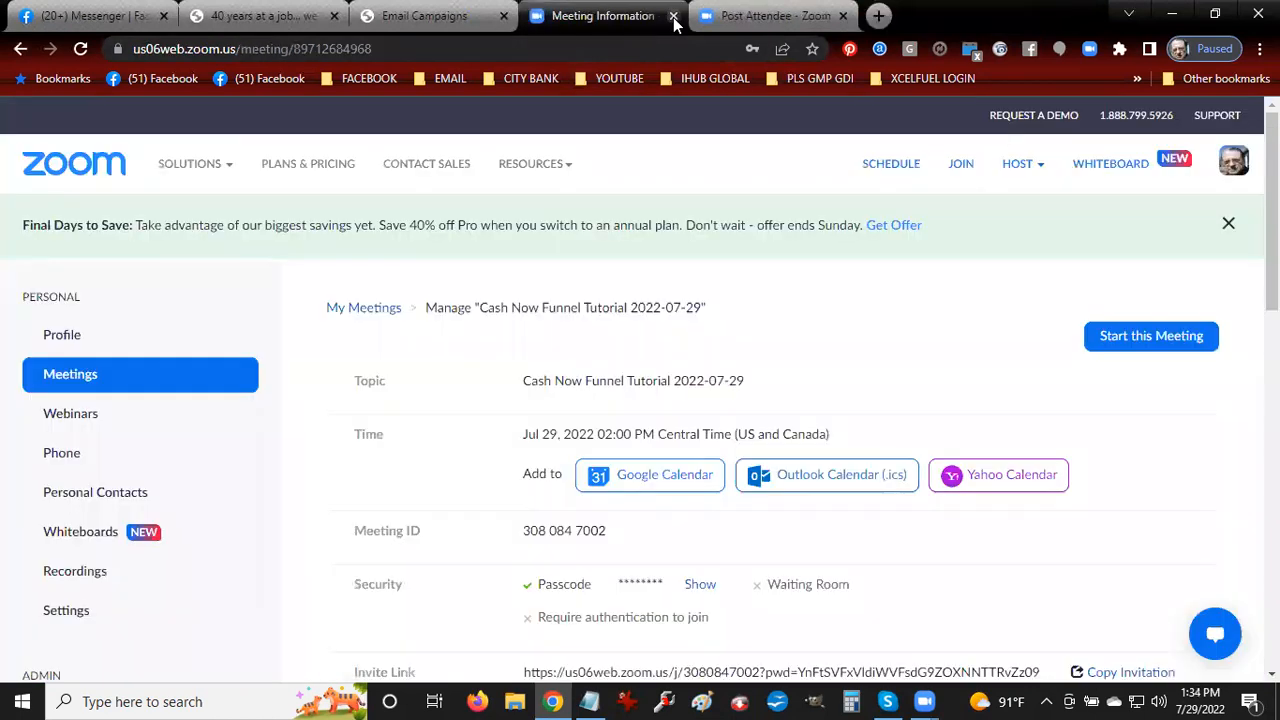
left_click(443, 18)
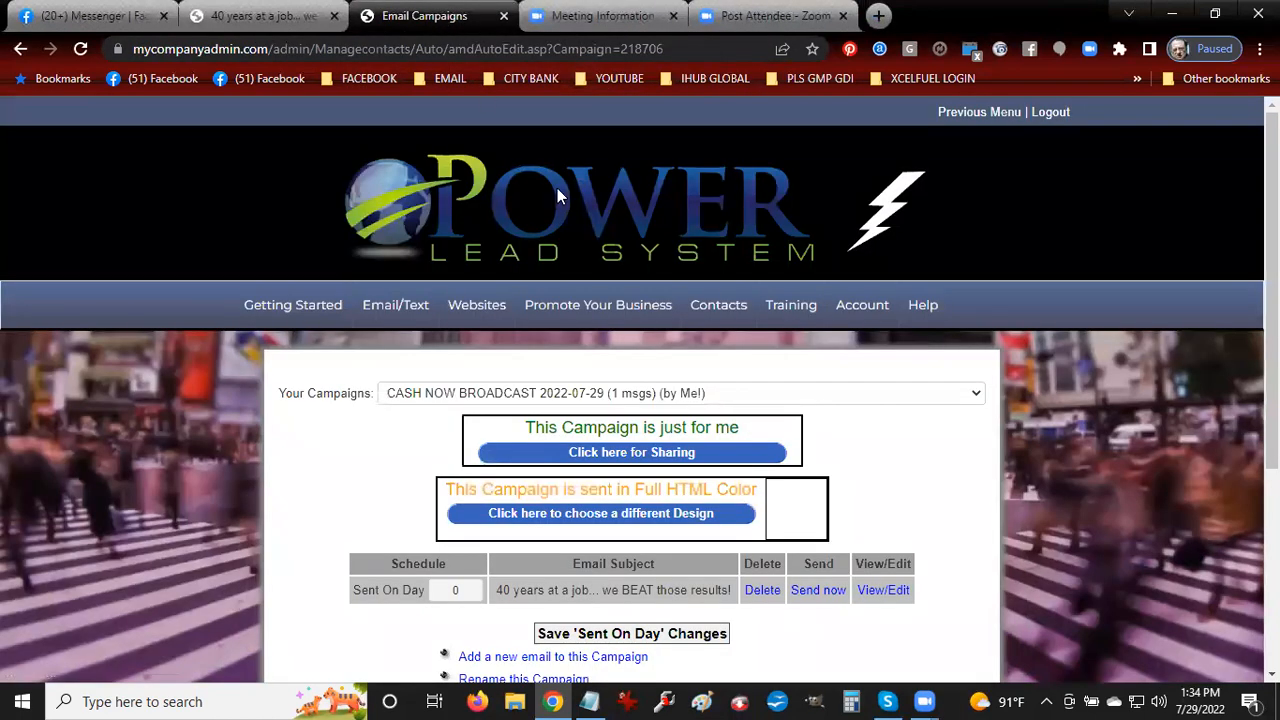
left_click(866, 584)
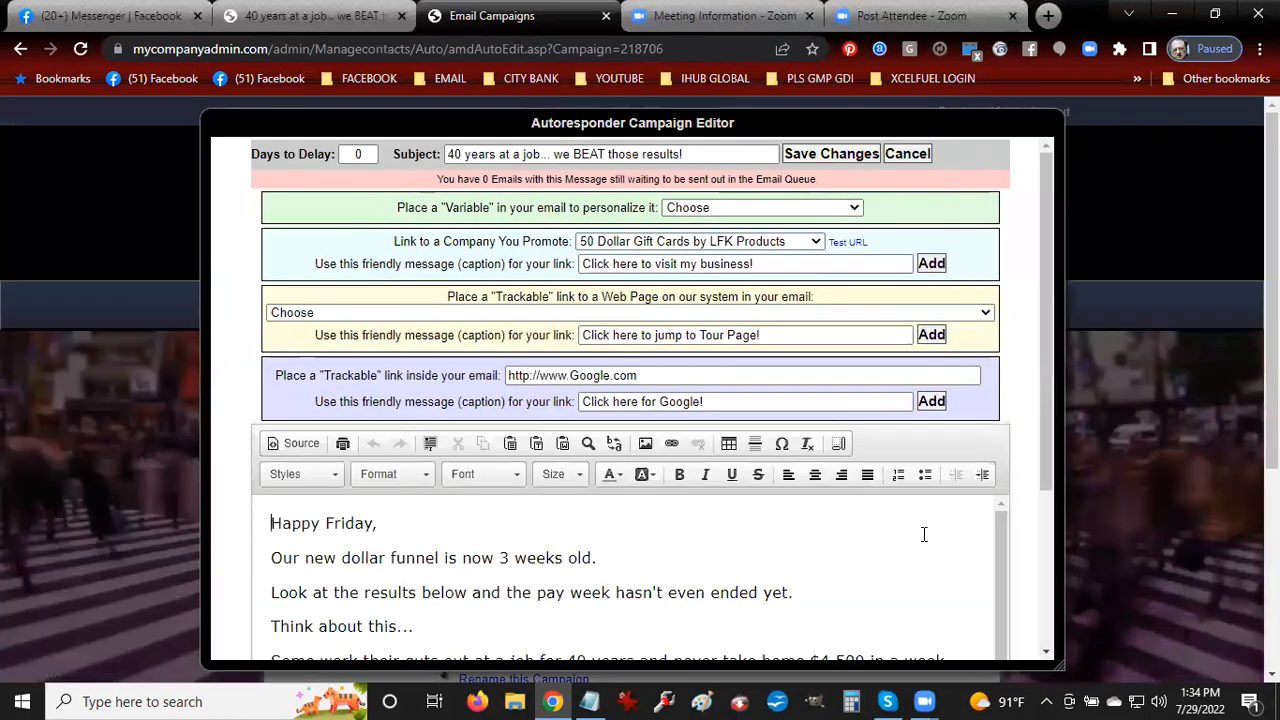
left_click_drag(1042, 467, 1058, 603)
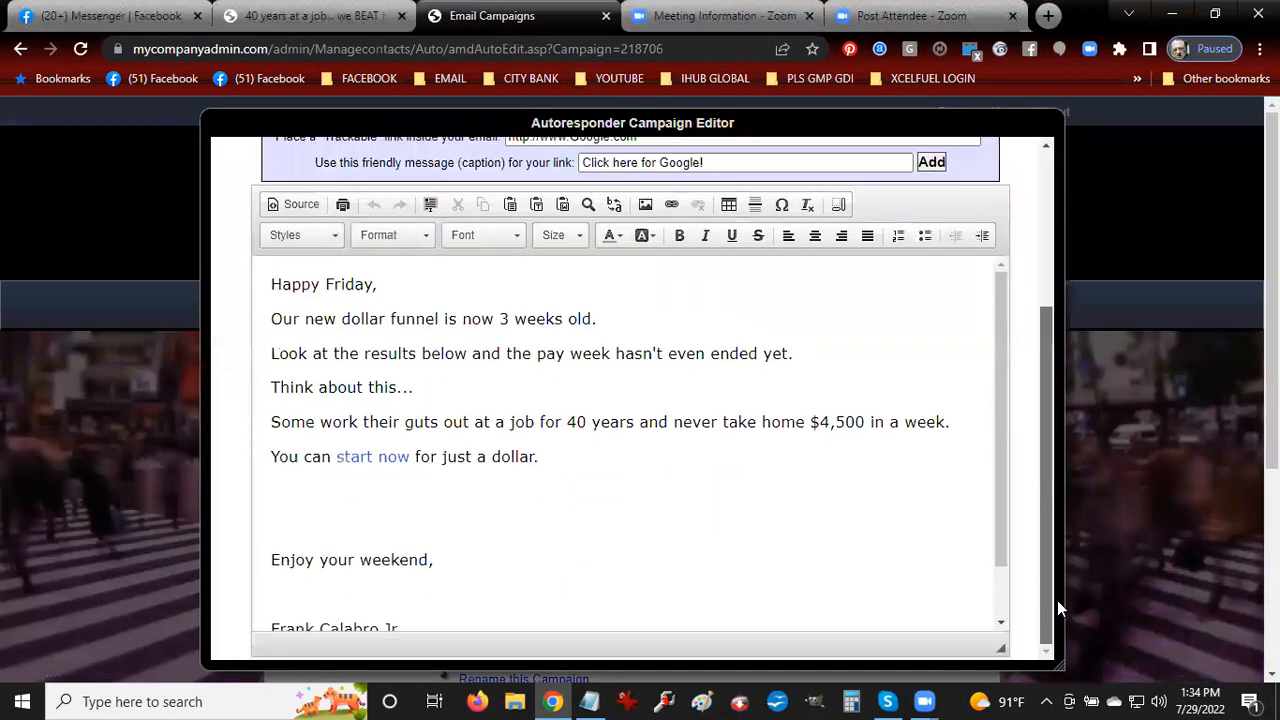
left_click(348, 467)
key("ctrl+shift+Right")
key("ctrl+shift+Right")
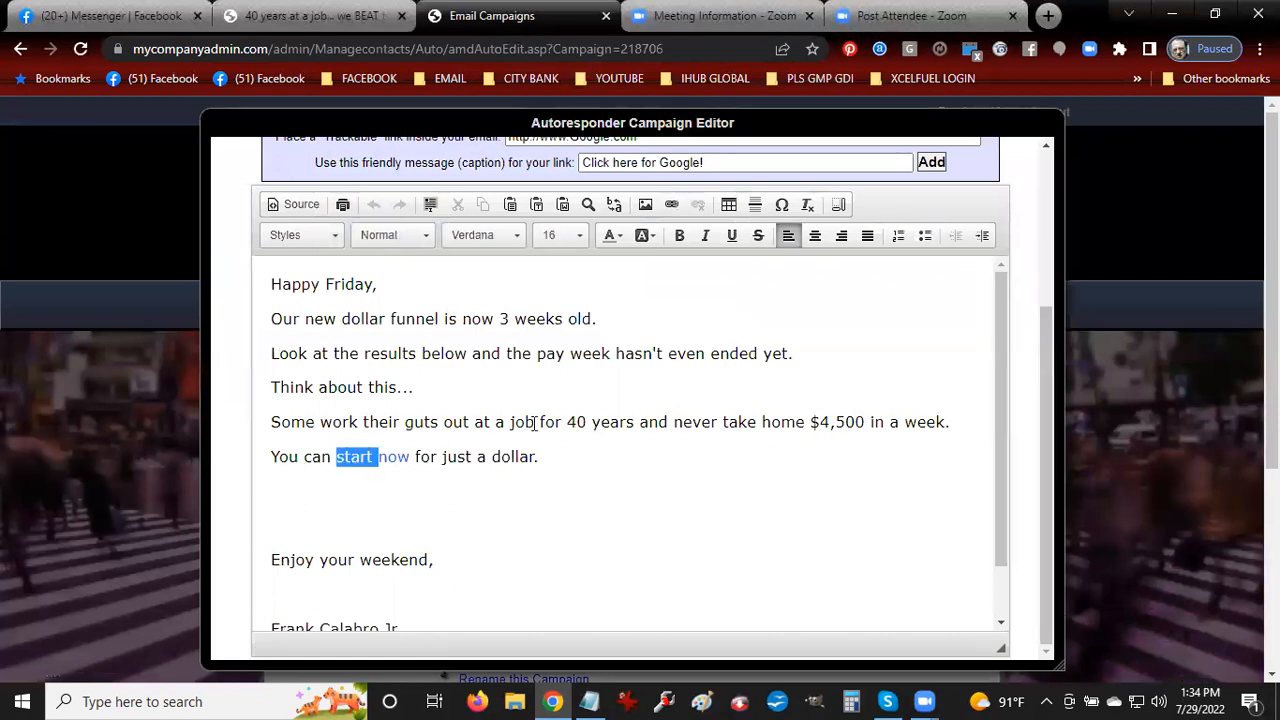
key("shift+Left")
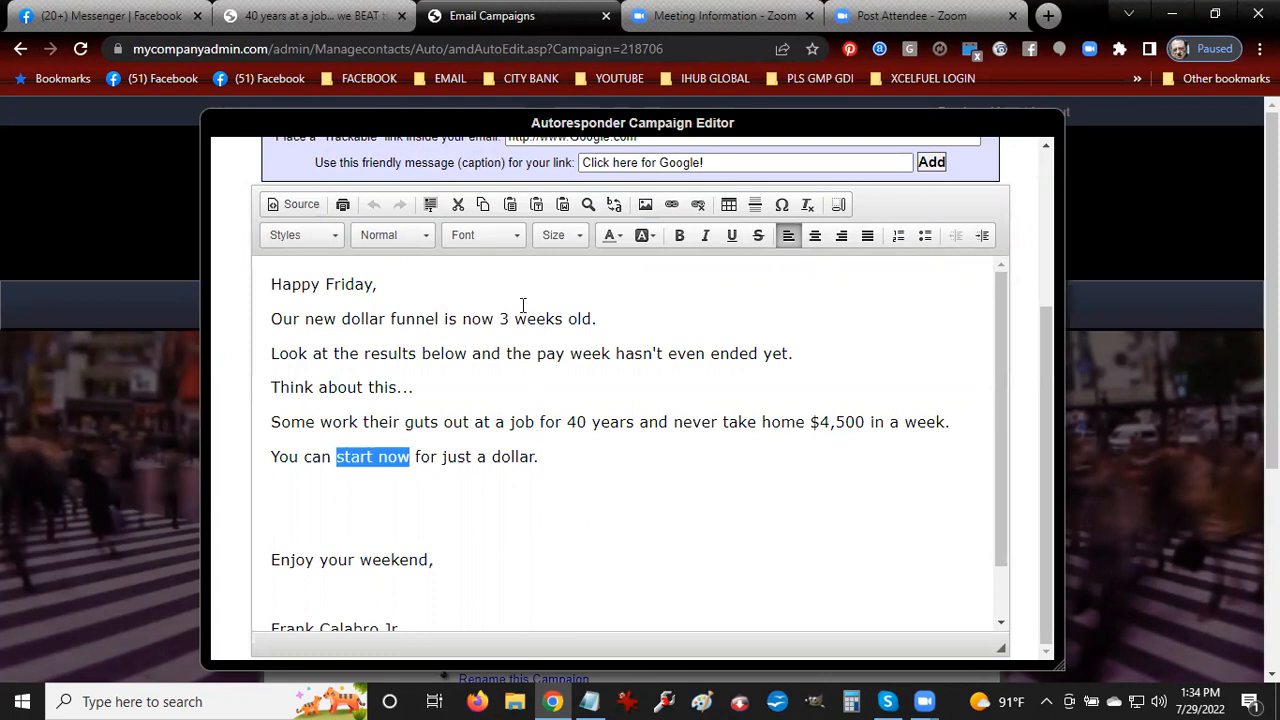
left_click(671, 206)
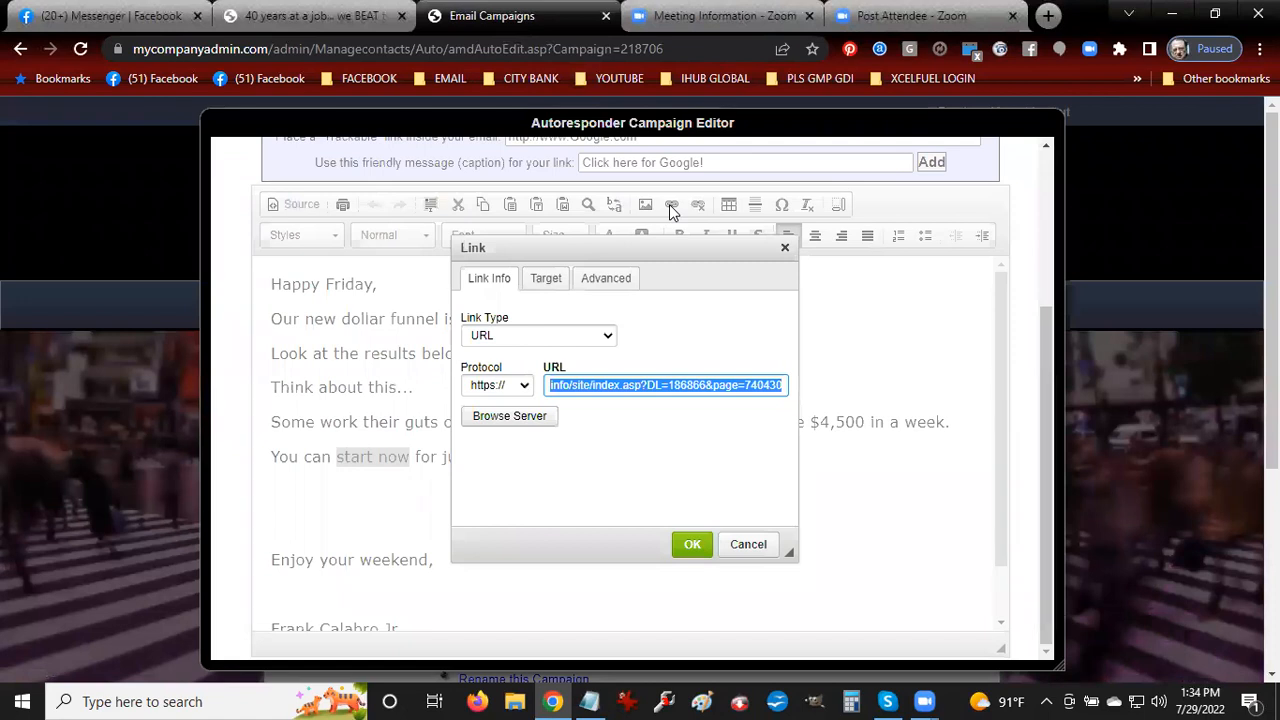
type("orientation.onehundredgrandayear.com/")
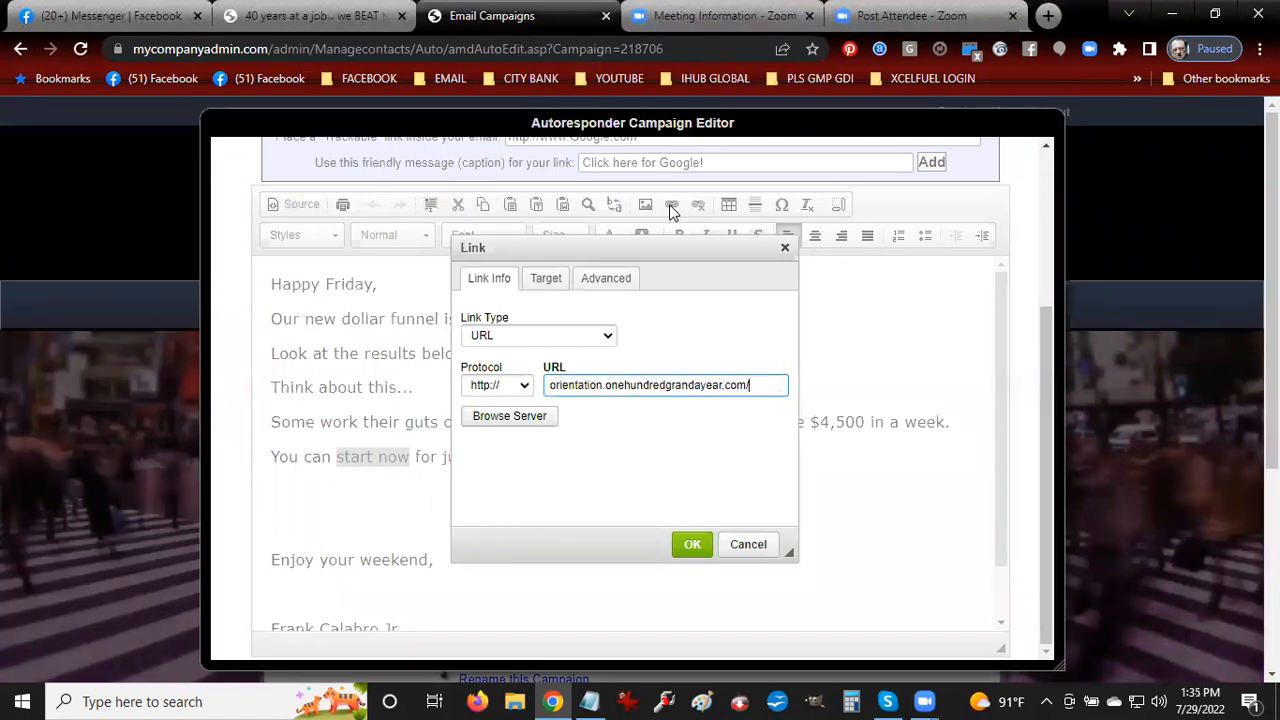
Make the "start now" link open in New Window (_blank) and format its text dark blue and underlined
left_click(547, 280)
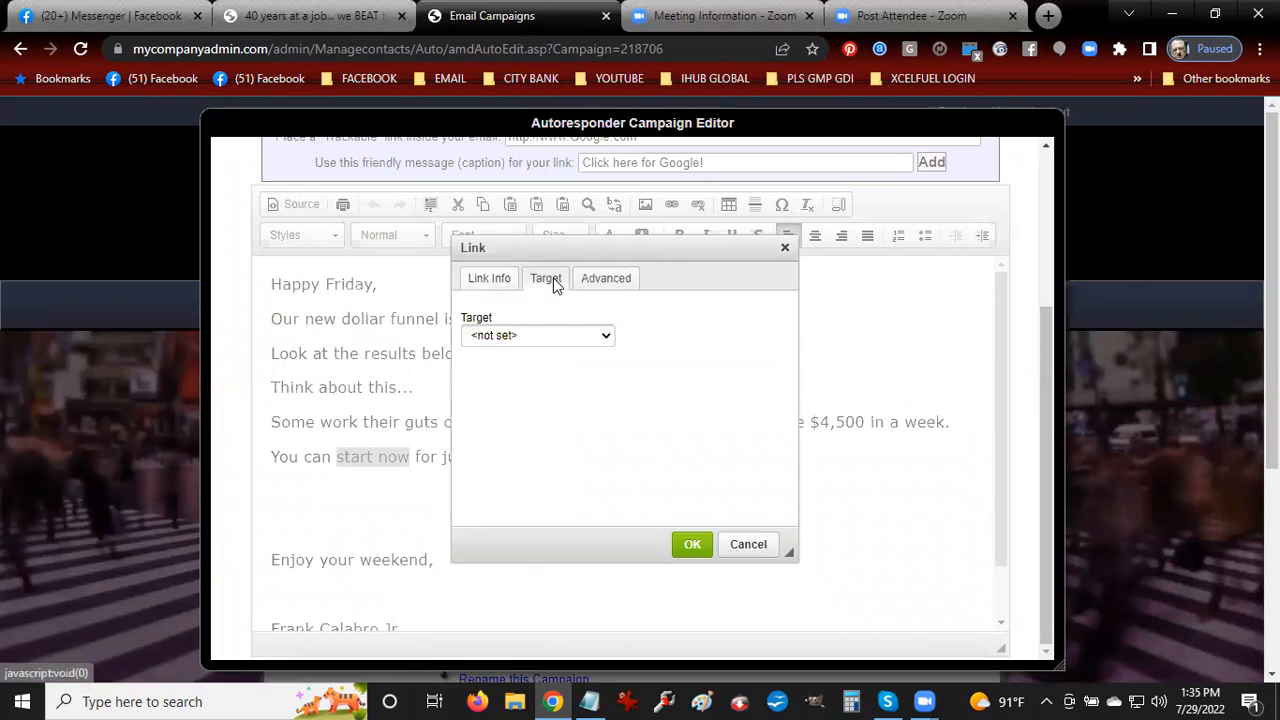
left_click(510, 336)
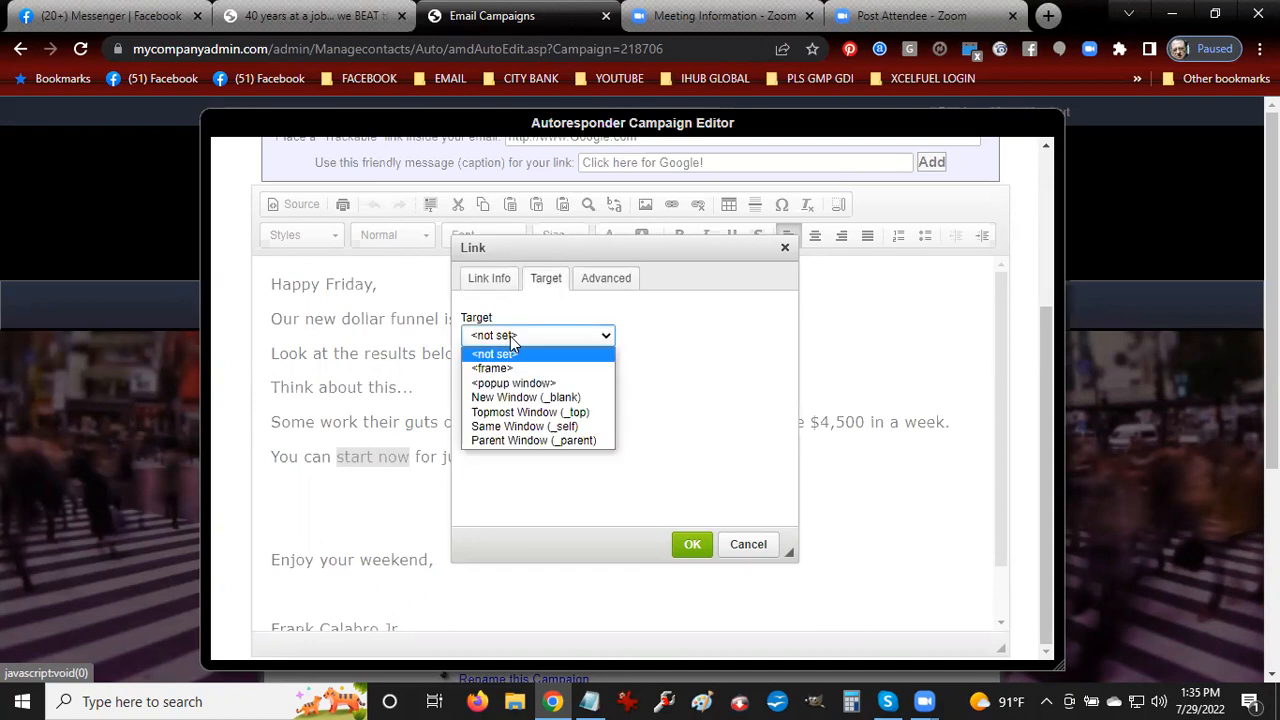
left_click(552, 396)
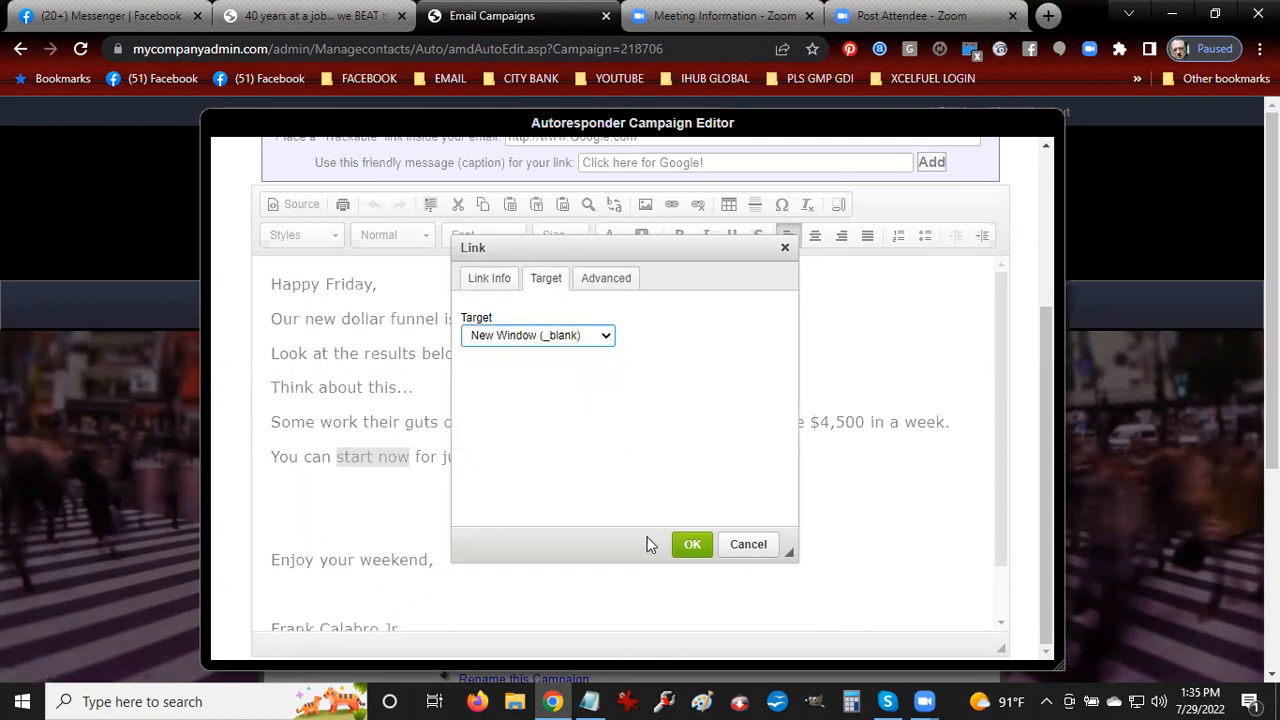
left_click(692, 544)
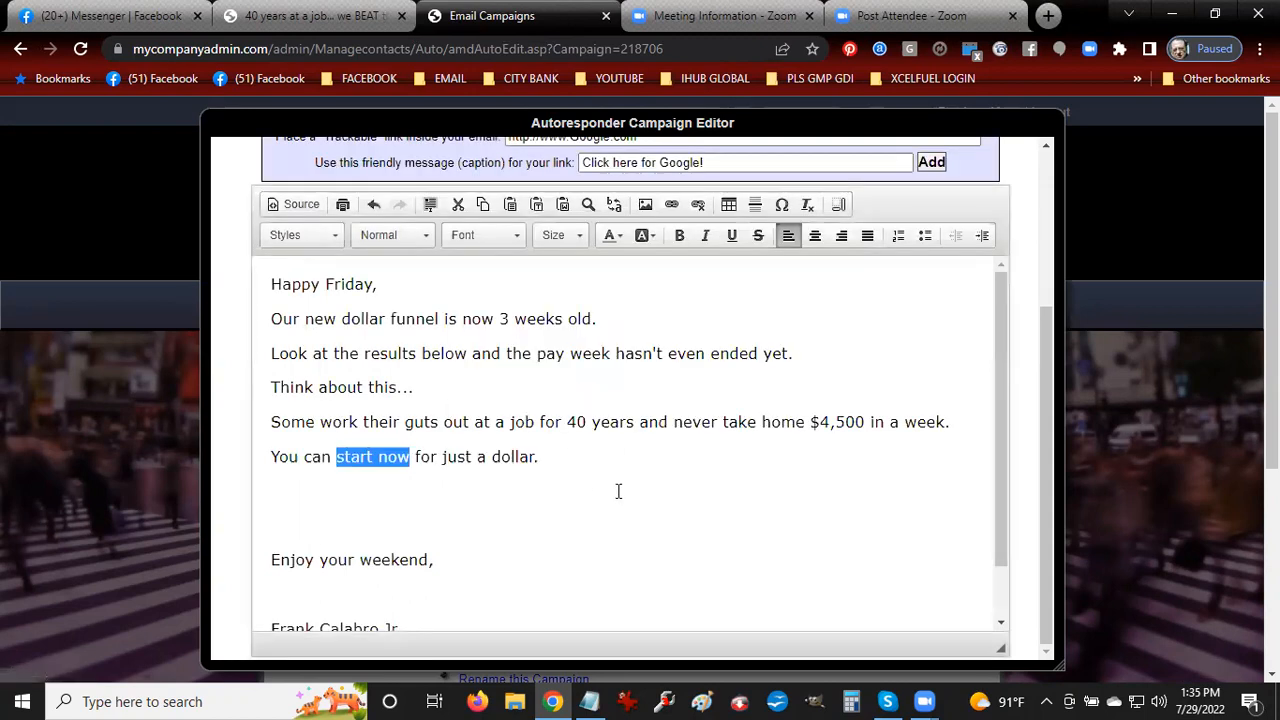
left_click(611, 235)
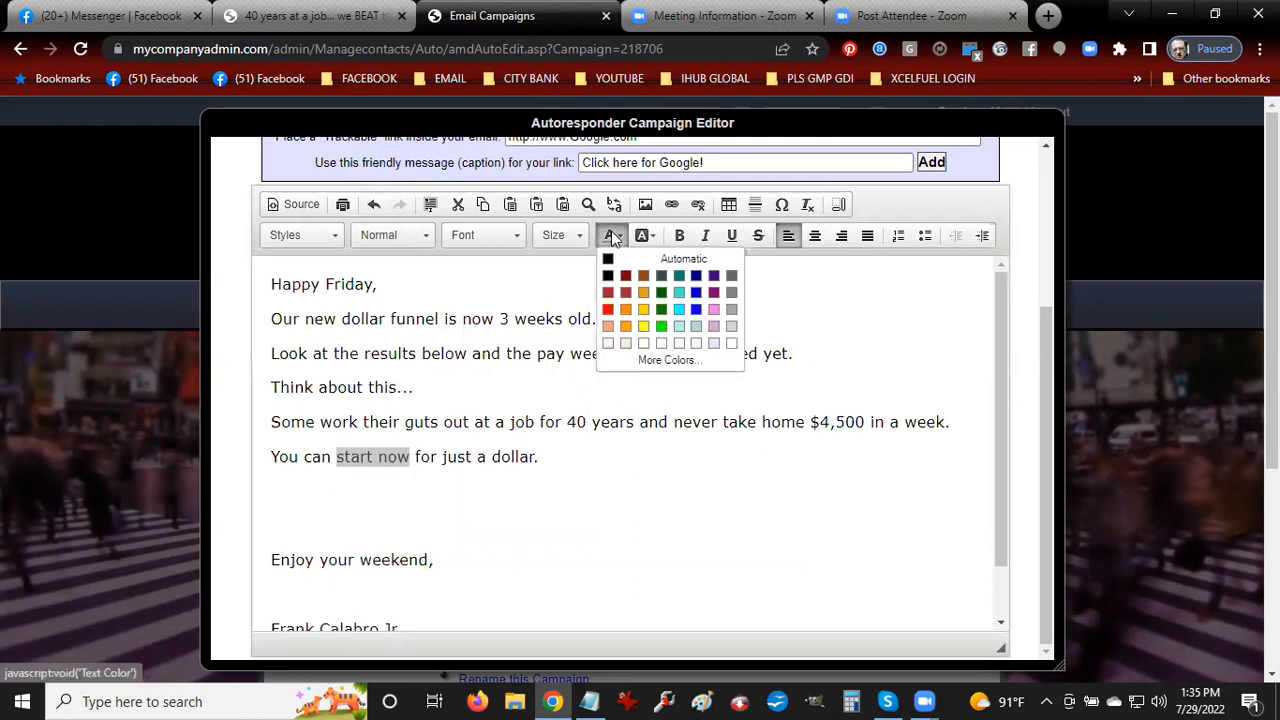
left_click(696, 279)
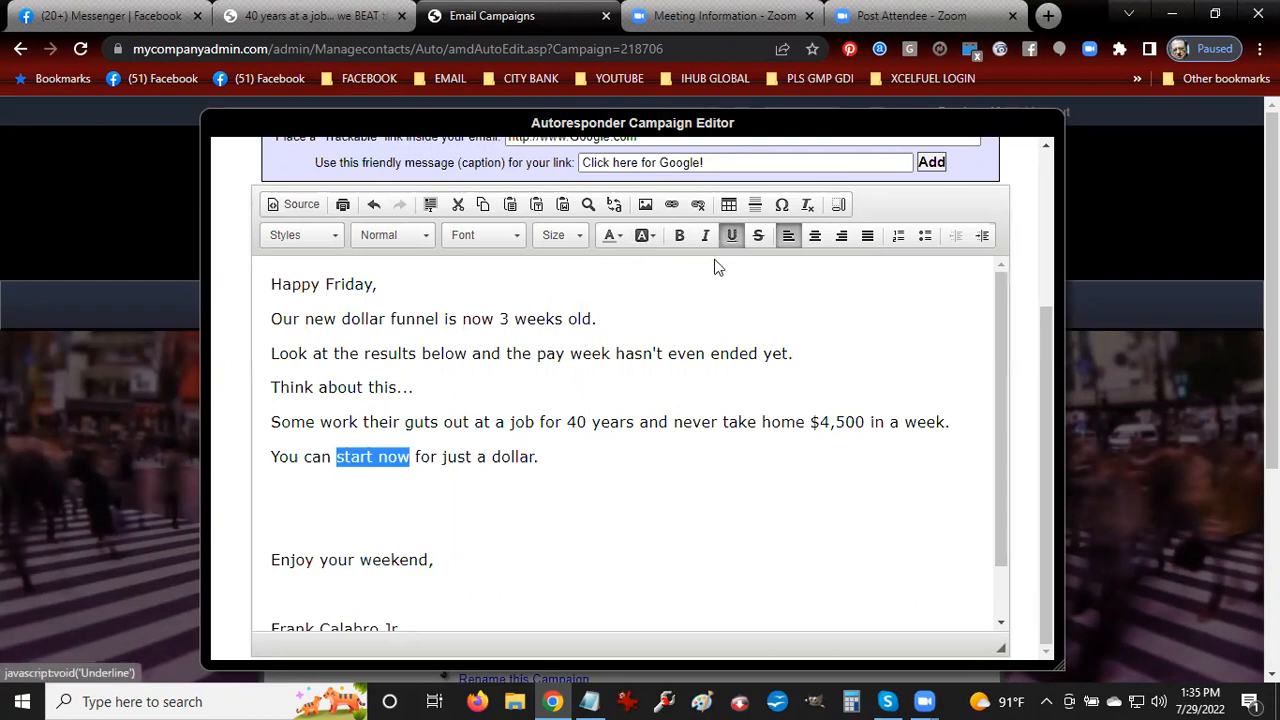
Delete the empty lines above and below "Enjoy your weekend," in the email body
left_click(558, 482)
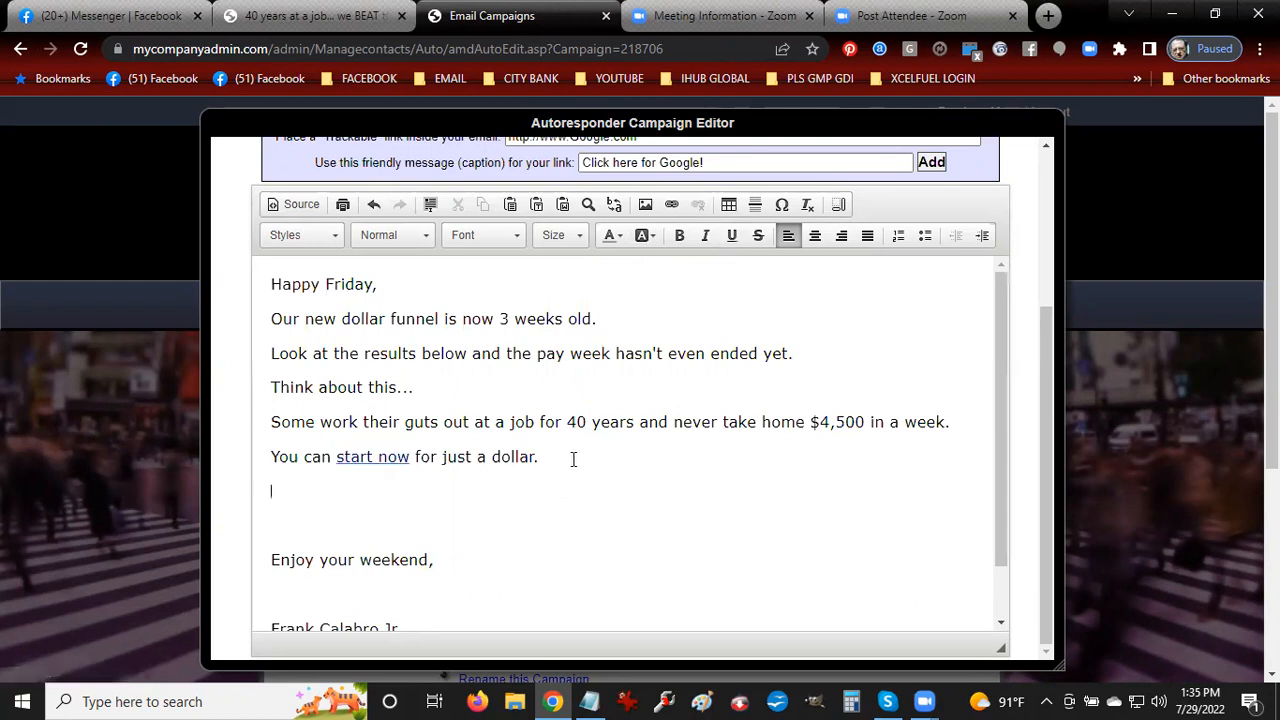
key("Delete")
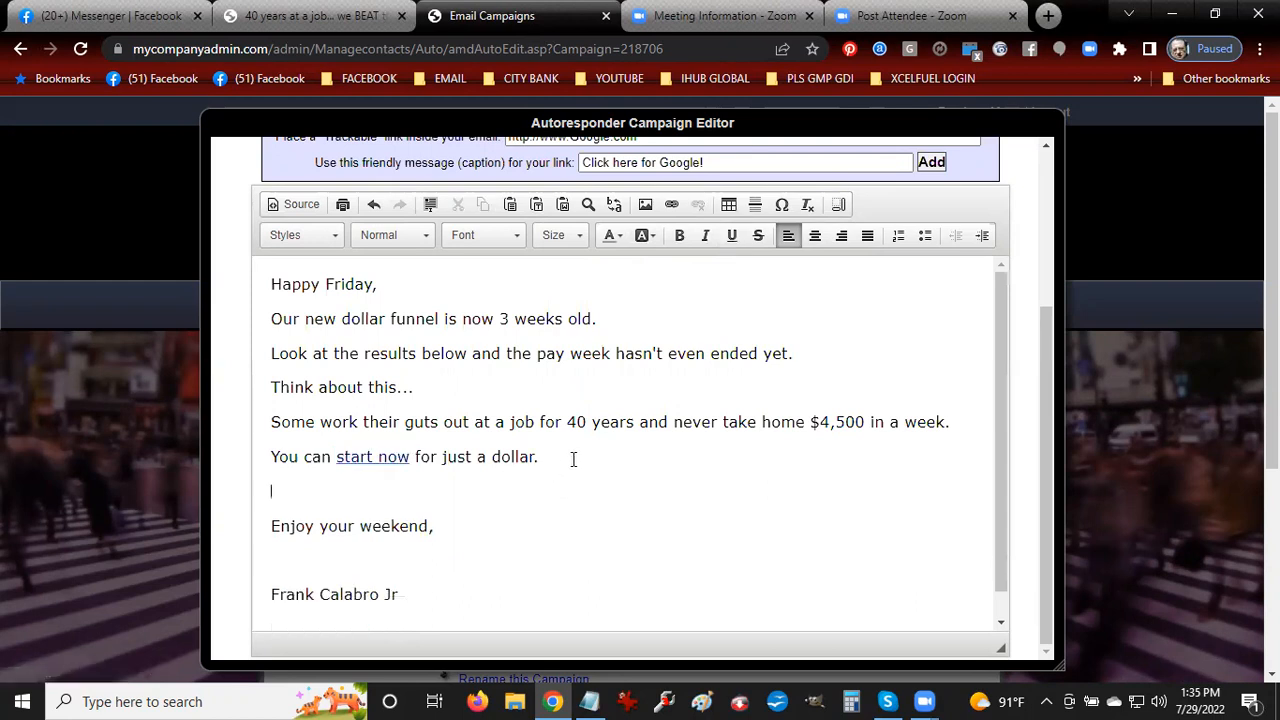
key("Delete")
key("Down")
key("Delete")
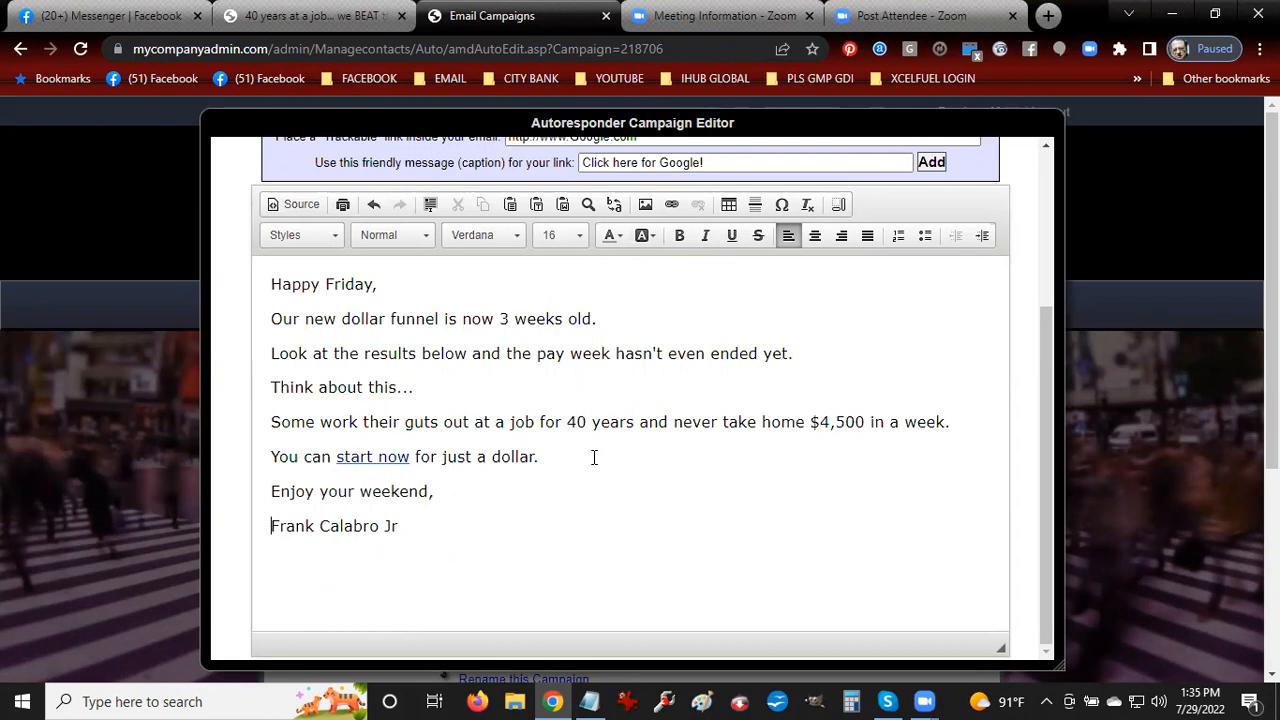
Check the commissions image below the signature in the original newsletter and return to the campaign email
left_click(310, 16)
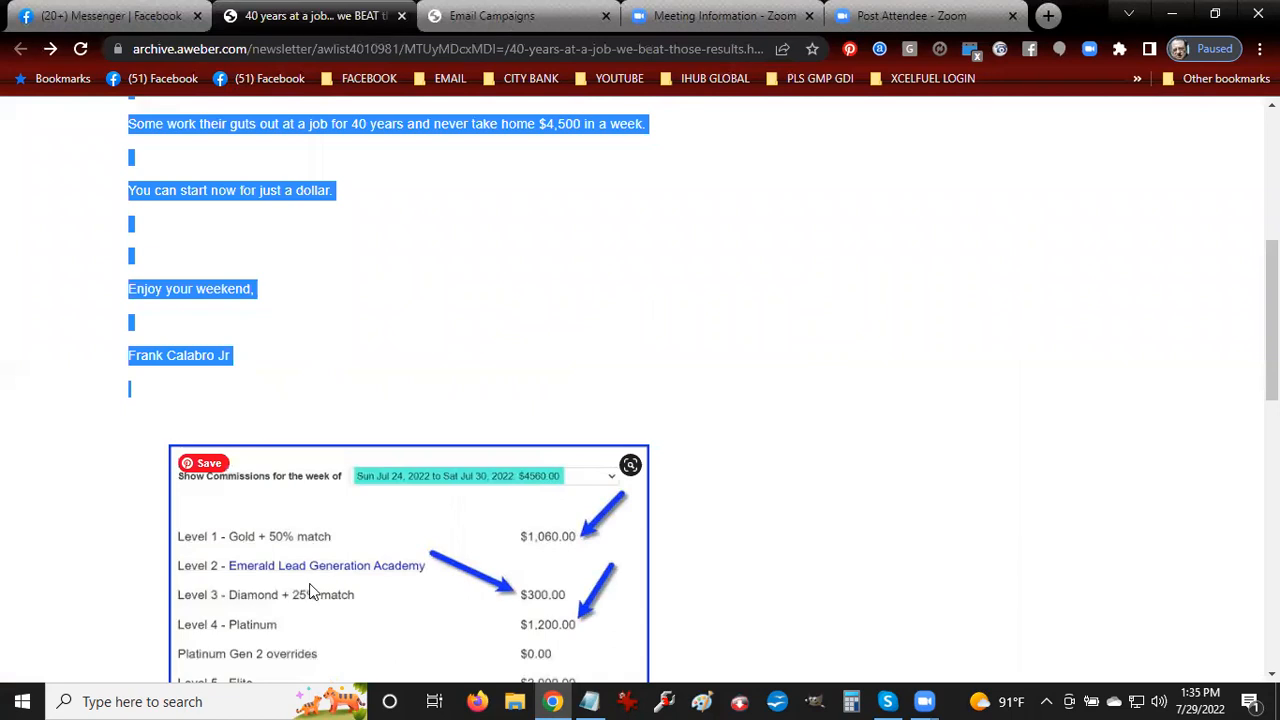
left_click(180, 441)
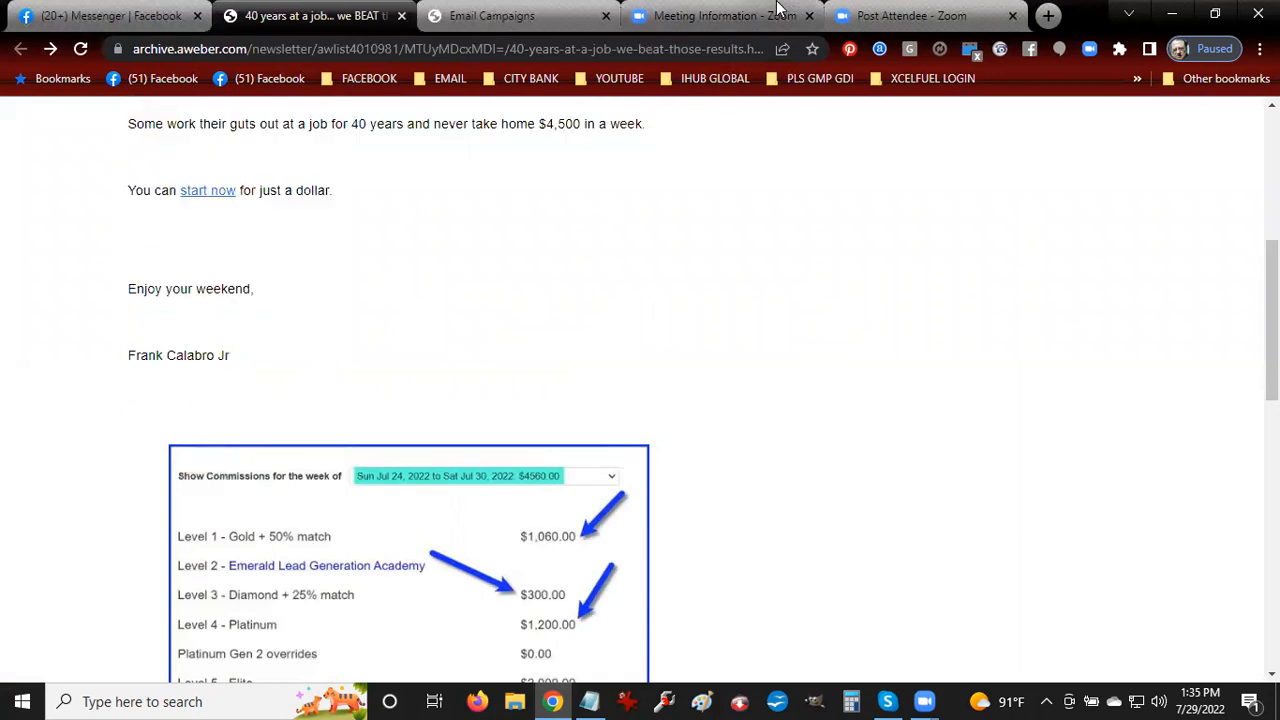
left_click(530, 16)
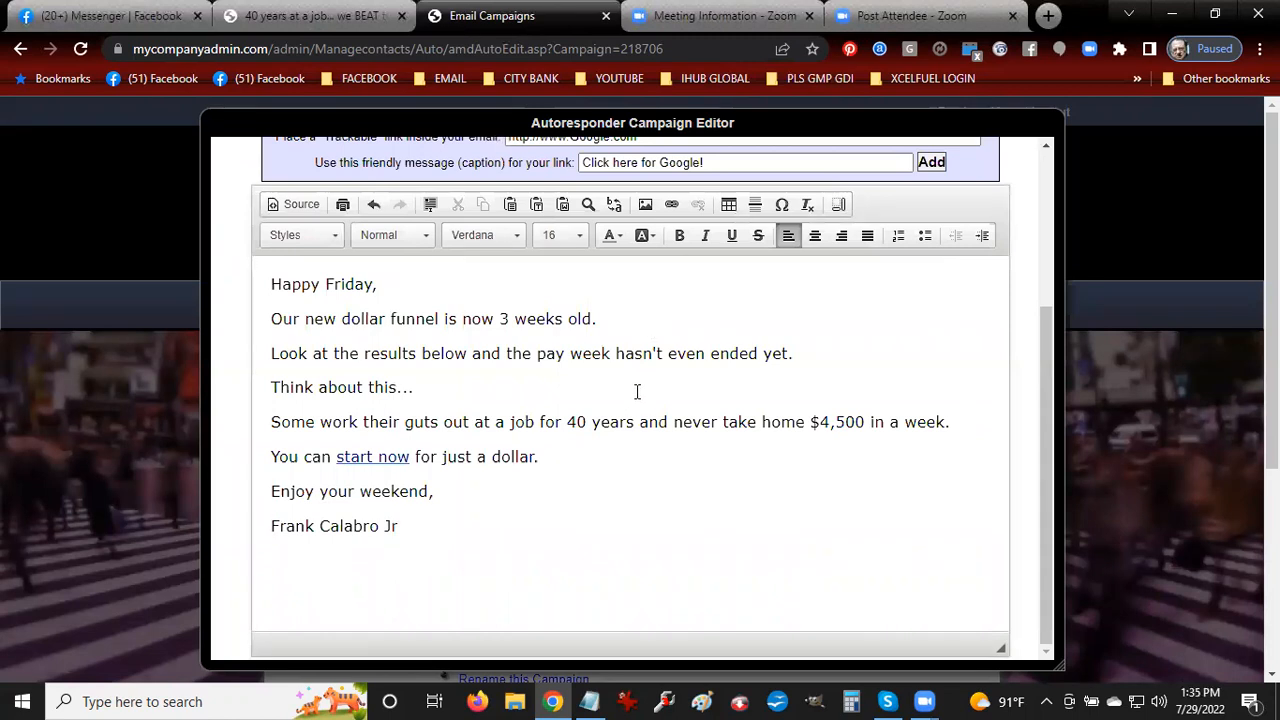
Start a new line below the signature and browse the server's My Library folder for an image to insert
key("End")
key("Return")
left_click(645, 206)
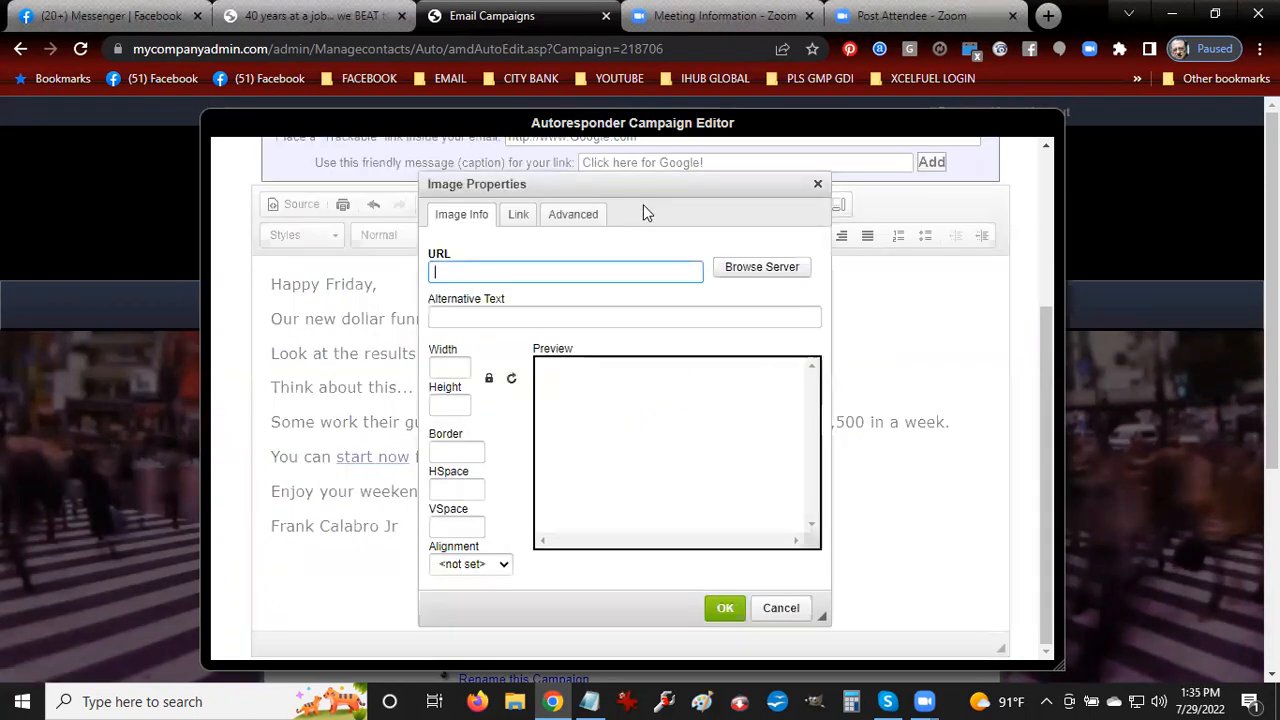
left_click(761, 268)
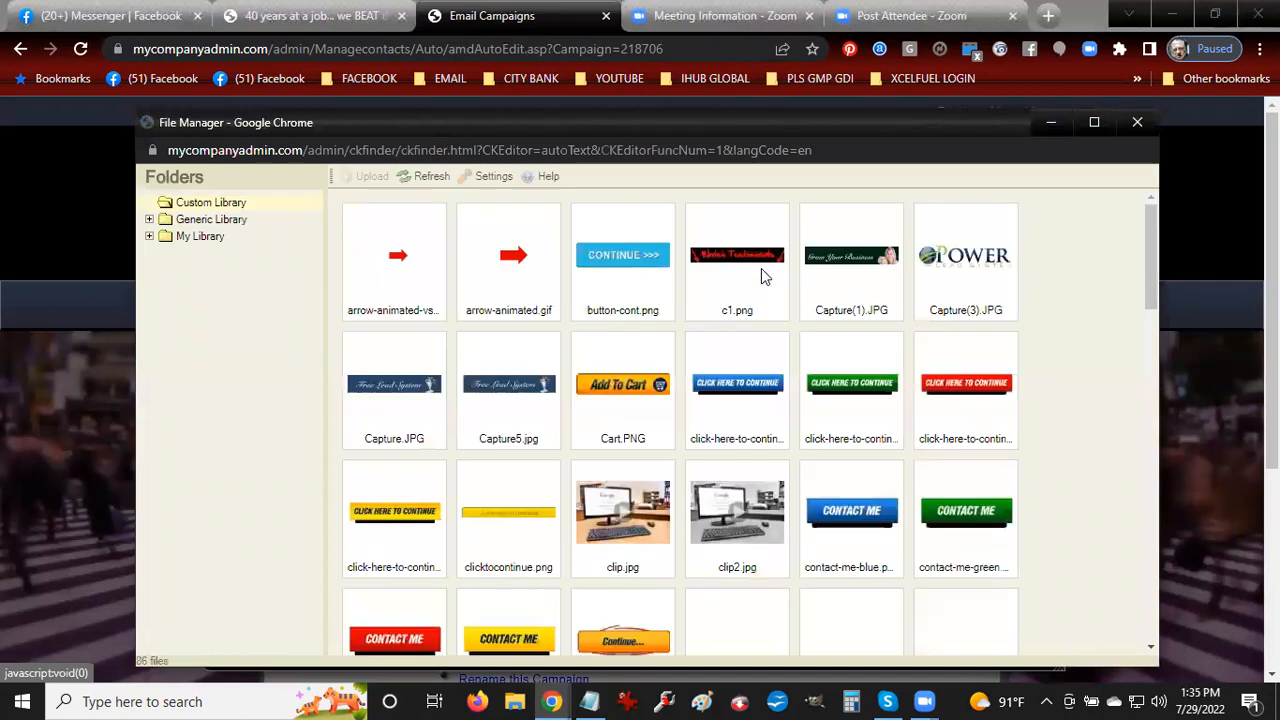
left_click(199, 237)
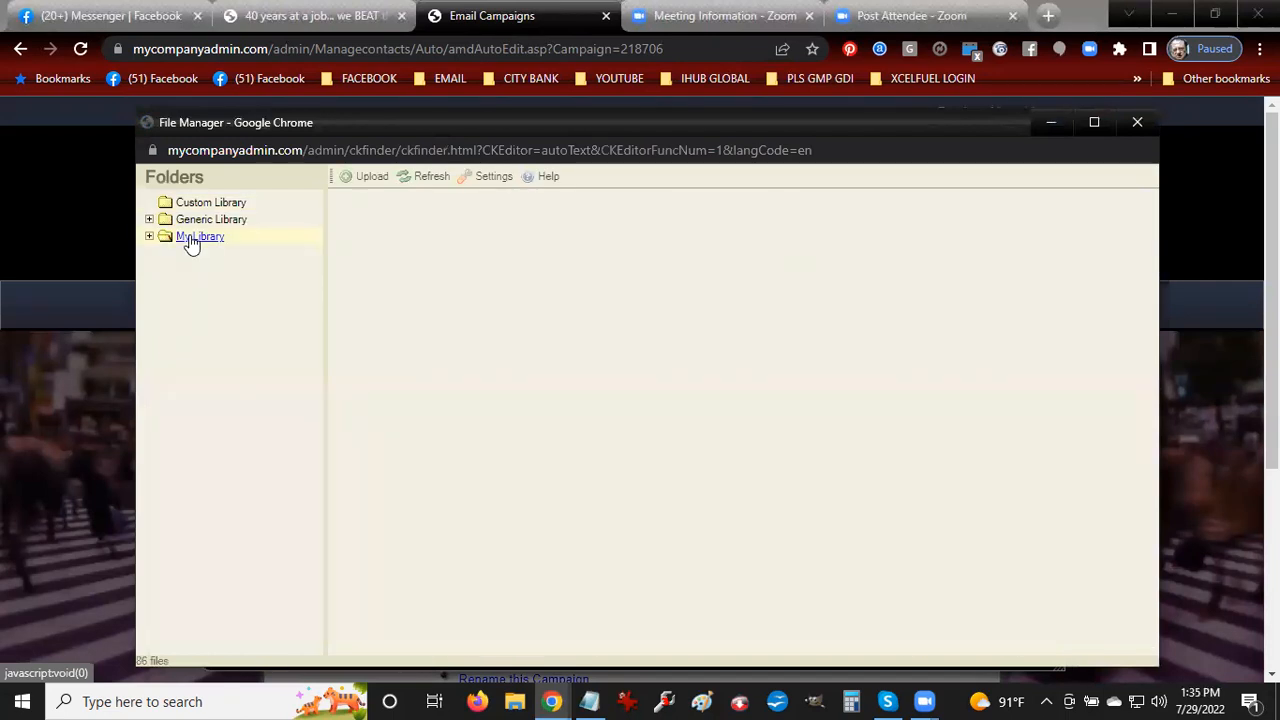
Upload the 4560K-PROOF image from the CASH NOW IMAGES folder to My Library and choose it for the email
left_click(370, 180)
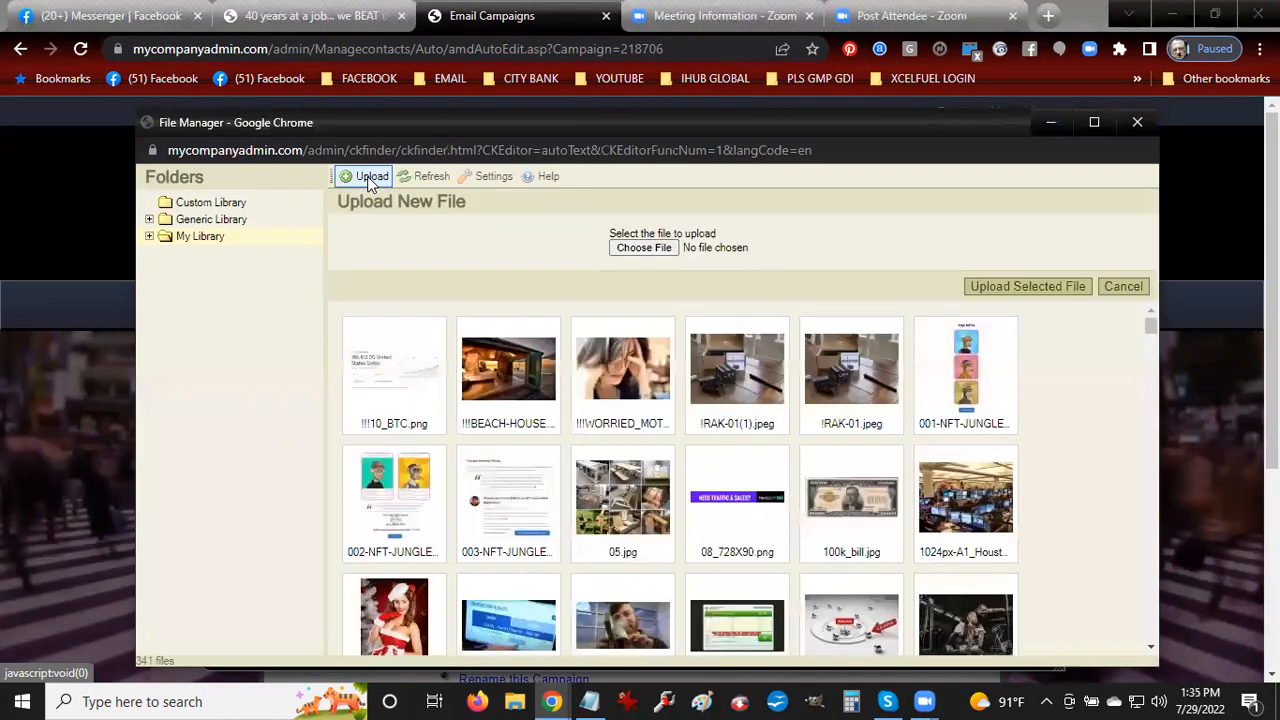
left_click(630, 248)
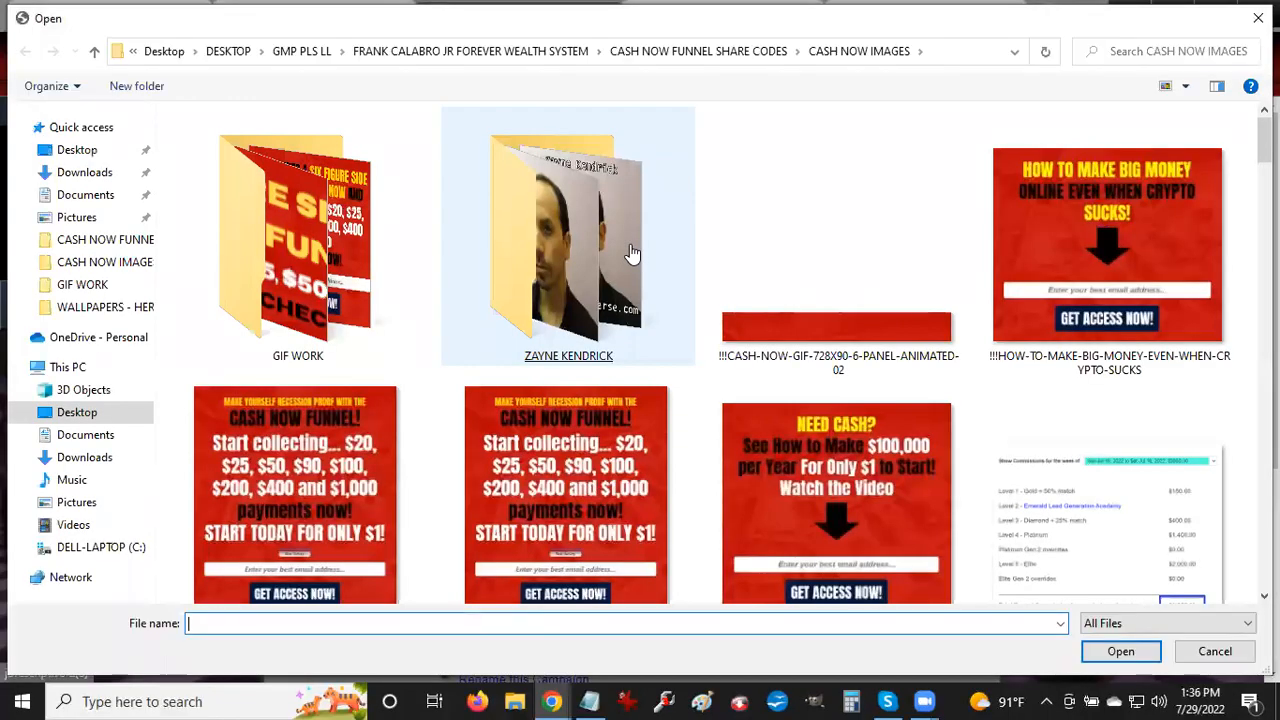
left_click_drag(1265, 138, 1265, 230)
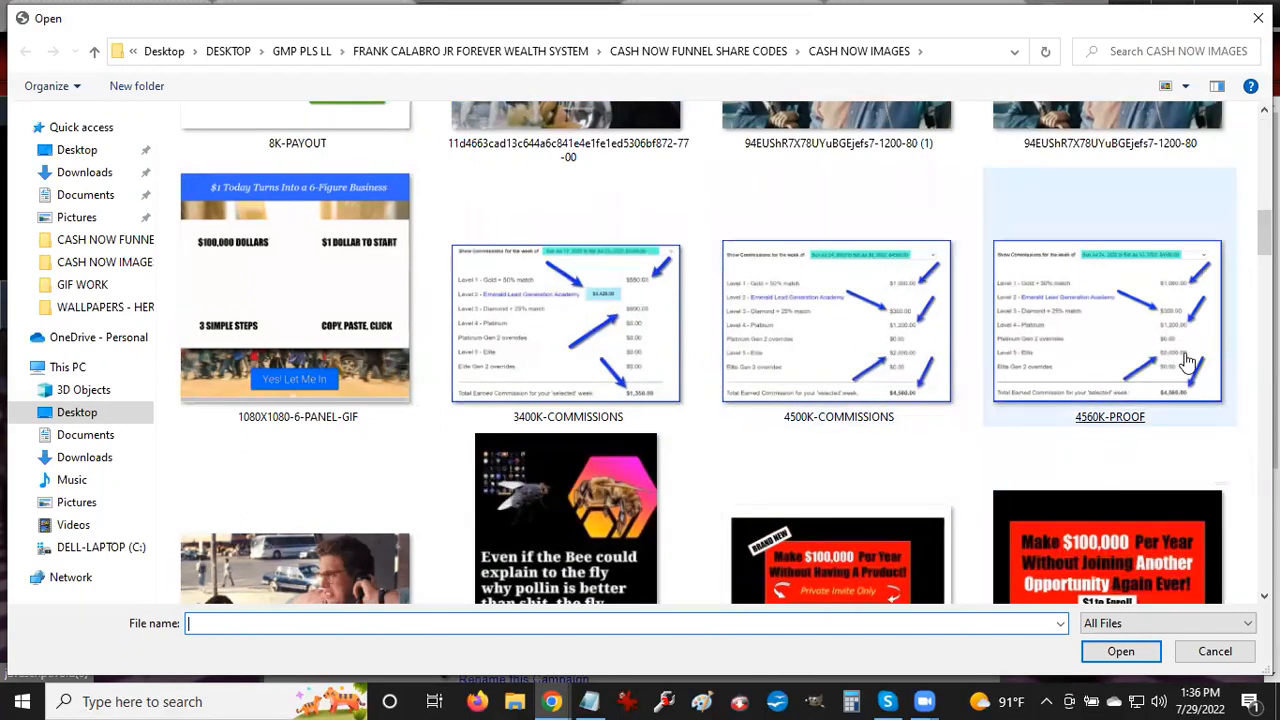
double_click(1144, 338)
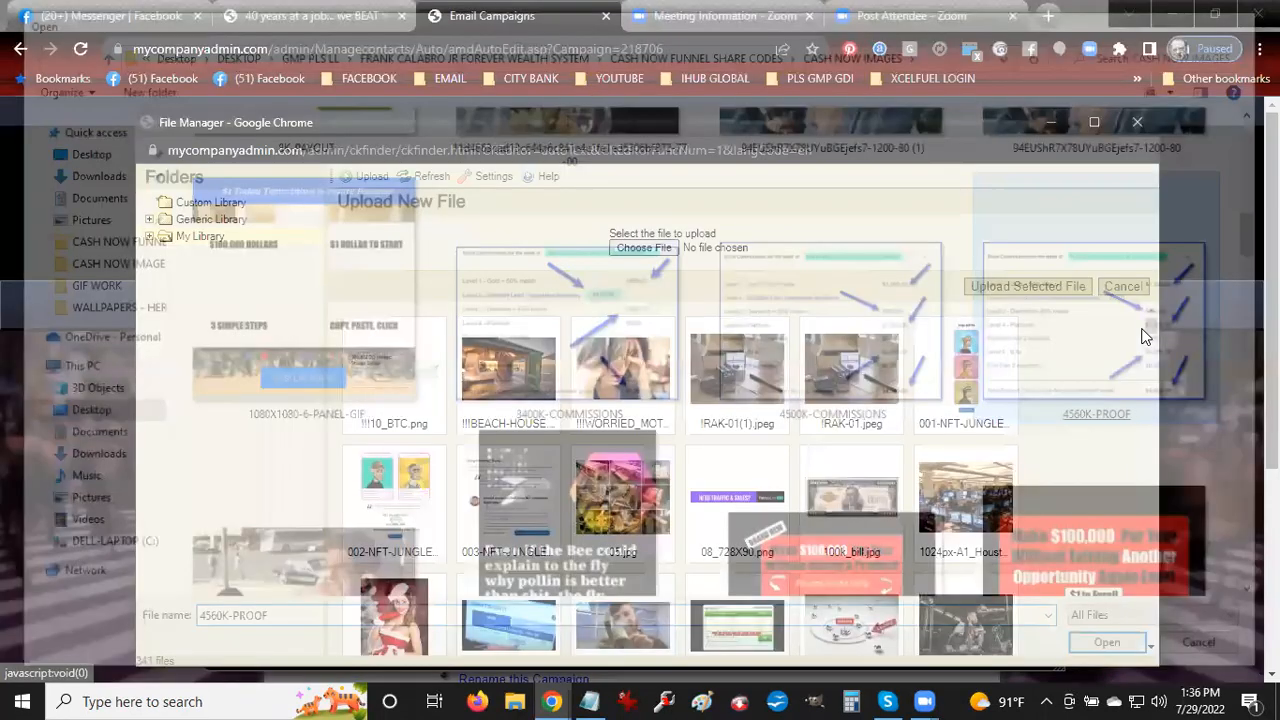
left_click(1001, 287)
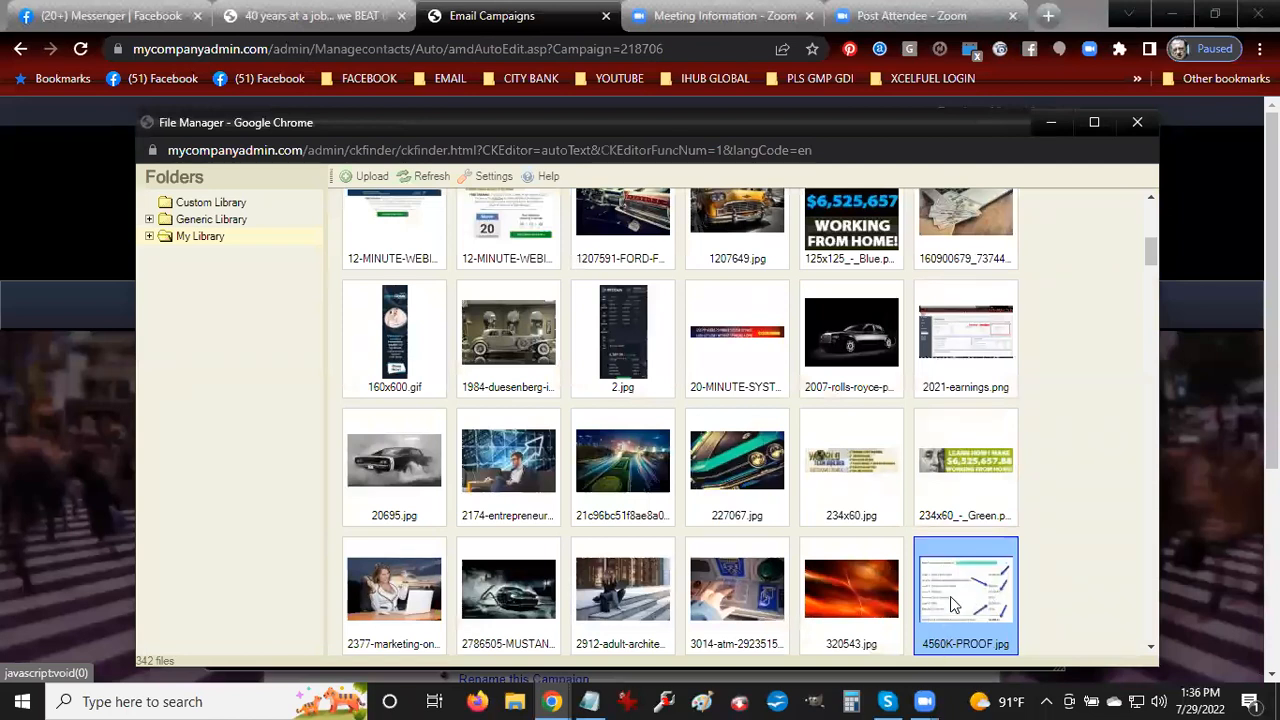
double_click(950, 596)
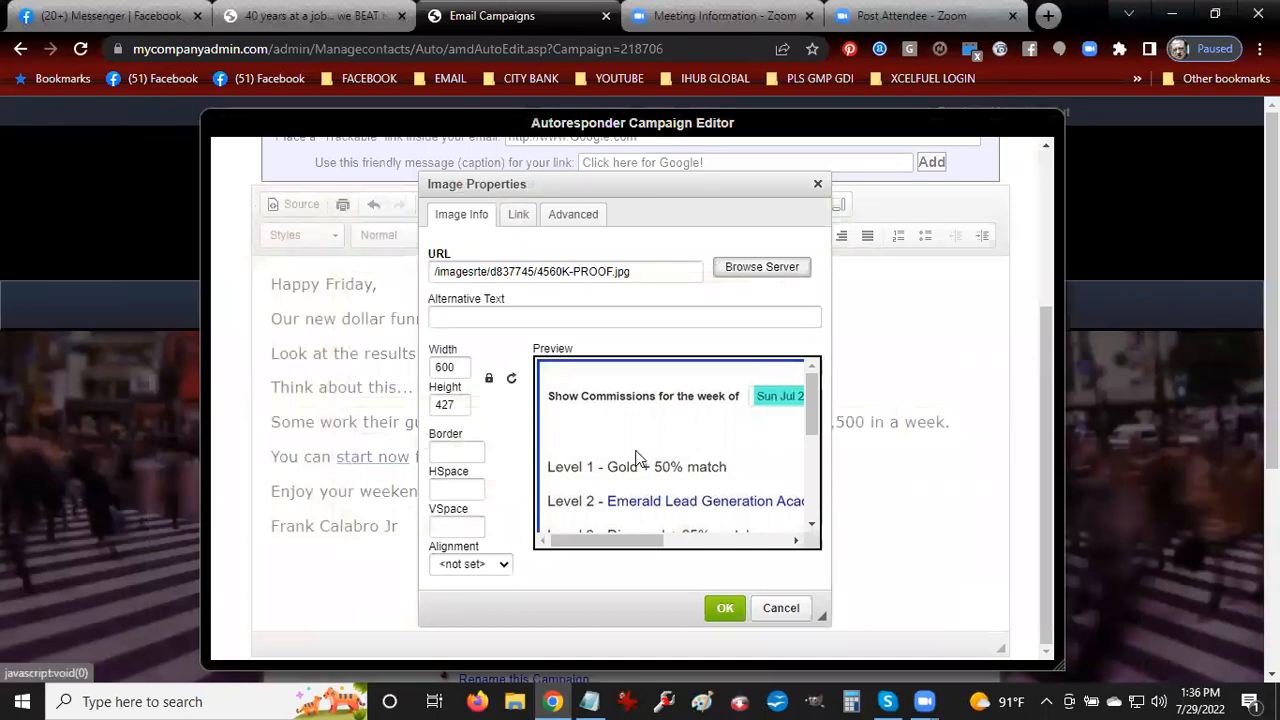
Set the image's width to 500 with proportional height, and its horizontal and vertical spacing to 8
double_click(455, 368)
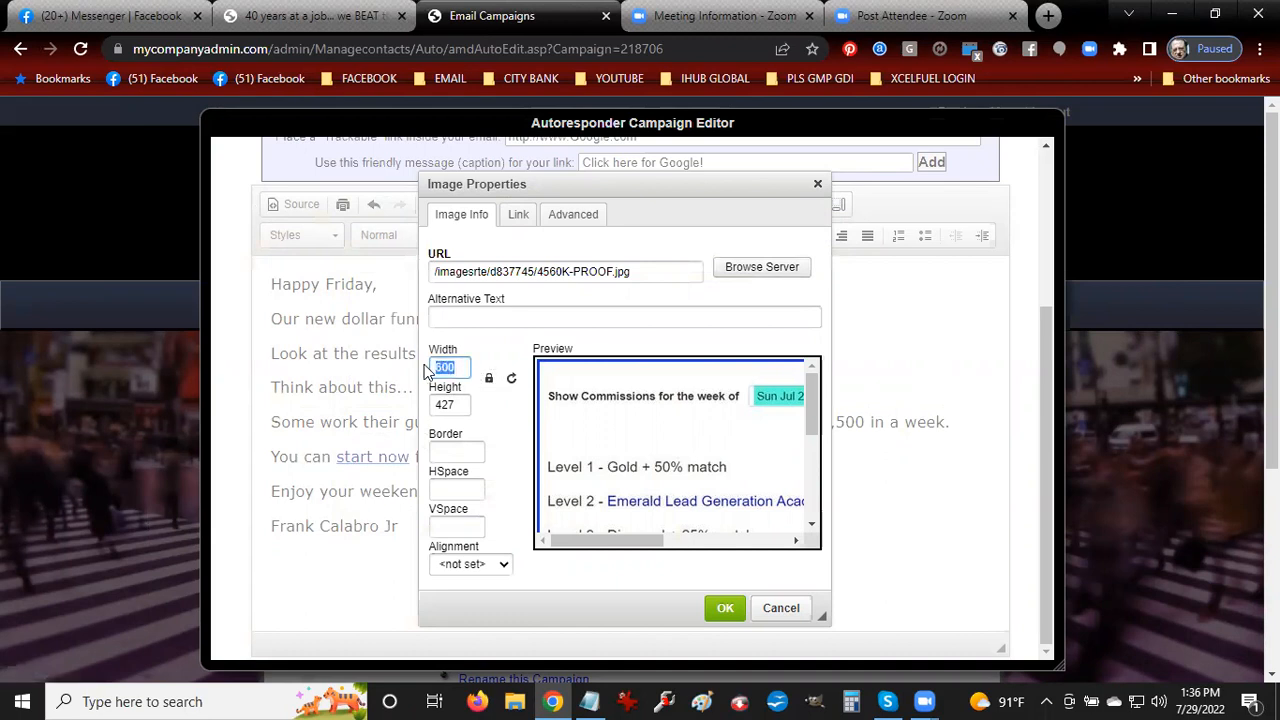
type("500")
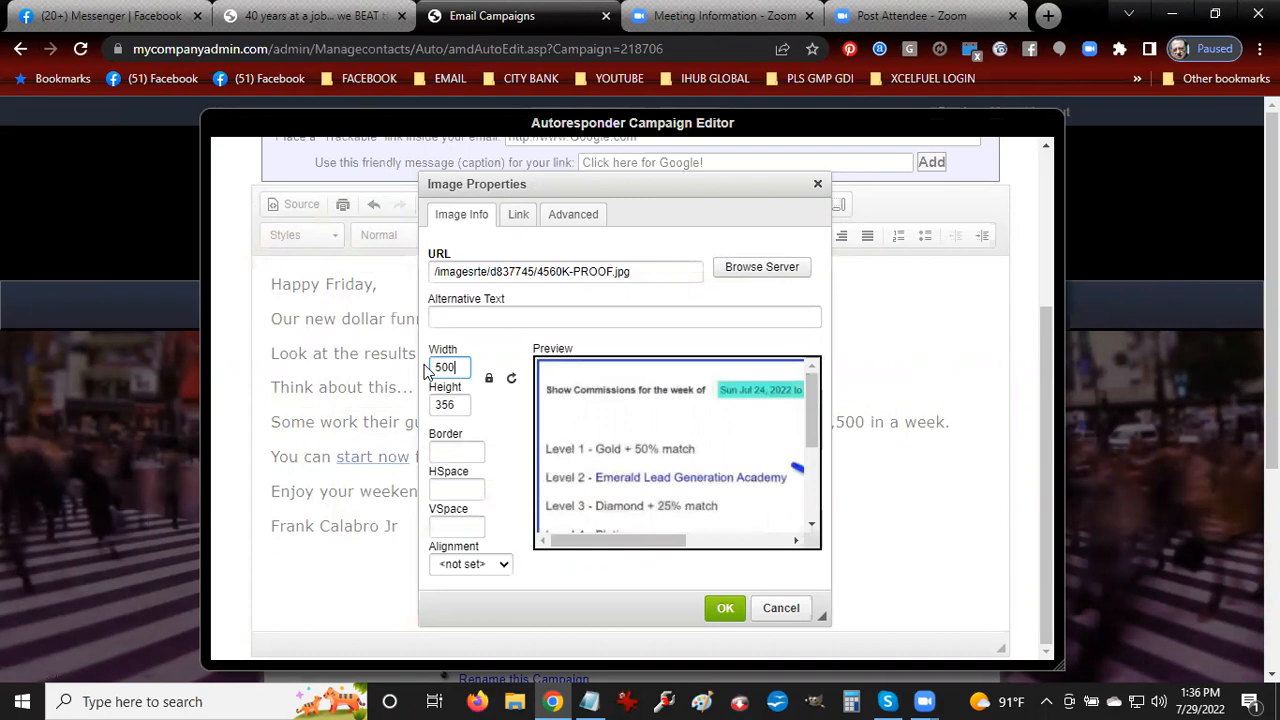
left_click(455, 488)
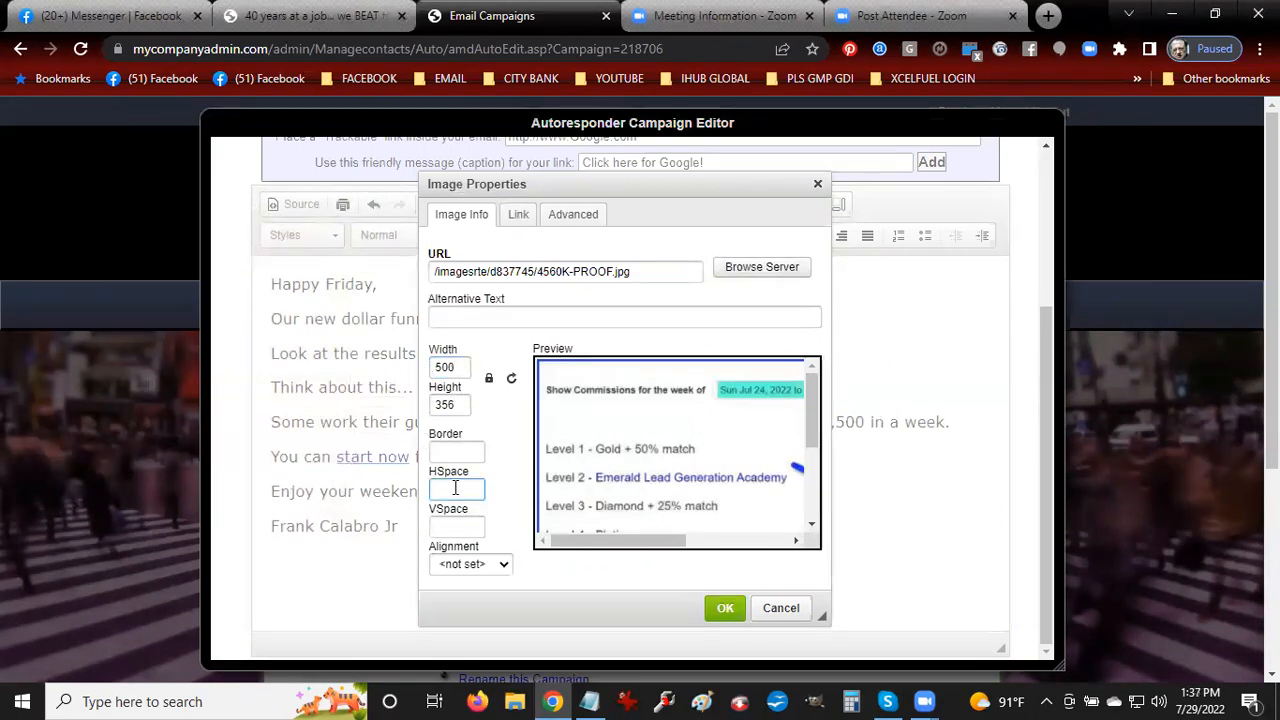
type("8")
left_click(453, 528)
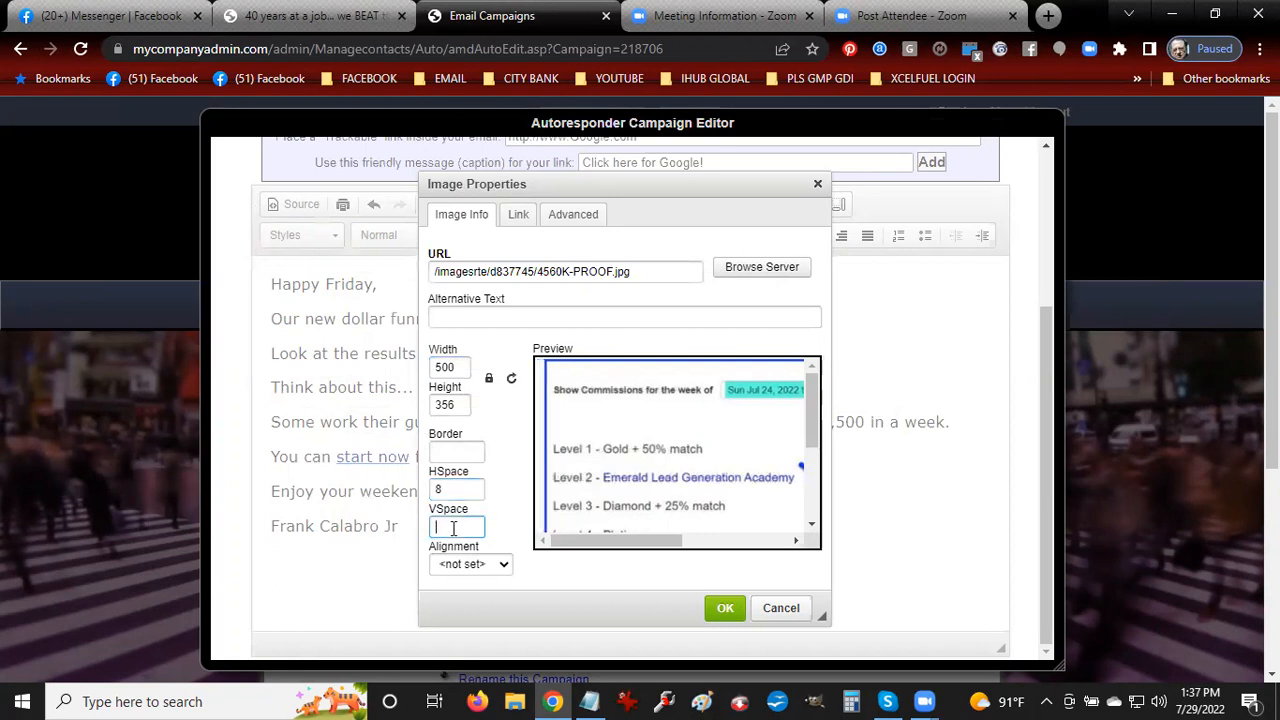
type("8")
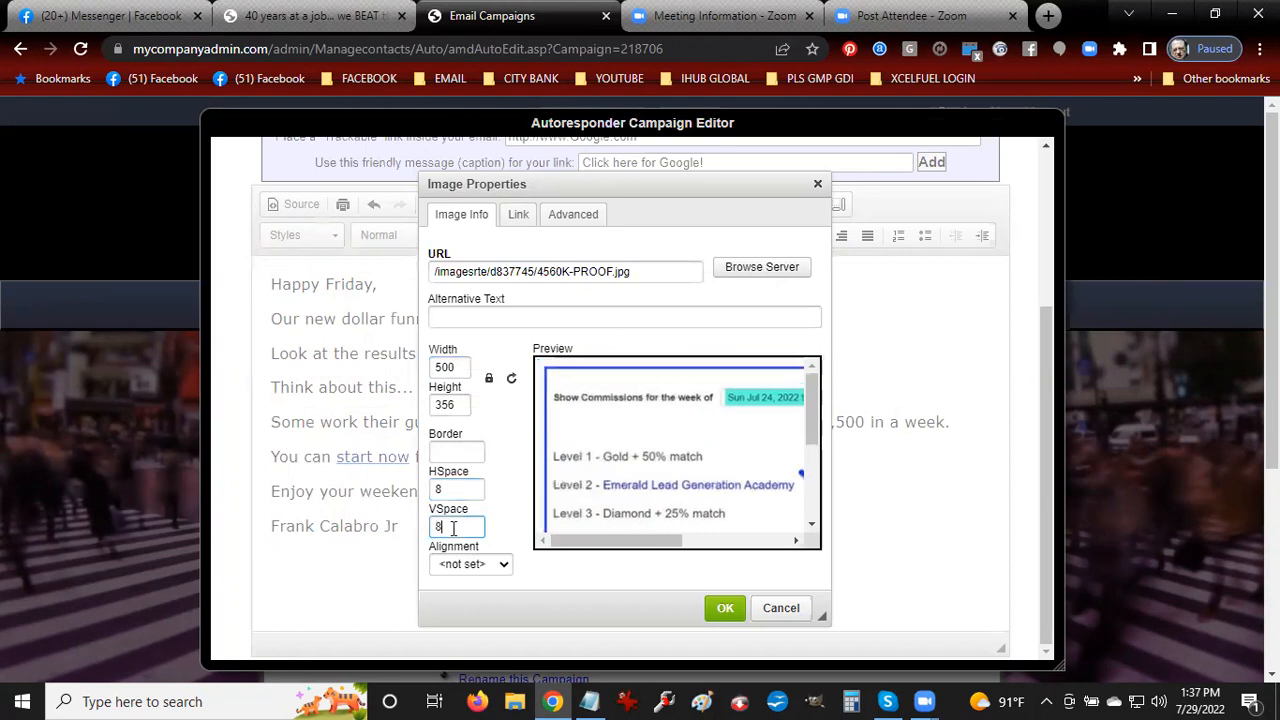
left_click(516, 222)
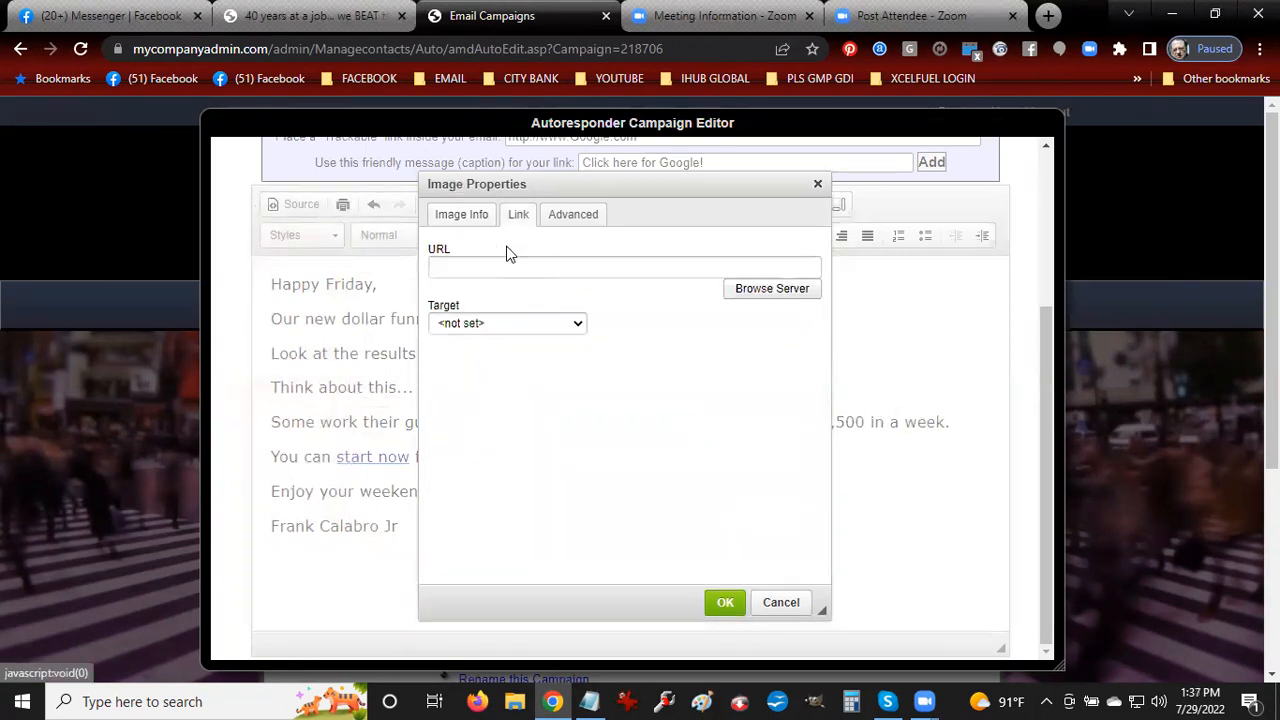
left_click(504, 266)
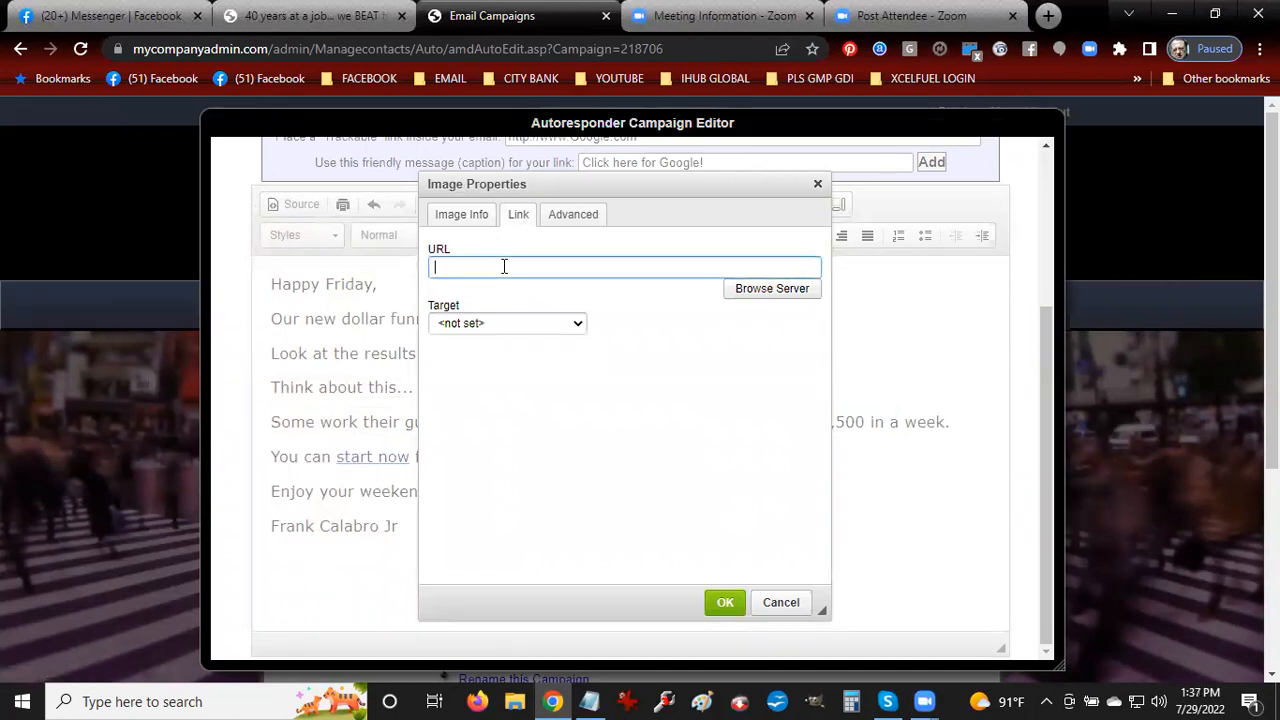
type("http://orientation.onehundredgrandayear.com/")
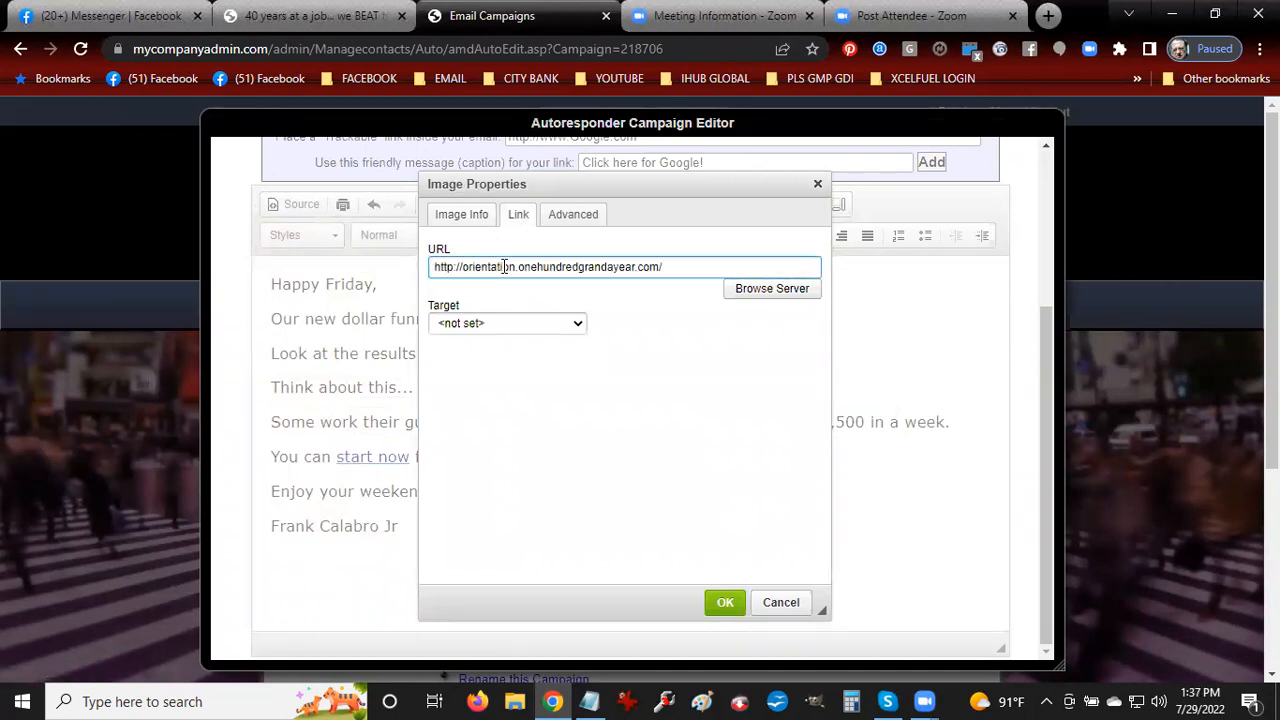
left_click(535, 331)
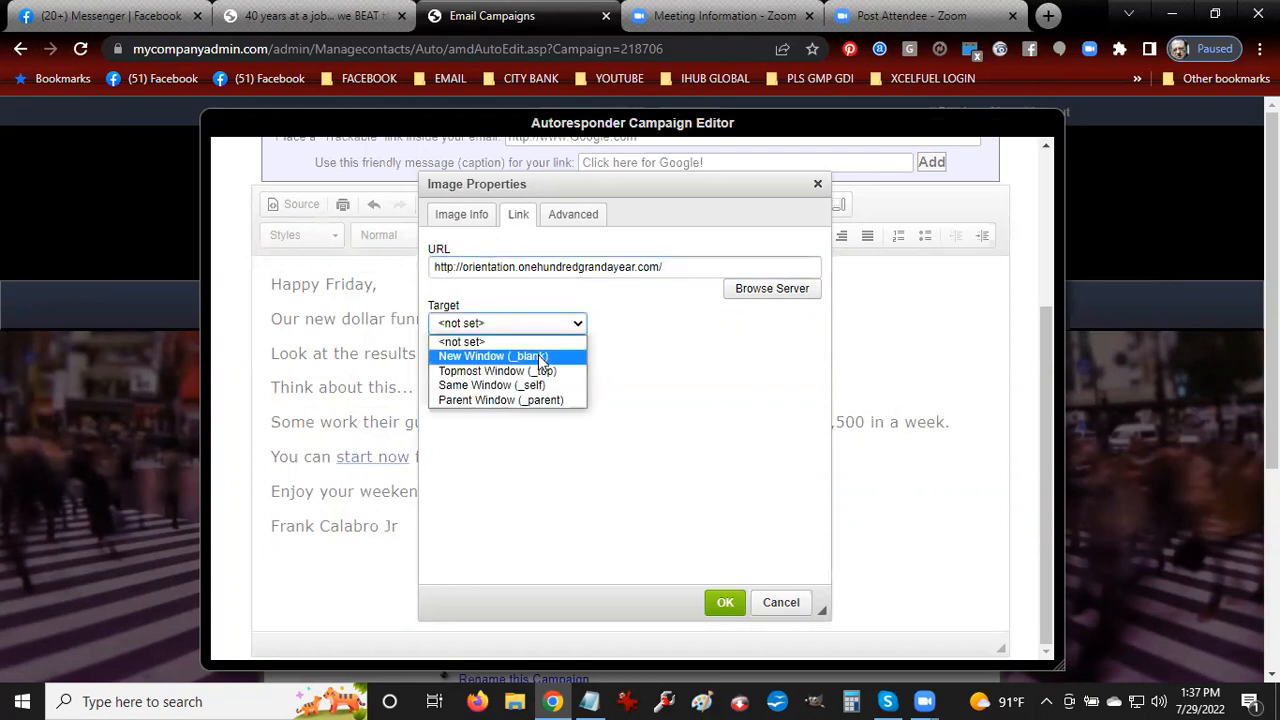
left_click(538, 356)
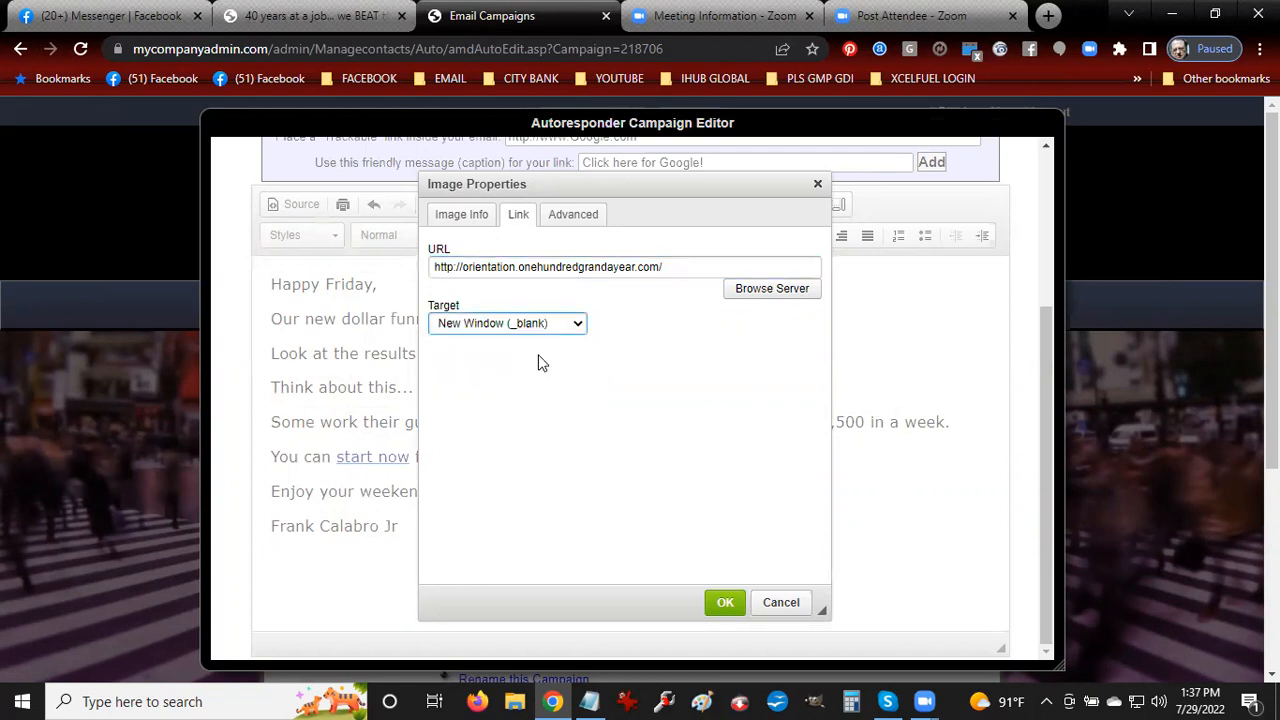
left_click(725, 604)
Save the changes to the campaign email and send its message to yourself immediately as a test
left_click_drag(995, 364, 997, 523)
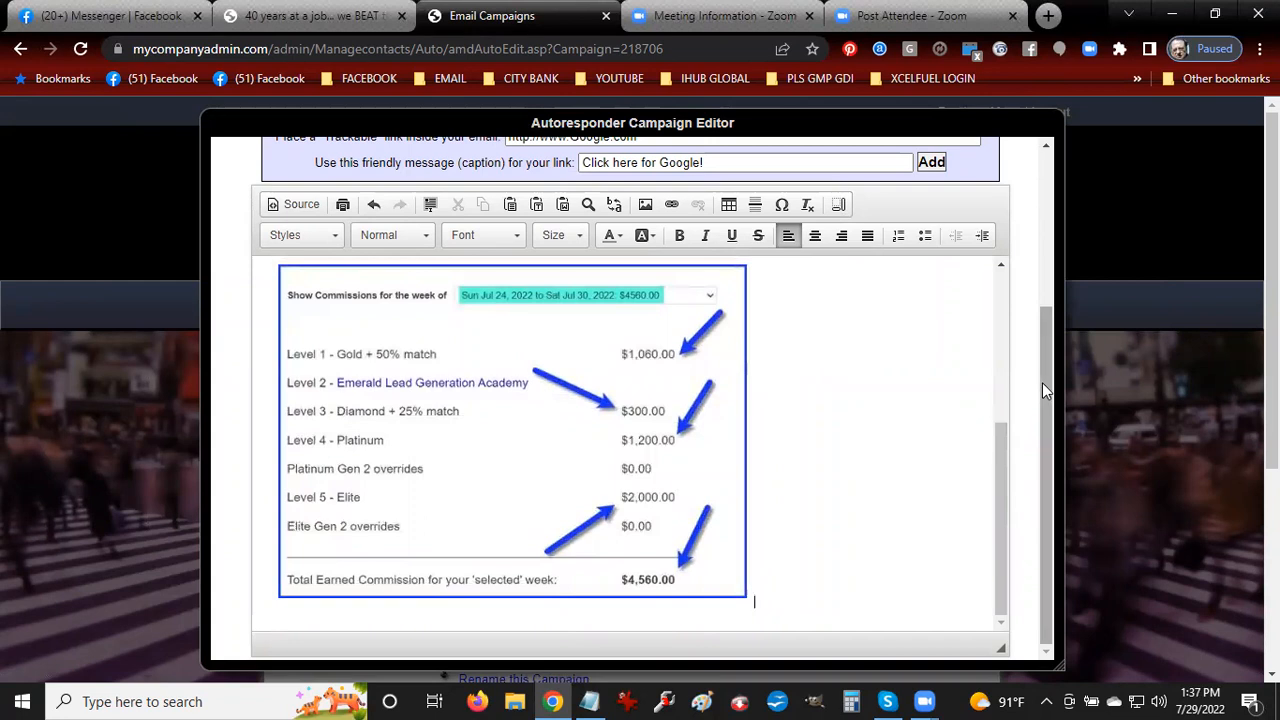
left_click_drag(1040, 411, 1048, 200)
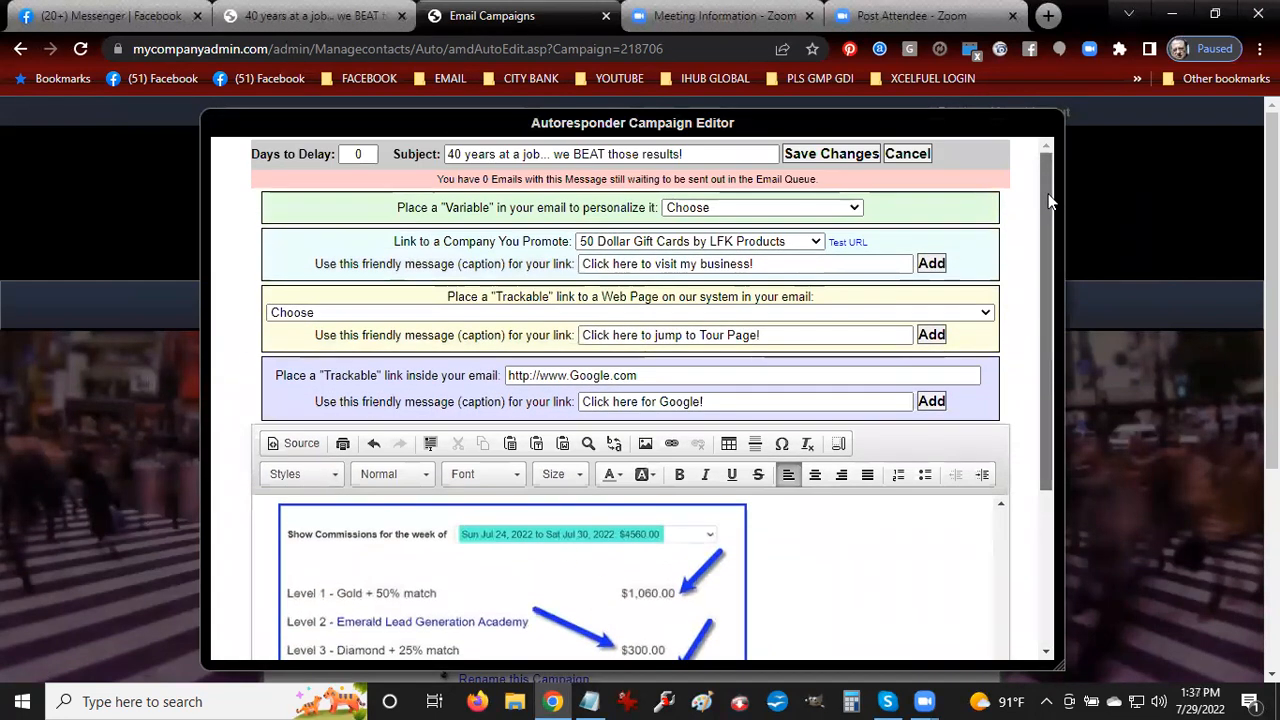
left_click(813, 152)
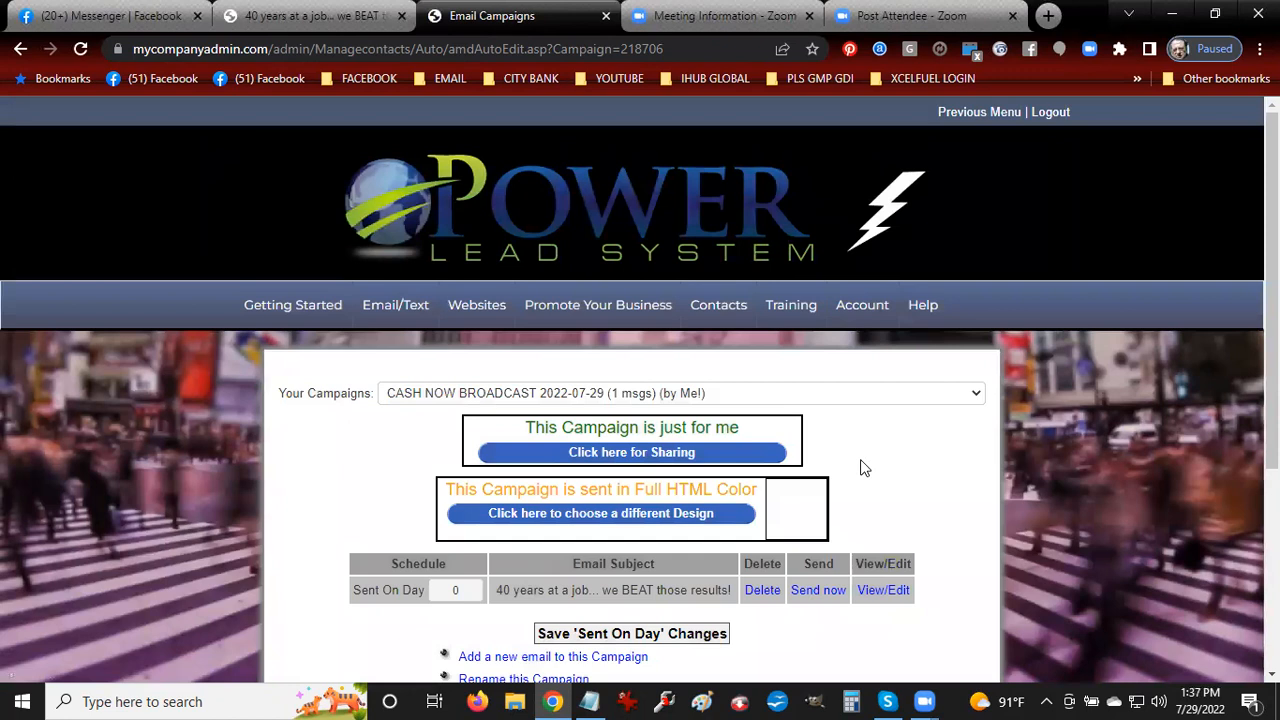
left_click(816, 596)
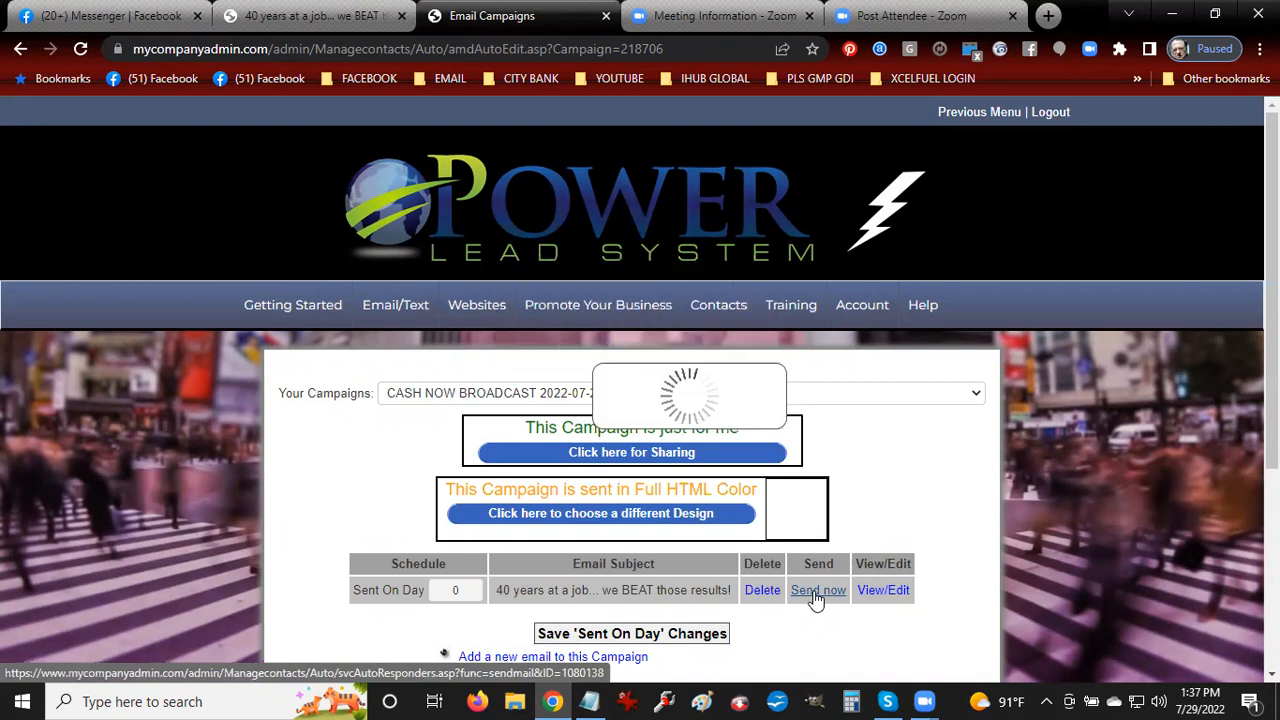
Open Gmail in a new browser tab and sign in to the account that receives the test email
left_click(1049, 16)
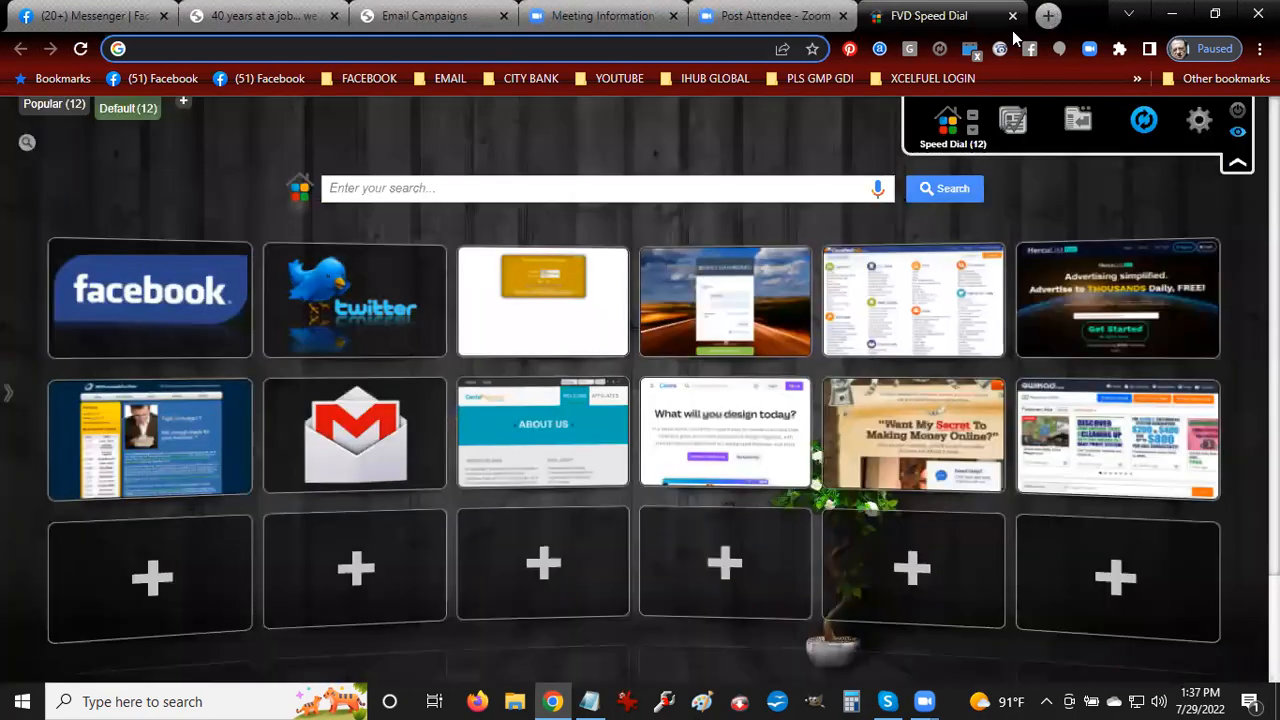
left_click(357, 424)
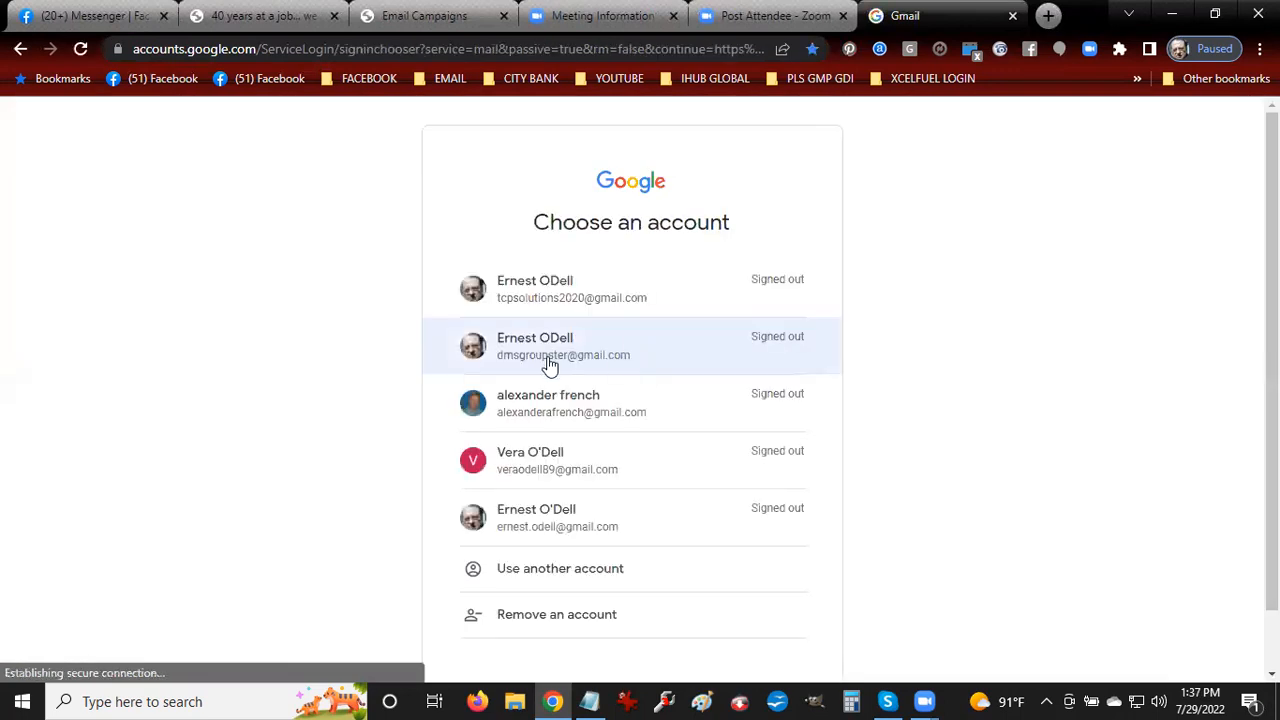
left_click(549, 359)
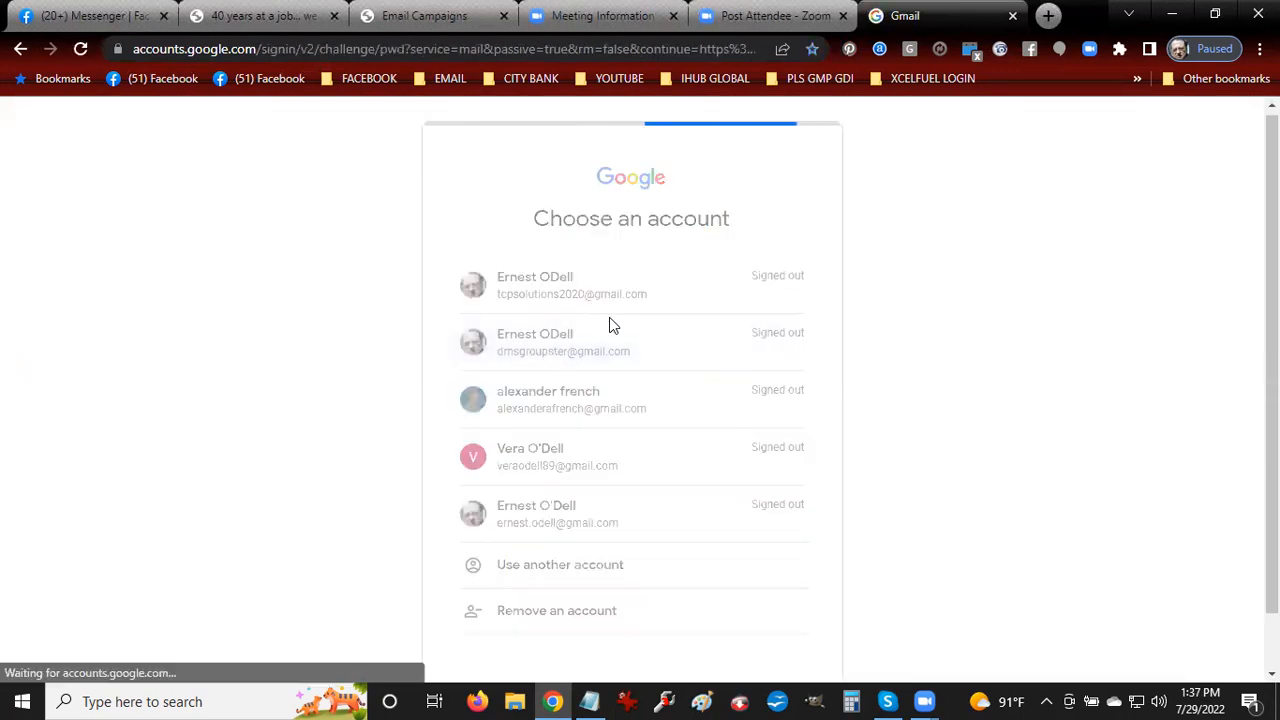
left_click(766, 490)
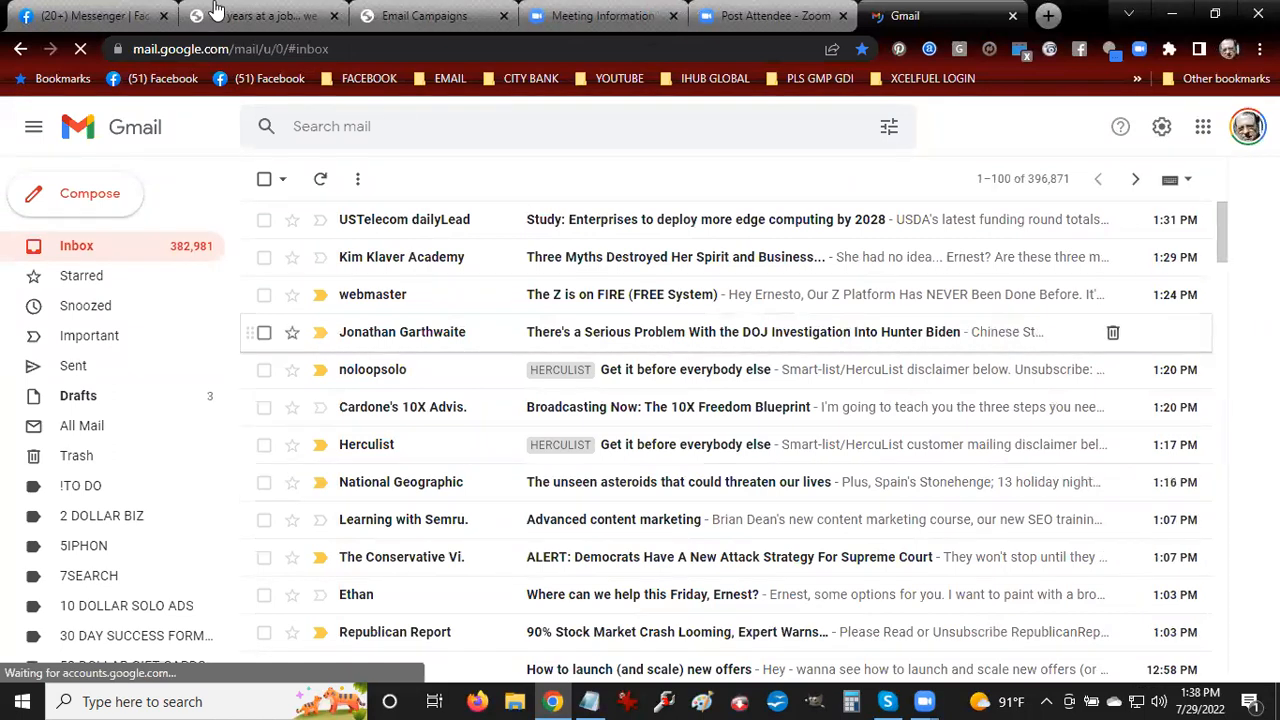
Refresh the inbox, open the "40 years at a job... we BEAT those results!" email and review its text
left_click(322, 180)
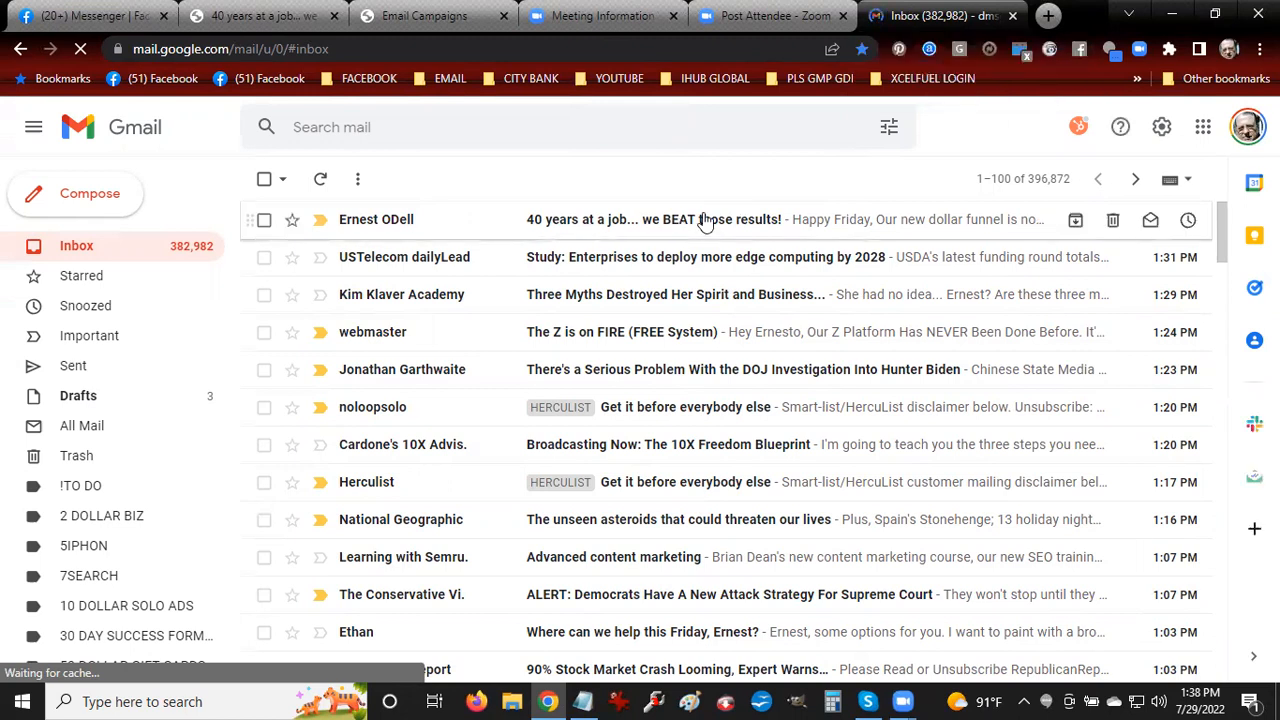
left_click(703, 220)
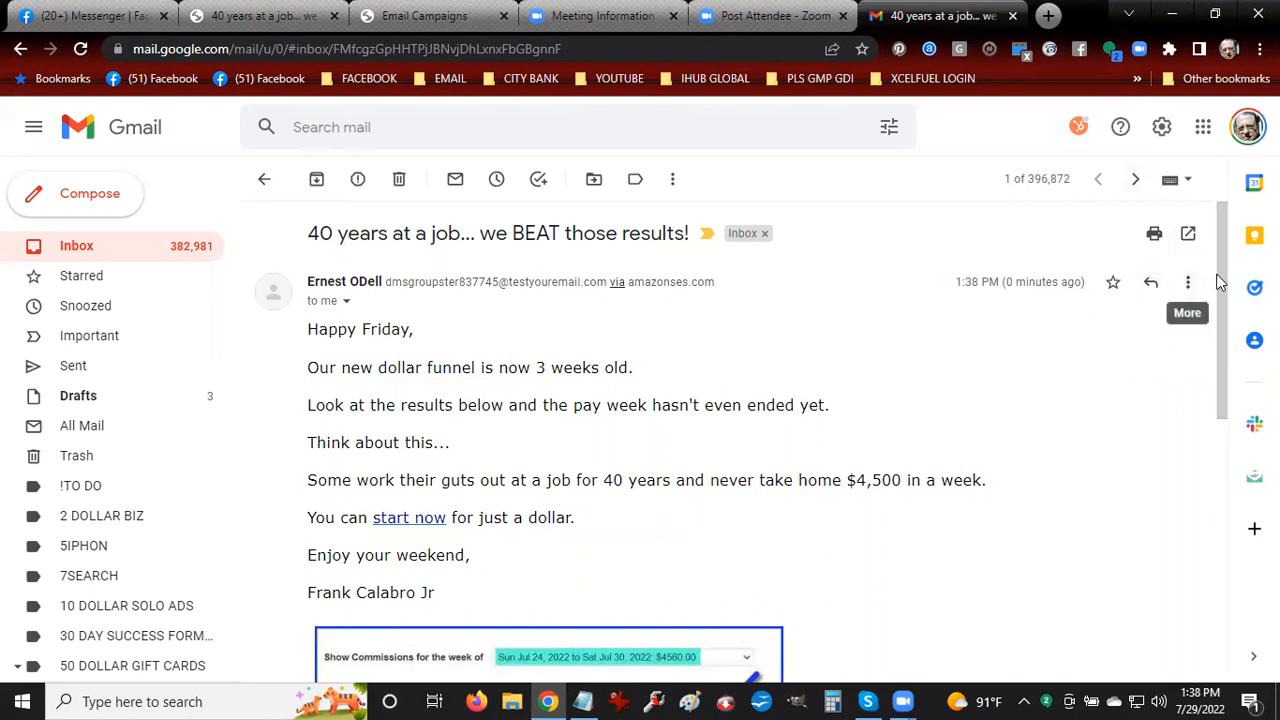
scroll(1220, 290, "down", 1)
left_click_drag(1220, 290, 1215, 318)
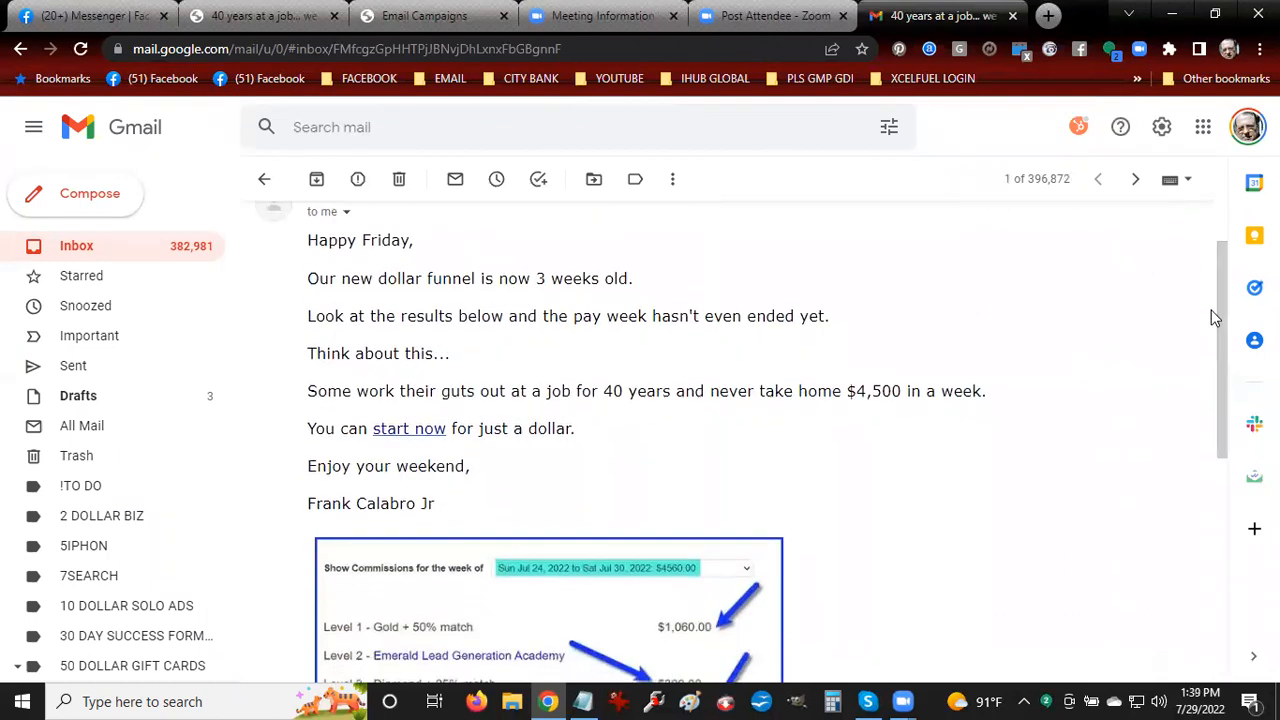
Test the "start now" link and the commissions image's link in the received email, closing each opened page
left_click(405, 430)
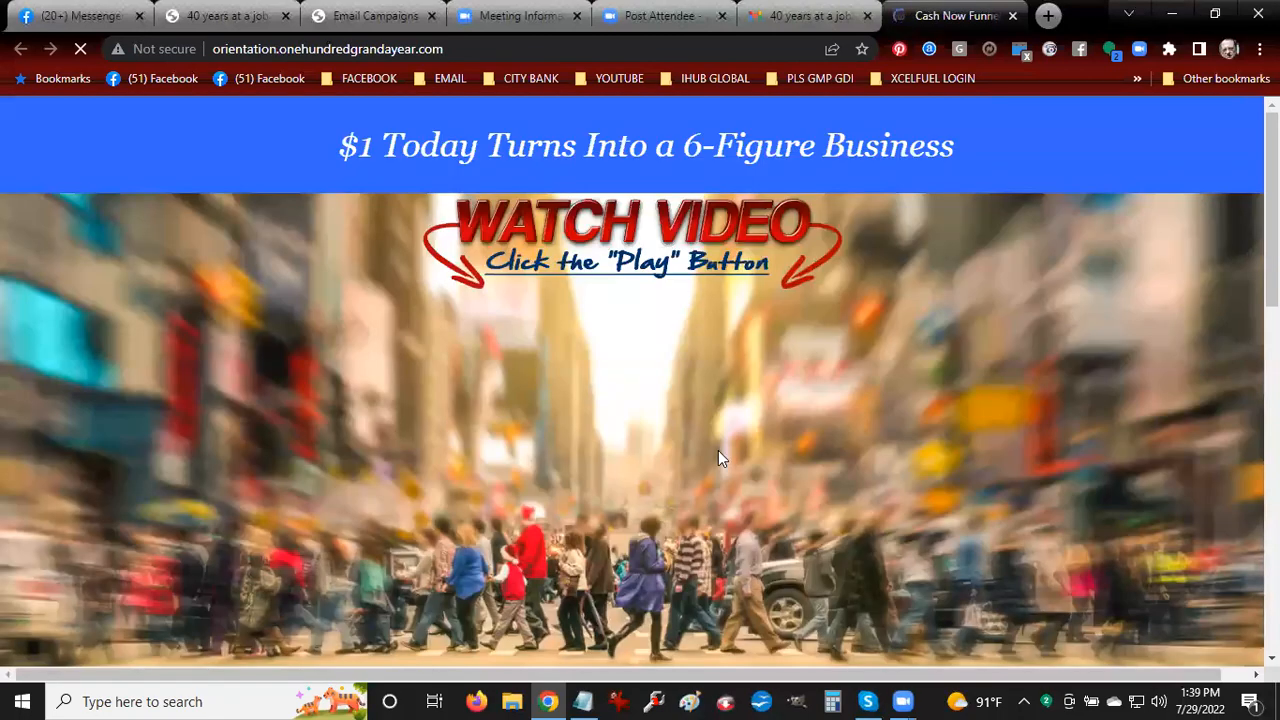
left_click(1013, 16)
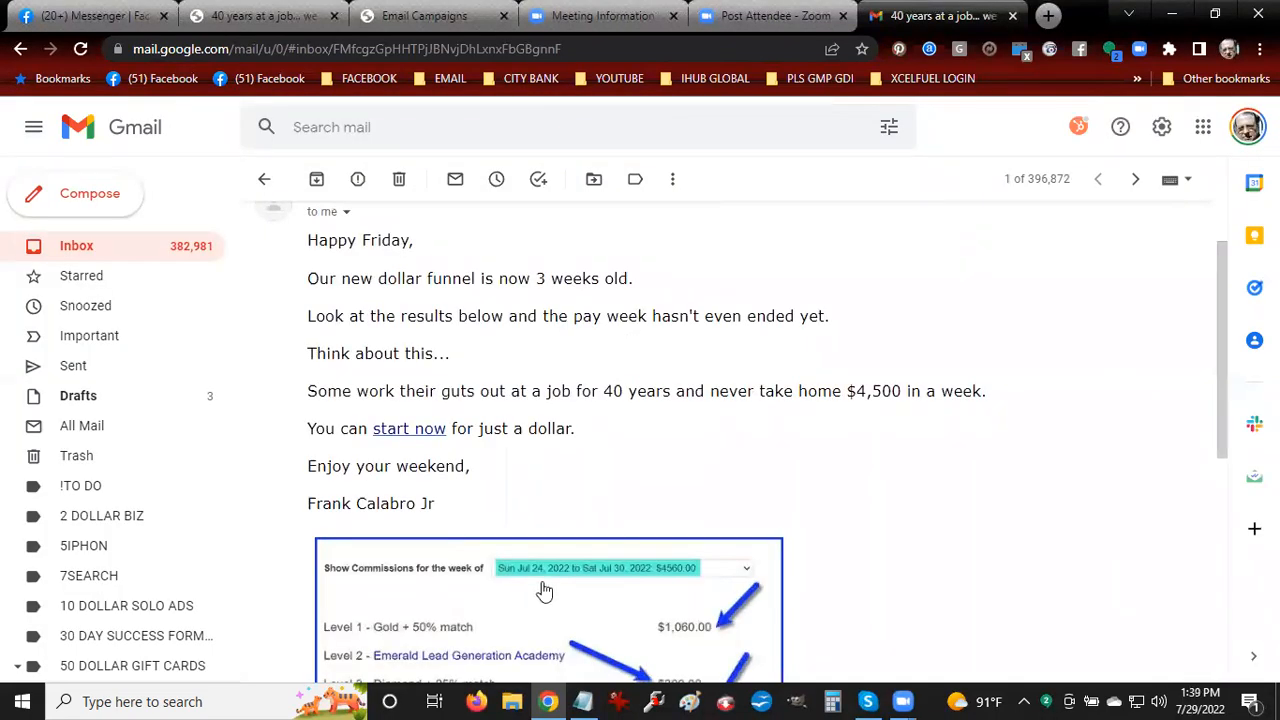
left_click_drag(1222, 288, 1220, 422)
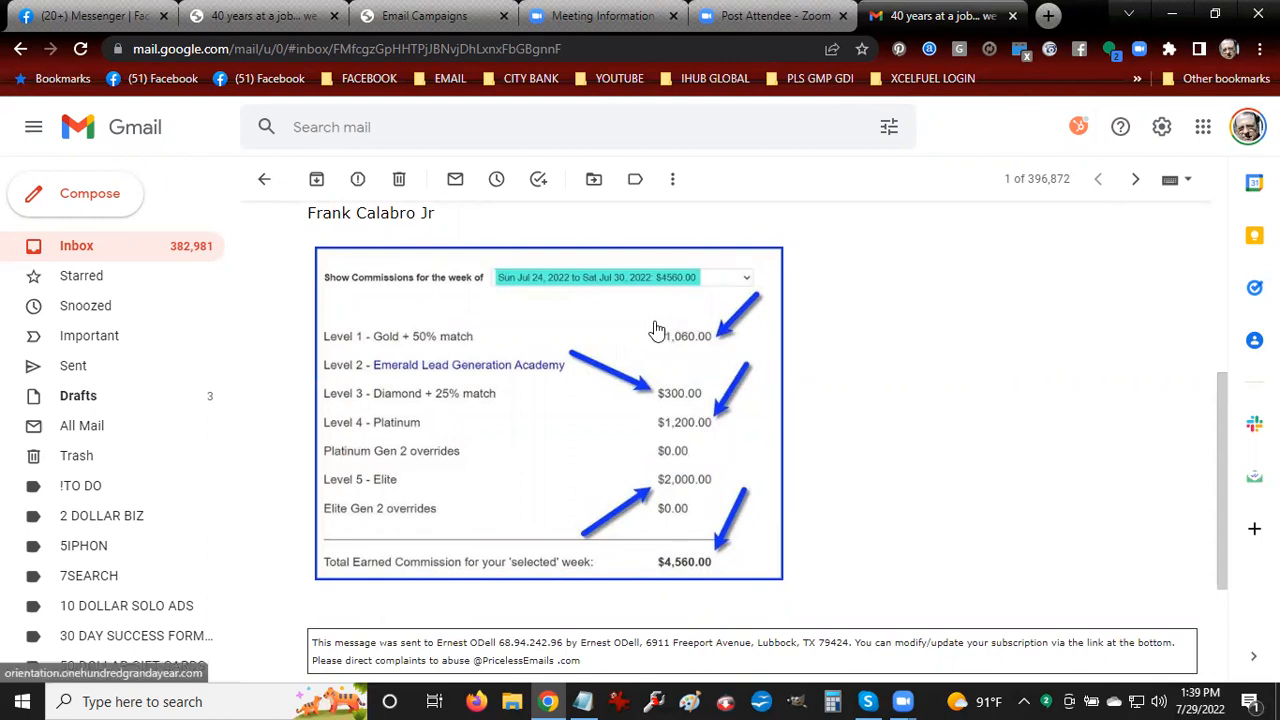
left_click(643, 354)
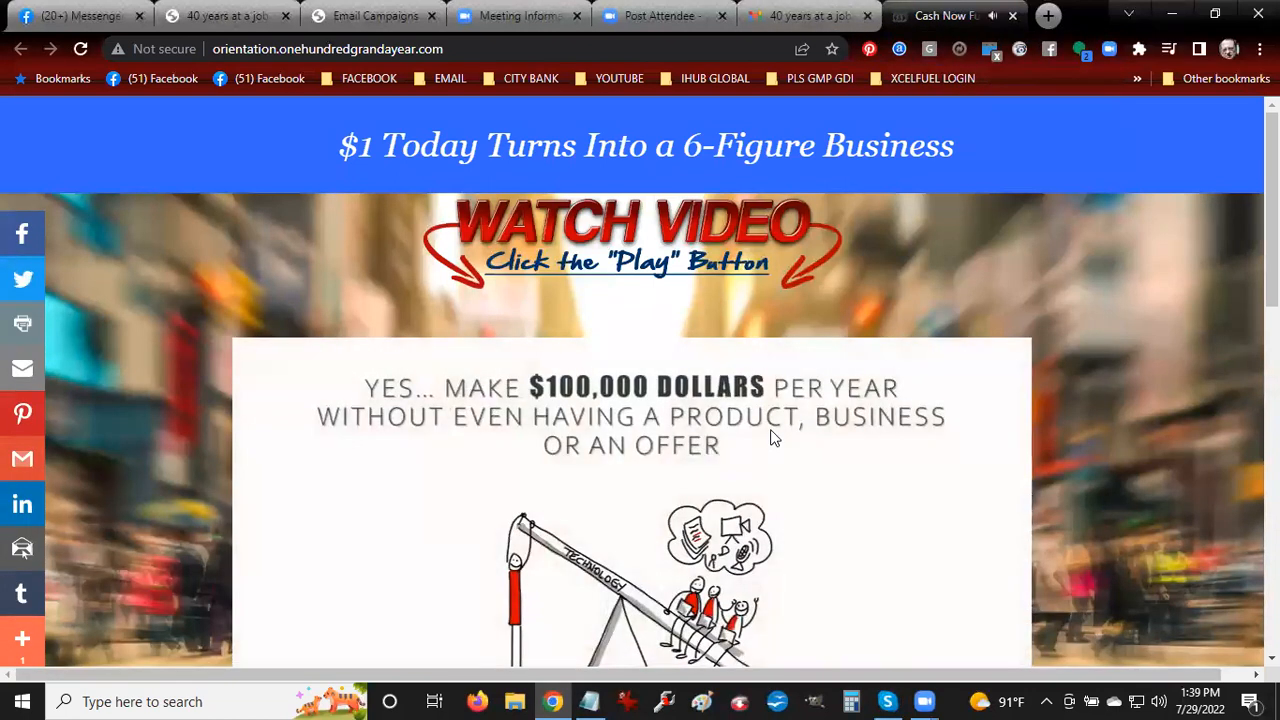
left_click(1013, 17)
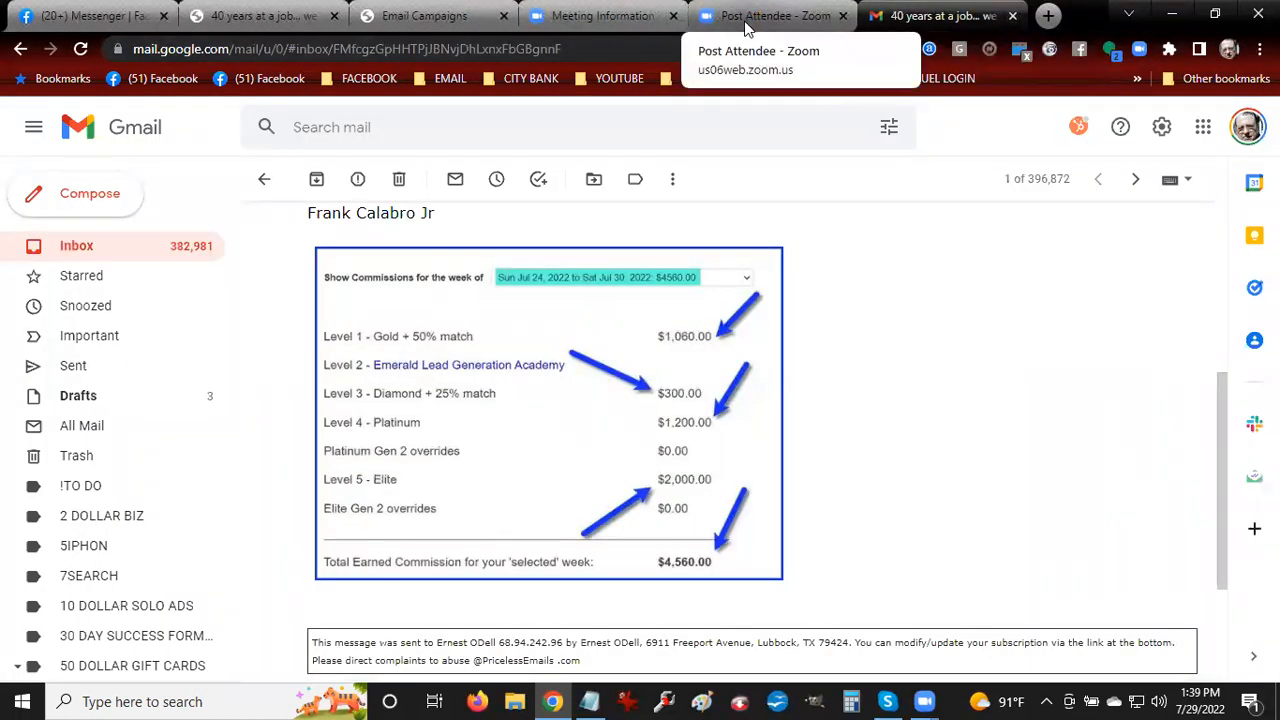
Return to Power Lead System and open the page for sending email campaigns
left_click(215, 20)
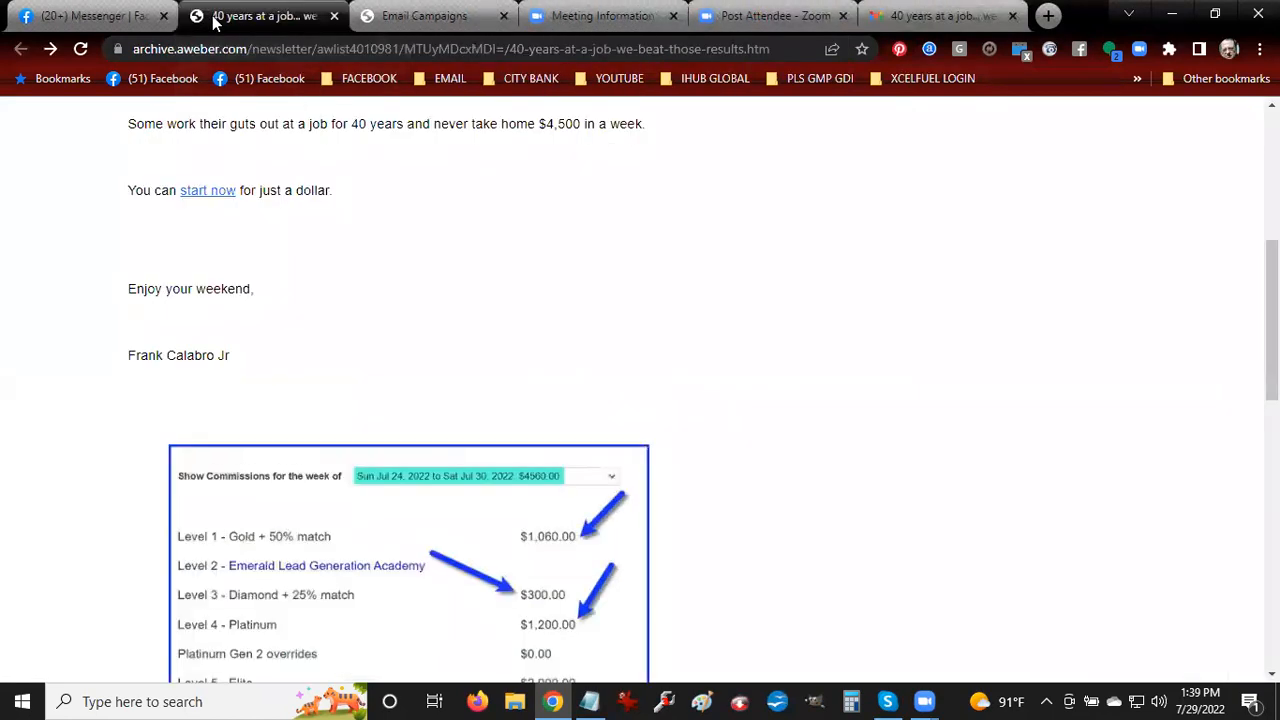
left_click(397, 17)
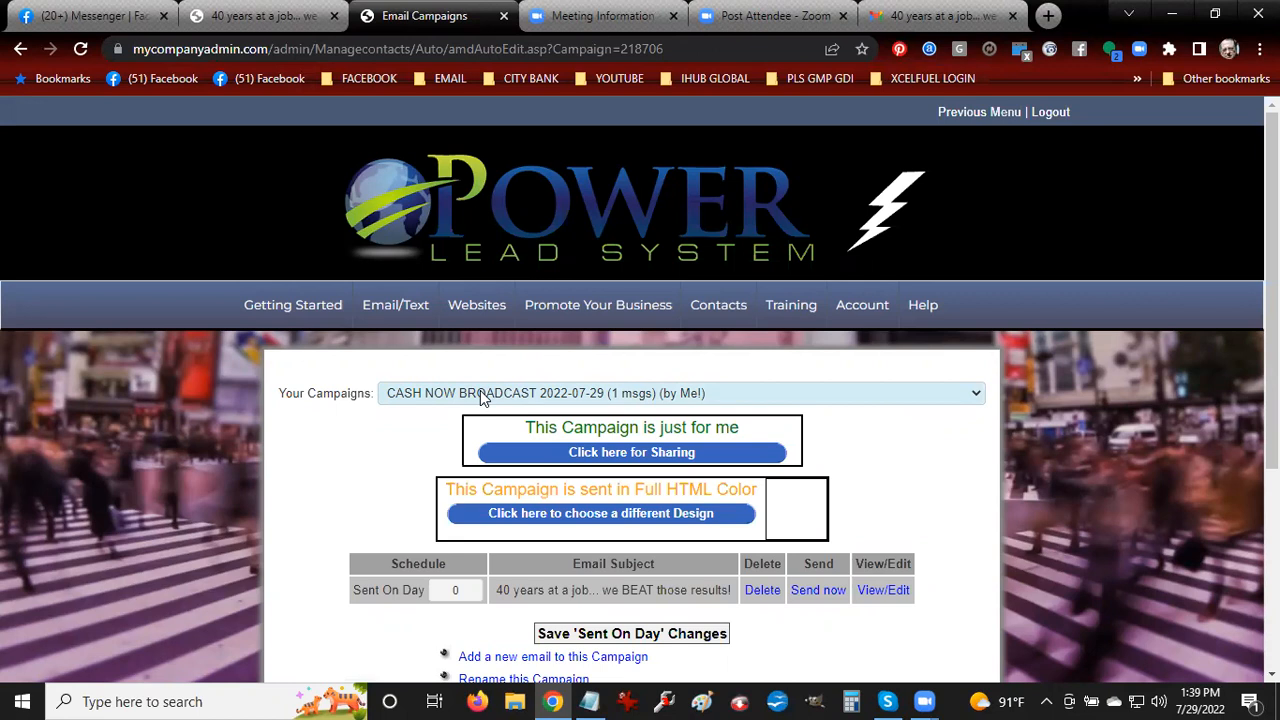
mouse_move(387, 312)
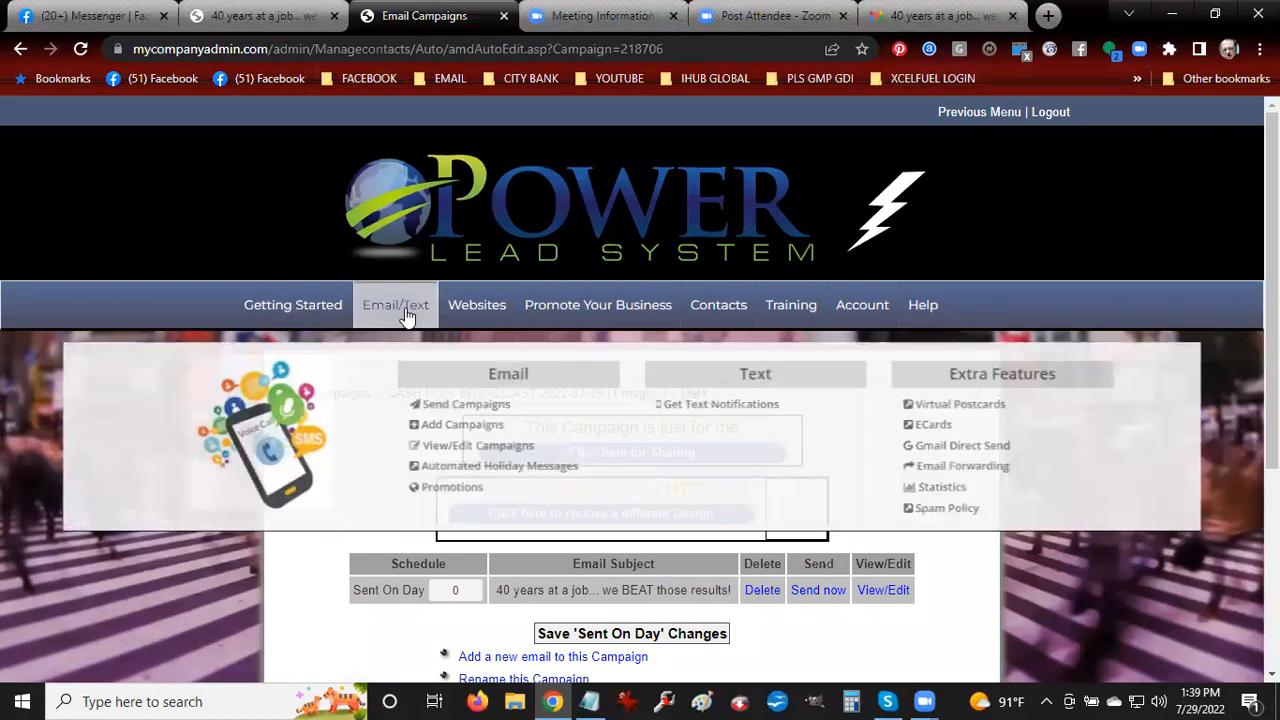
left_click(418, 408)
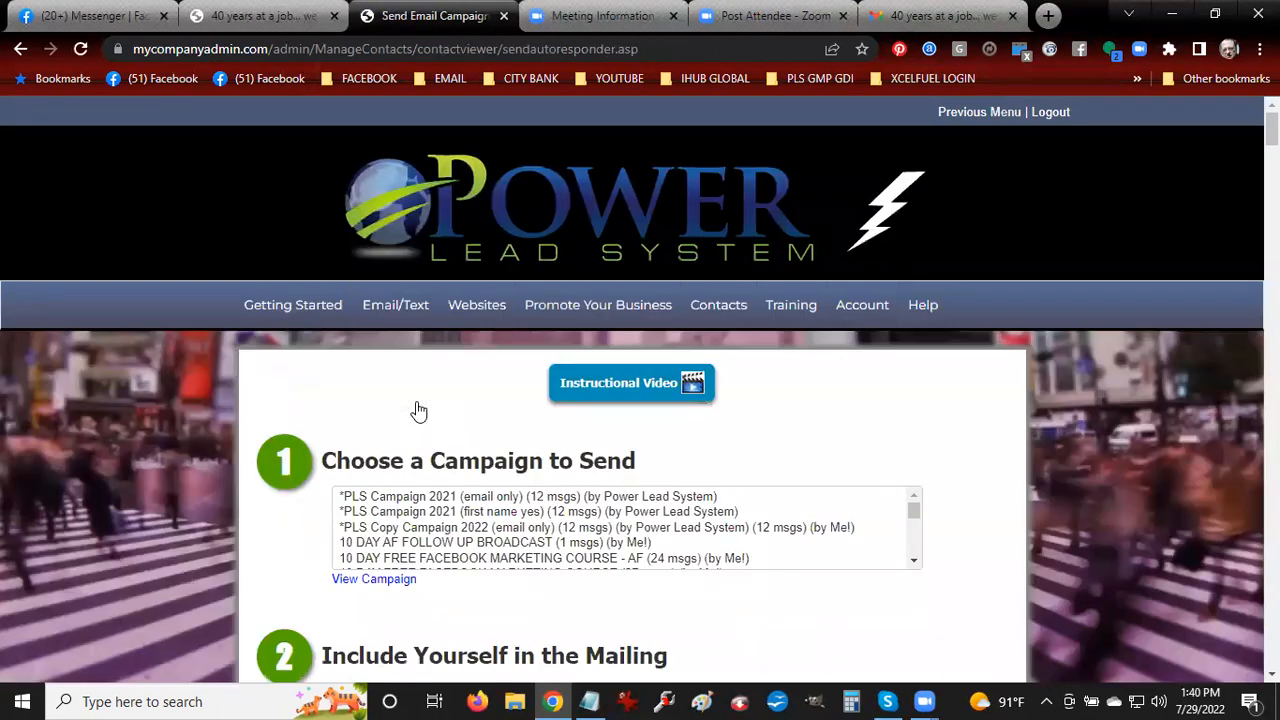
Choose CASH NOW BROADCAST 2022-07-29 as the campaign to send
left_click(914, 562)
left_click_drag(914, 563, 914, 563)
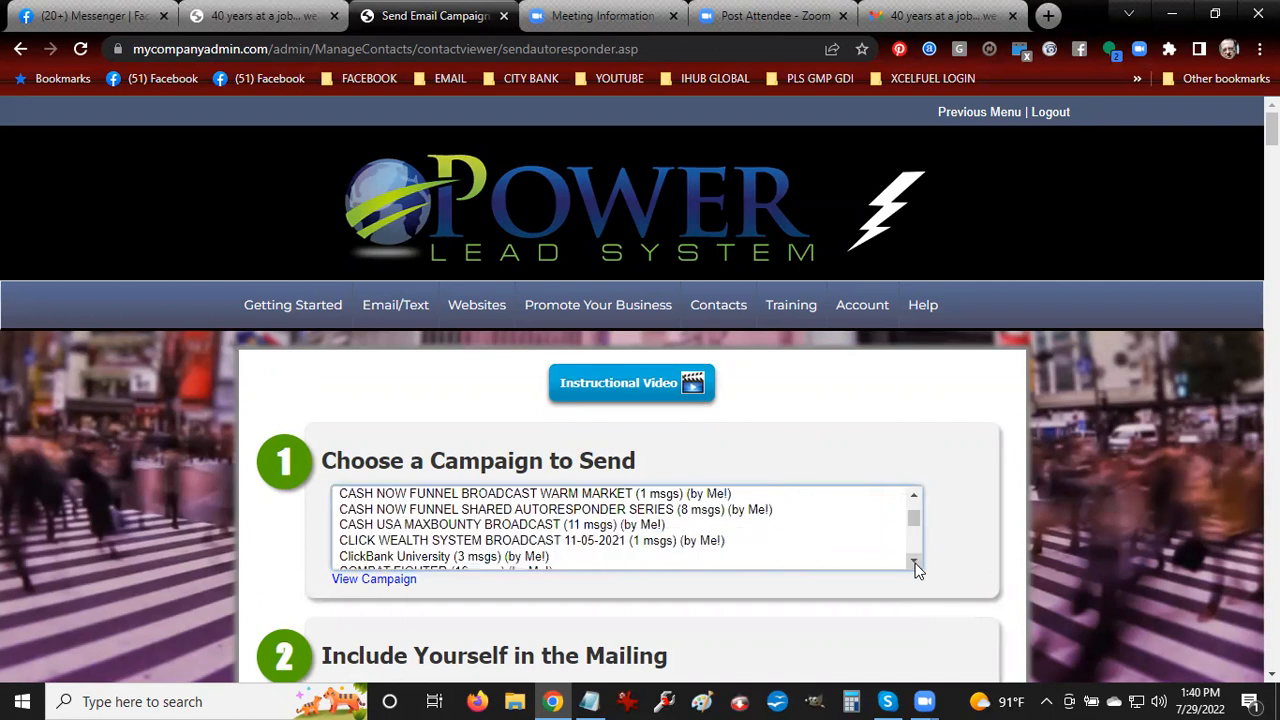
left_click_drag(914, 496, 914, 496)
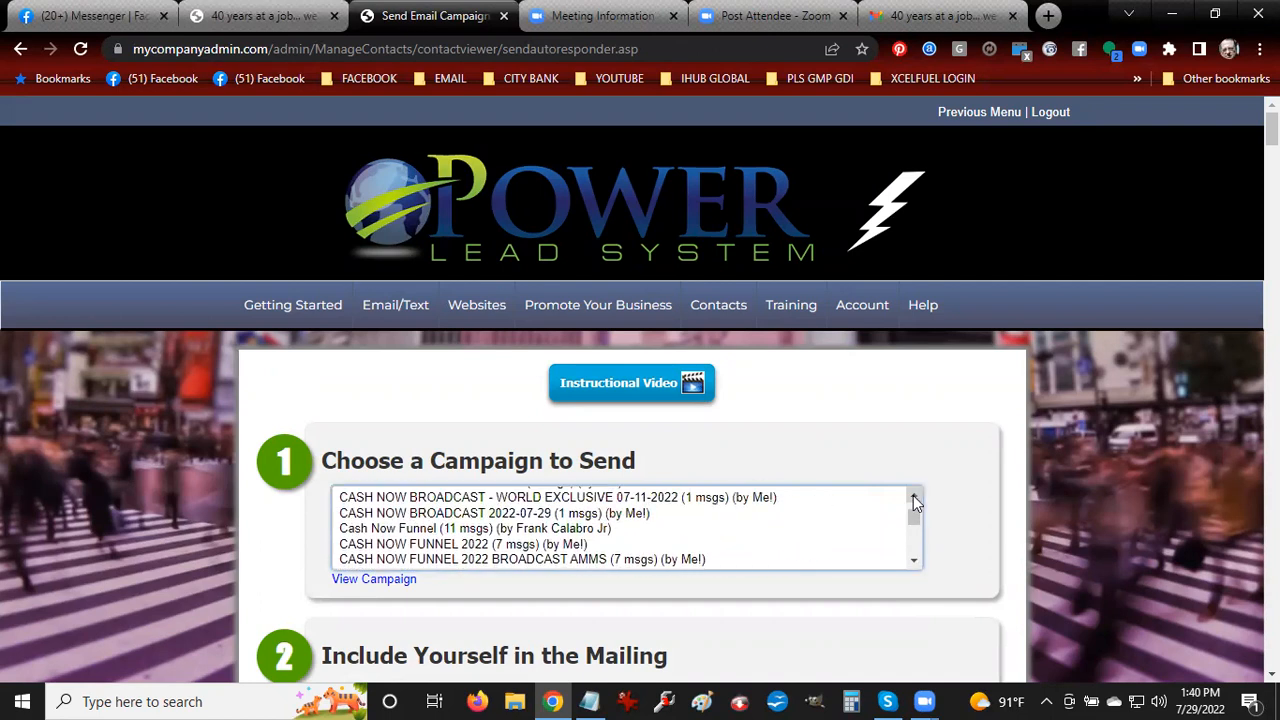
left_click(409, 514)
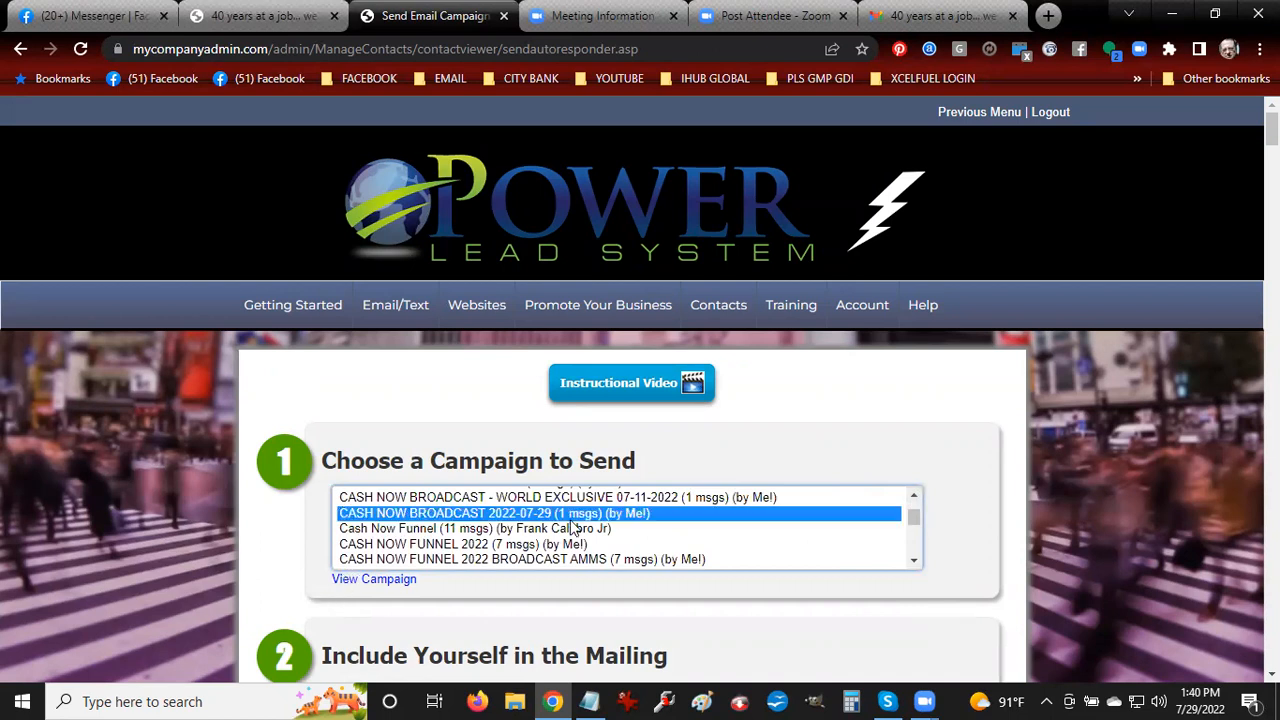
Select all contact groups as recipients of the campaign and review the remaining recipient sections
scroll(75, 544, "down", 5)
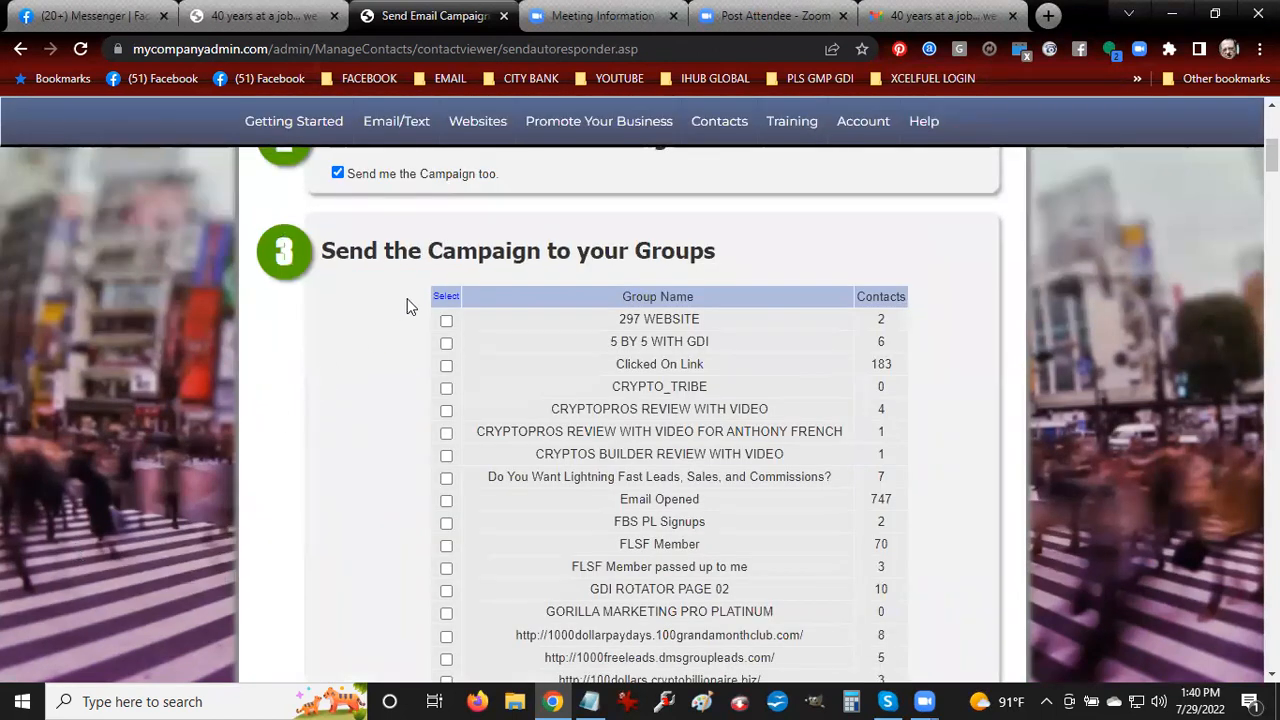
left_click(446, 296)
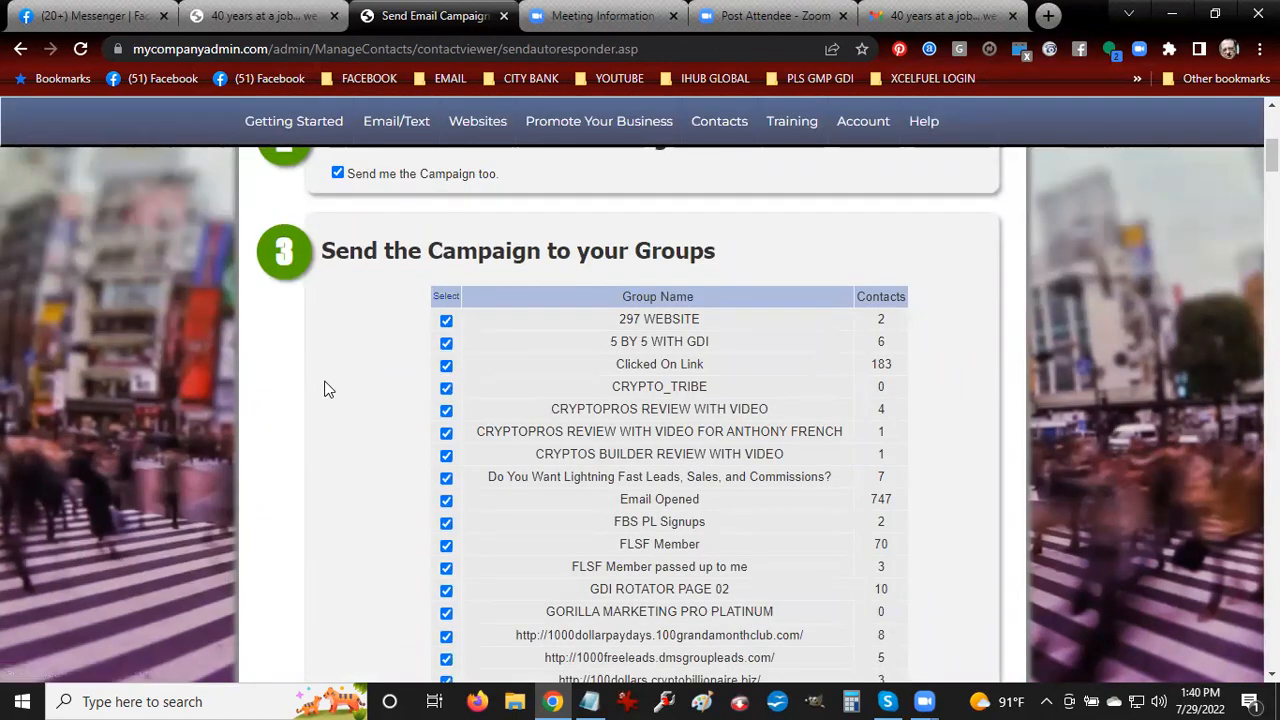
scroll(324, 389, "down", 20)
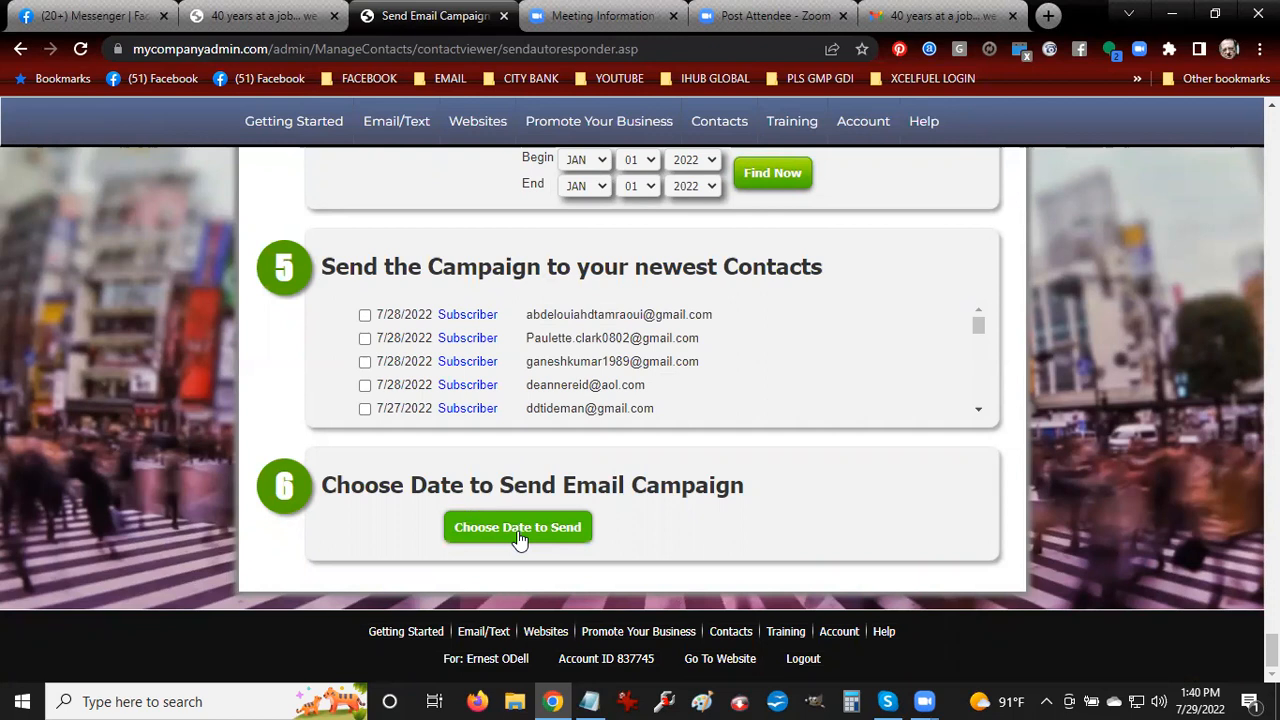
scroll(163, 454, "up", 5)
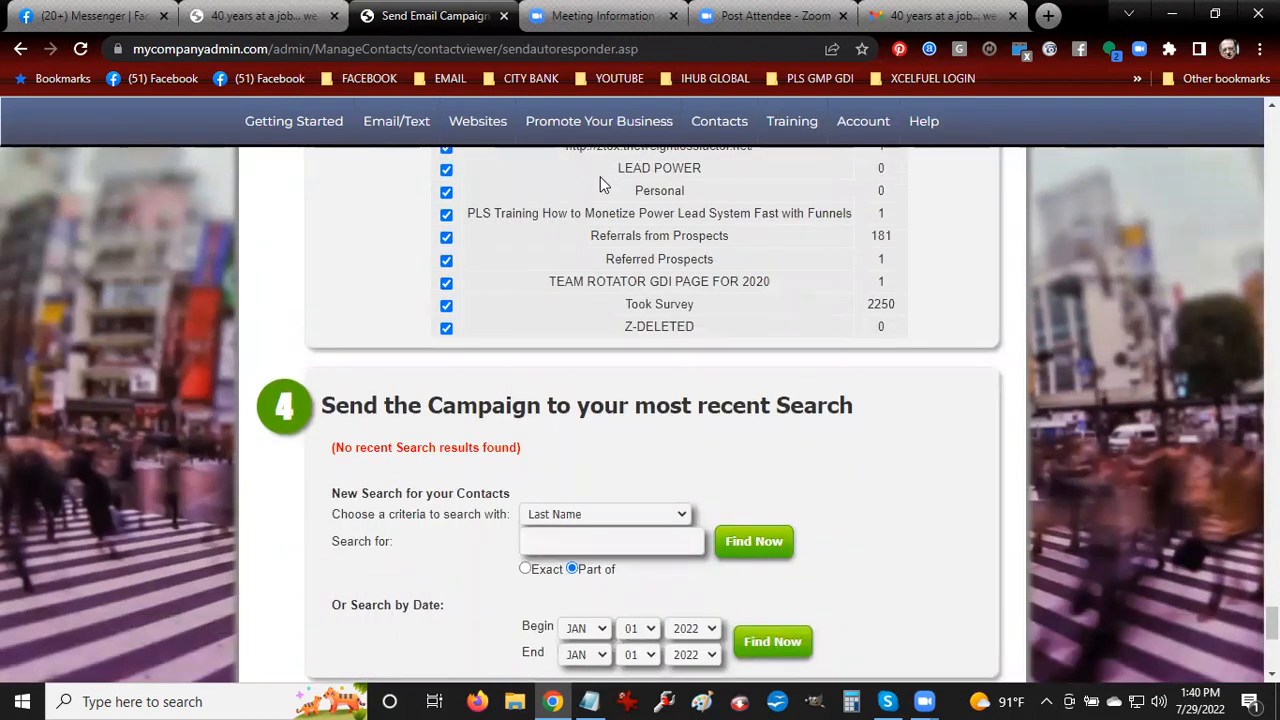
scroll(270, 376, "down", 5)
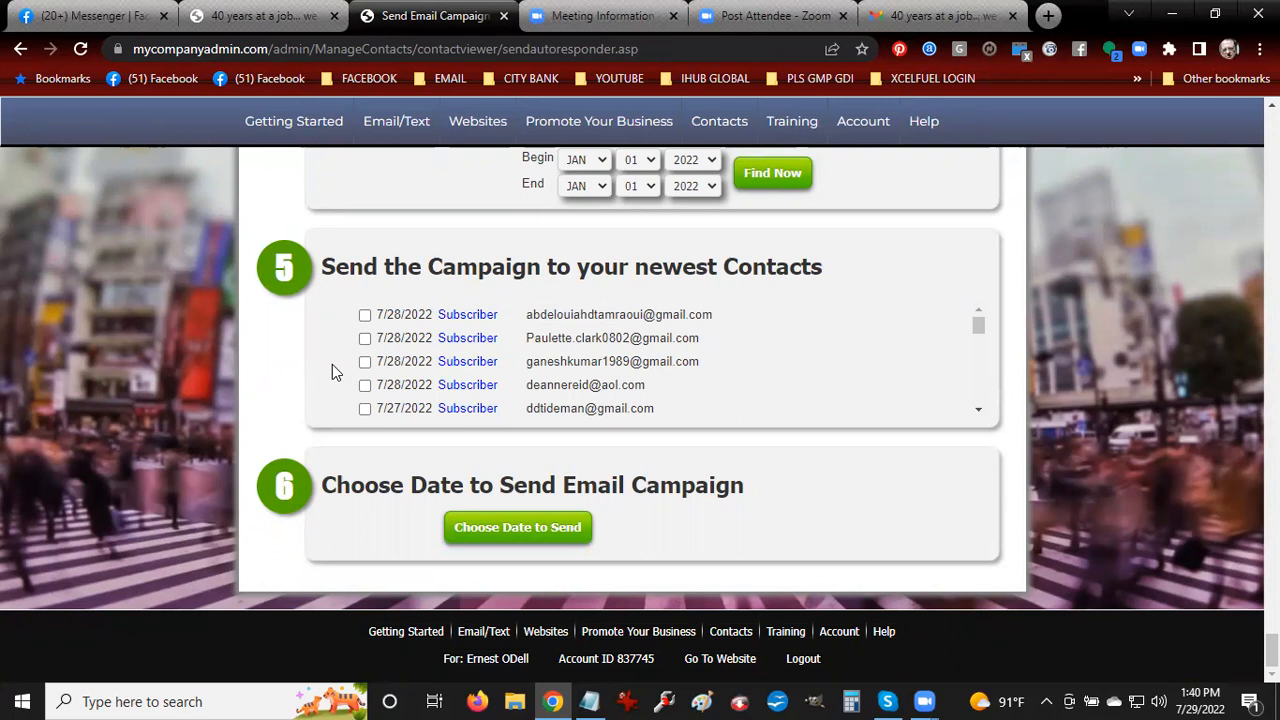
Continue to choosing the campaign's send date and review the confirmation's groups, domain and send settings
left_click(539, 532)
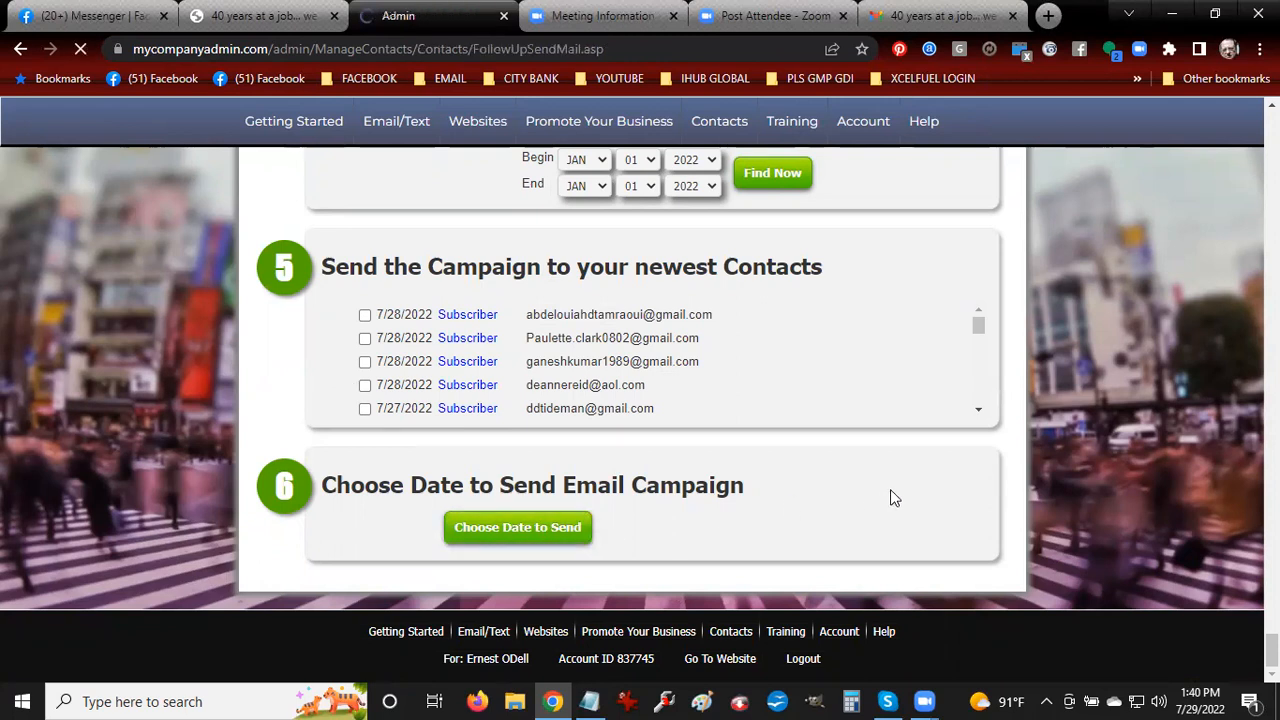
scroll(966, 480, "down", 9)
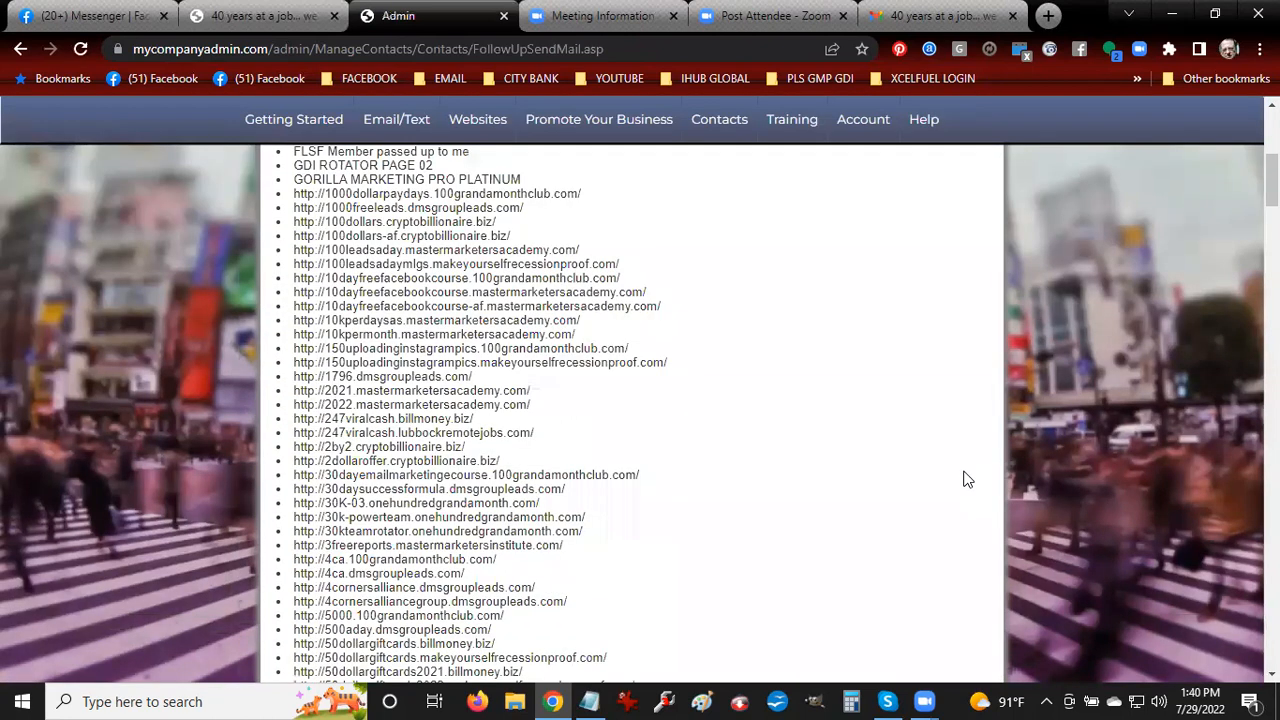
scroll(966, 480, "down", 1)
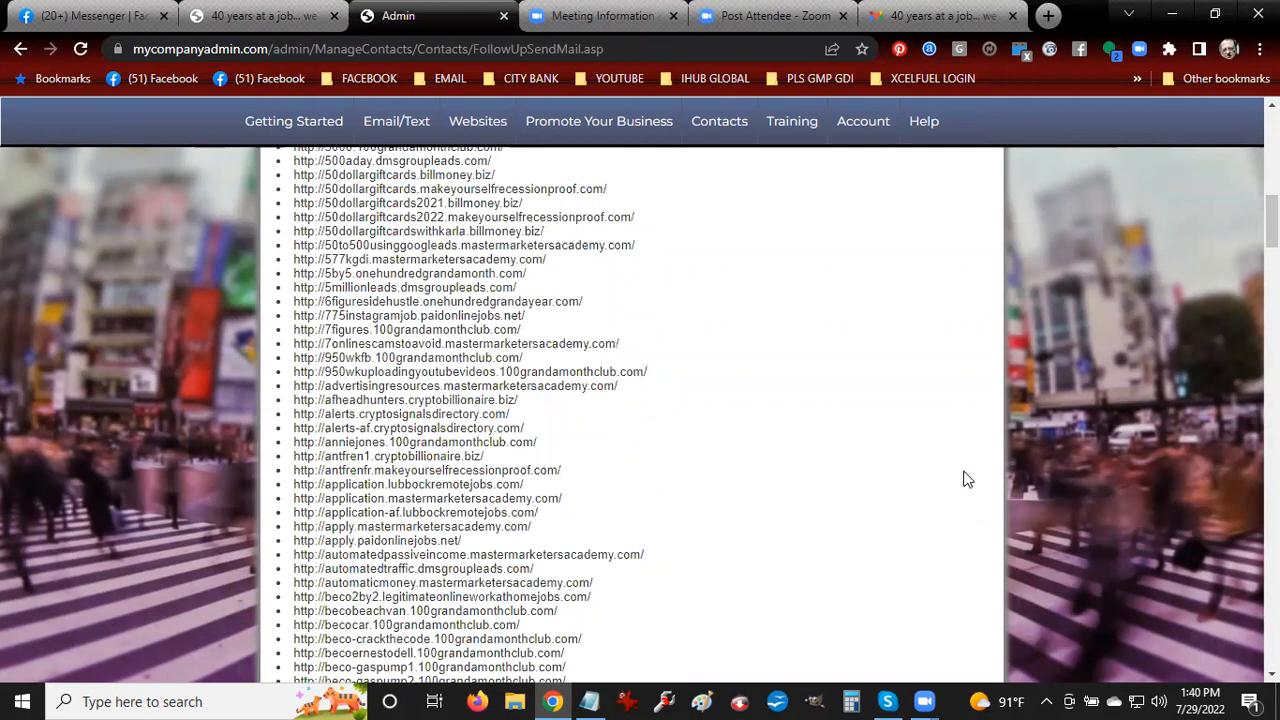
scroll(966, 480, "down", 15)
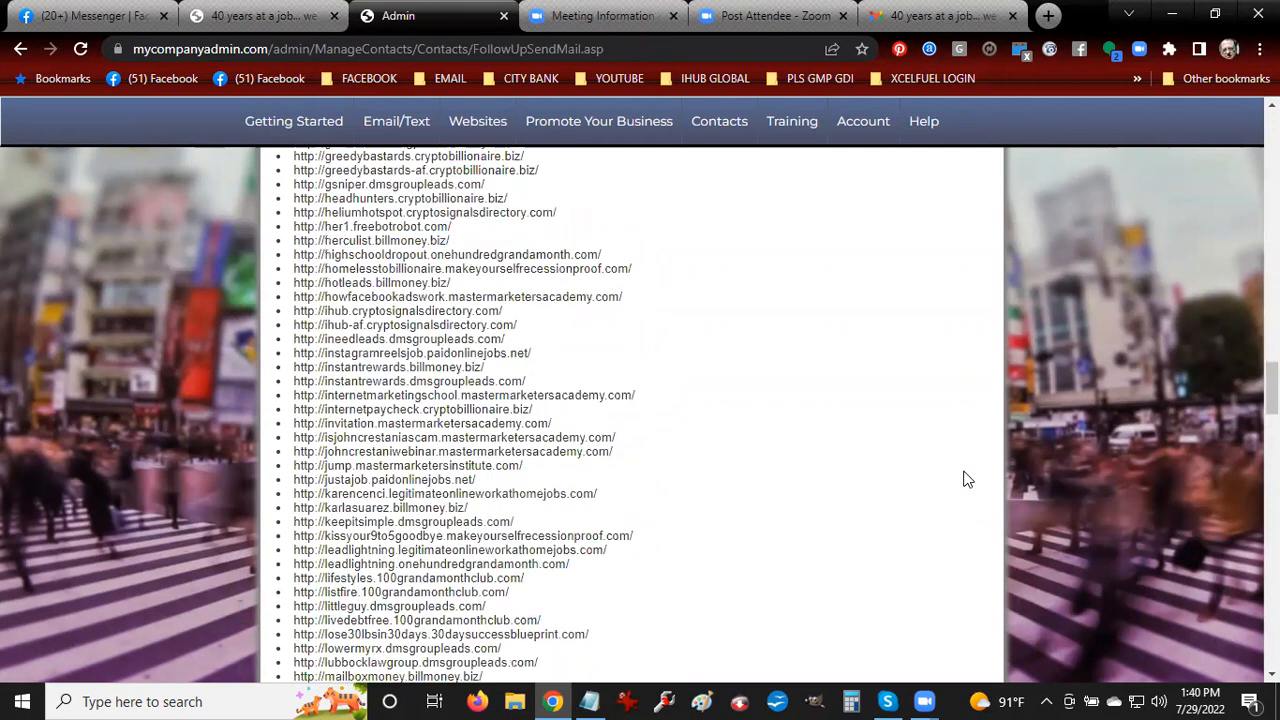
scroll(966, 480, "down", 10)
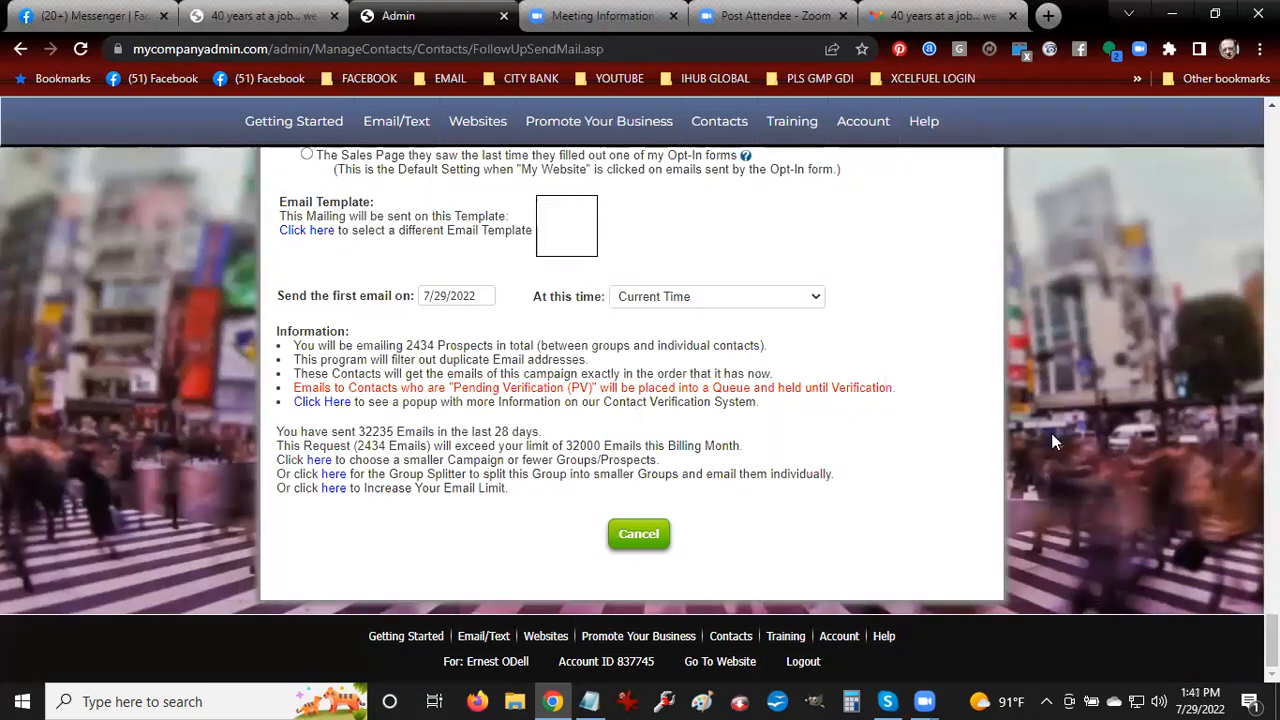
left_click_drag(1272, 641, 1272, 622)
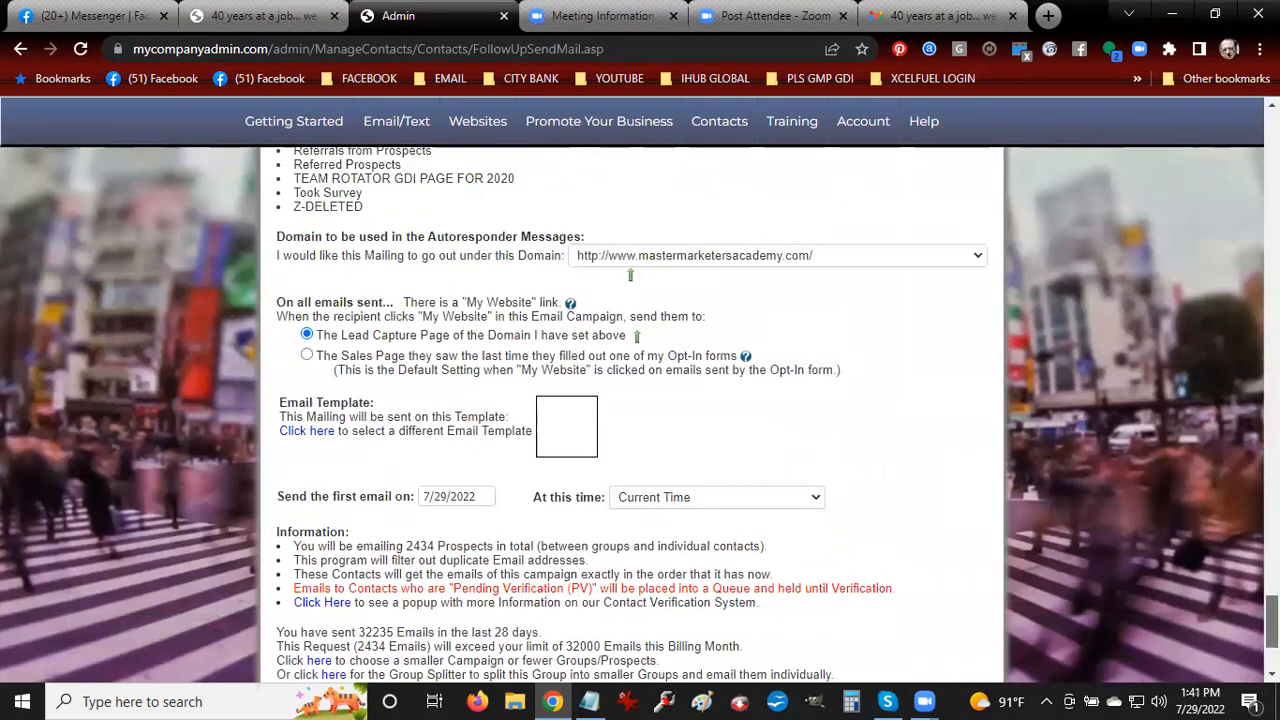
left_click(677, 256)
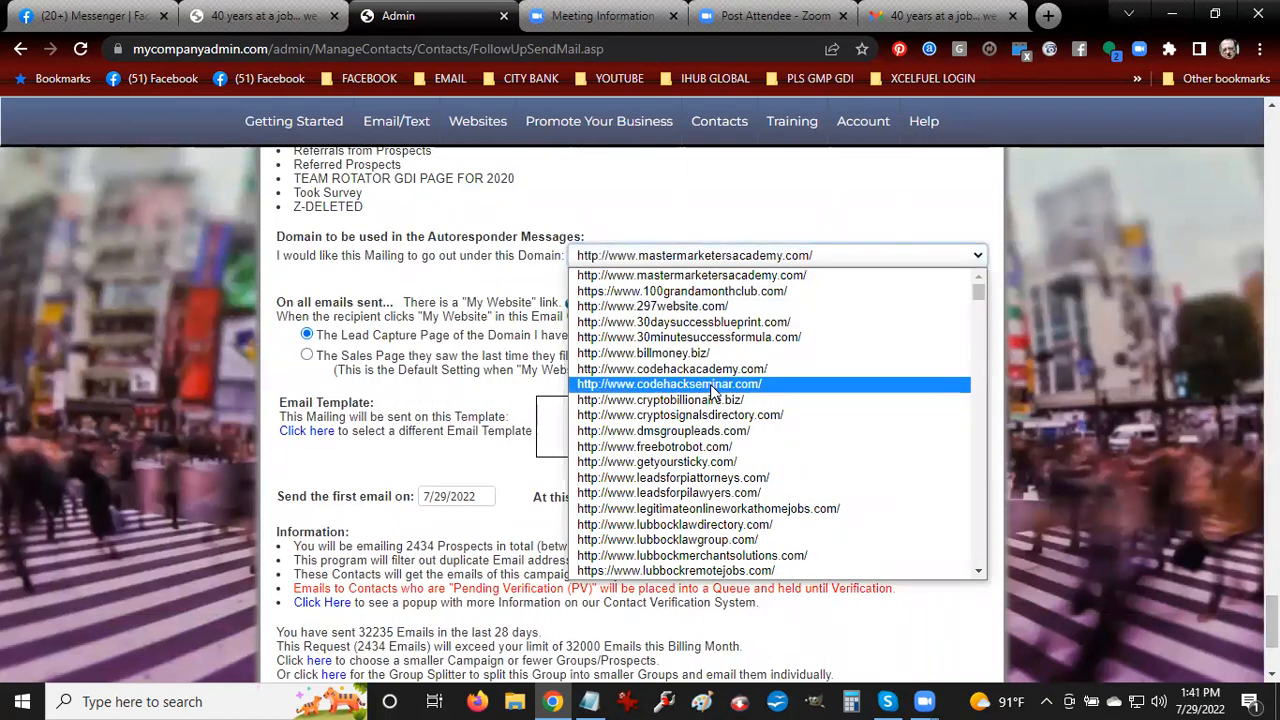
scroll(713, 391, "down", 15)
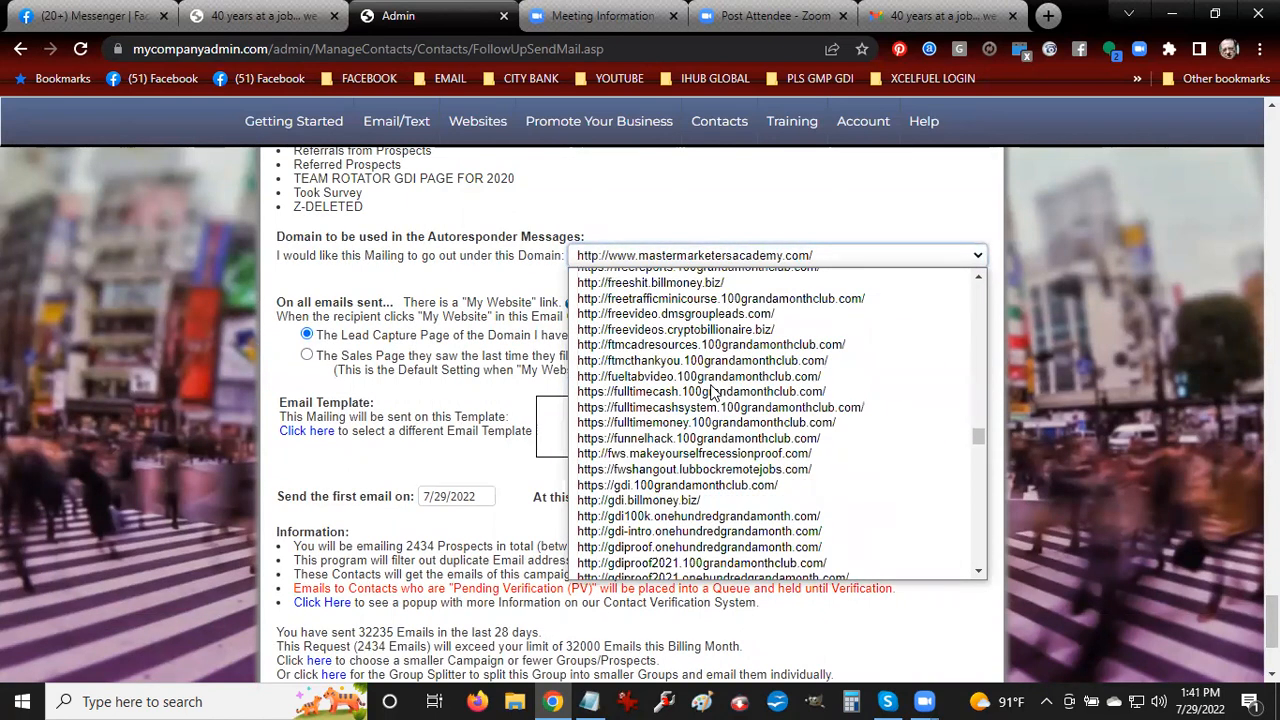
scroll(713, 391, "down", 8)
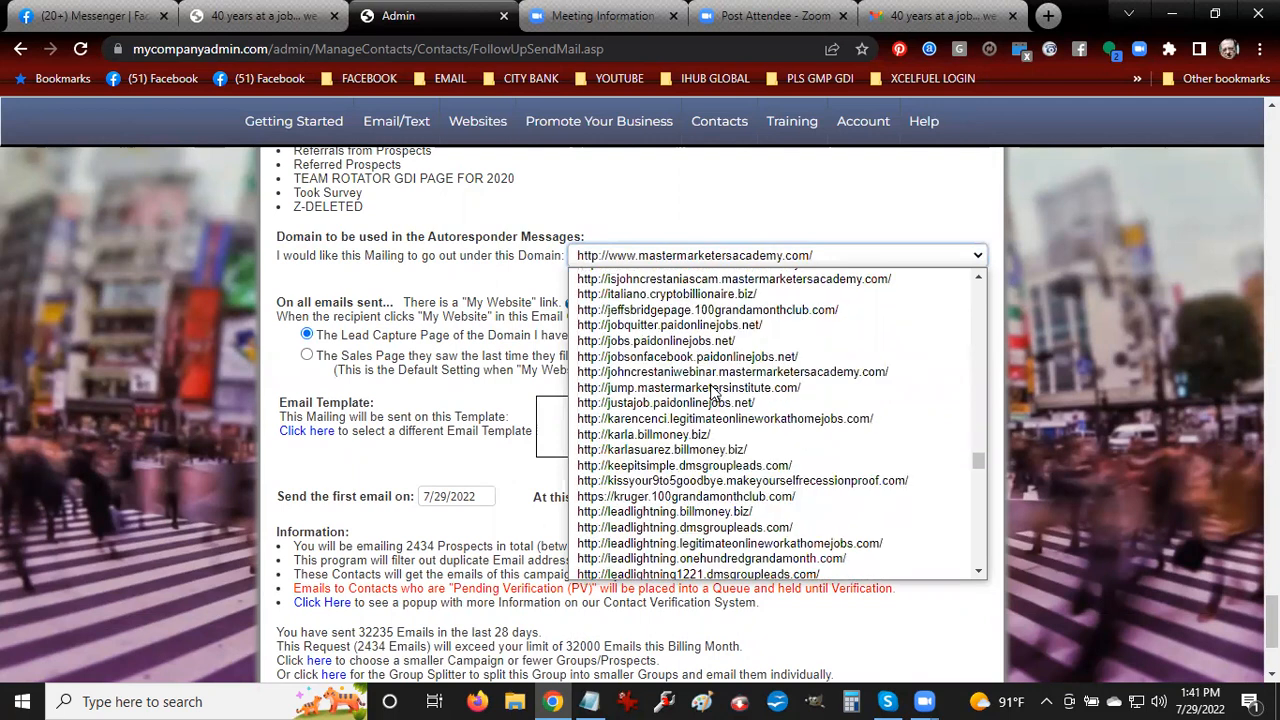
scroll(713, 391, "down", 5)
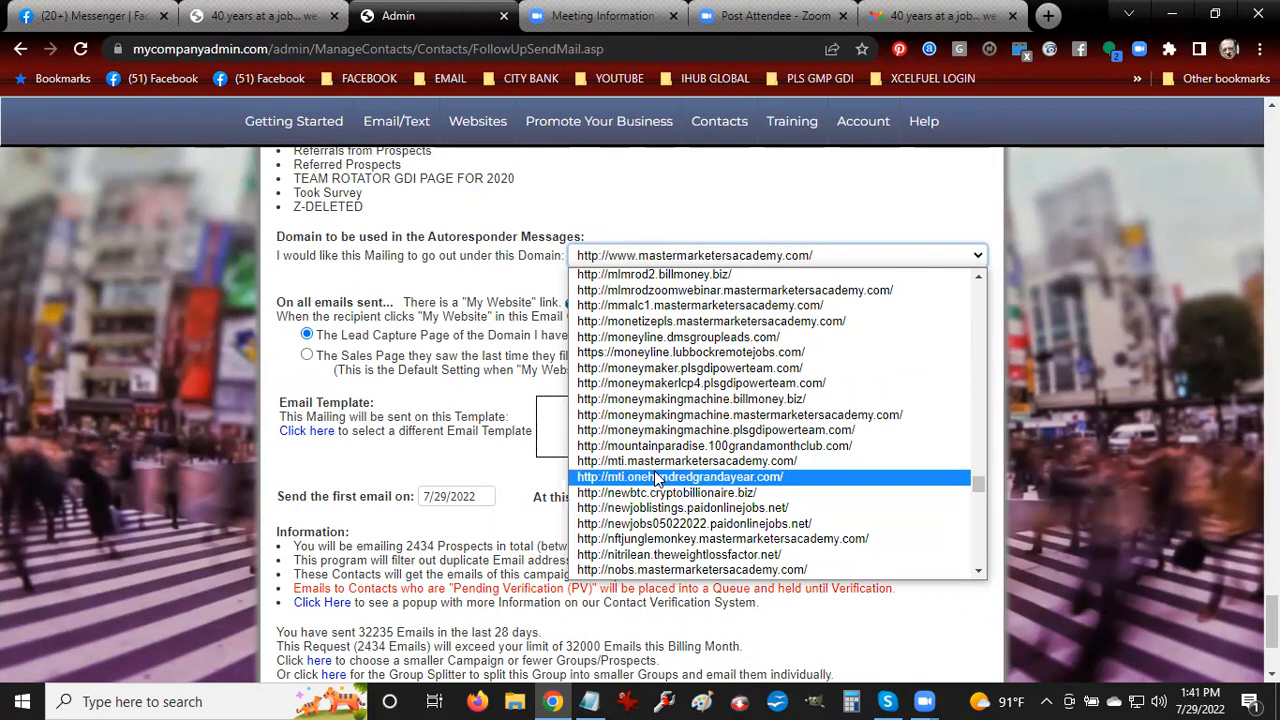
left_click(979, 571)
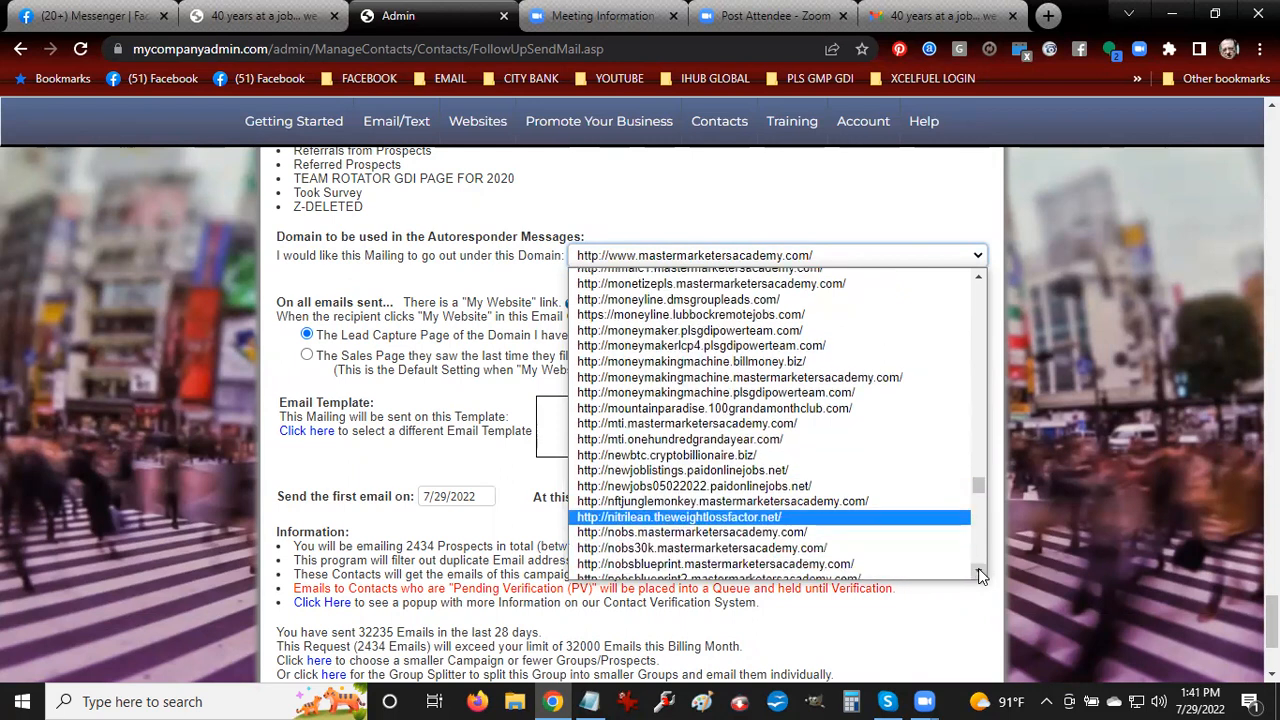
left_click(979, 571)
left_click(979, 571)
left_click(979, 571)
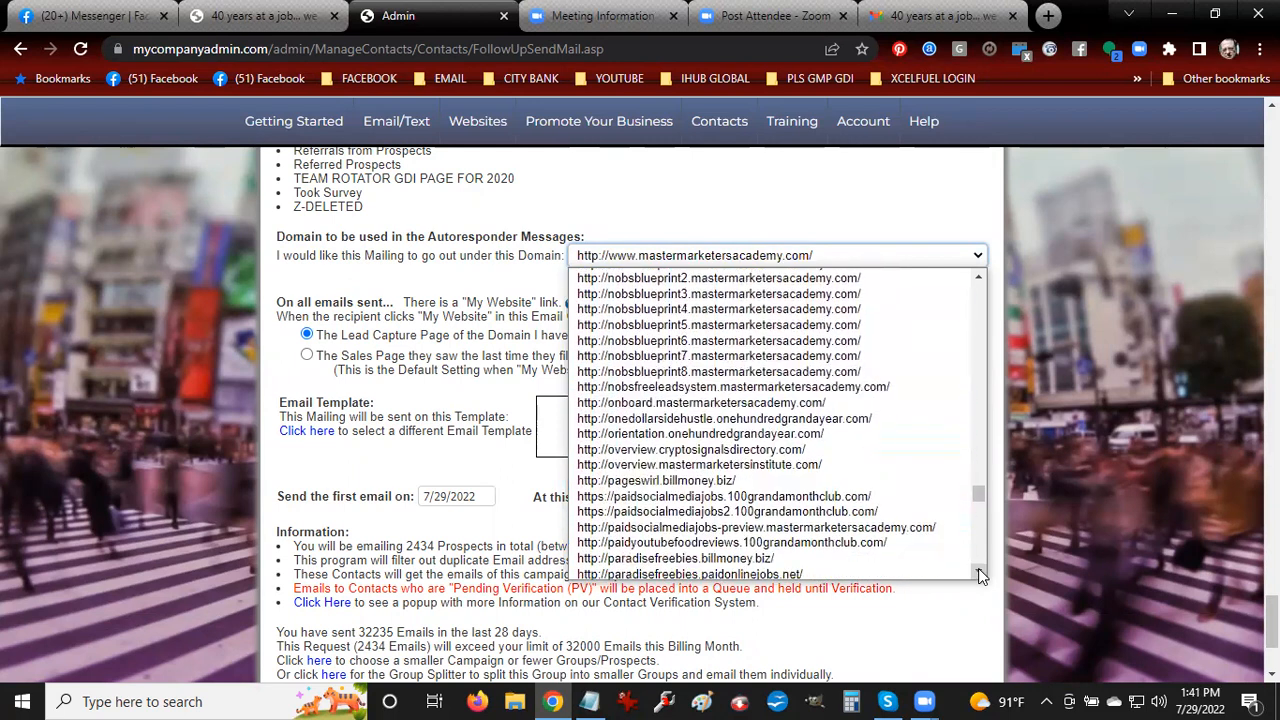
left_click(668, 434)
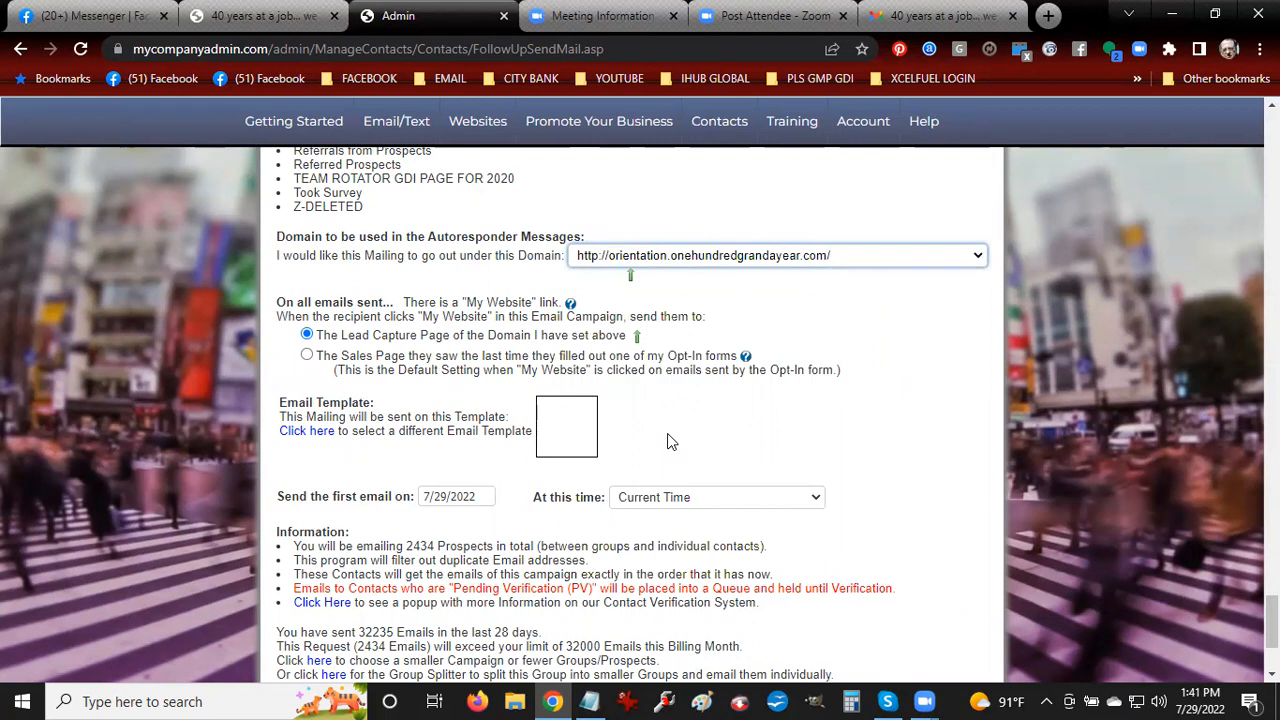
left_click(667, 439)
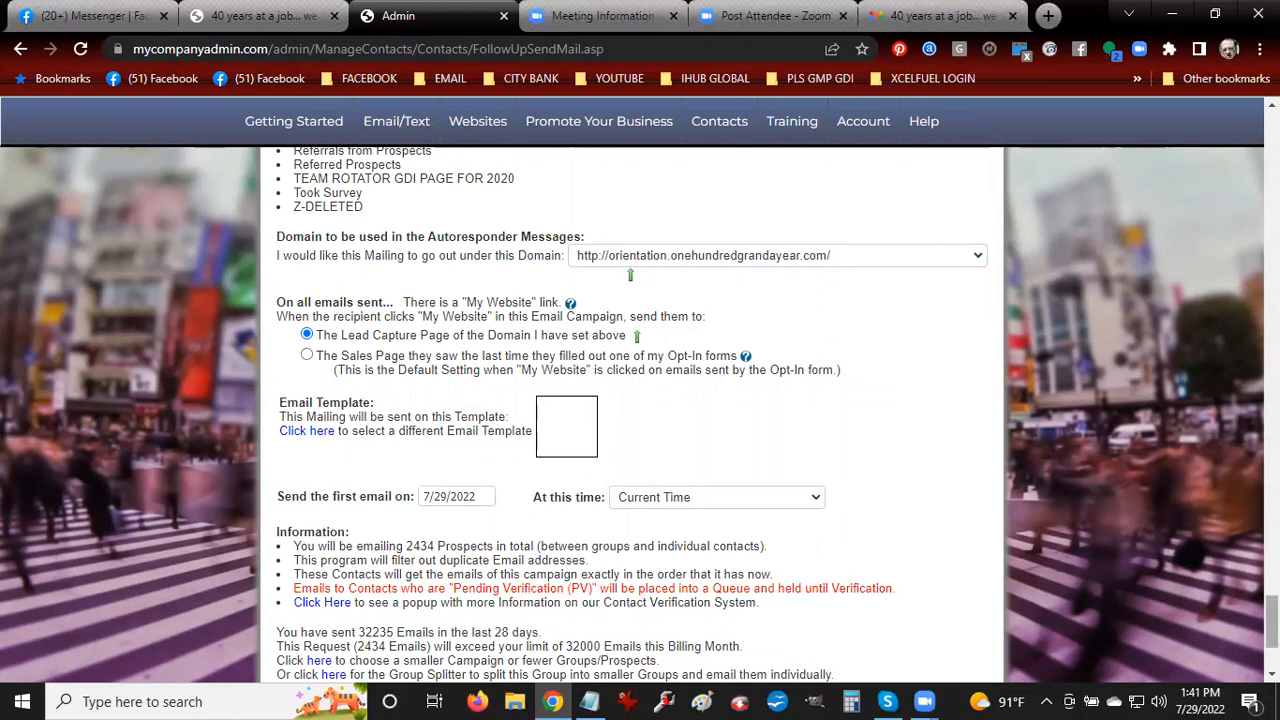
Check the monthly email limit notice, then open the email limit increase page and review its one-time charge option
left_click_drag(1271, 623, 1271, 648)
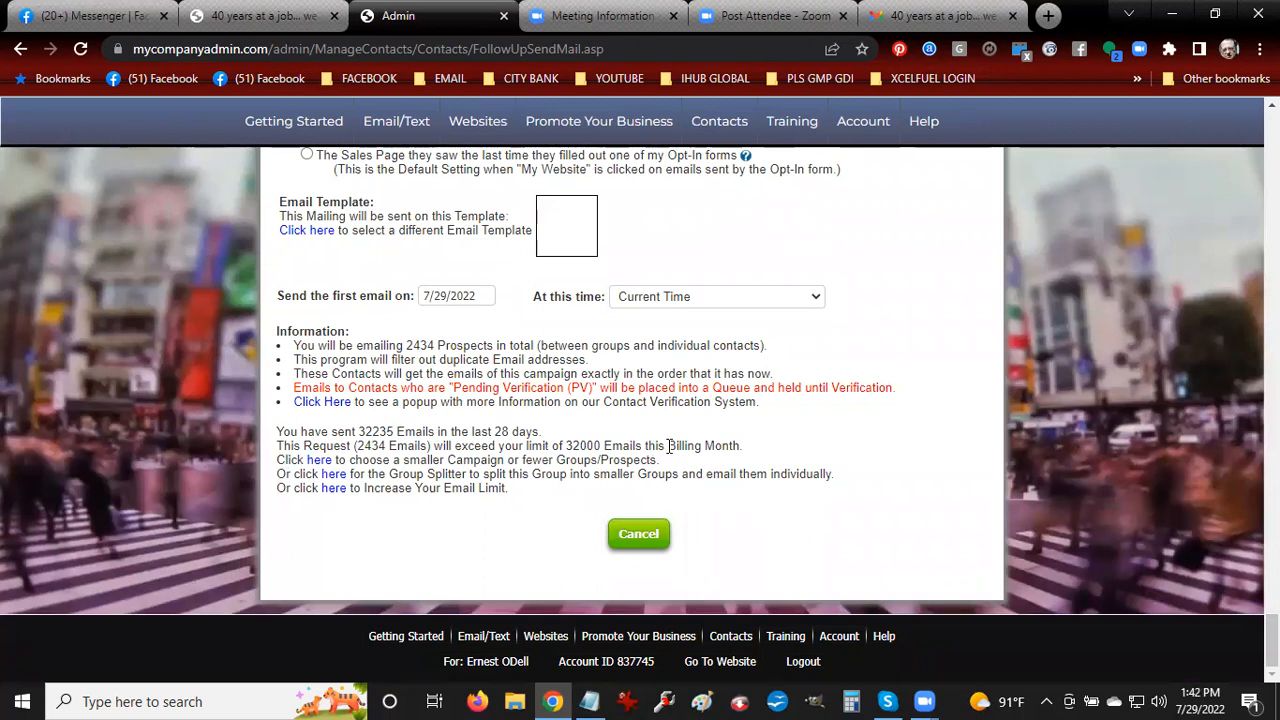
left_click(325, 491)
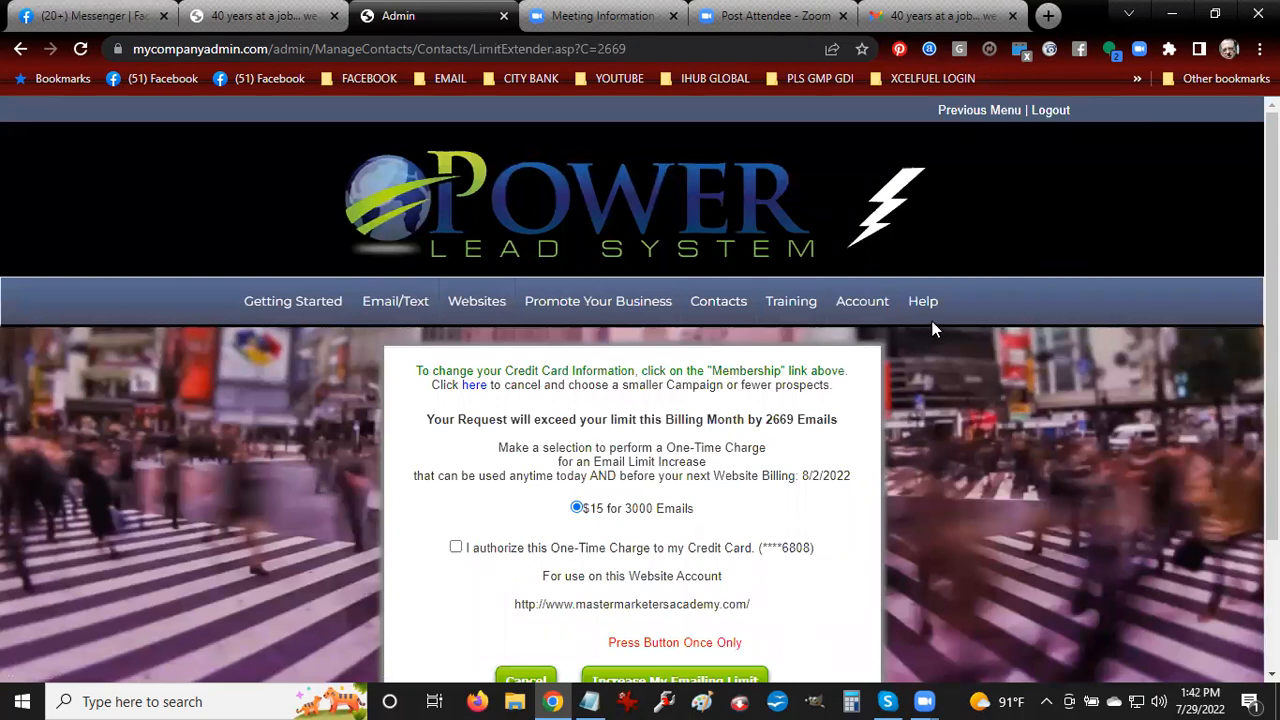
scroll(640, 400, "down", 2)
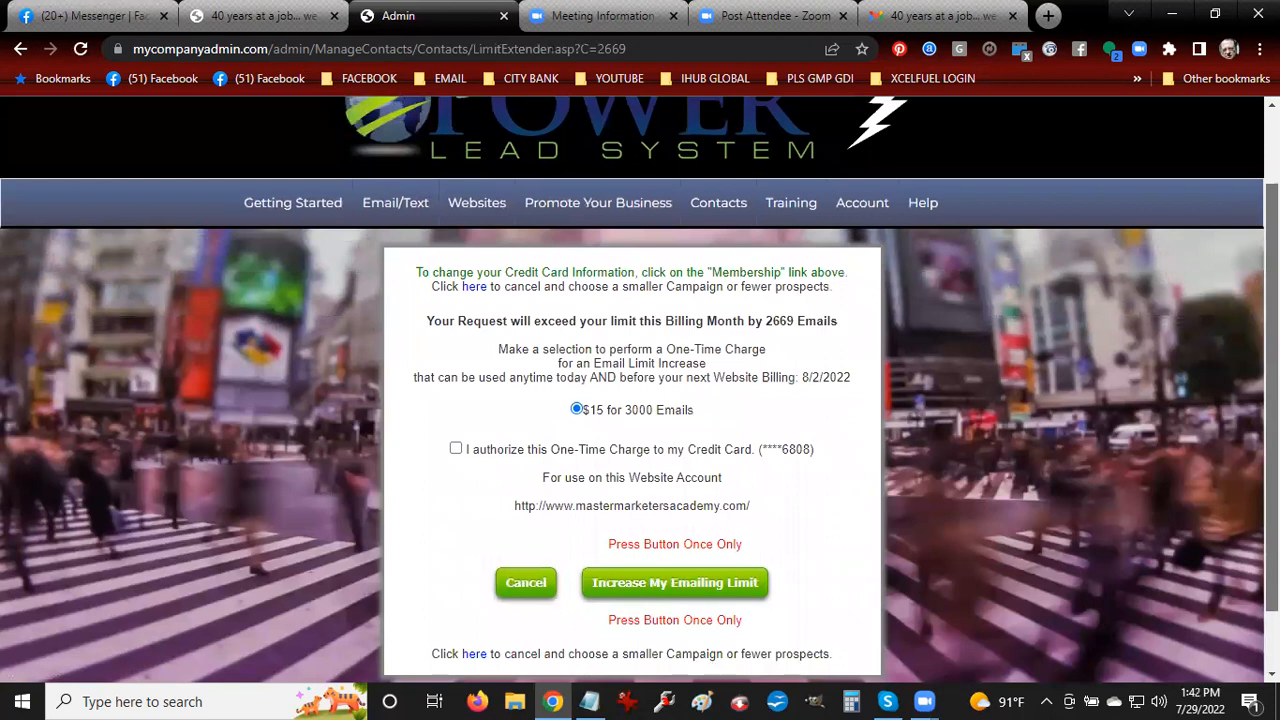
scroll(640, 400, "up", 1)
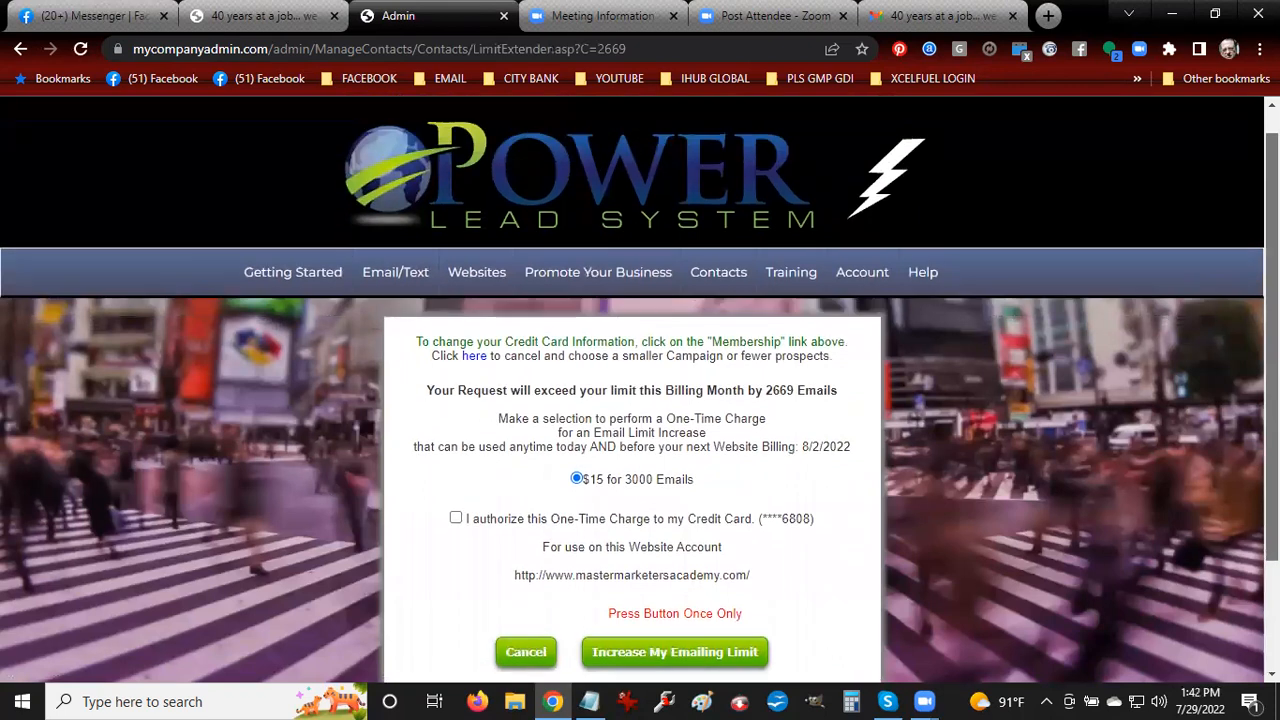
scroll(786, 466, "down", 1)
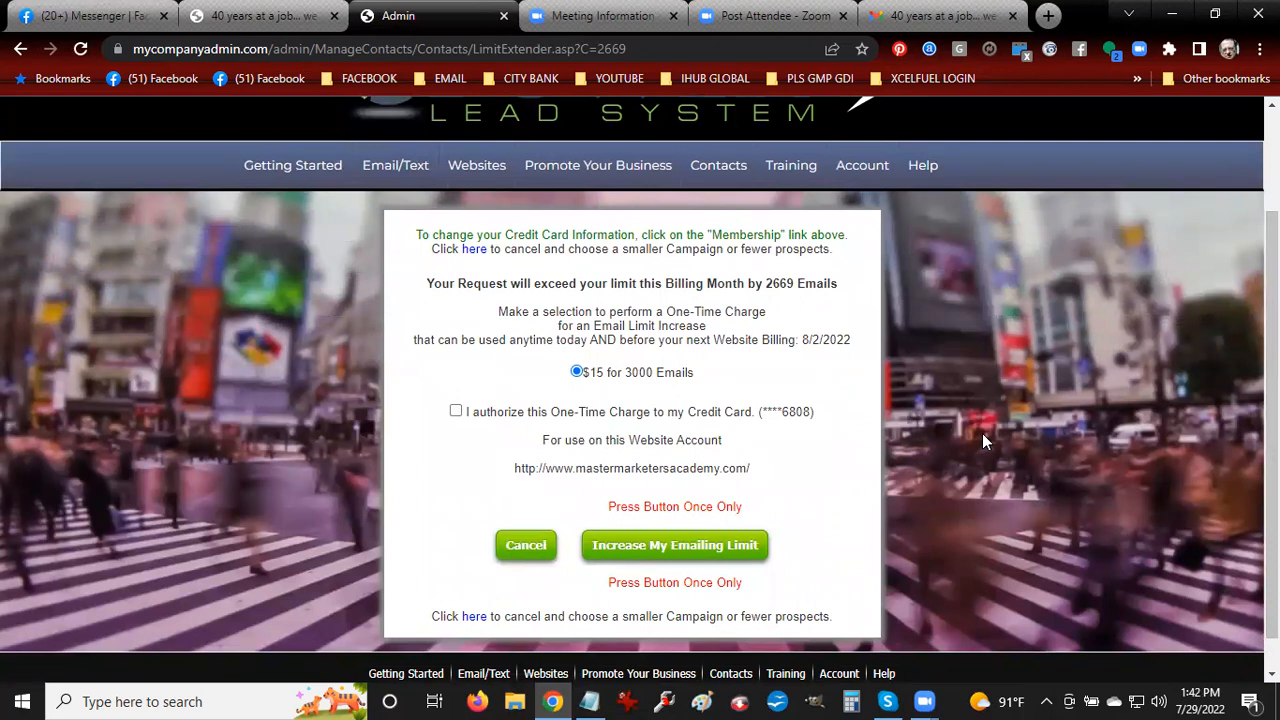
scroll(982, 433, "up", 2)
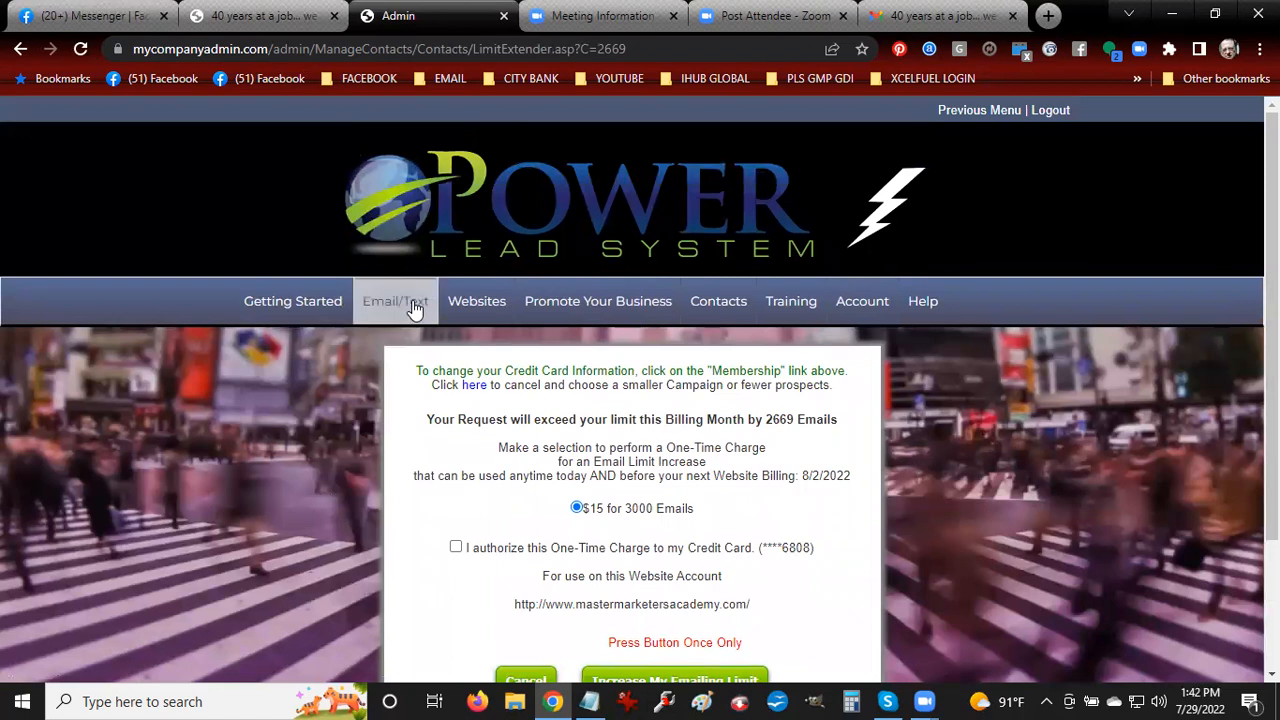
Reopen the page for sending email campaigns and choose CASH NOW BROADCAST 2022-07-29 as the campaign
mouse_move(410, 306)
left_click(422, 399)
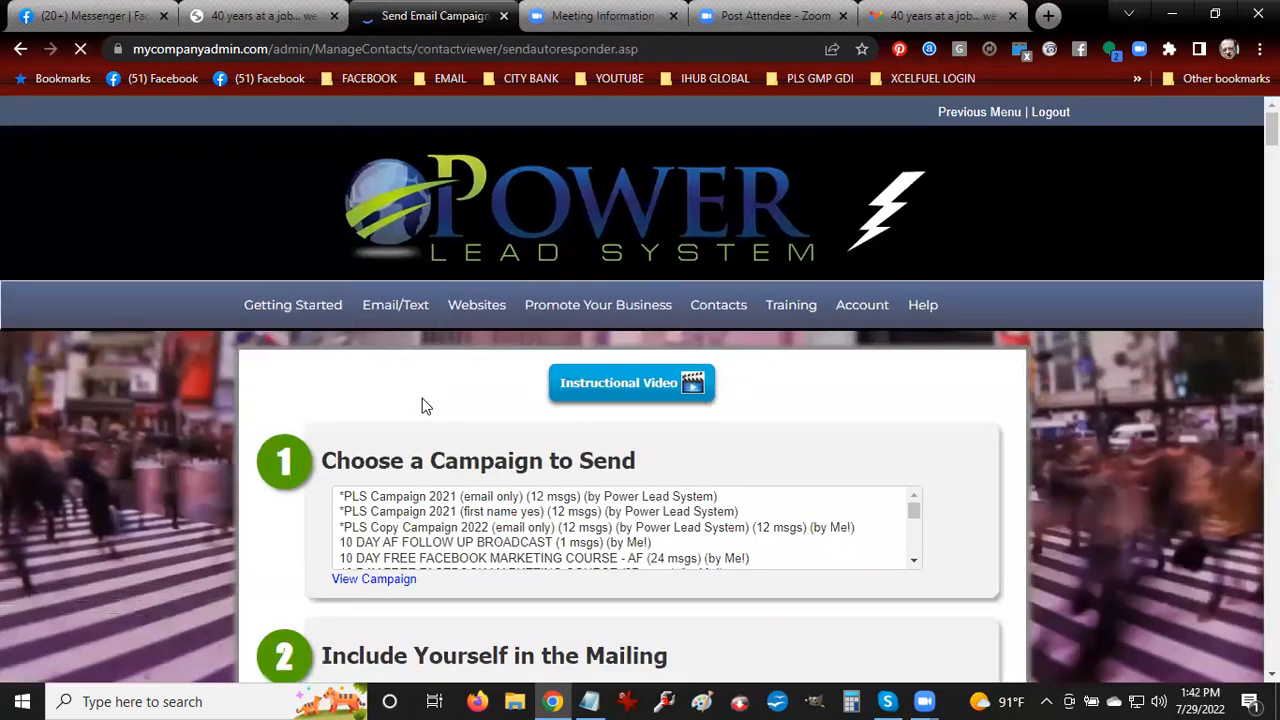
scroll(693, 556, "down", 3)
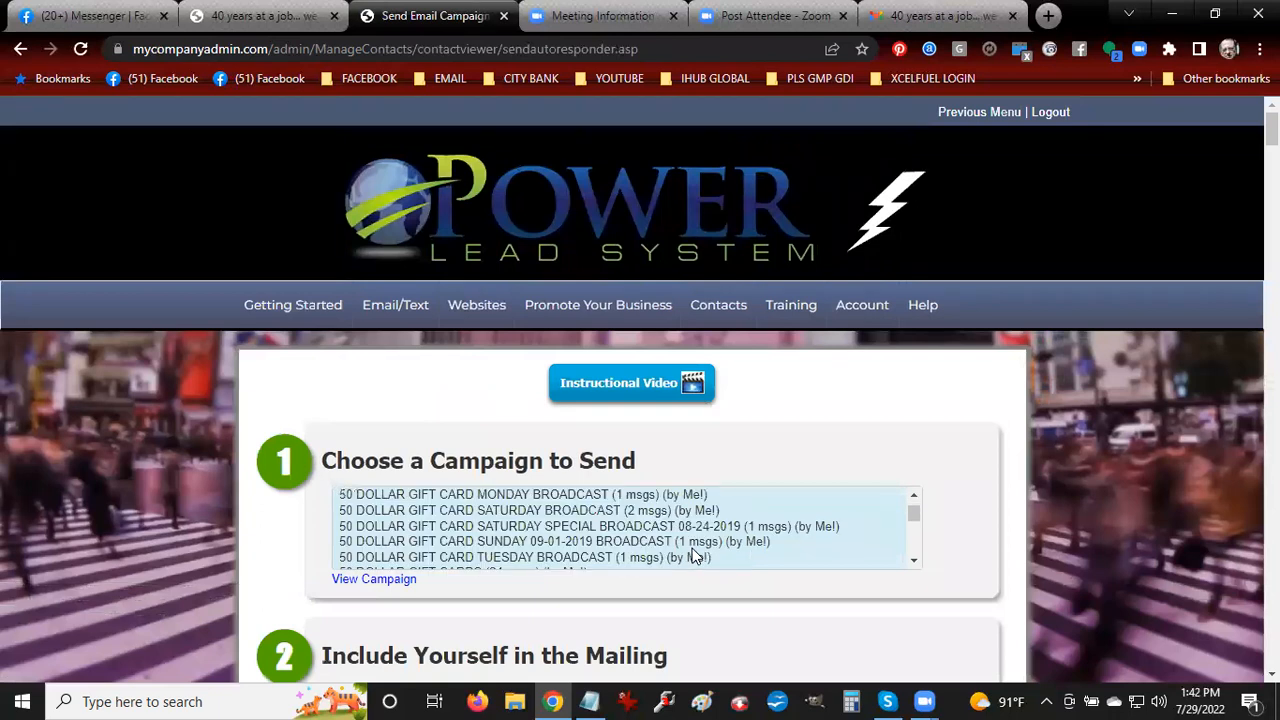
scroll(695, 556, "down", 5)
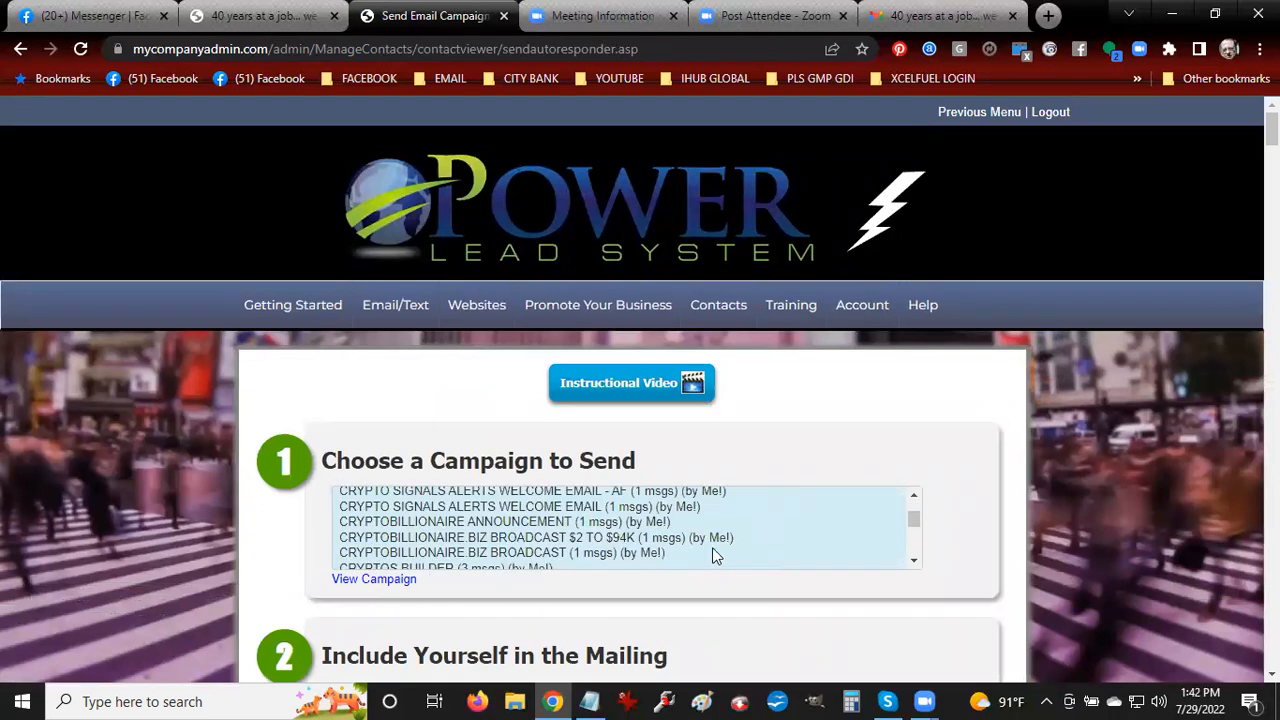
left_click(914, 497)
left_click_drag(917, 500, 918, 501)
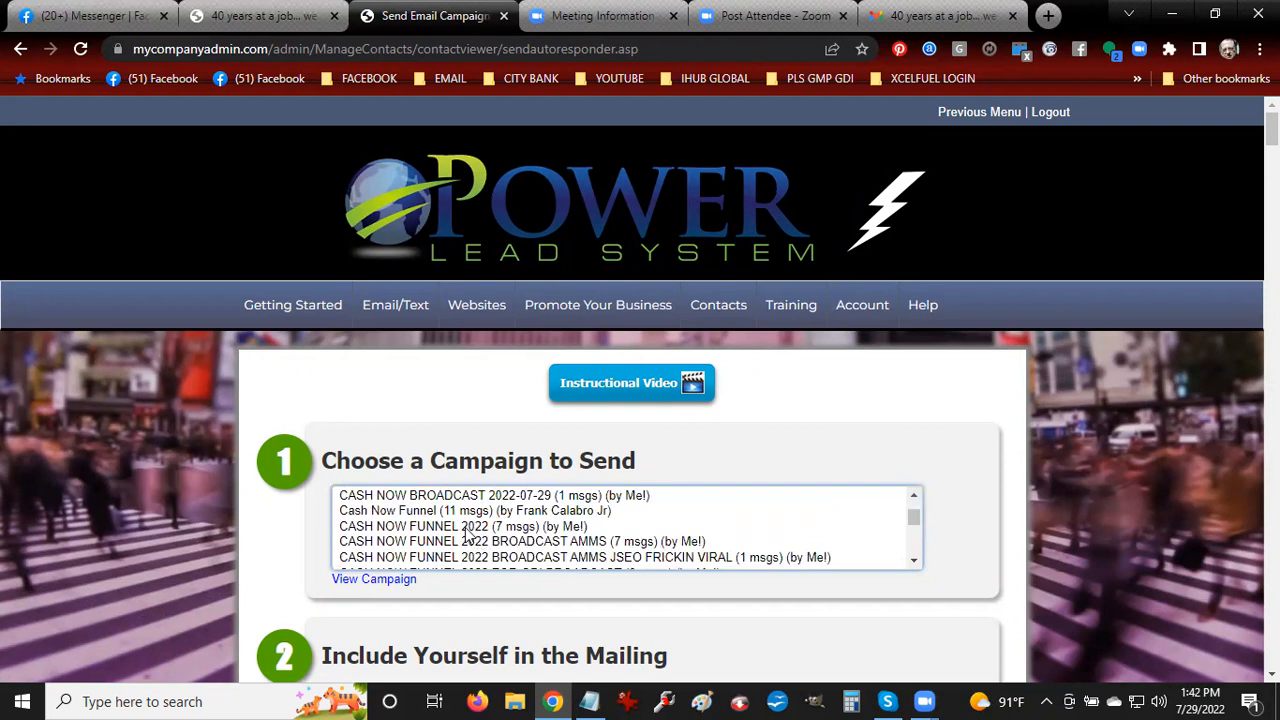
left_click(497, 494)
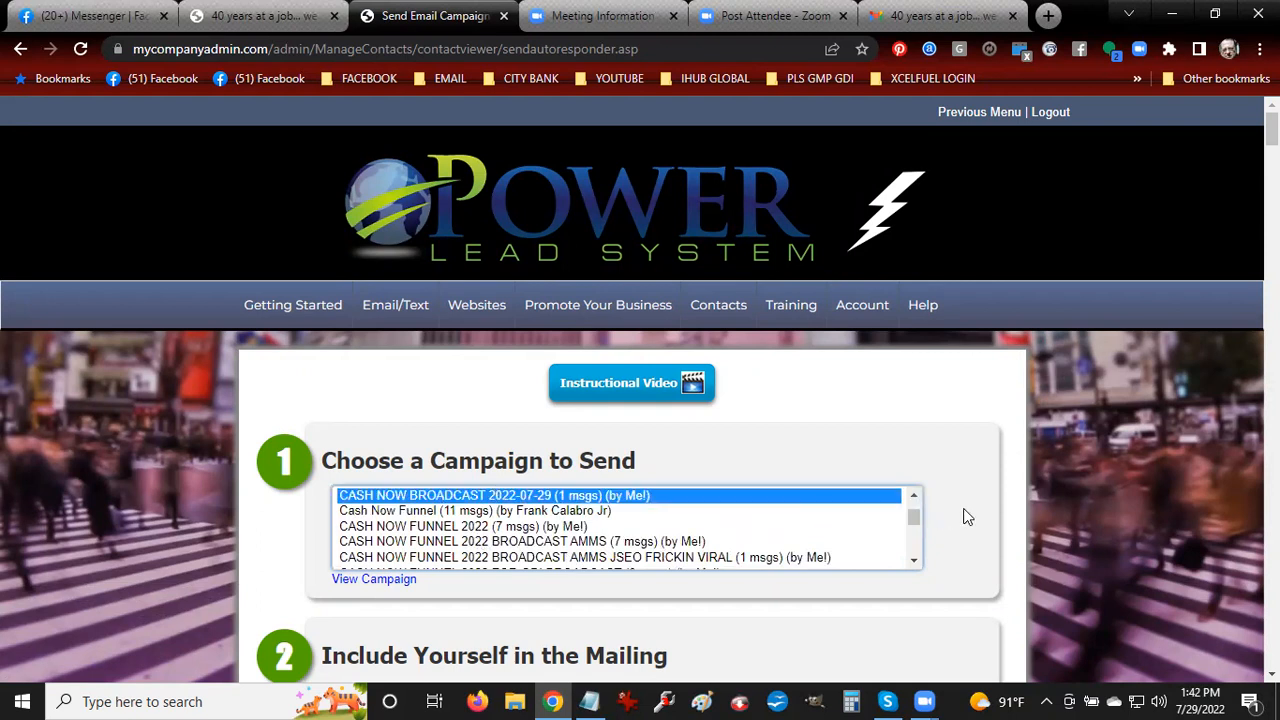
Select every contact in the newest contacts list as recipients, leaving the groups unselected, and continue to choosing the send date
scroll(1031, 483, "down", 5)
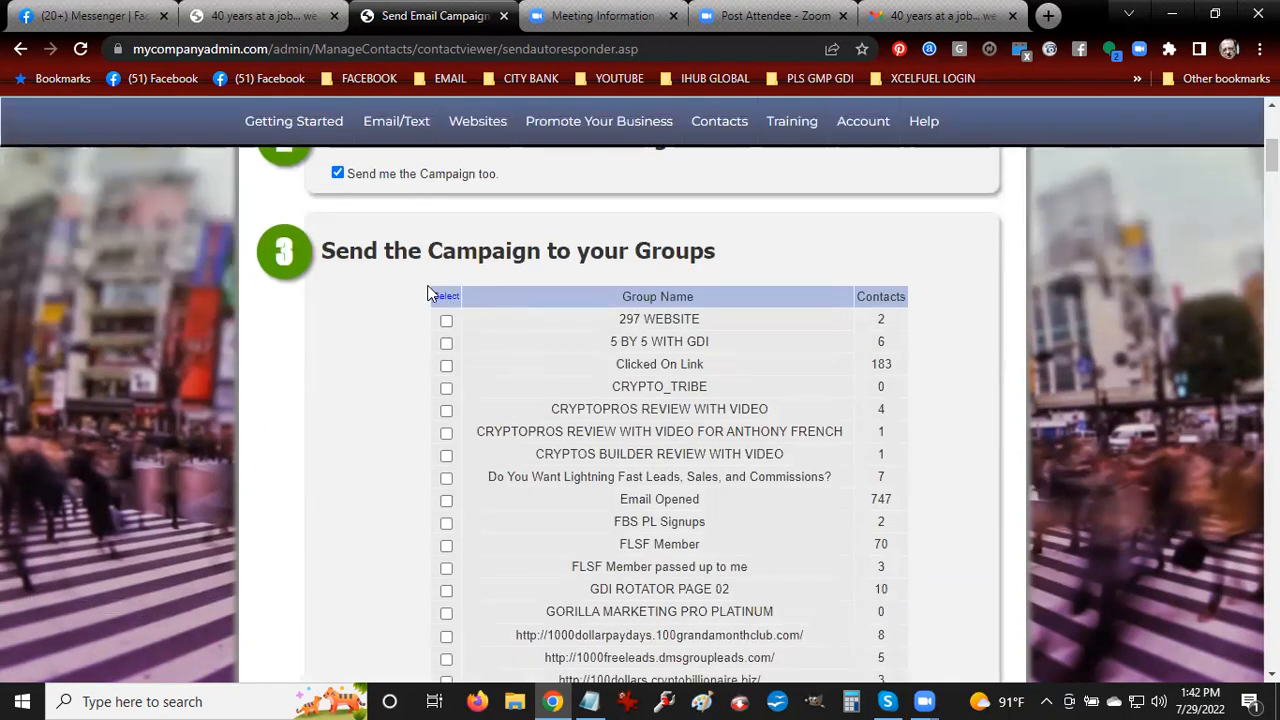
scroll(337, 380, "down", 3)
scroll(337, 380, "down", 20)
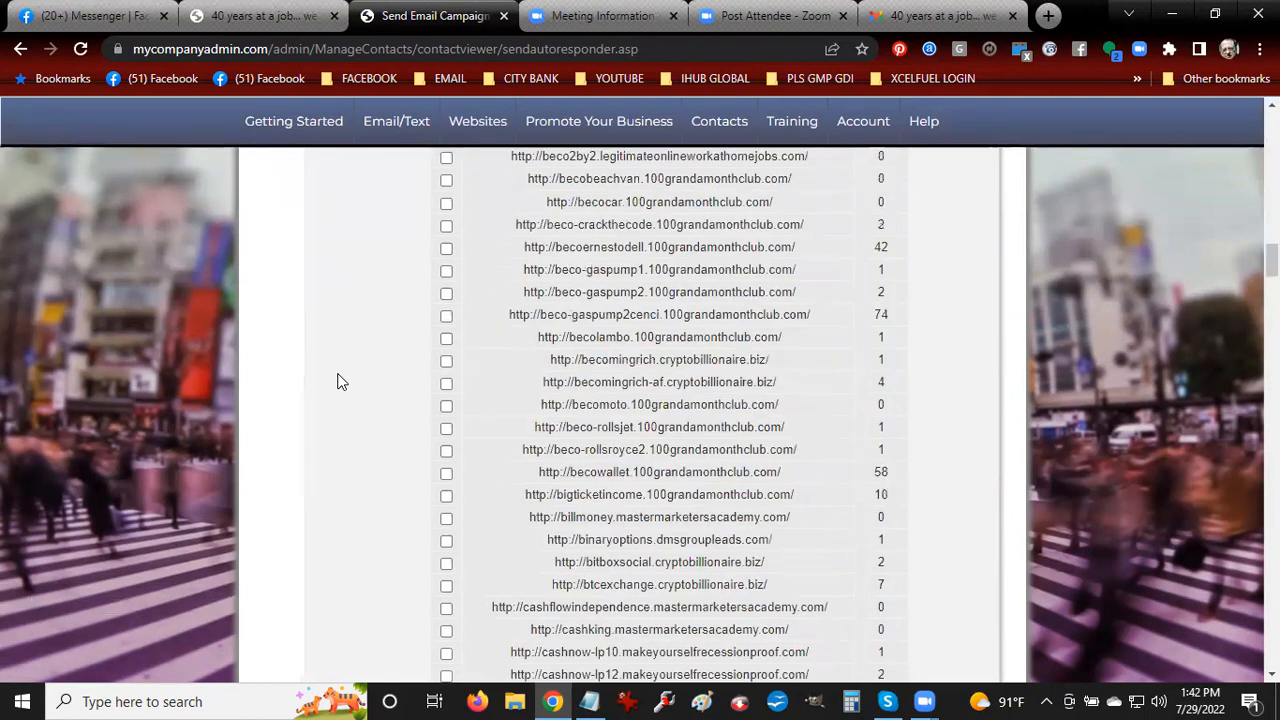
scroll(337, 380, "down", 8)
scroll(343, 377, "up", 4)
scroll(349, 363, "down", 5)
left_click(365, 315)
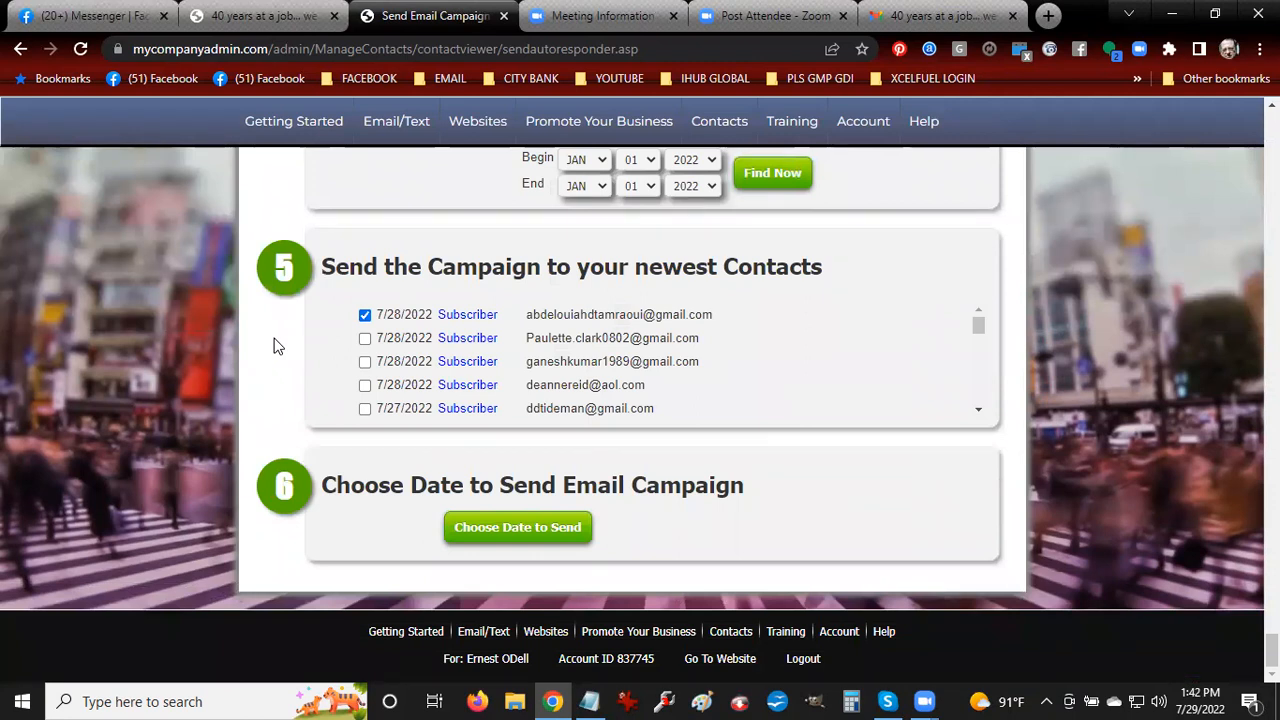
key("Tab")
key("Tab")
key("space")
key("Tab")
key("Tab")
key("space")
key("Tab")
key("Tab")
key("space")
key("Tab")
key("Tab")
key("space")
key("Tab")
key("Tab")
key("space")
key("Tab")
key("Tab")
key("space")
key("Tab")
key("Tab")
key("space")
key("Tab")
key("Tab")
key("space")
key("Tab")
key("Tab")
key("space")
key("Tab")
key("Tab")
key("space")
key("Tab")
key("Tab")
key("space")
key("Tab")
key("space")
key("Tab")
key("Tab")
key("space")
key("Tab")
key("Tab")
key("space")
key("Tab")
key("Tab")
key("space")
key("Tab")
key("Tab")
key("space")
key("Tab")
key("Tab")
key("space")
key("Tab")
key("Tab")
key("space")
key("Tab")
key("Tab")
key("space")
key("Tab")
key("Tab")
key("space")
key("Tab")
key("Tab")
key("space")
key("Tab")
key("Tab")
key("space")
key("Tab")
key("Tab")
key("space")
key("Tab")
key("Tab")
key("space")
key("Tab")
key("Tab")
key("Return")
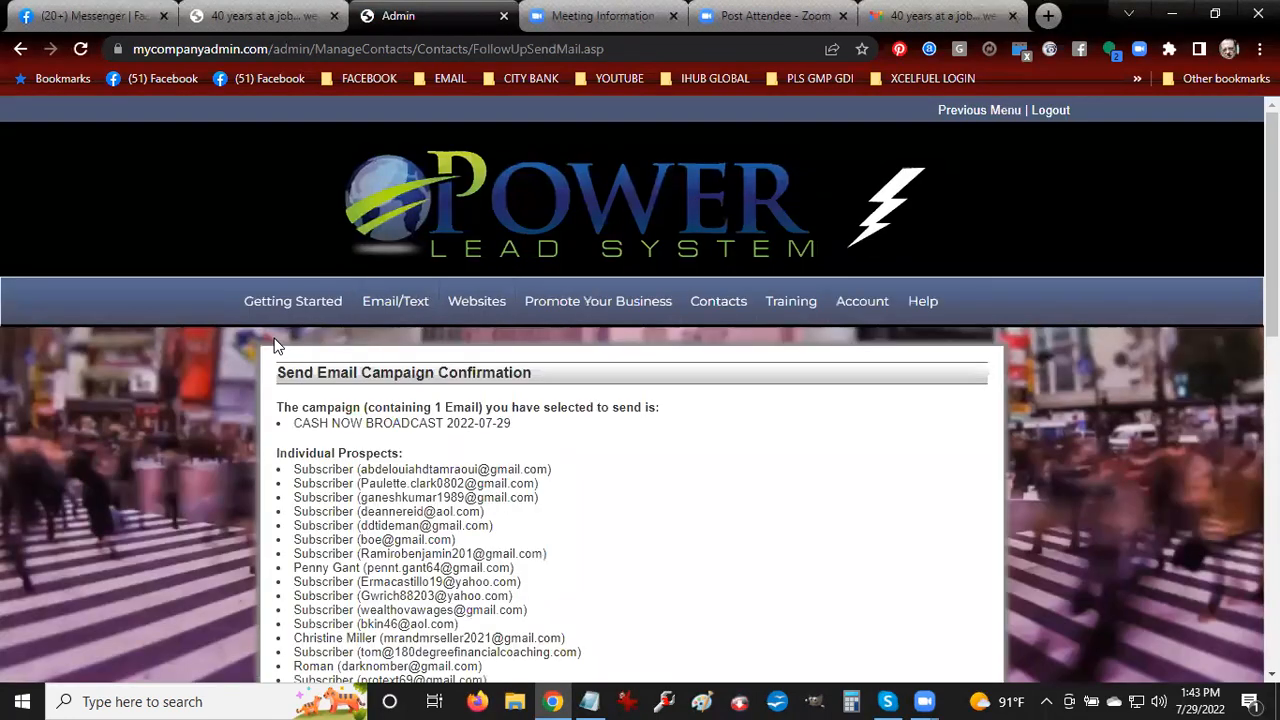
Review the send confirmation's email limit information, individual prospects, contact groups and mailing domain
scroll(671, 454, "down", 8)
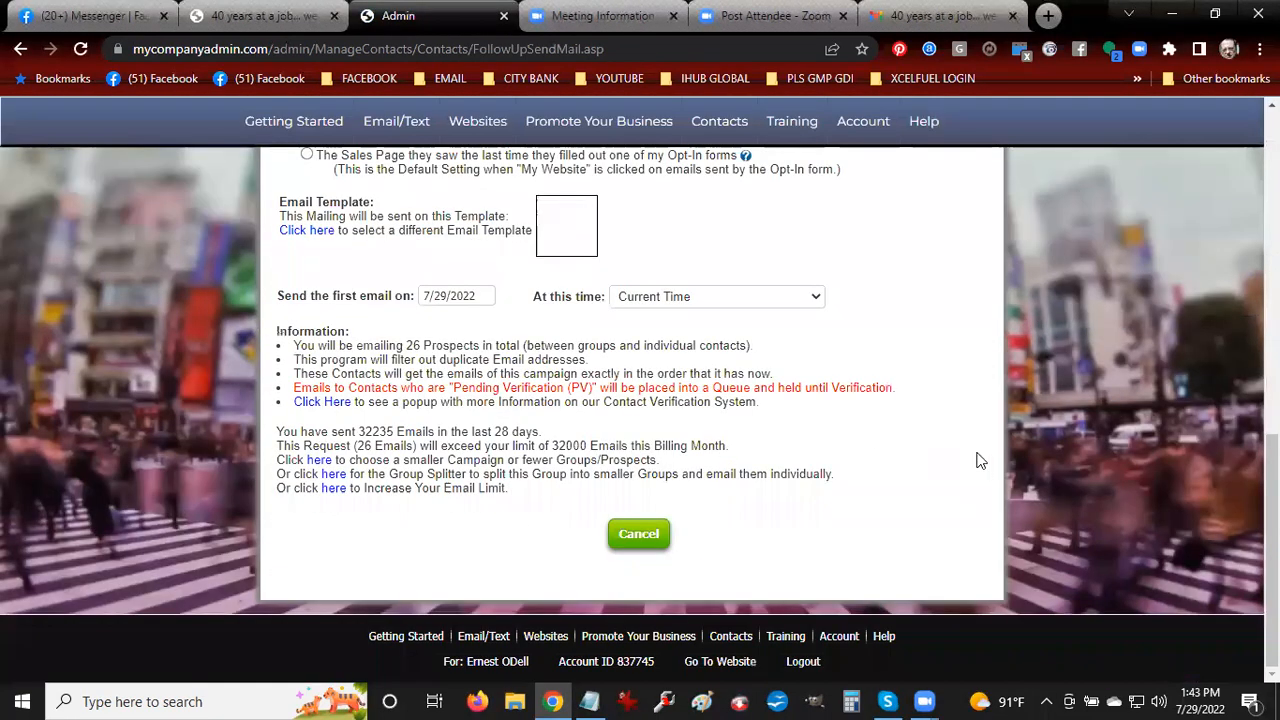
scroll(988, 460, "up", 5)
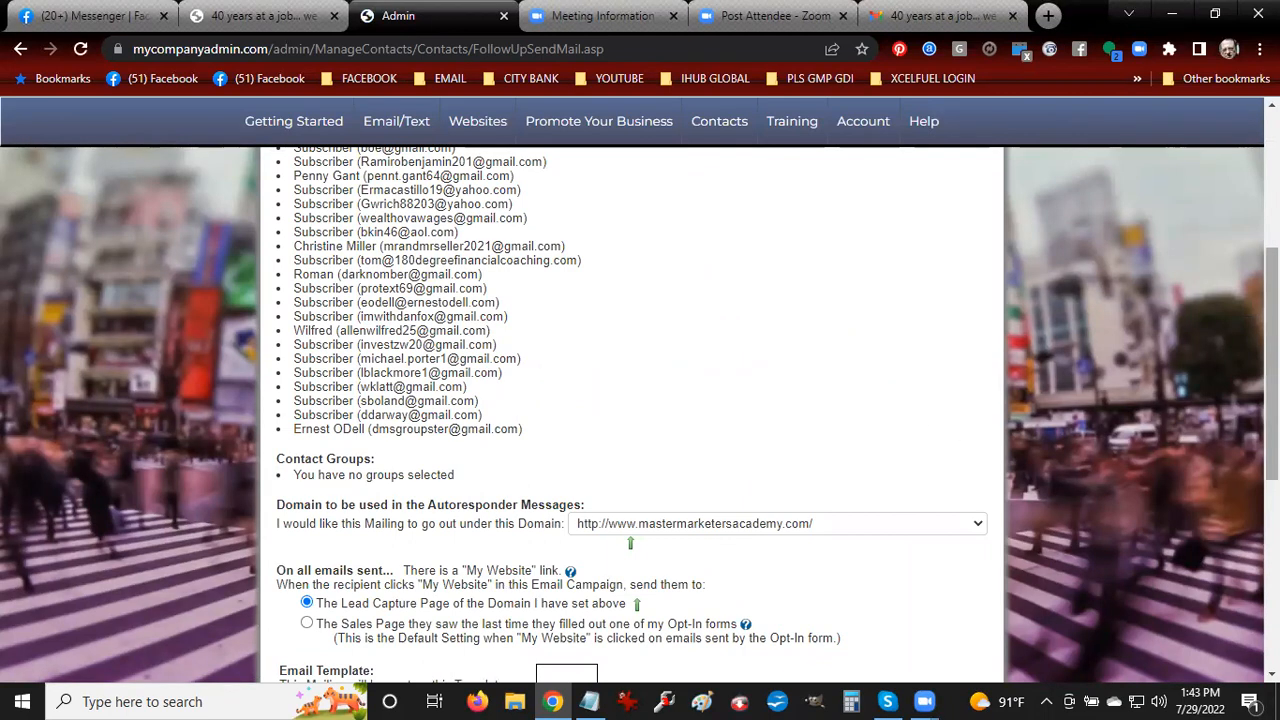
scroll(878, 402, "up", 1)
scroll(630, 600, "up", 1)
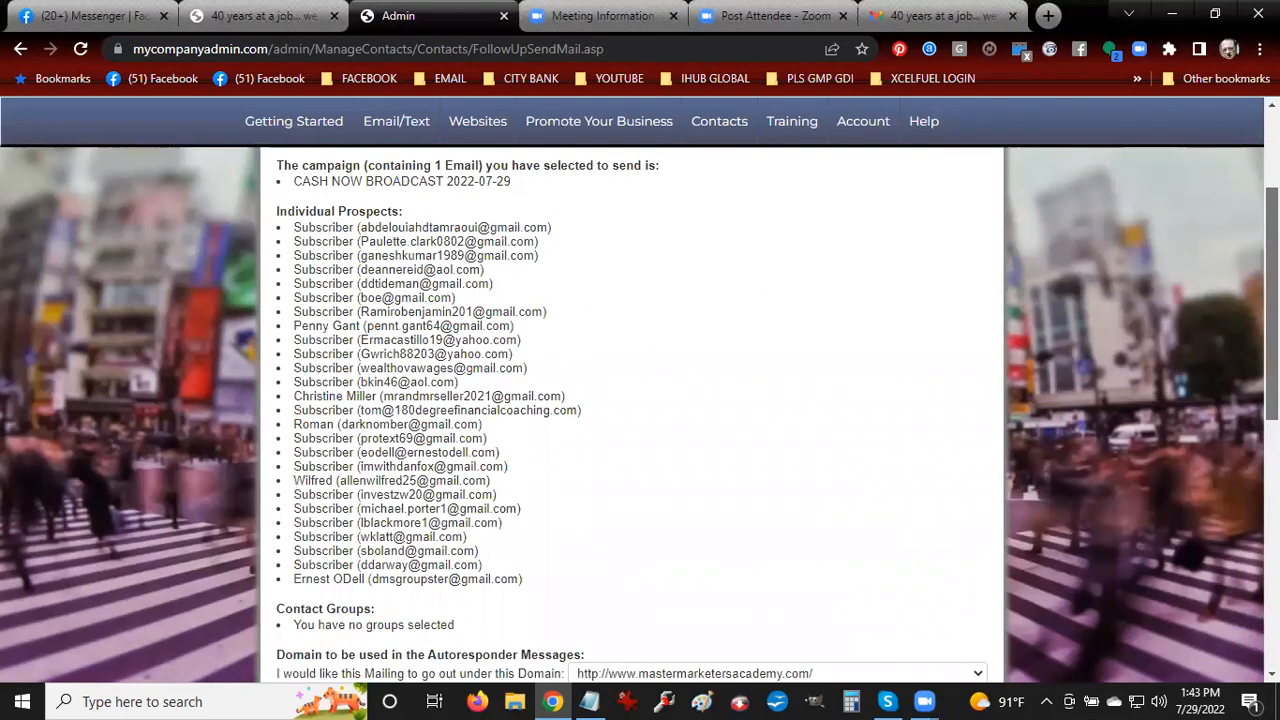
scroll(632, 400, "up", 1)
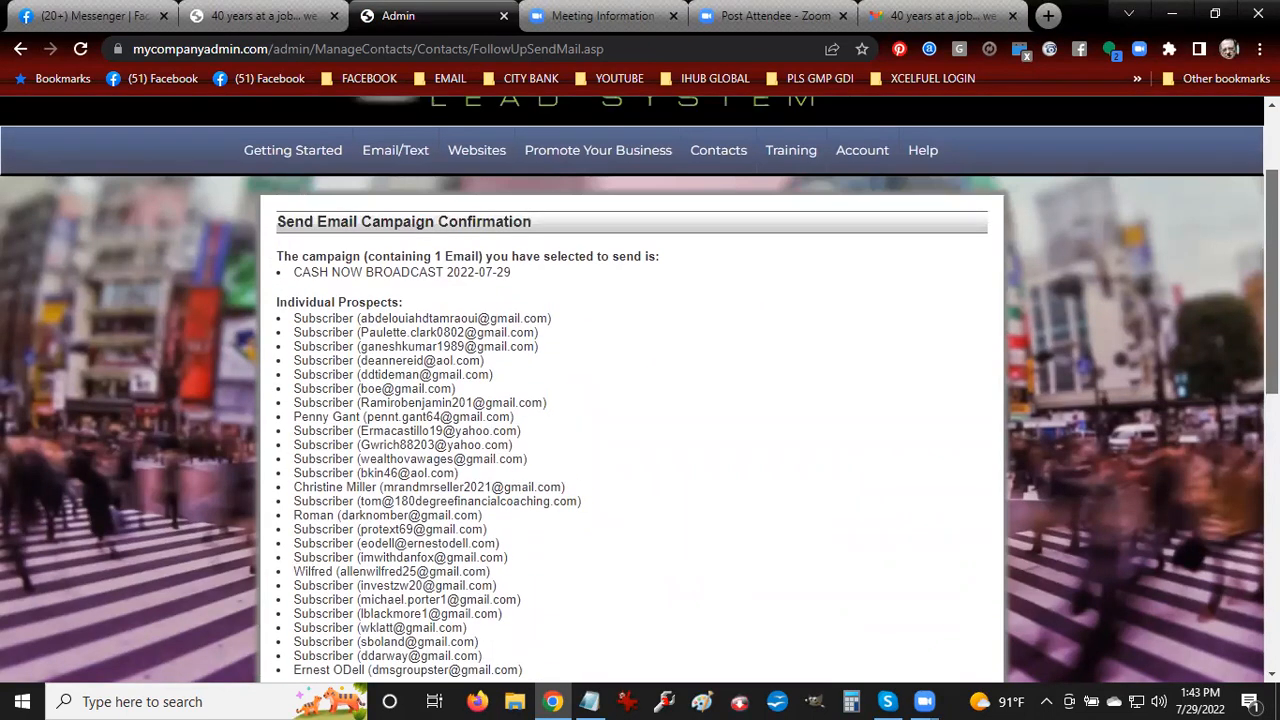
scroll(632, 400, "down", 1)
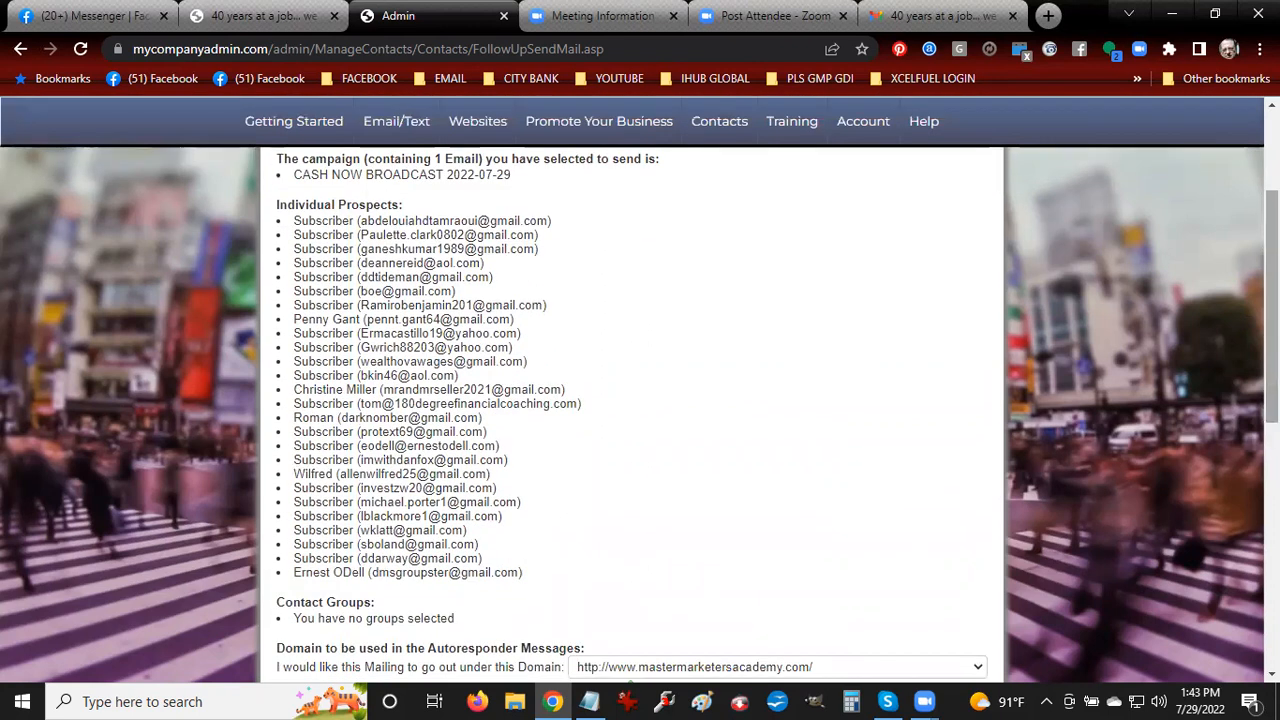
scroll(632, 400, "down", 1)
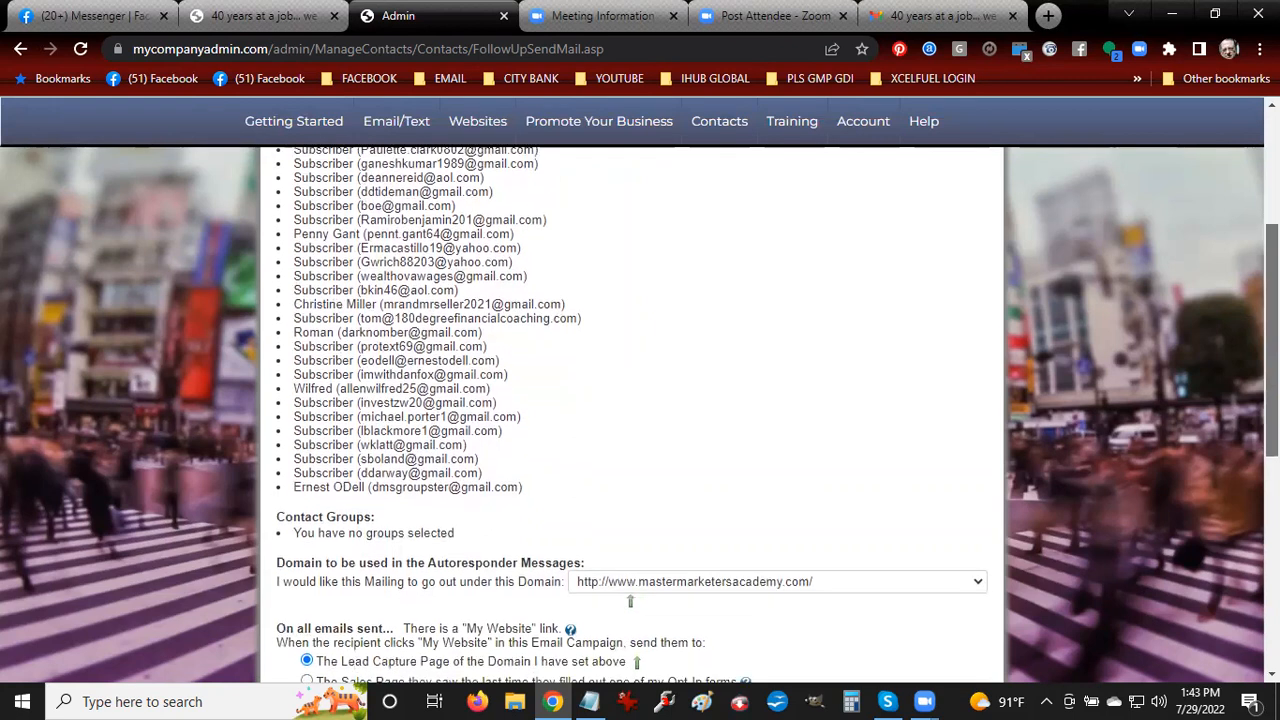
scroll(898, 417, "down", 3)
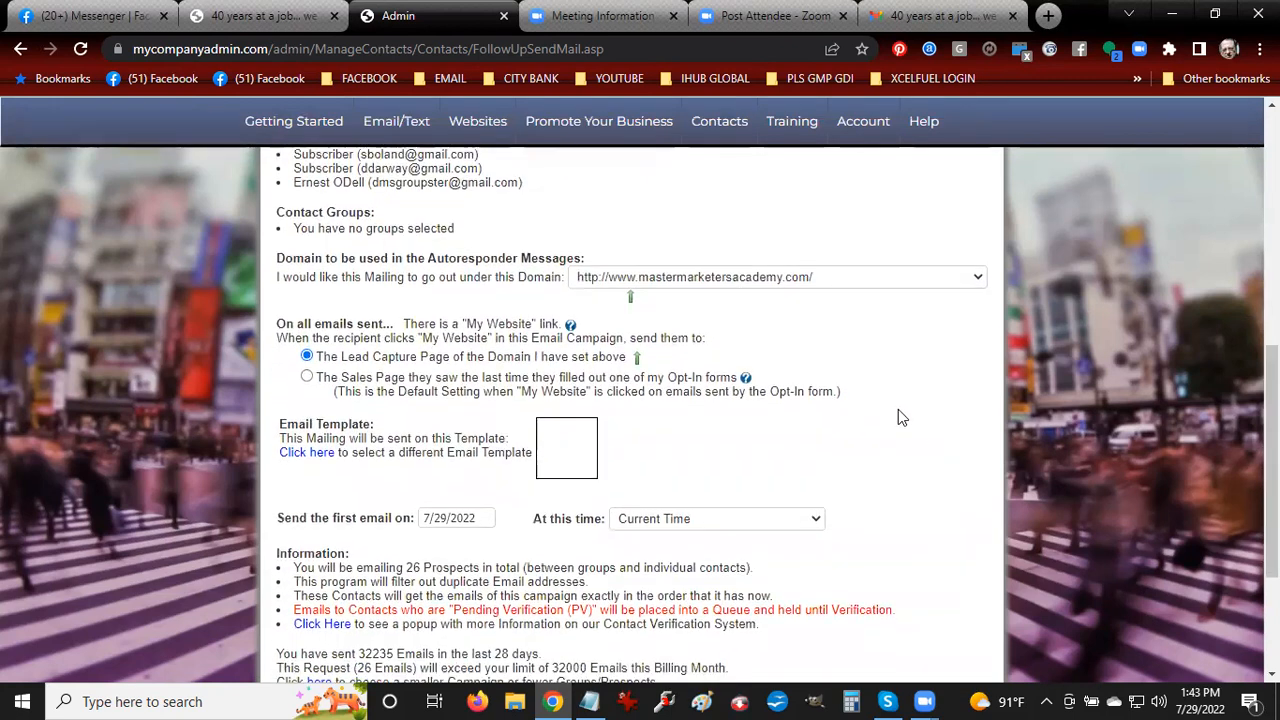
left_click(699, 272)
scroll(766, 490, "down", 3)
scroll(766, 490, "down", 20)
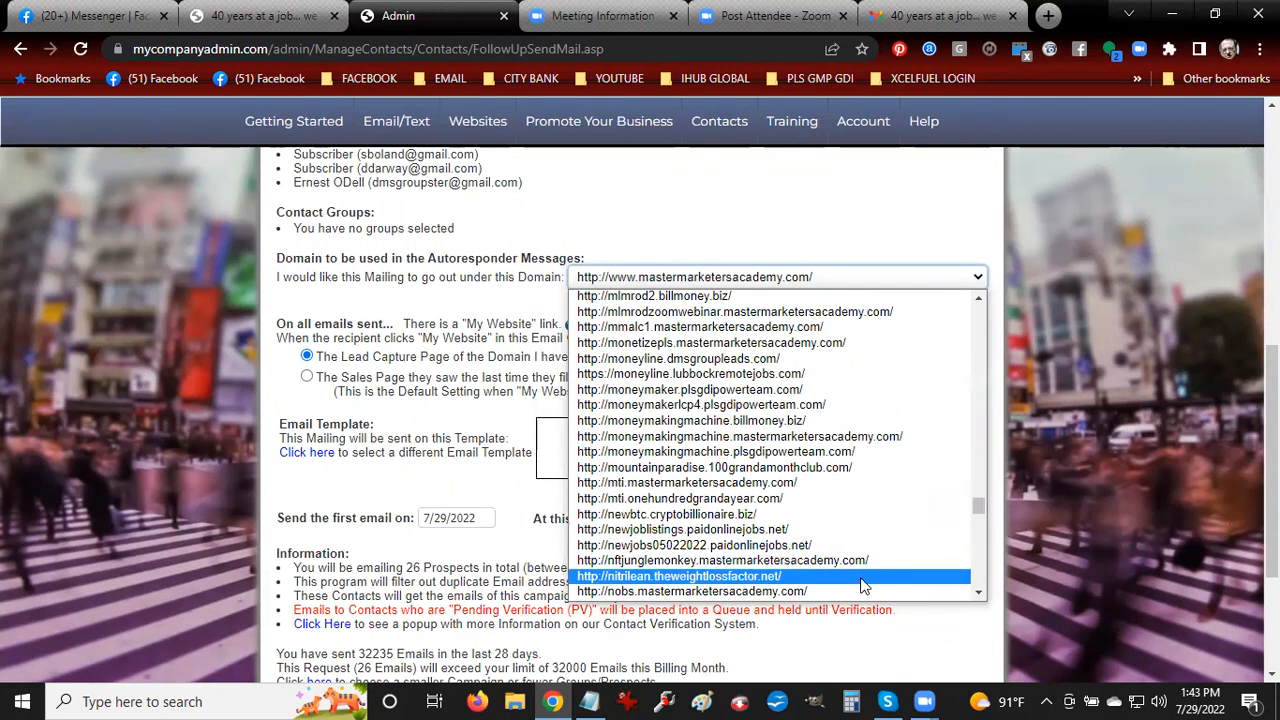
left_click(980, 594)
scroll(980, 598, "down", 3)
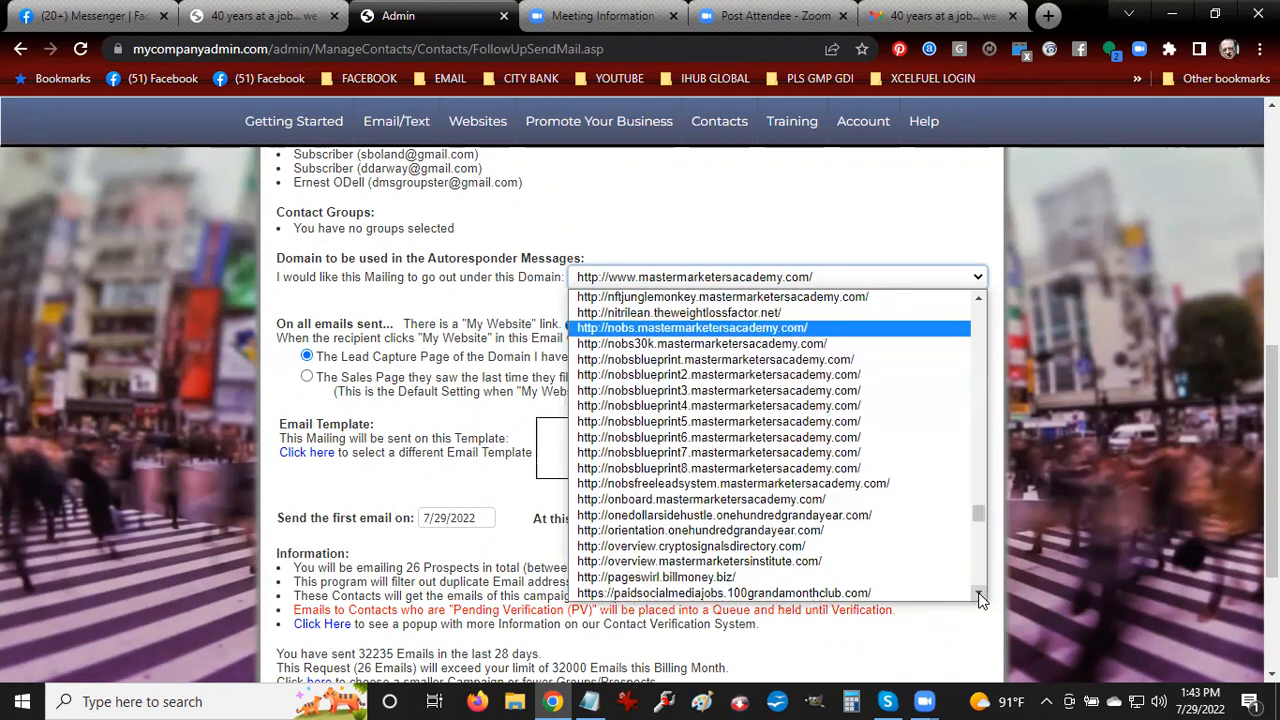
left_click(780, 530)
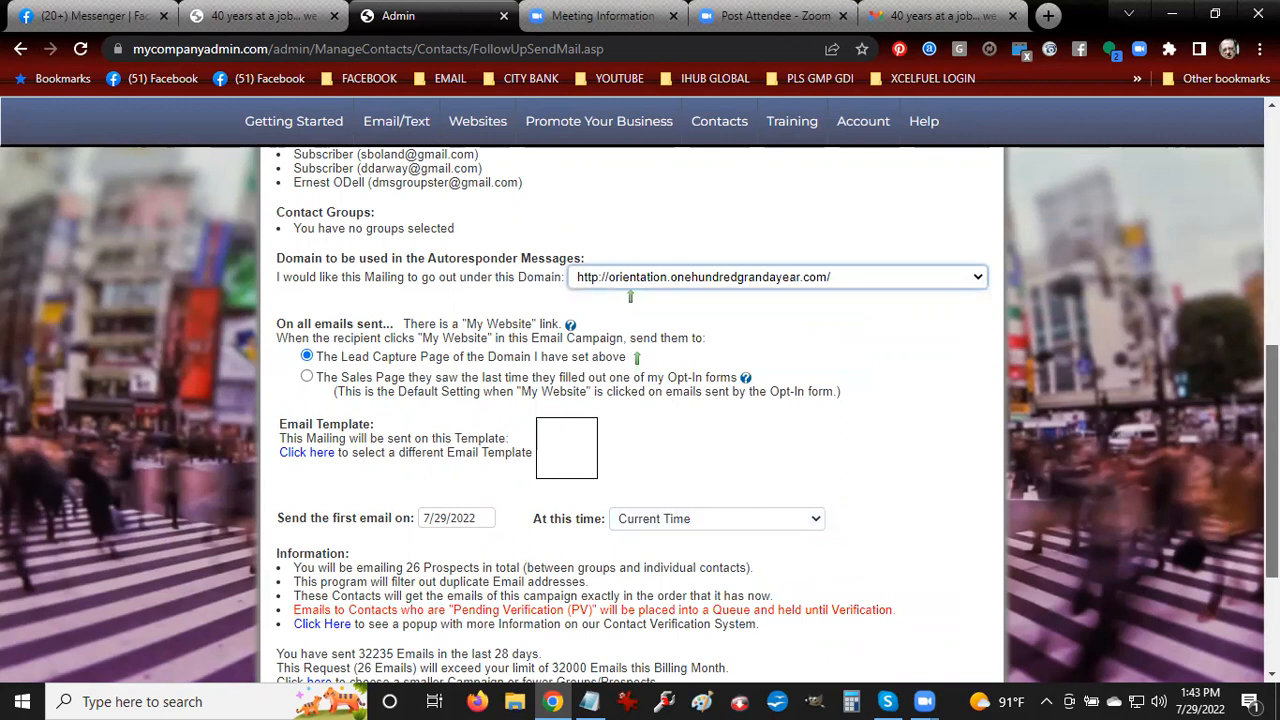
Check the email limit increase page, then return to the send settings and review the available send times
scroll(1272, 460, "down", 3)
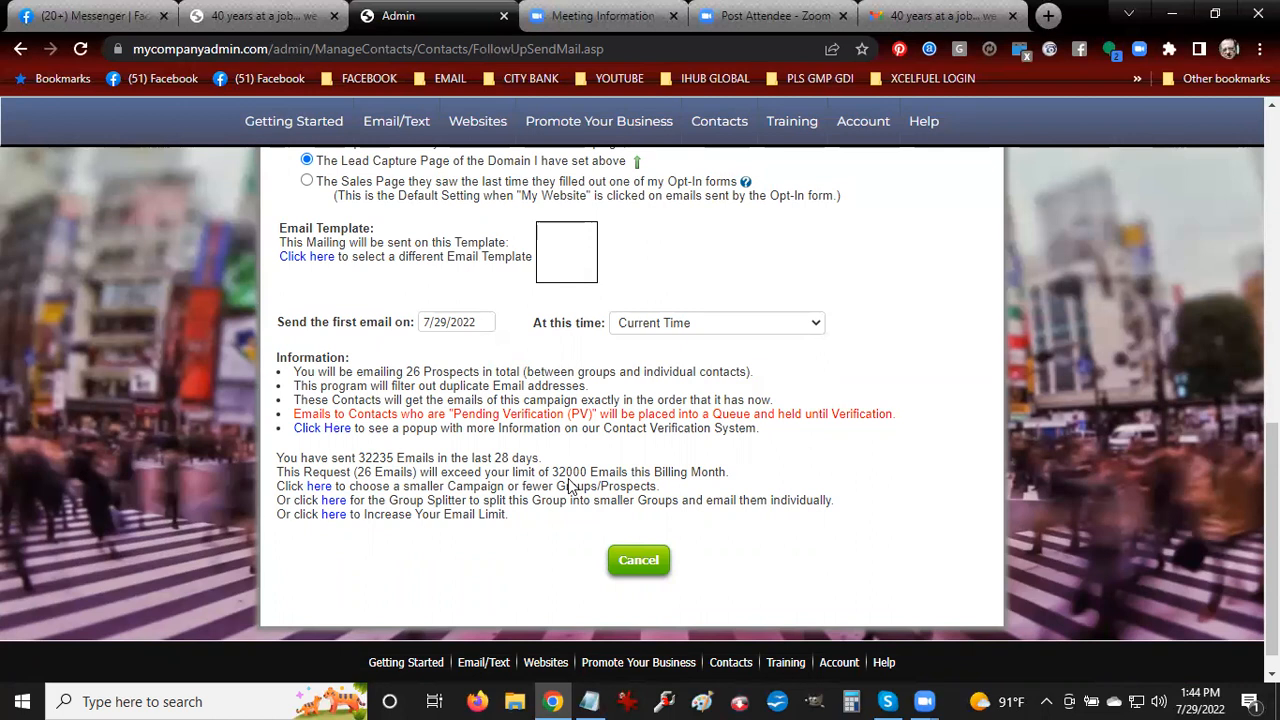
left_click(334, 518)
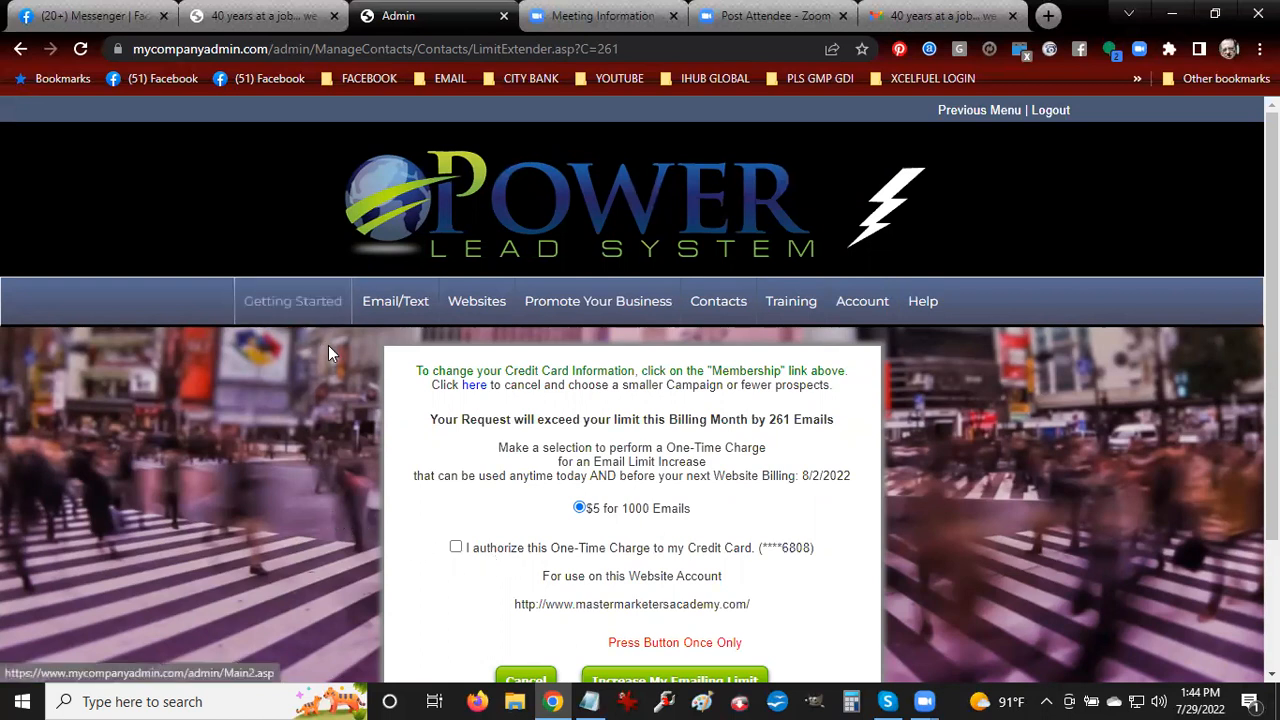
mouse_move(392, 300)
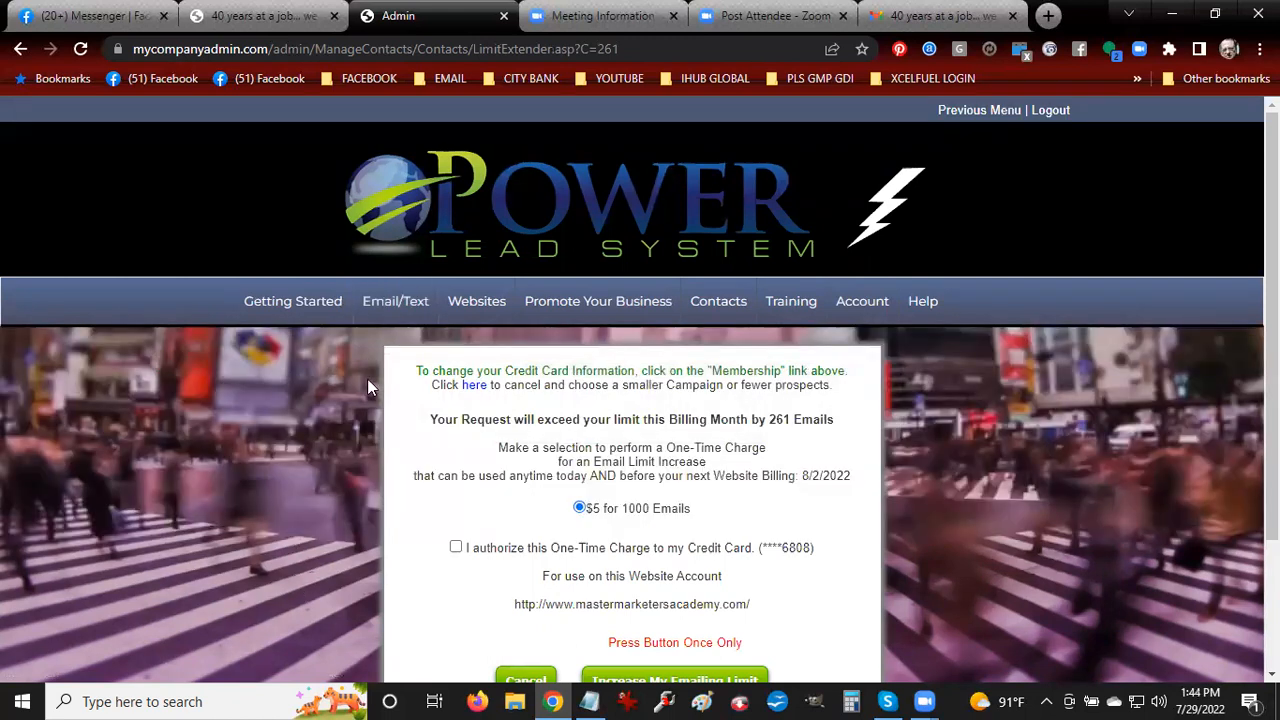
left_click(20, 48)
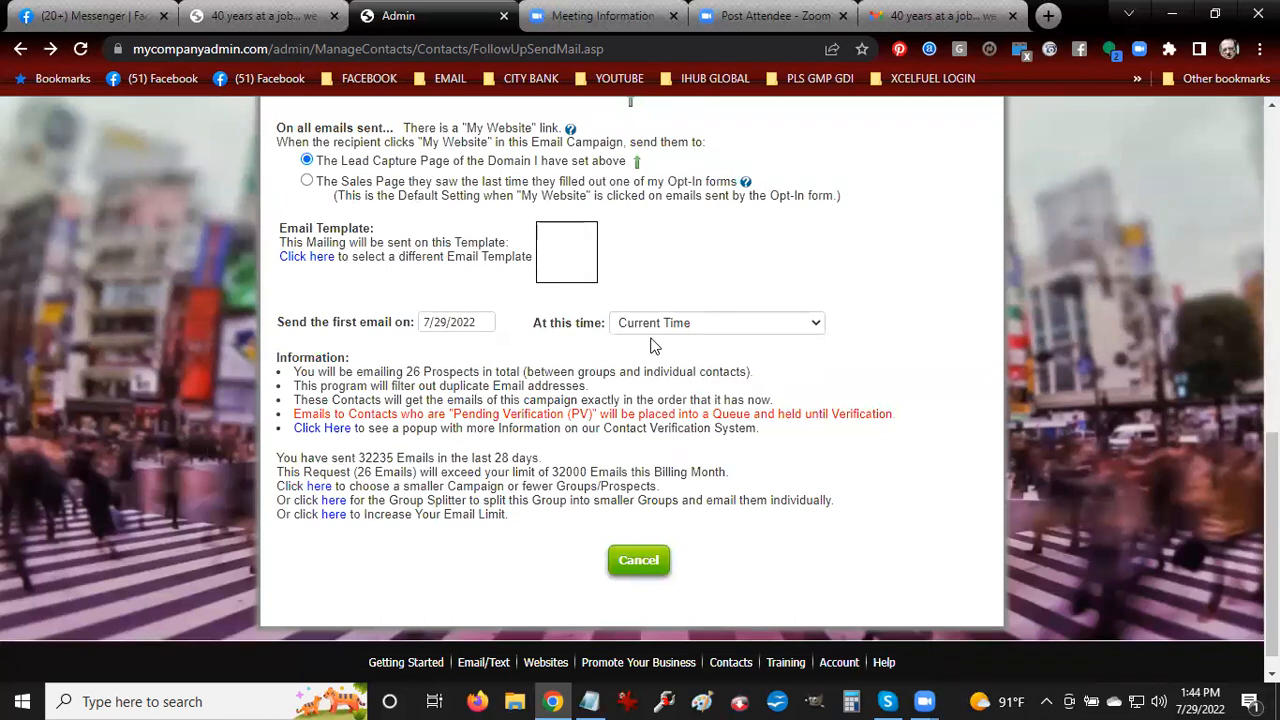
left_click(653, 330)
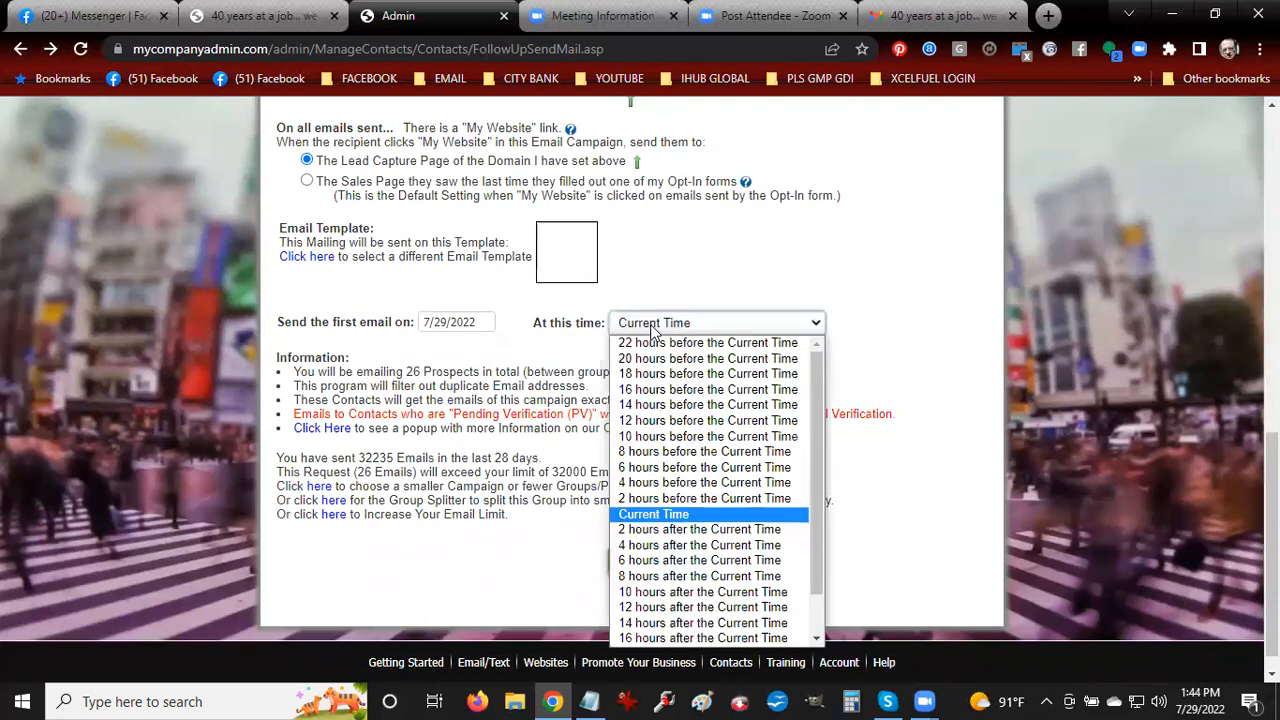
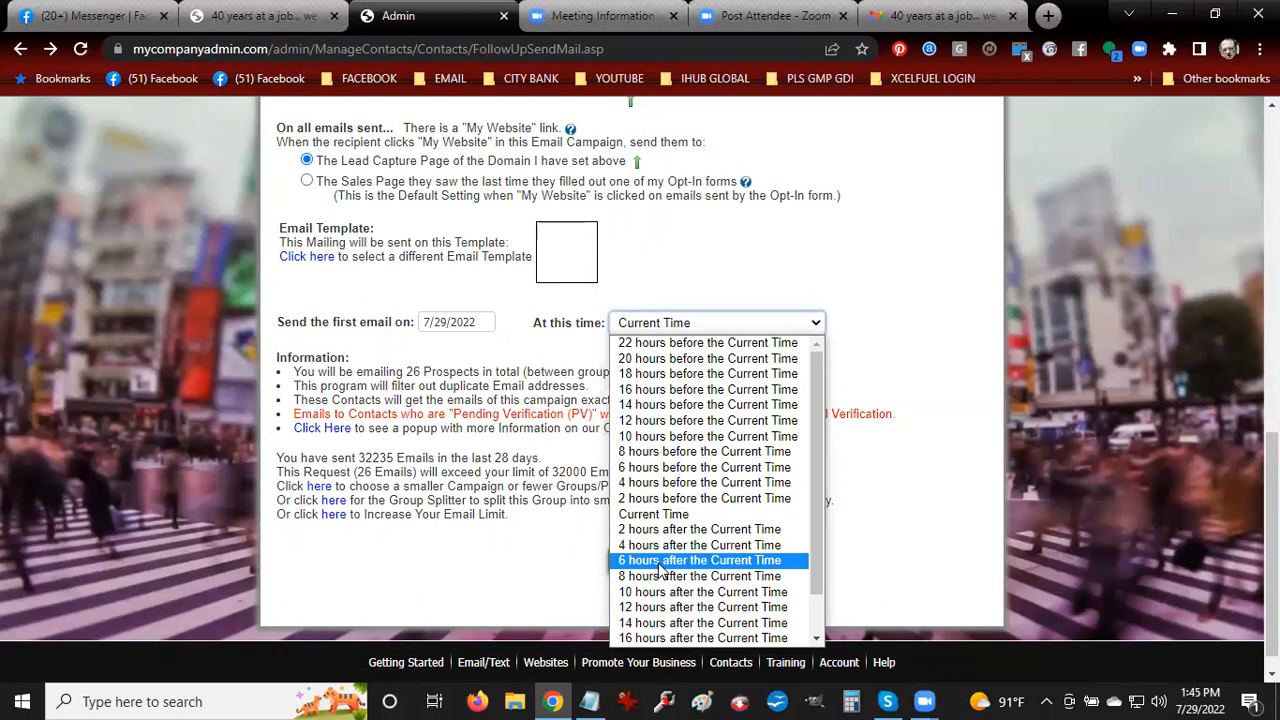
Go to the Automated Holiday Messages page and start creating a new automated marketing event
scroll(80, 455, "up", 8)
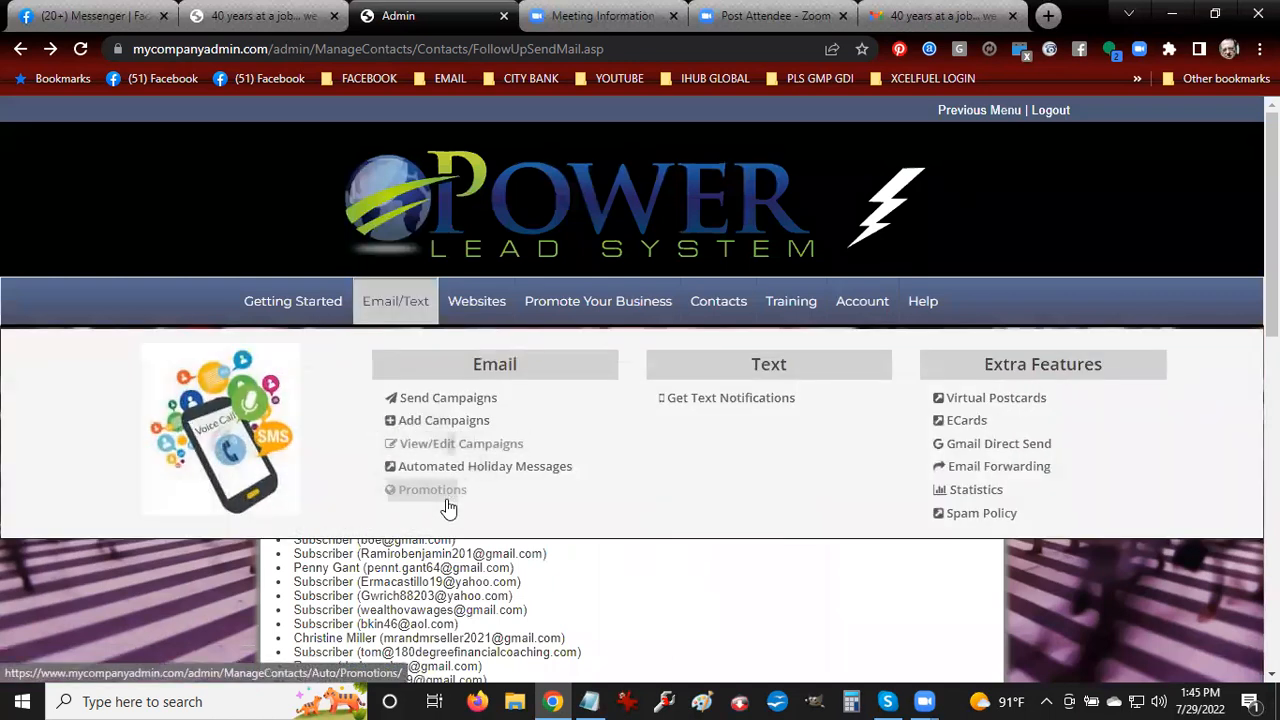
left_click(443, 470)
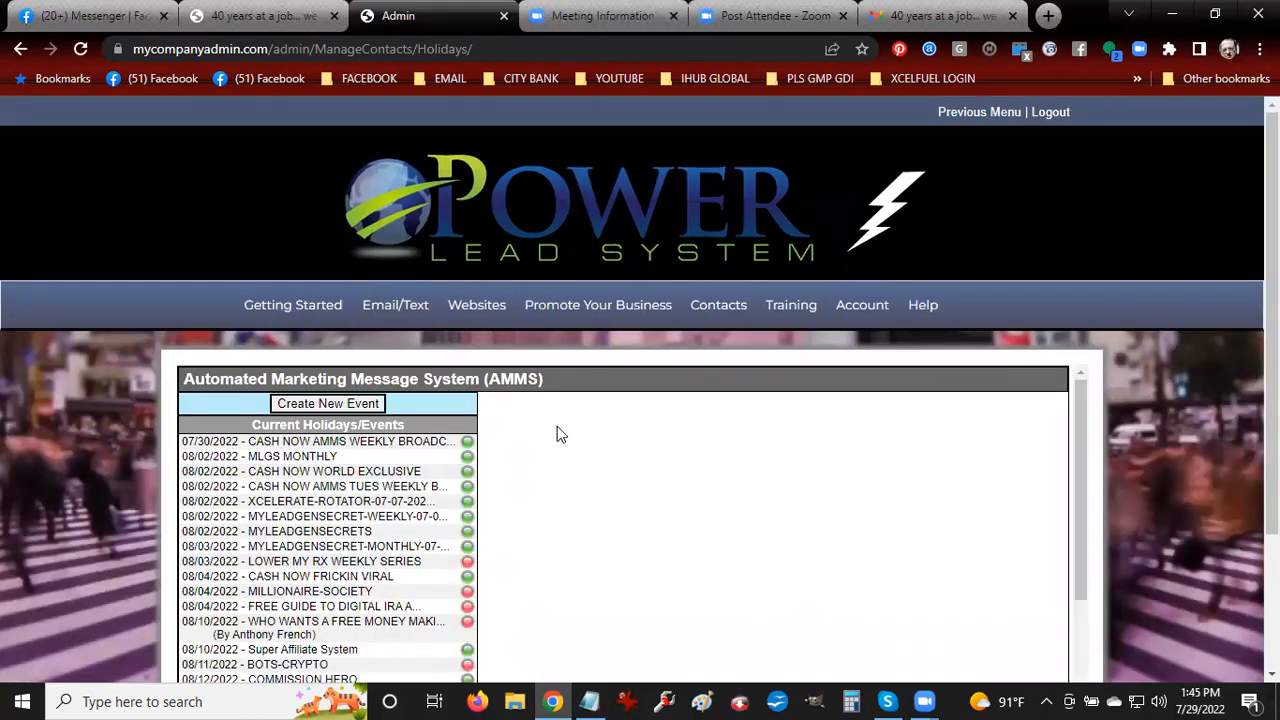
scroll(557, 426, "down", 3)
scroll(560, 428, "up", 3)
left_click(333, 404)
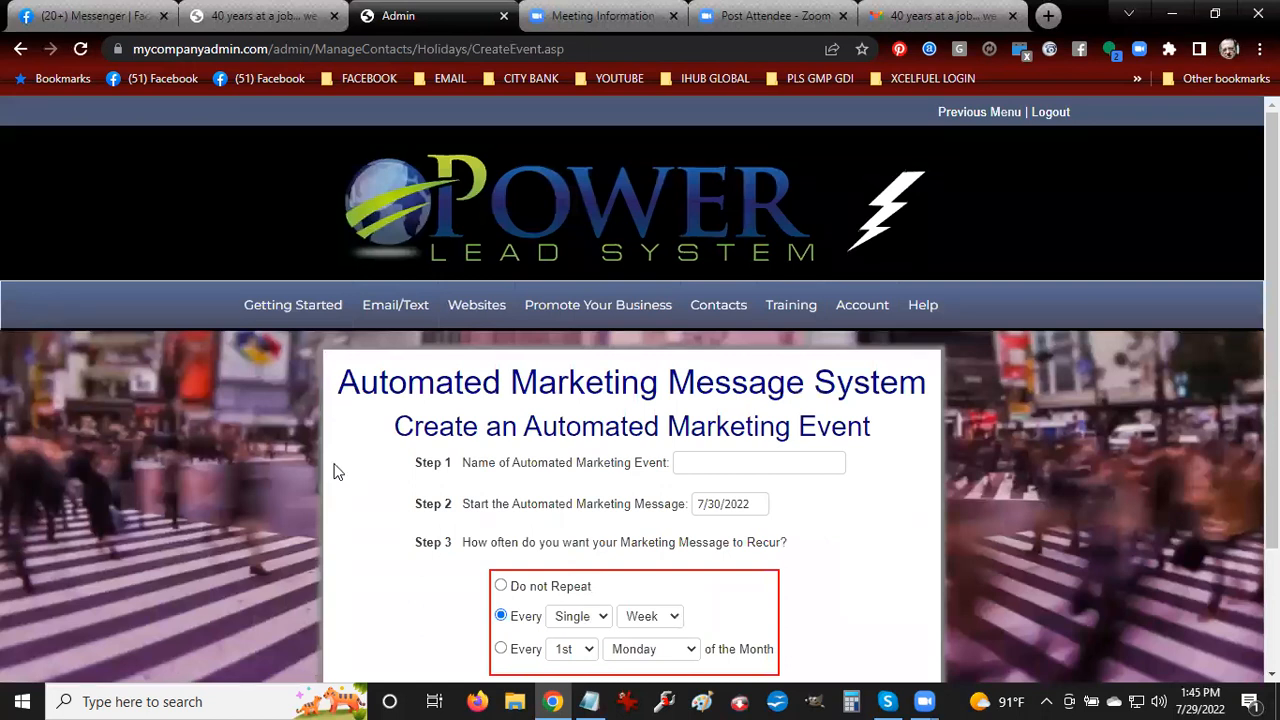
Name the automated marketing event CASH NOW BROADCAST 2022-07-29
left_click(684, 461)
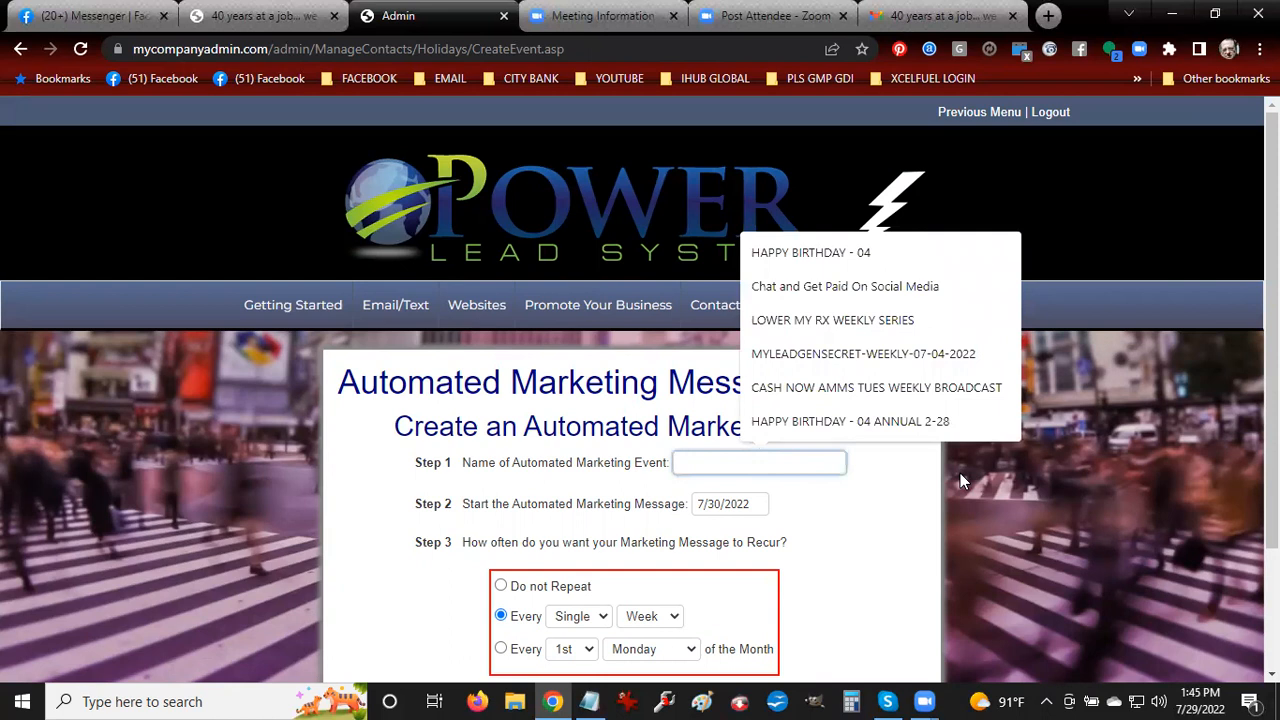
type("CASH NOW")
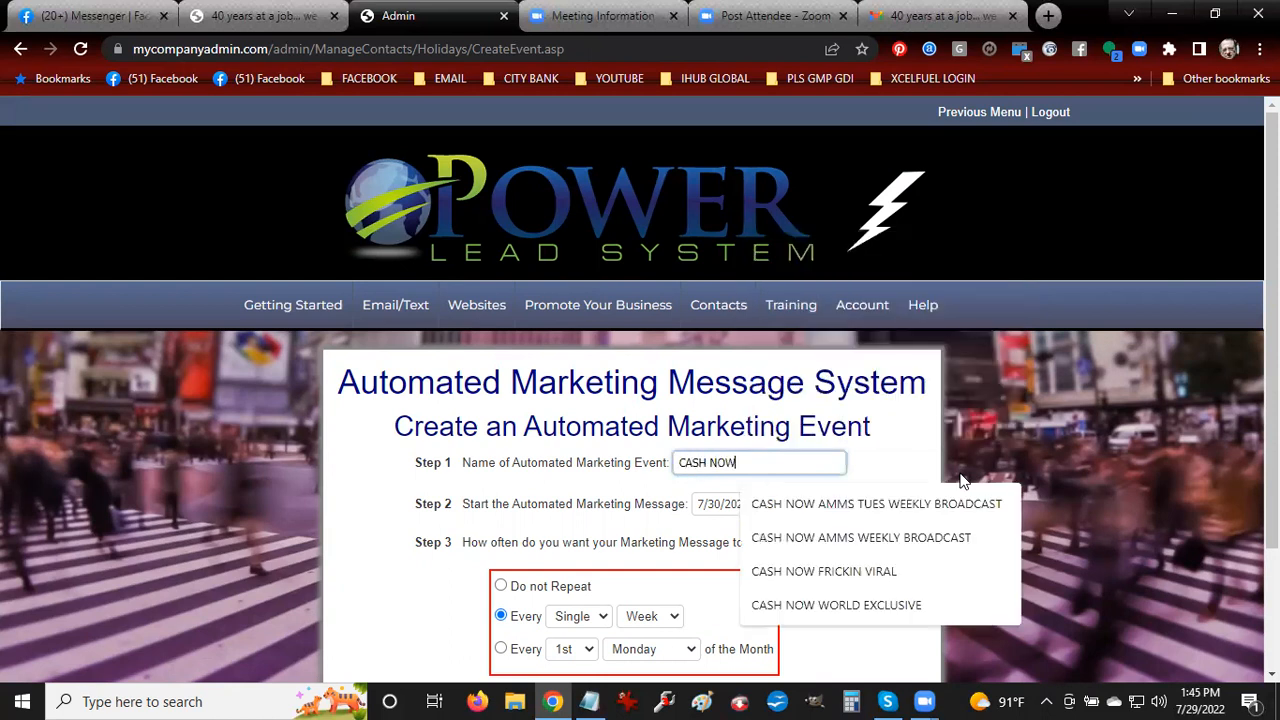
type(" BROADCAST")
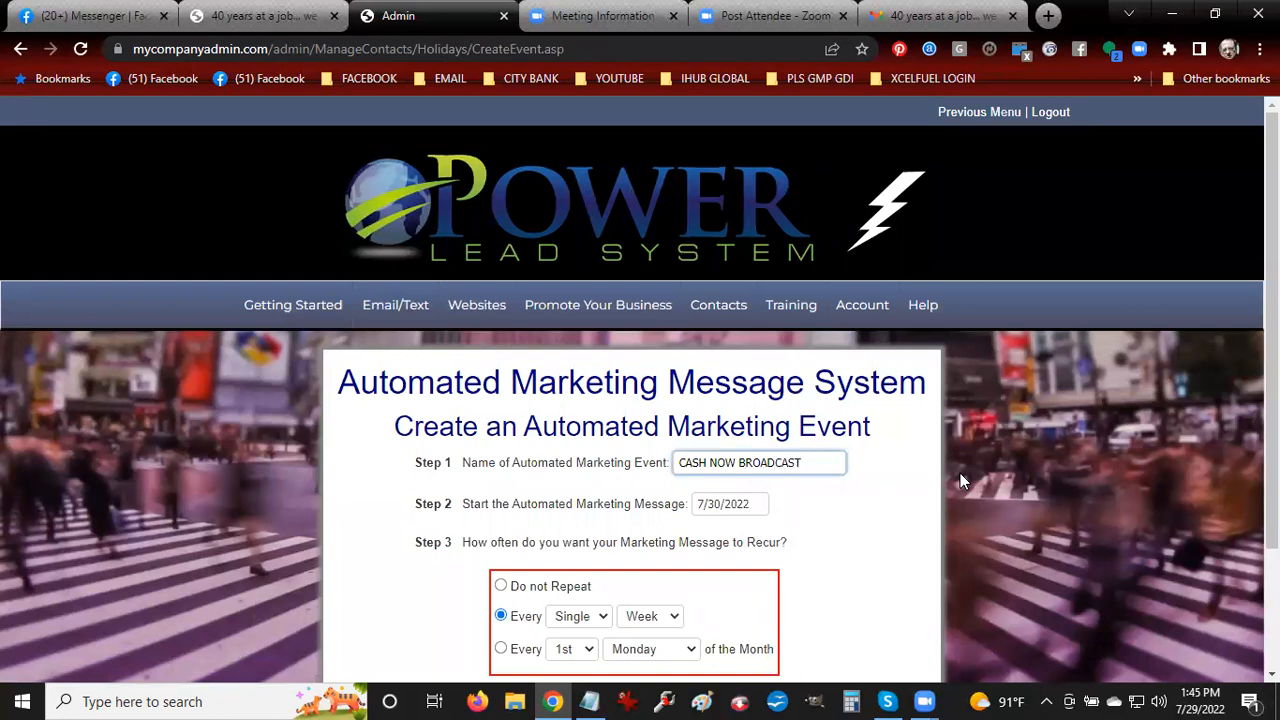
type(" 2022-07")
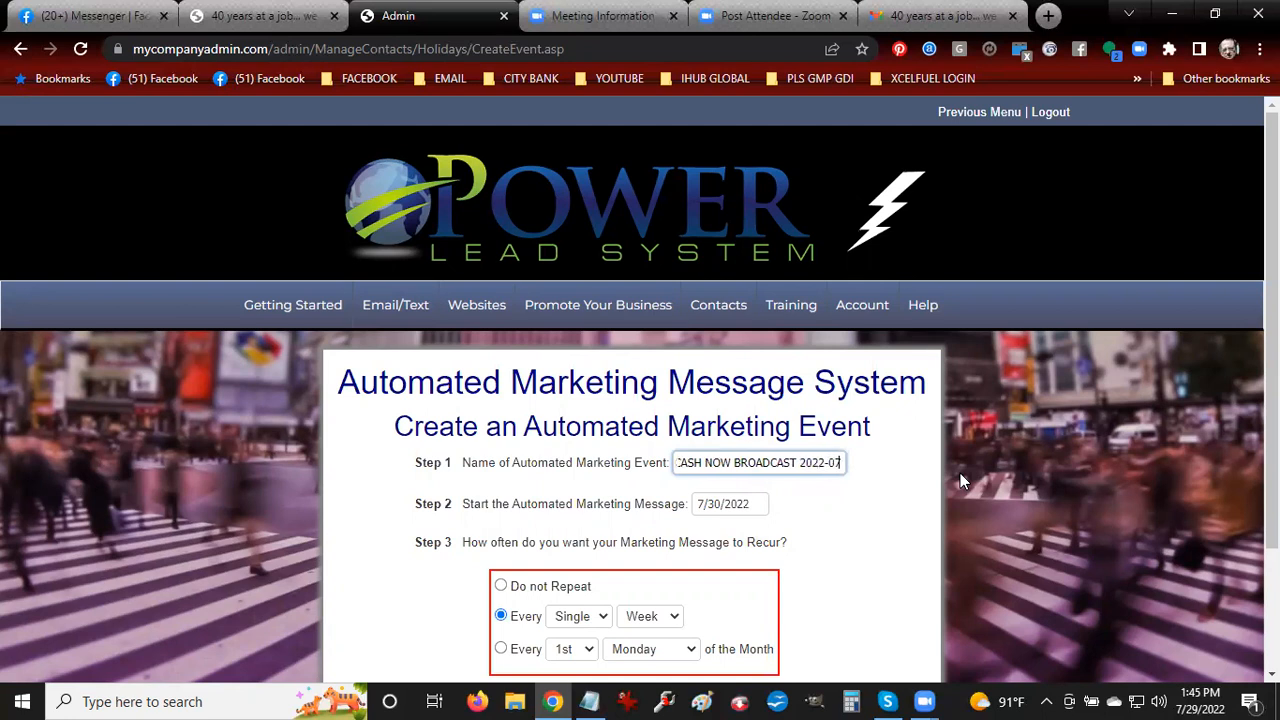
type("-29")
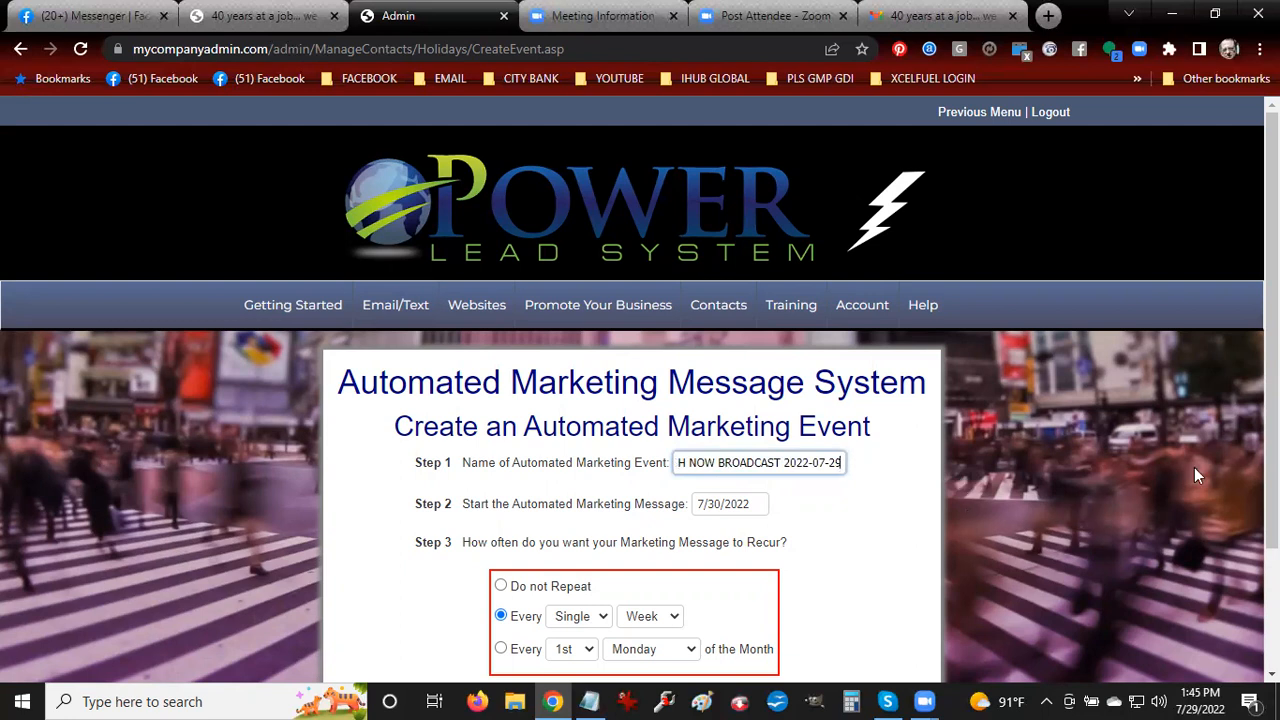
View the start date calendar and try the monthly recurrence option before returning to the weekly one
left_click_drag(1271, 450, 1271, 470)
scroll(1271, 470, "down", 1)
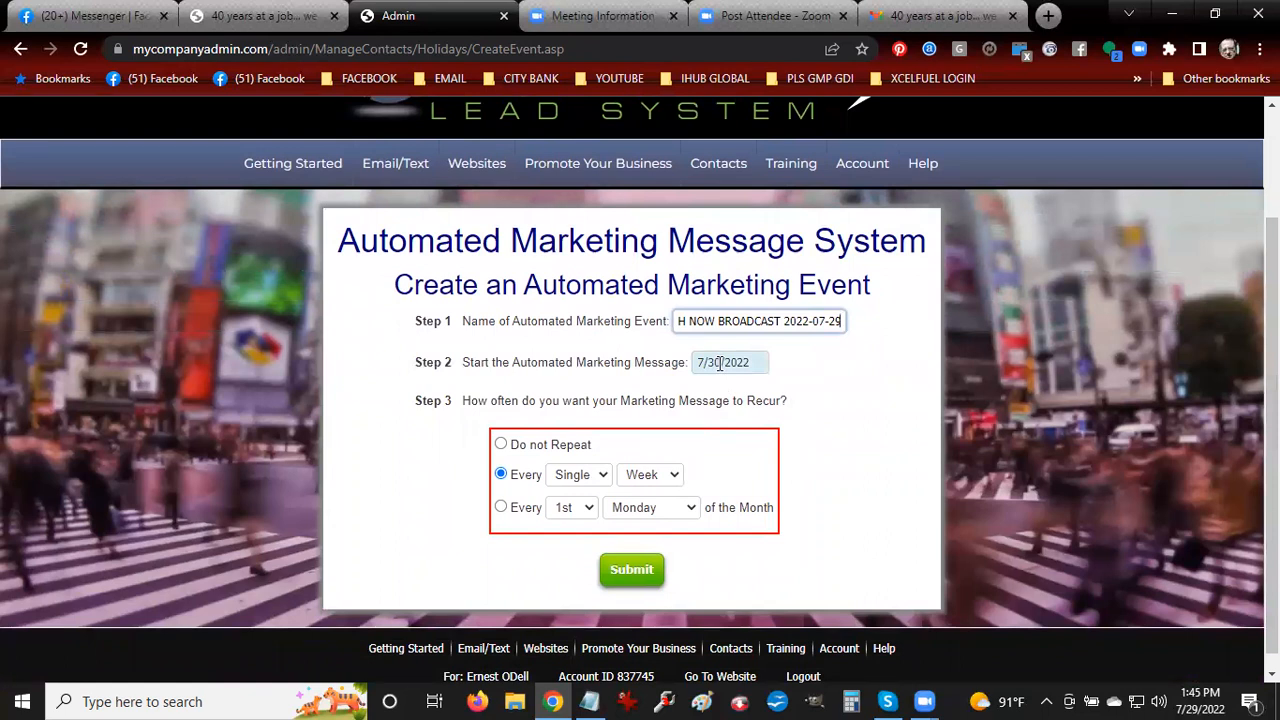
left_click(719, 363)
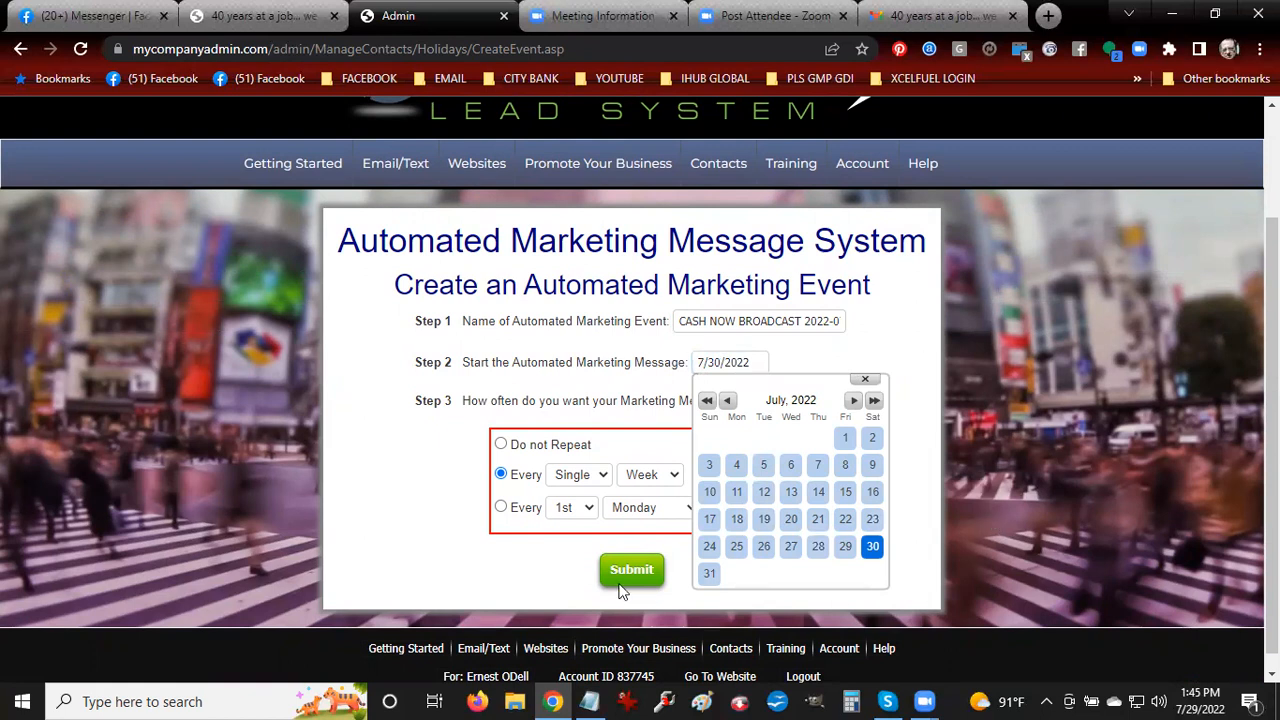
left_click(501, 507)
left_click(738, 361)
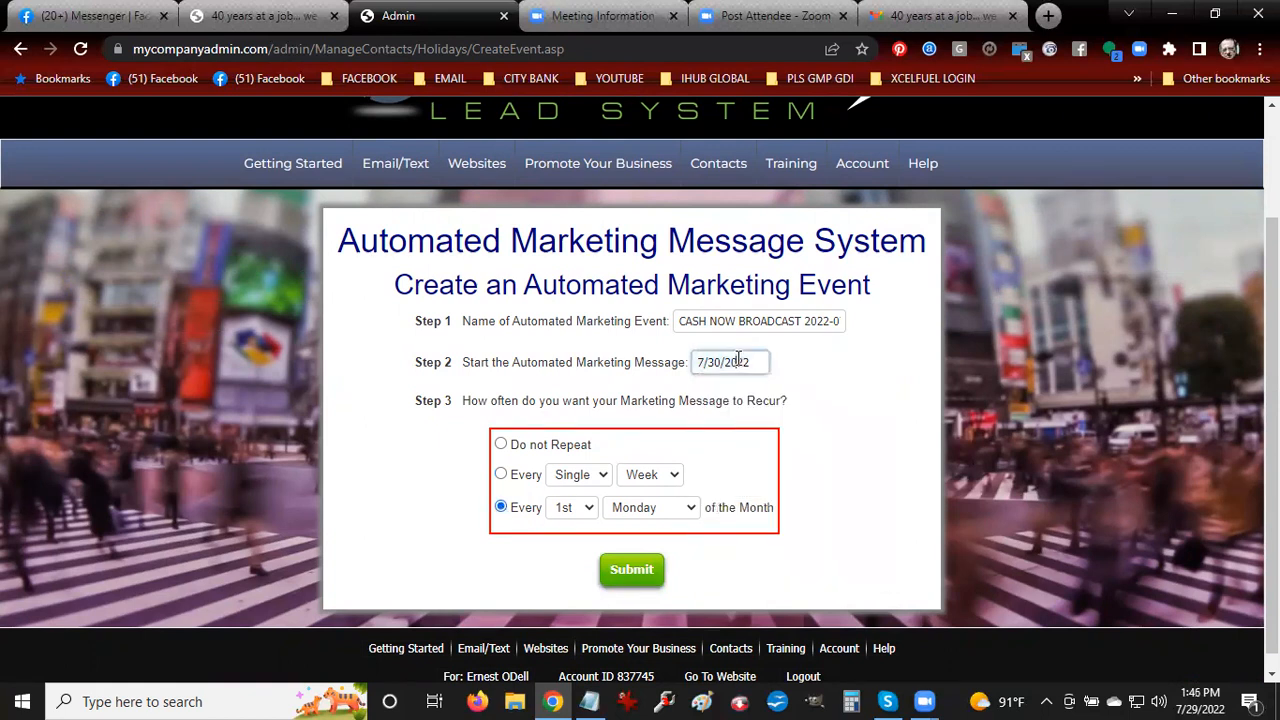
left_click(501, 476)
left_click(501, 476)
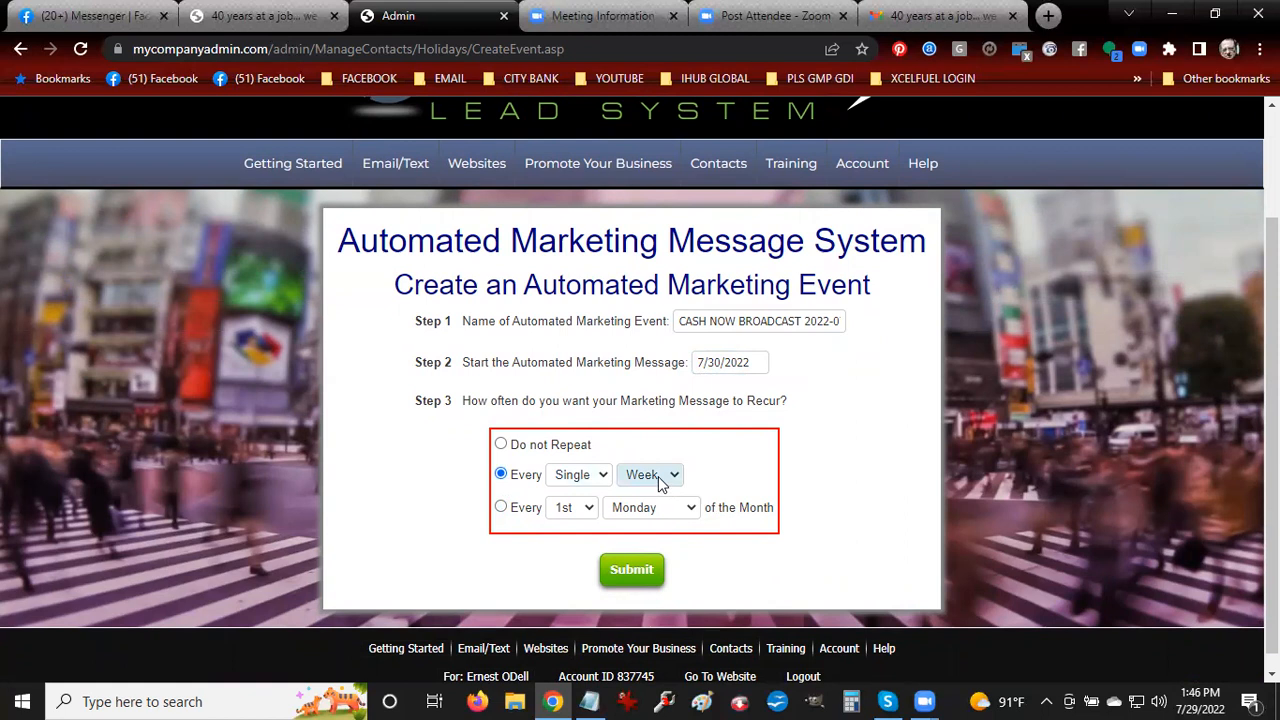
Set the marketing message to recur every 2nd Tuesday of the month
left_click(501, 508)
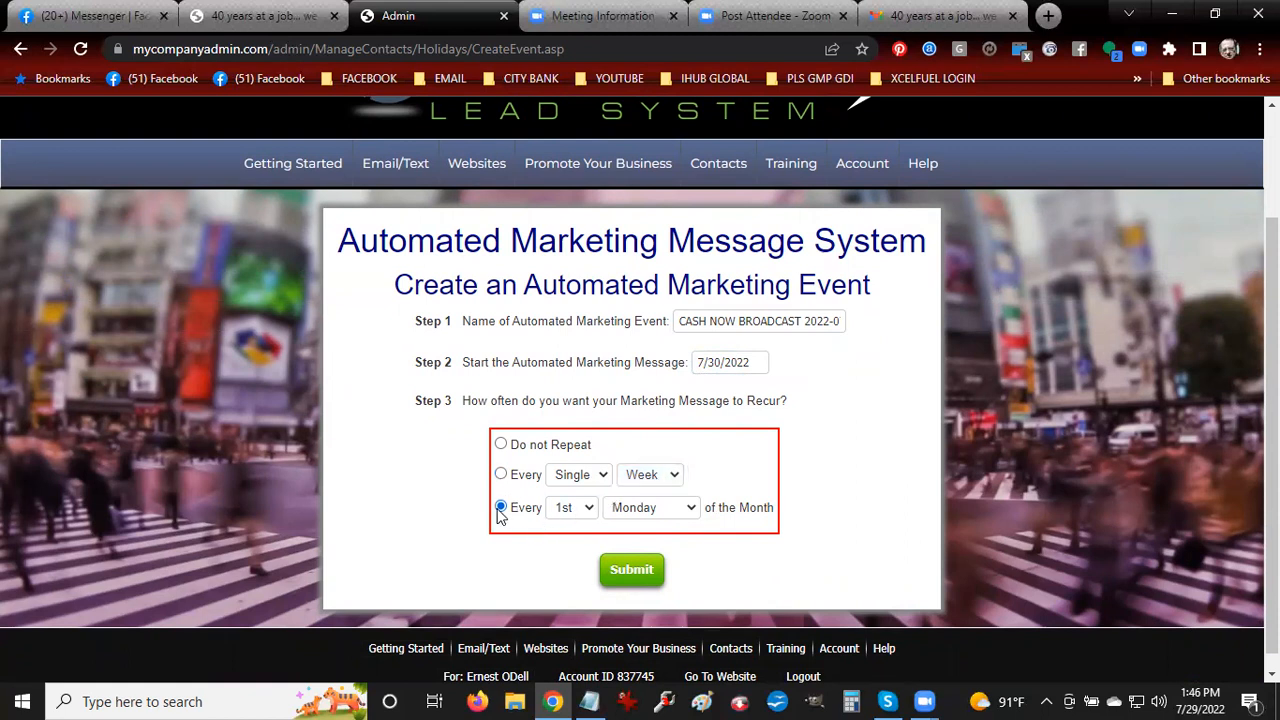
left_click(622, 510)
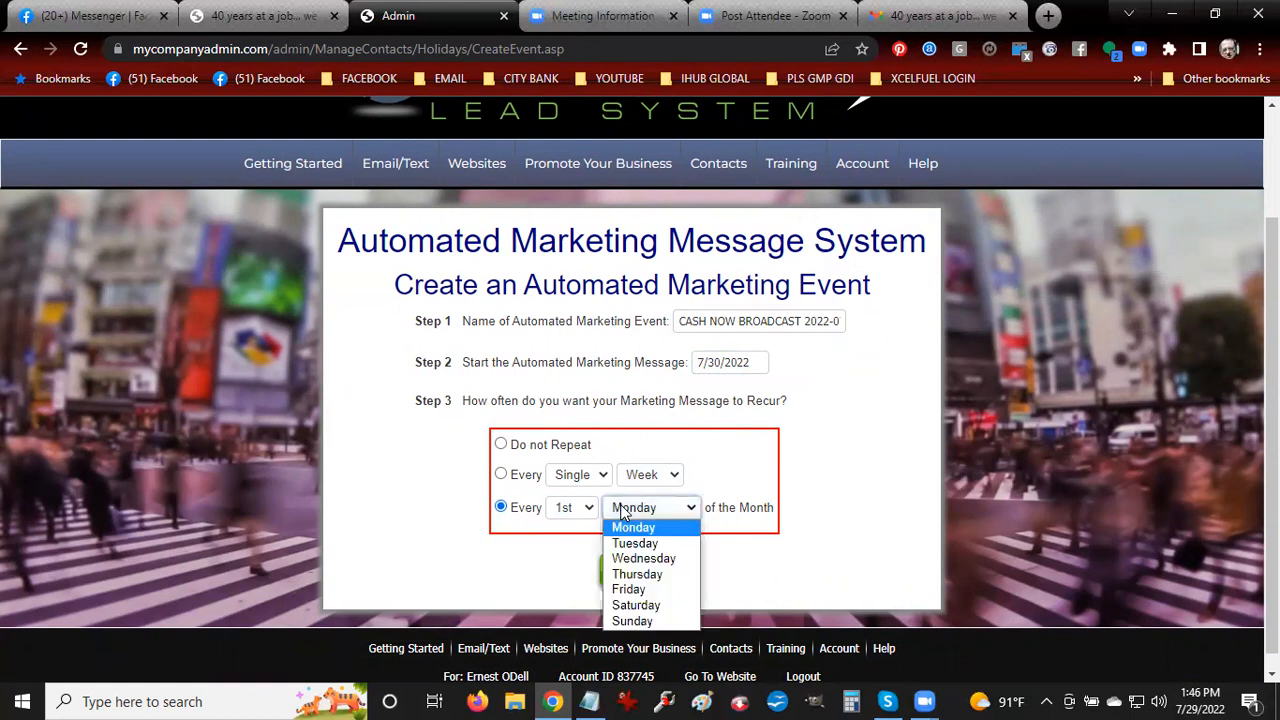
left_click(567, 509)
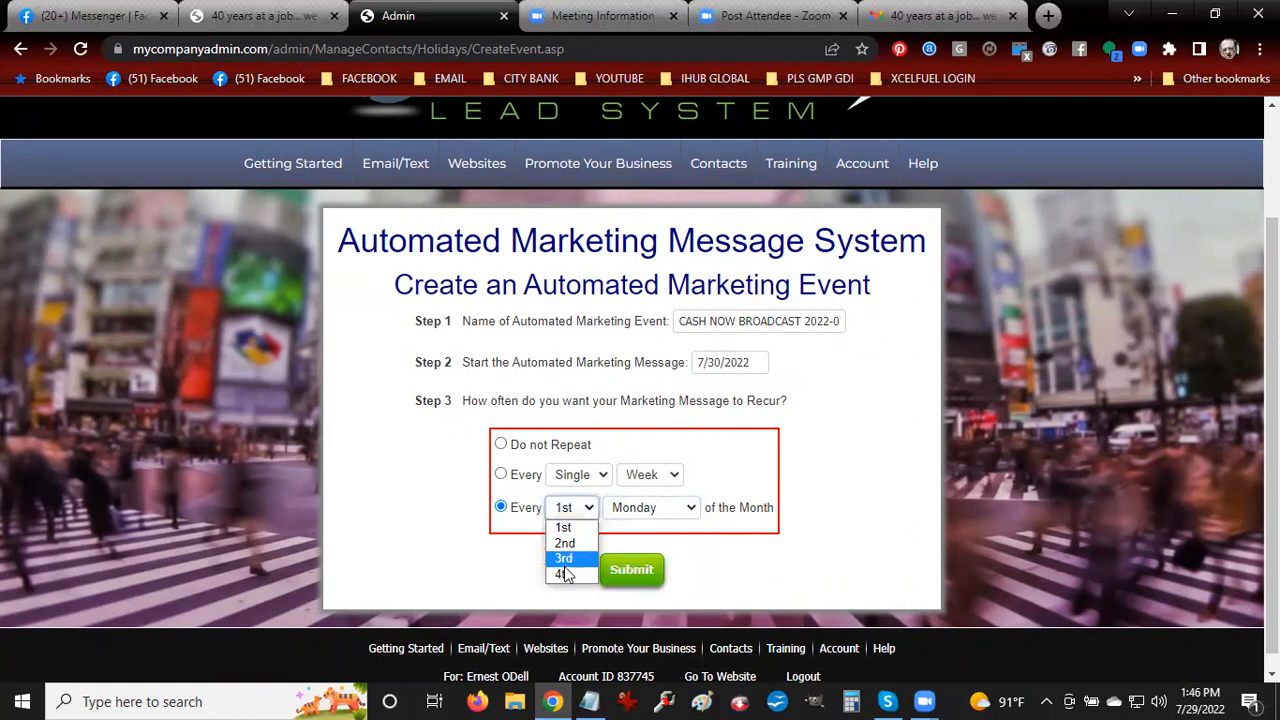
left_click(466, 572)
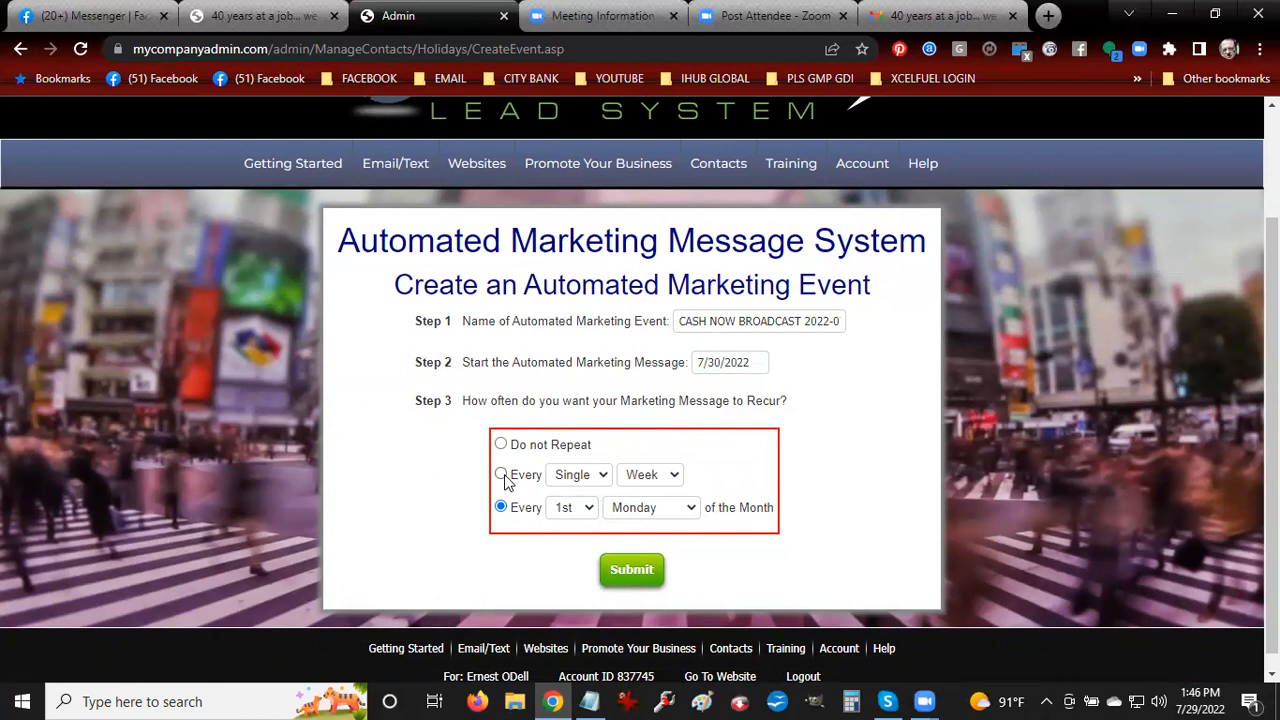
left_click(575, 508)
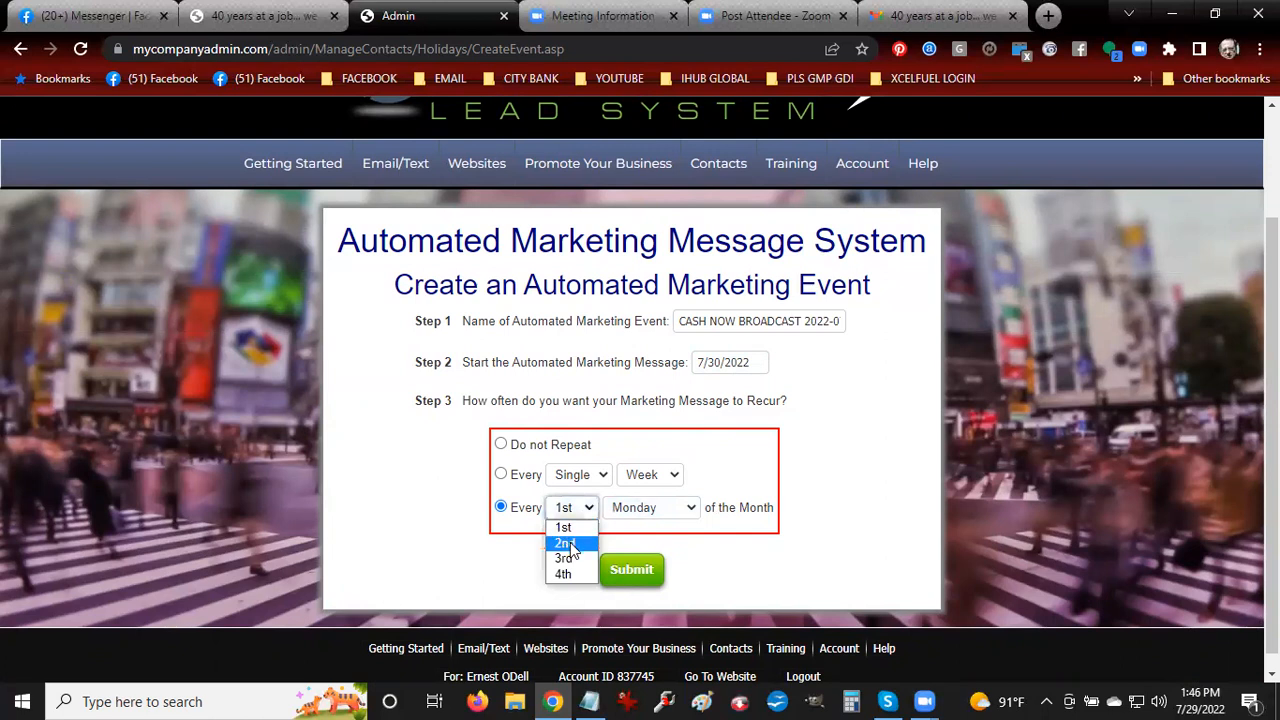
left_click(568, 544)
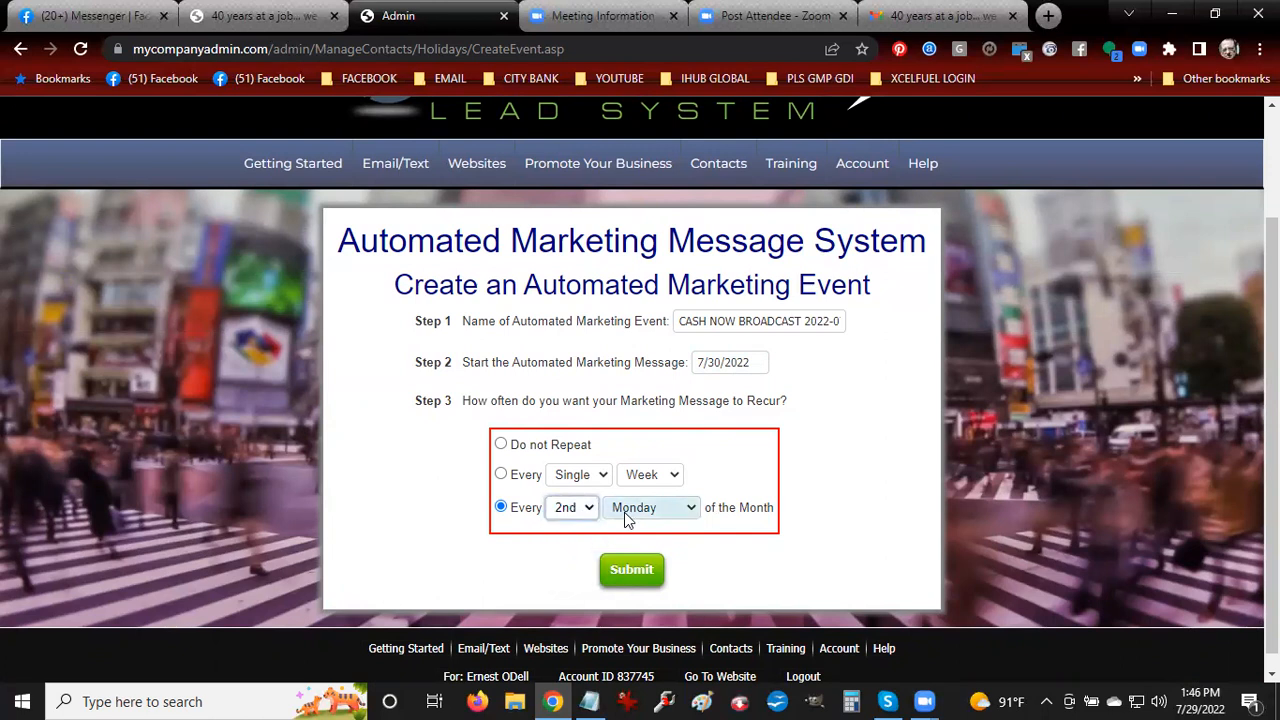
left_click(624, 512)
left_click(634, 543)
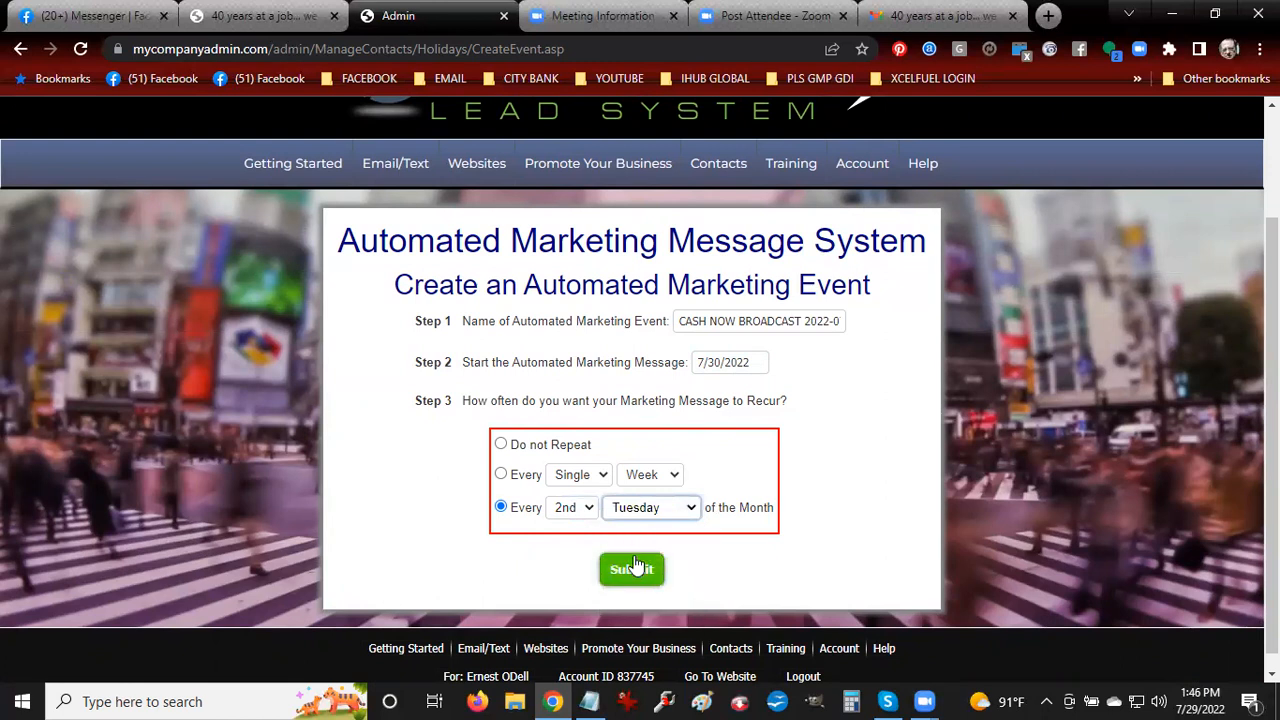
Add MONTHLY to the end of the event name and submit the new automated marketing event
left_click(789, 322)
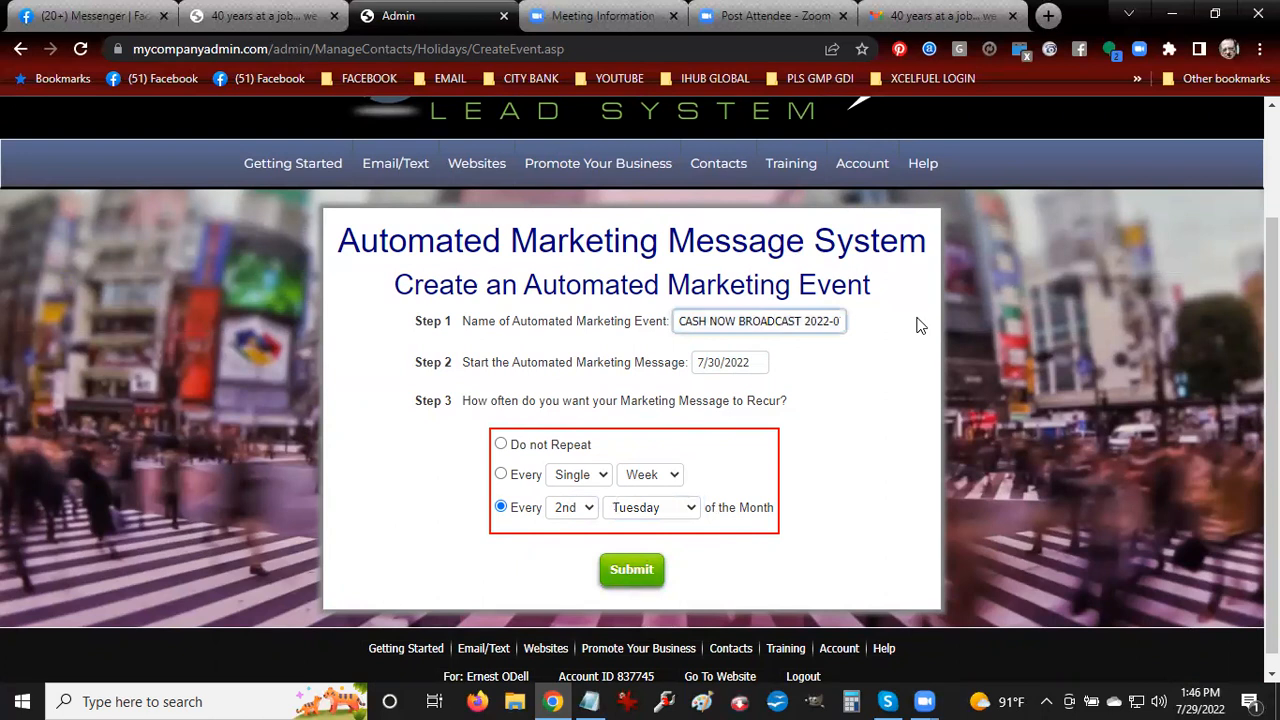
type("7-29 MONTHLY")
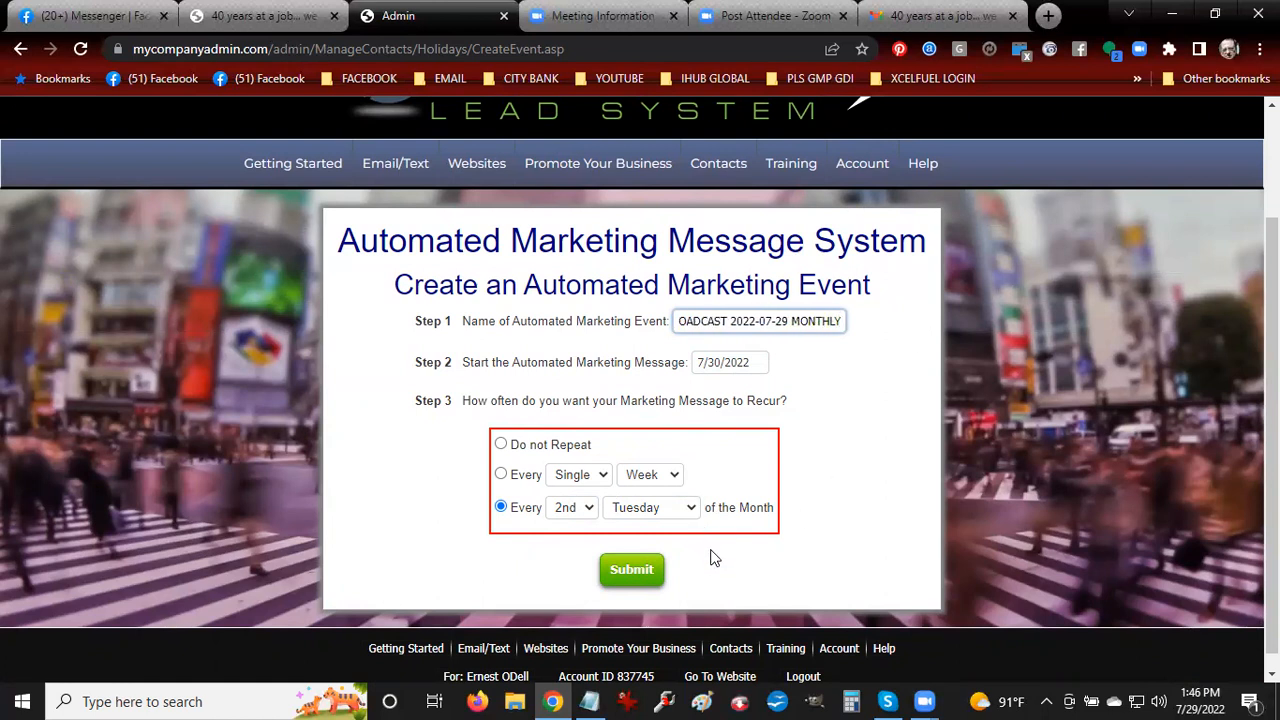
left_click(634, 569)
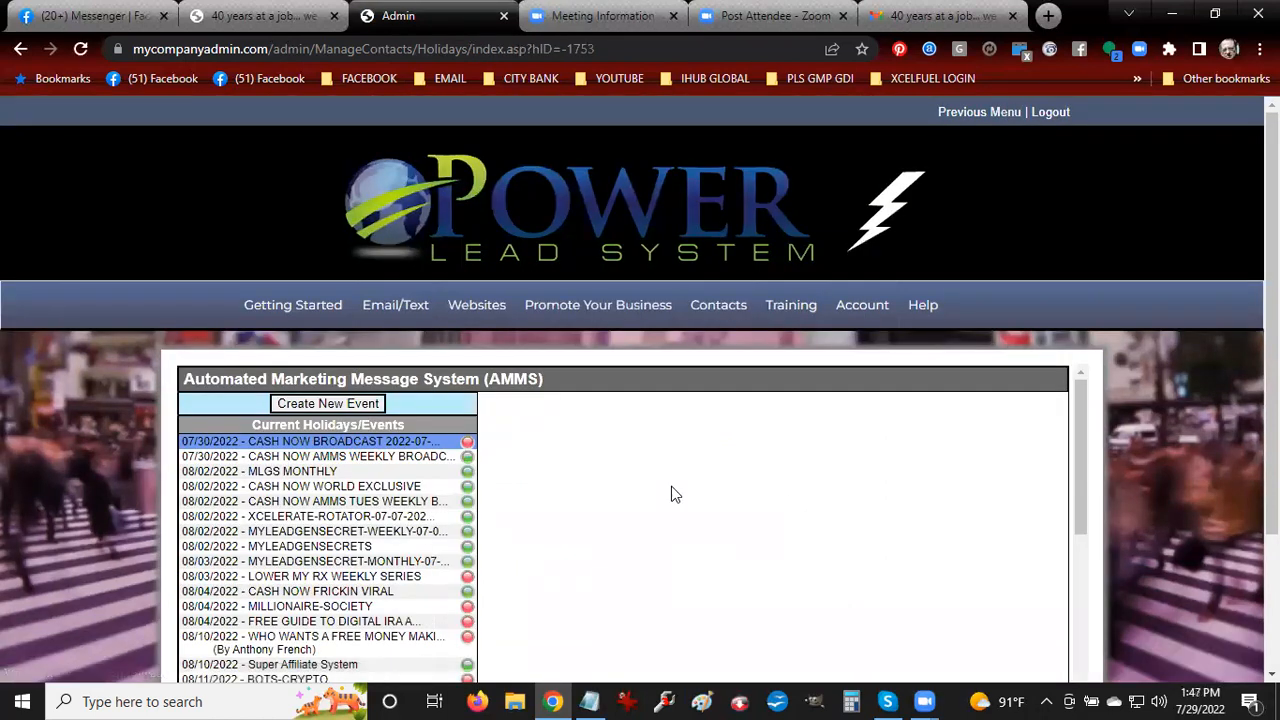
Select the CASH NOW BROADCAST 2022-07-29 email campaign to be sent by the new event dated 07/30/2022
left_click(387, 446)
scroll(577, 434, "down", 5)
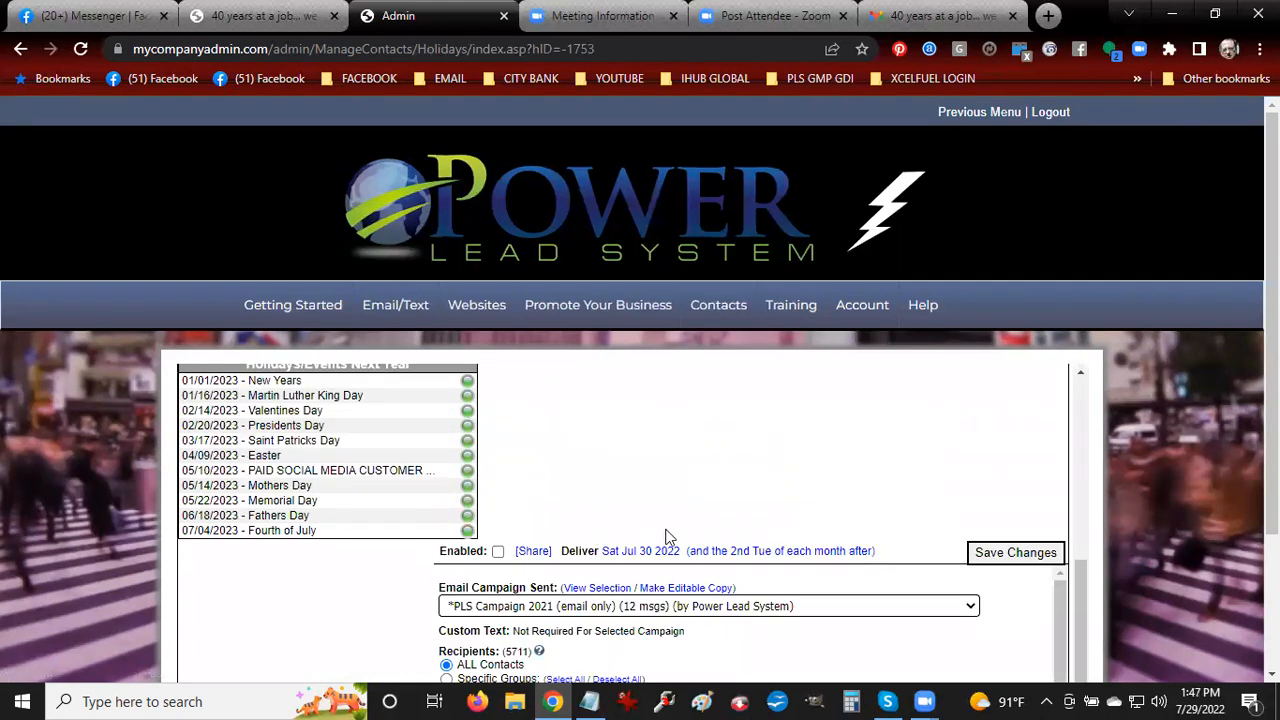
scroll(1231, 465, "down", 2)
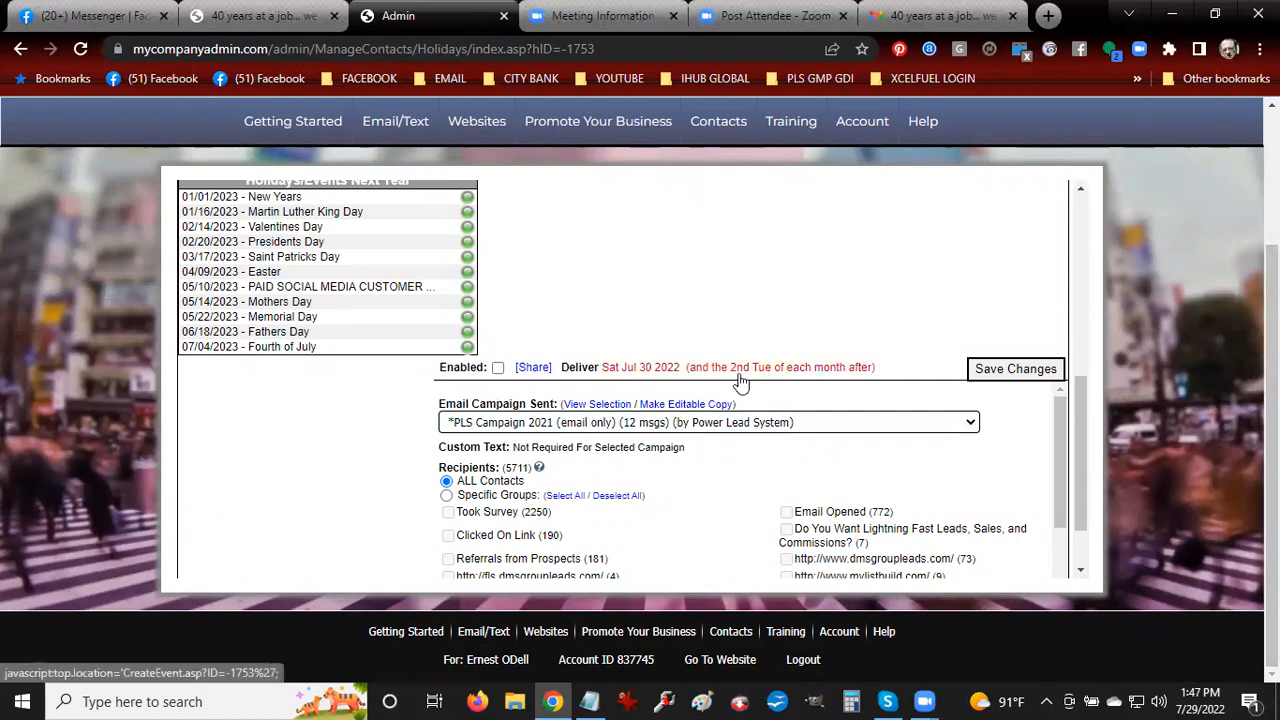
left_click(638, 422)
scroll(622, 347, "down", 10)
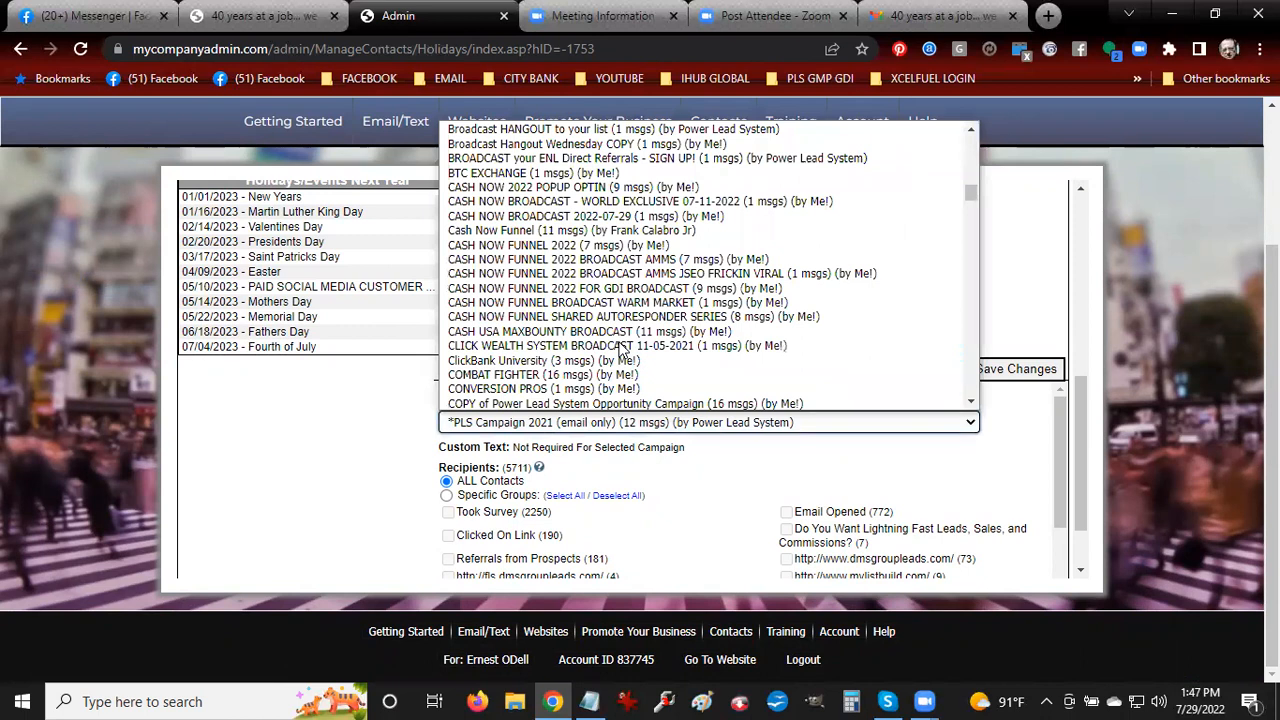
left_click(573, 218)
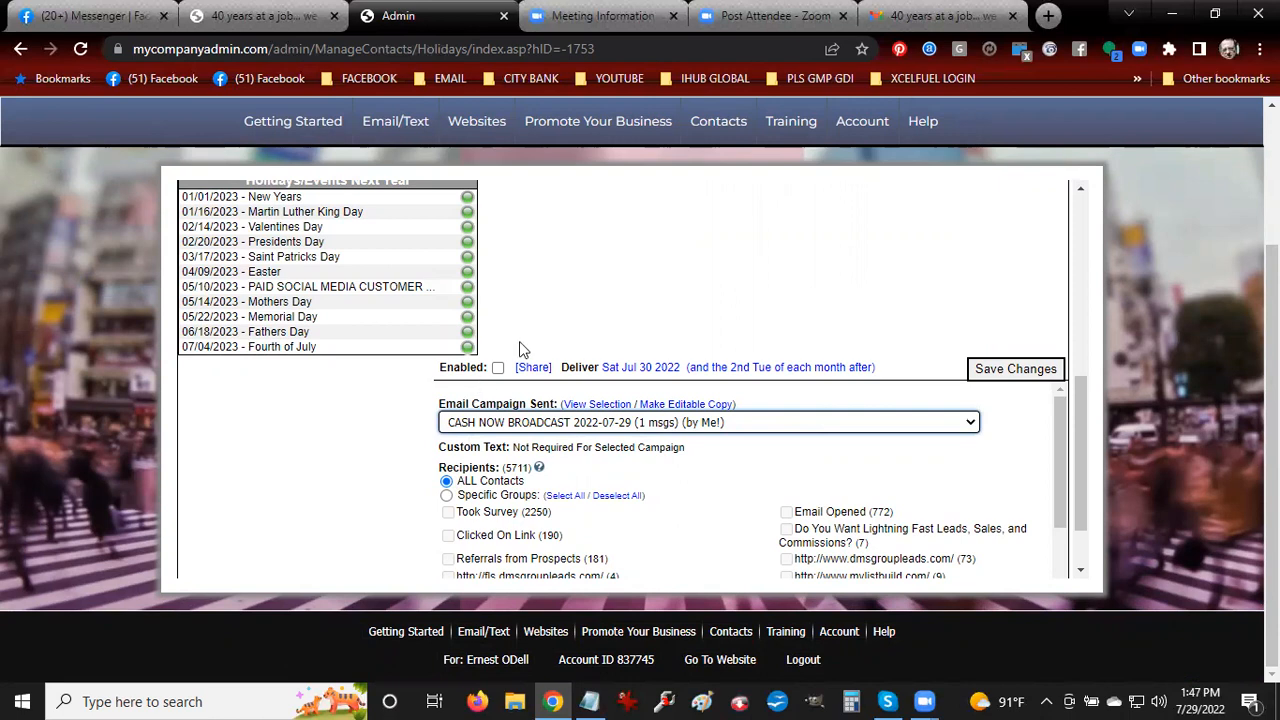
Enable the CASH NOW BROADCAST 2022-07-29 event and save its changes
left_click(498, 368)
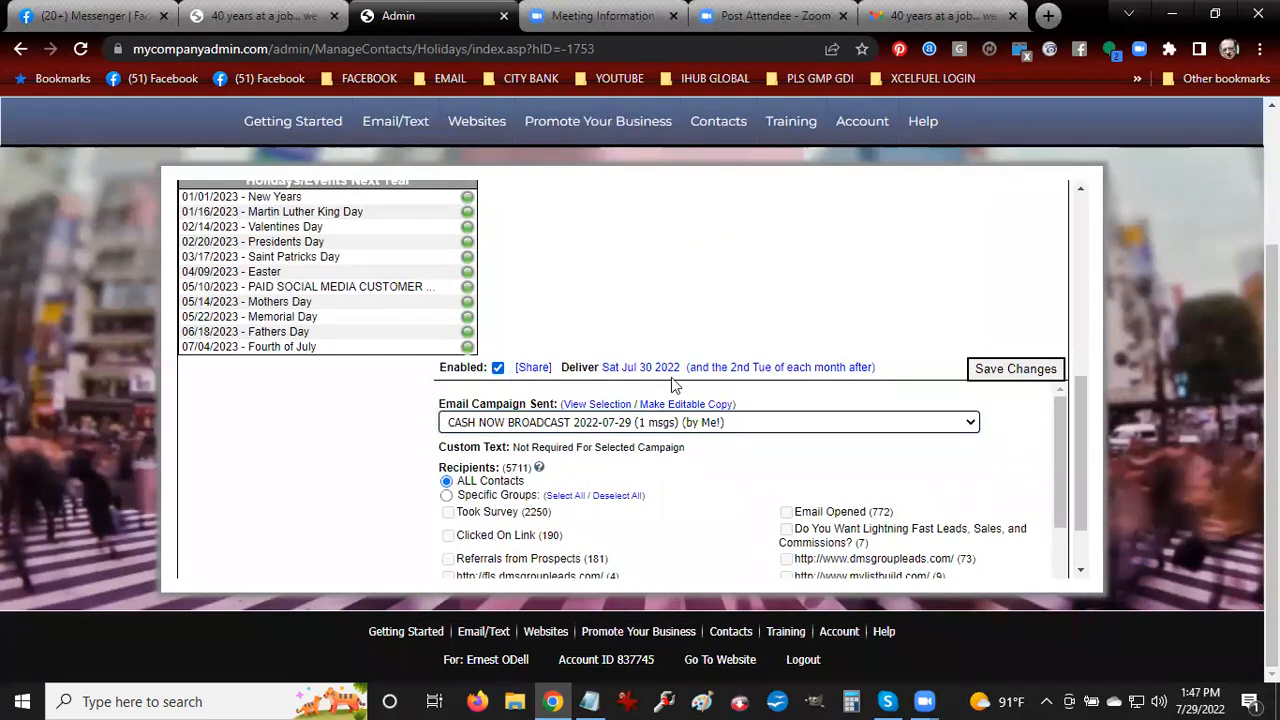
left_click(1017, 370)
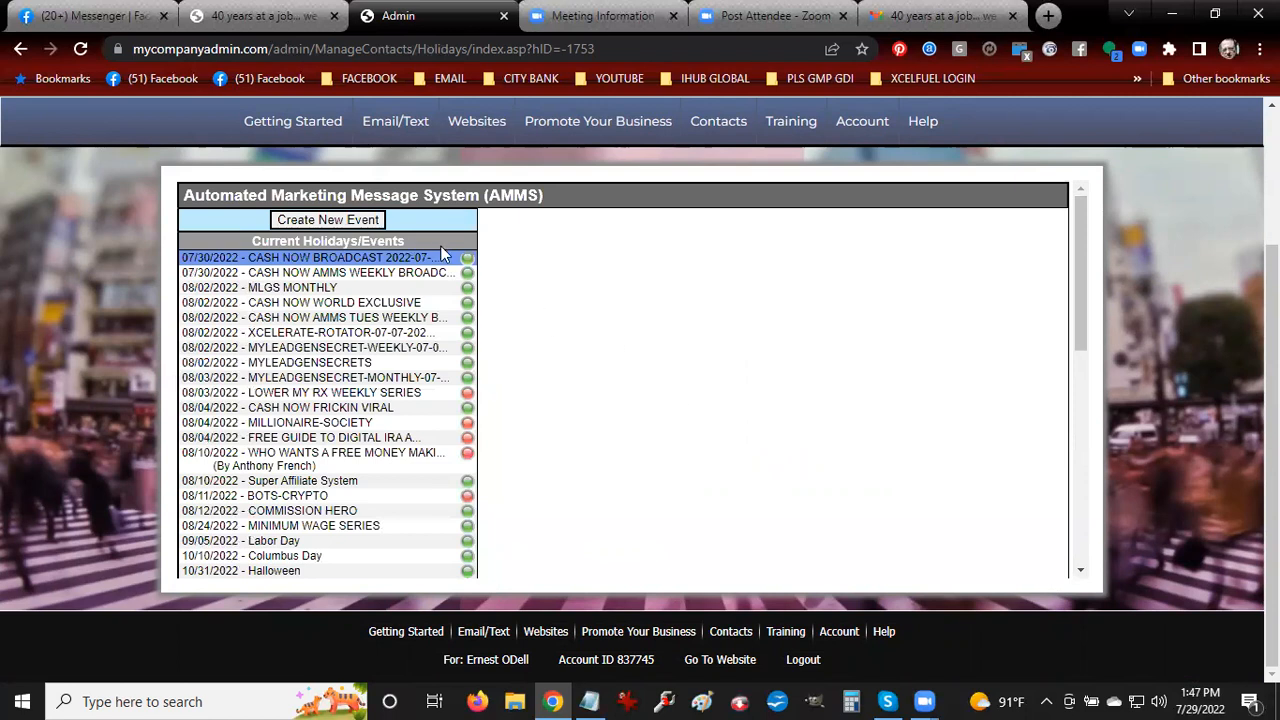
mouse_move(464, 262)
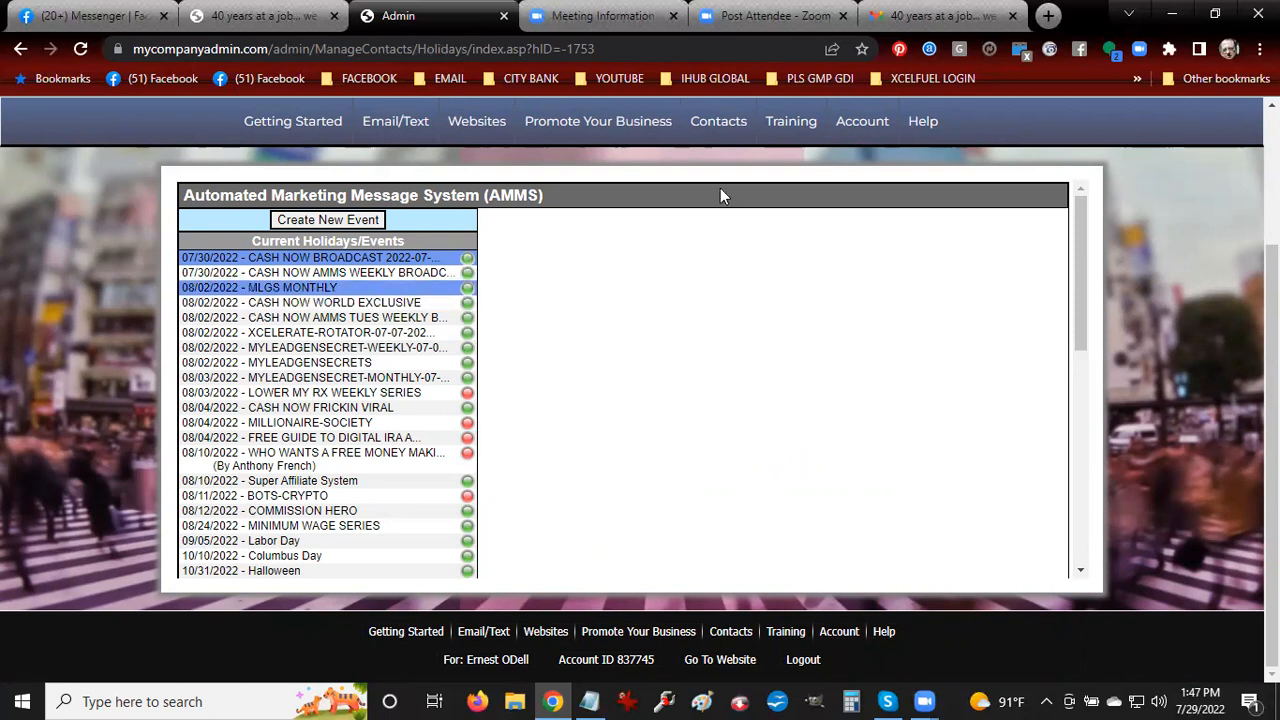
Log out of the Power Lead System admin area and close its page
scroll(1120, 390, "up", 2)
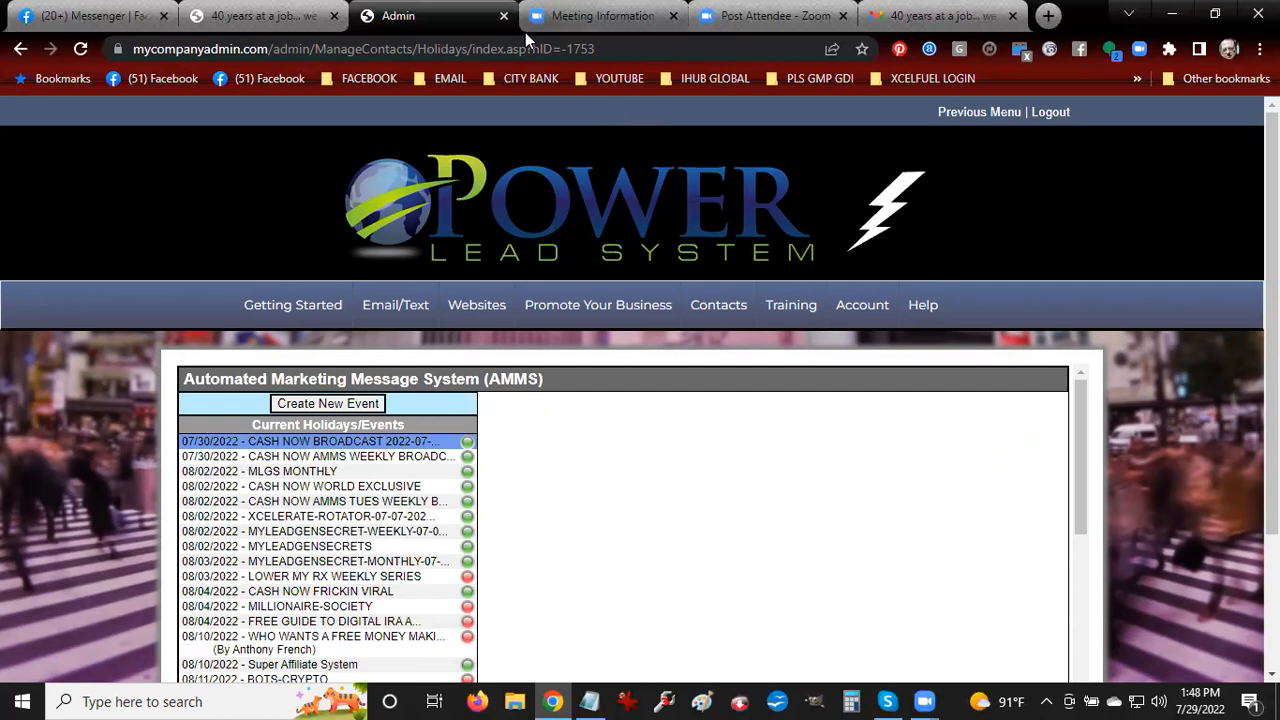
left_click(1040, 114)
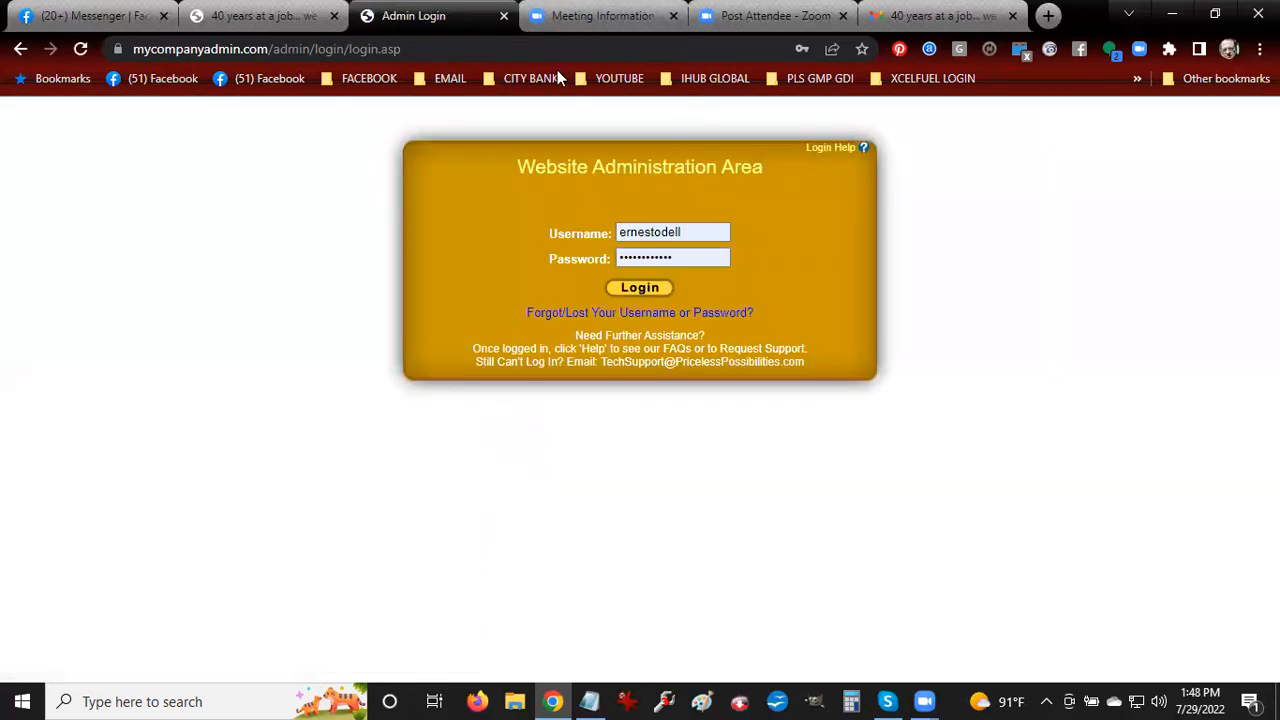
left_click(503, 17)
Switch to Gmail, sign out of the Google account and close the page
left_click(557, 12)
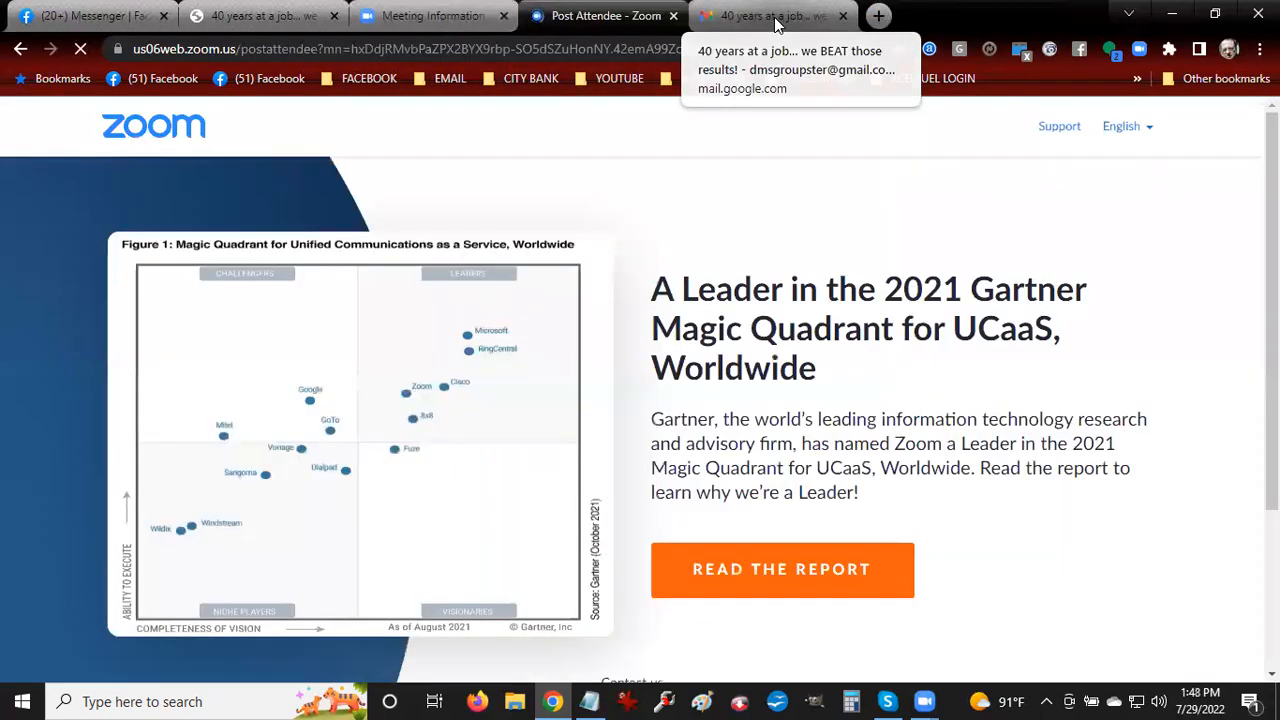
left_click(777, 18)
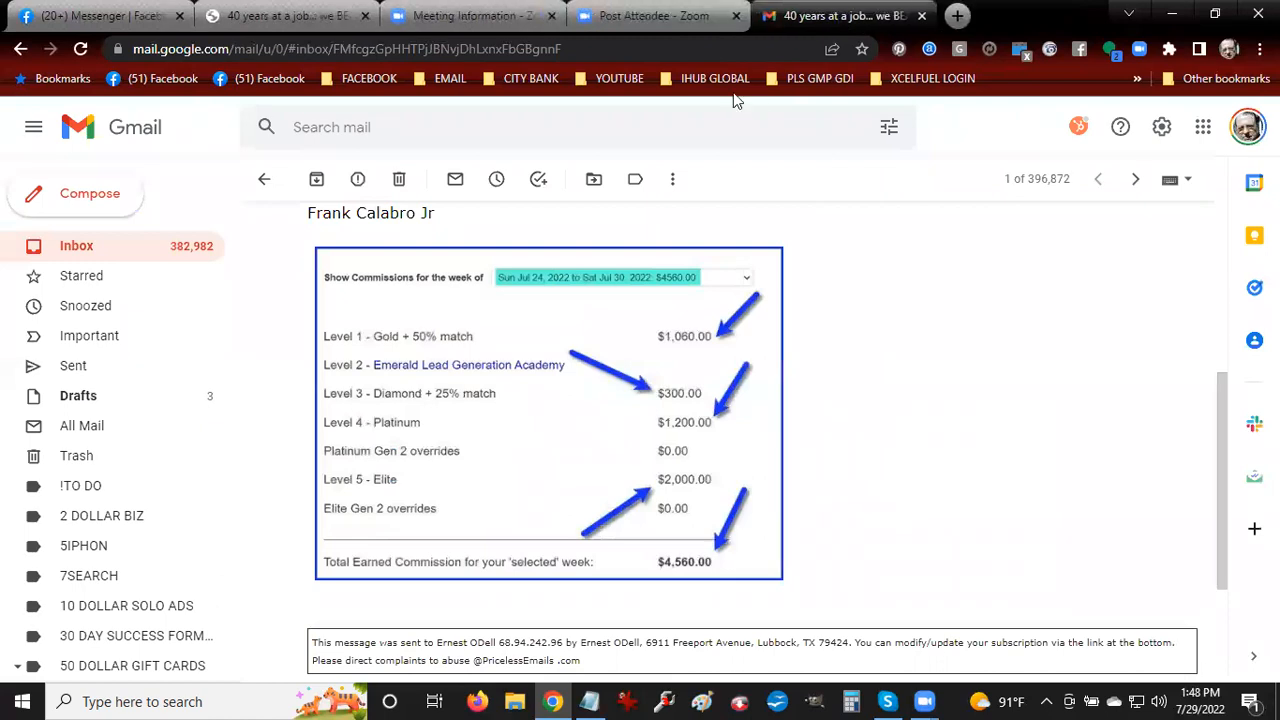
left_click(1248, 130)
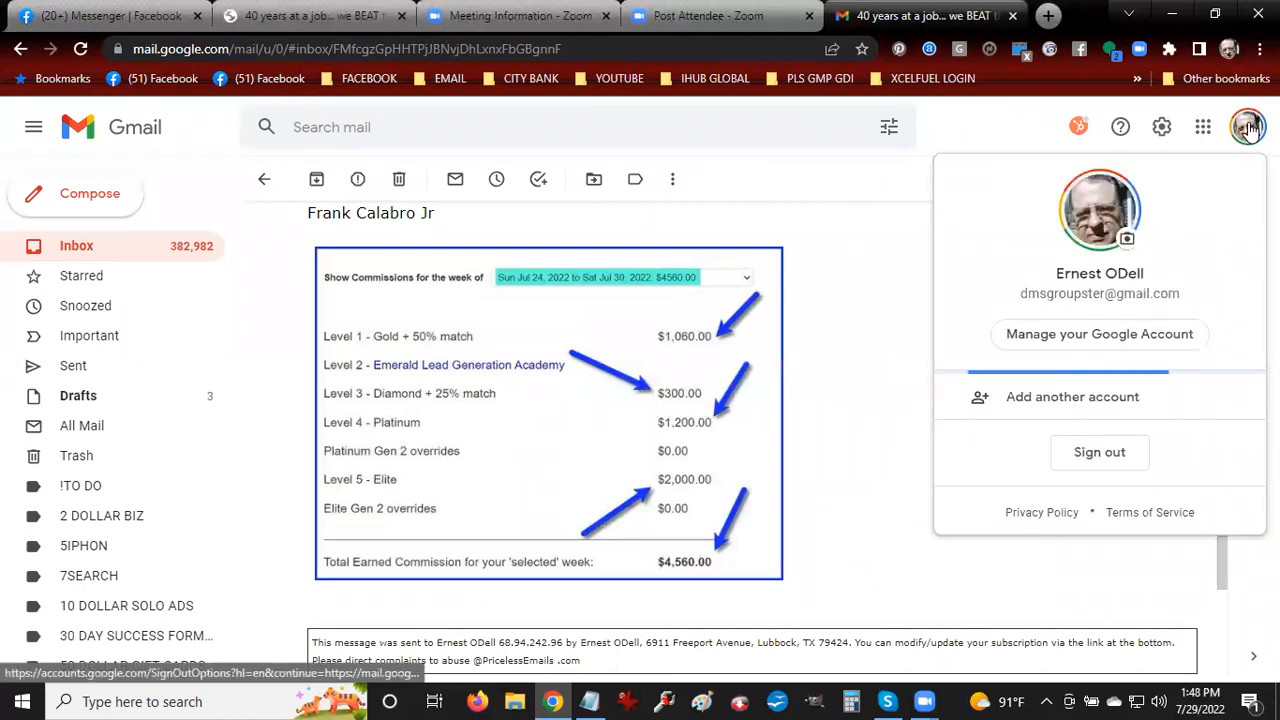
scroll(1132, 364, "down", 1)
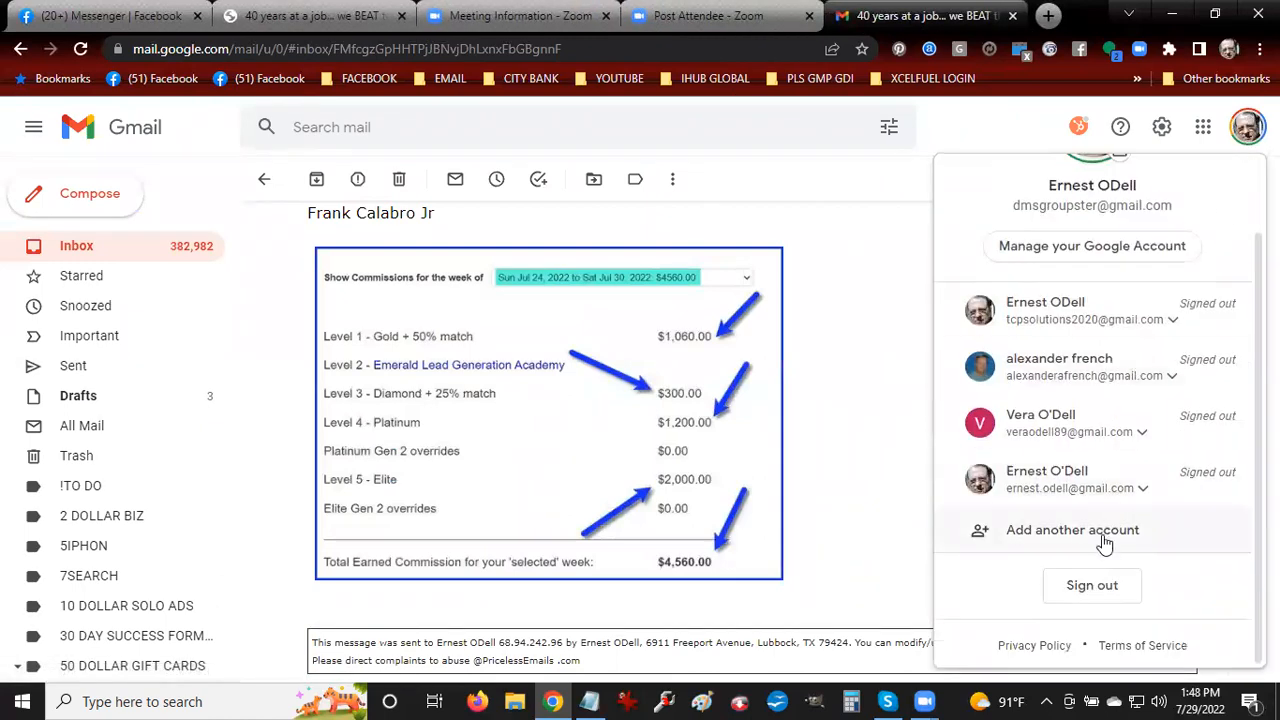
left_click(1097, 588)
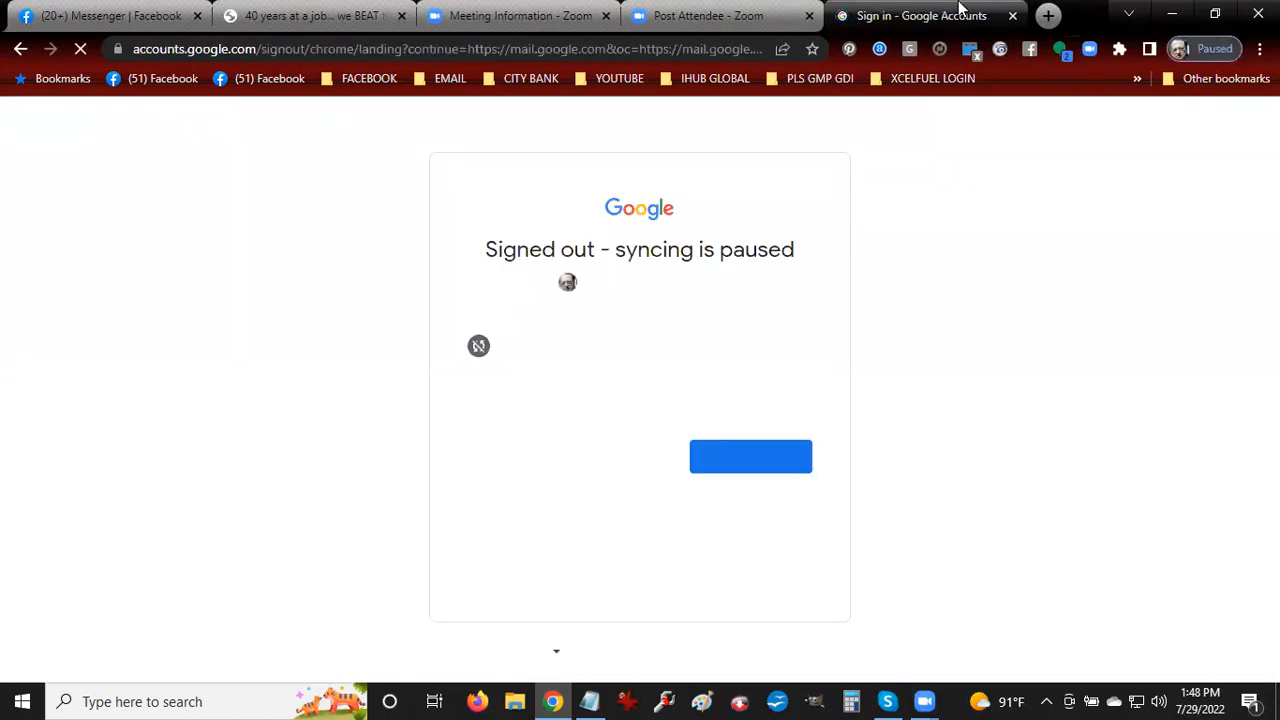
left_click(1012, 15)
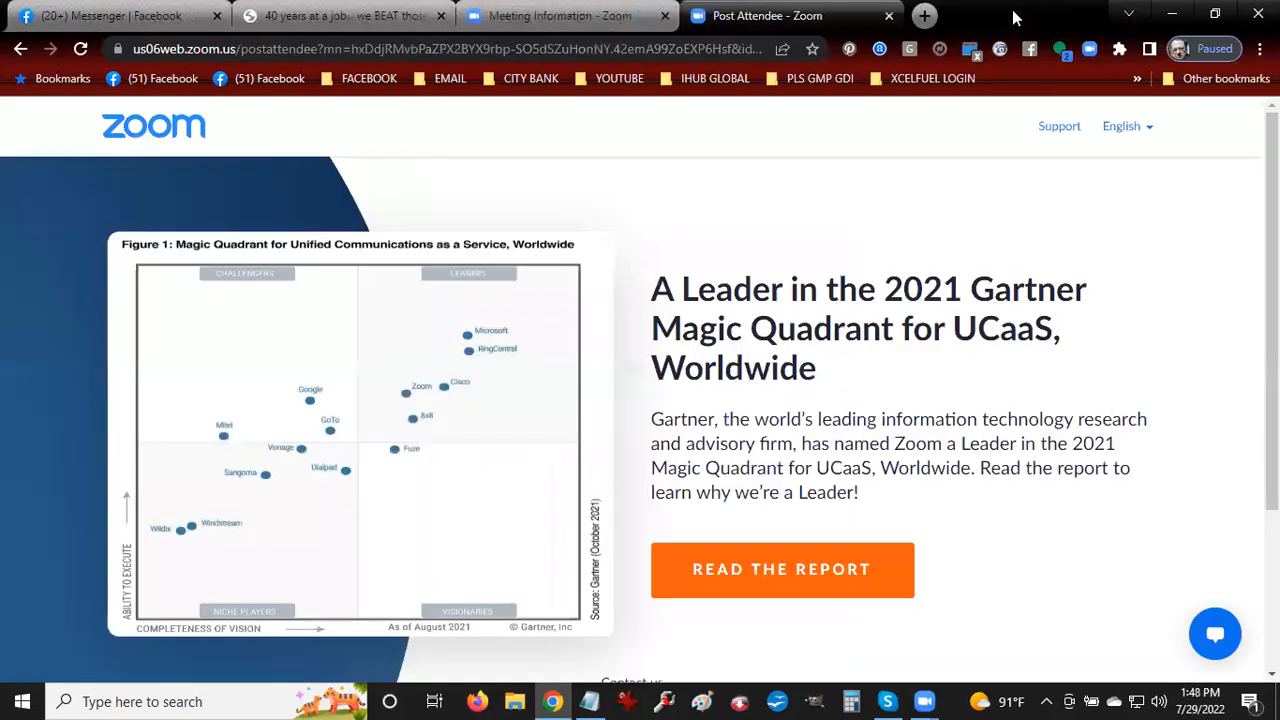
Open the Trafficwave.net website in a new browser tab
key("ctrl+t")
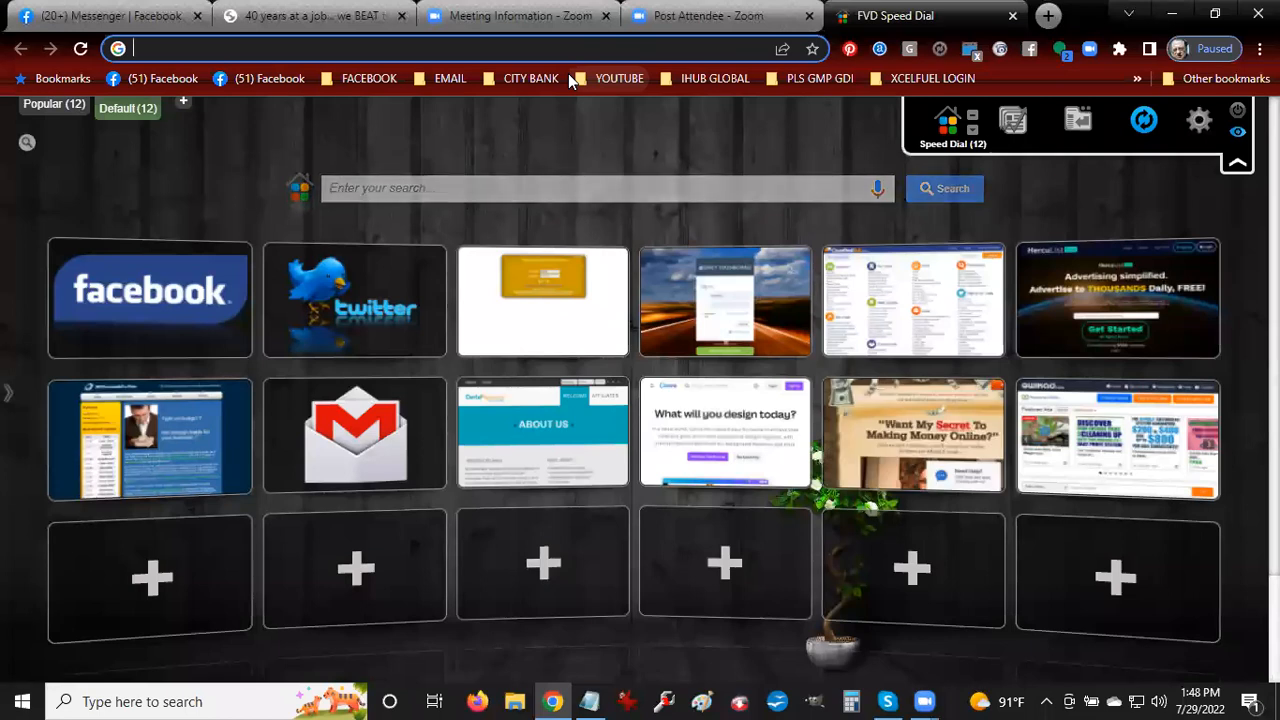
type("Trafficwave.net")
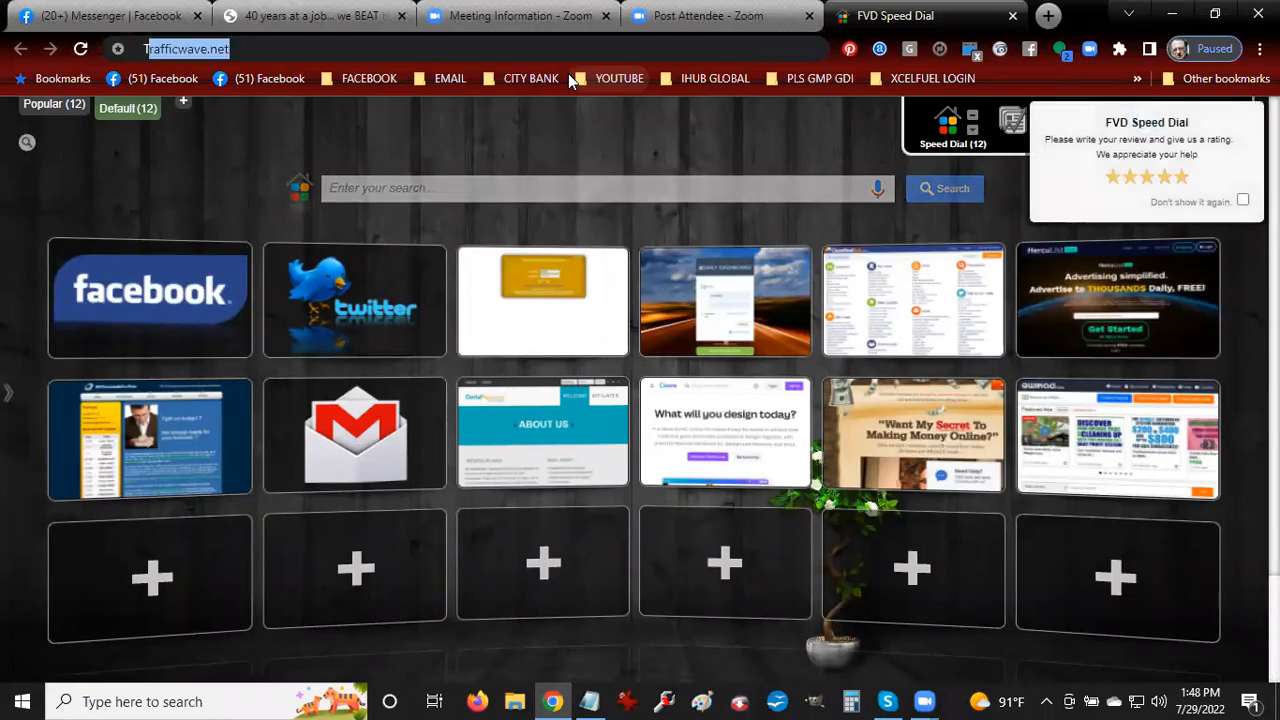
key("Return")
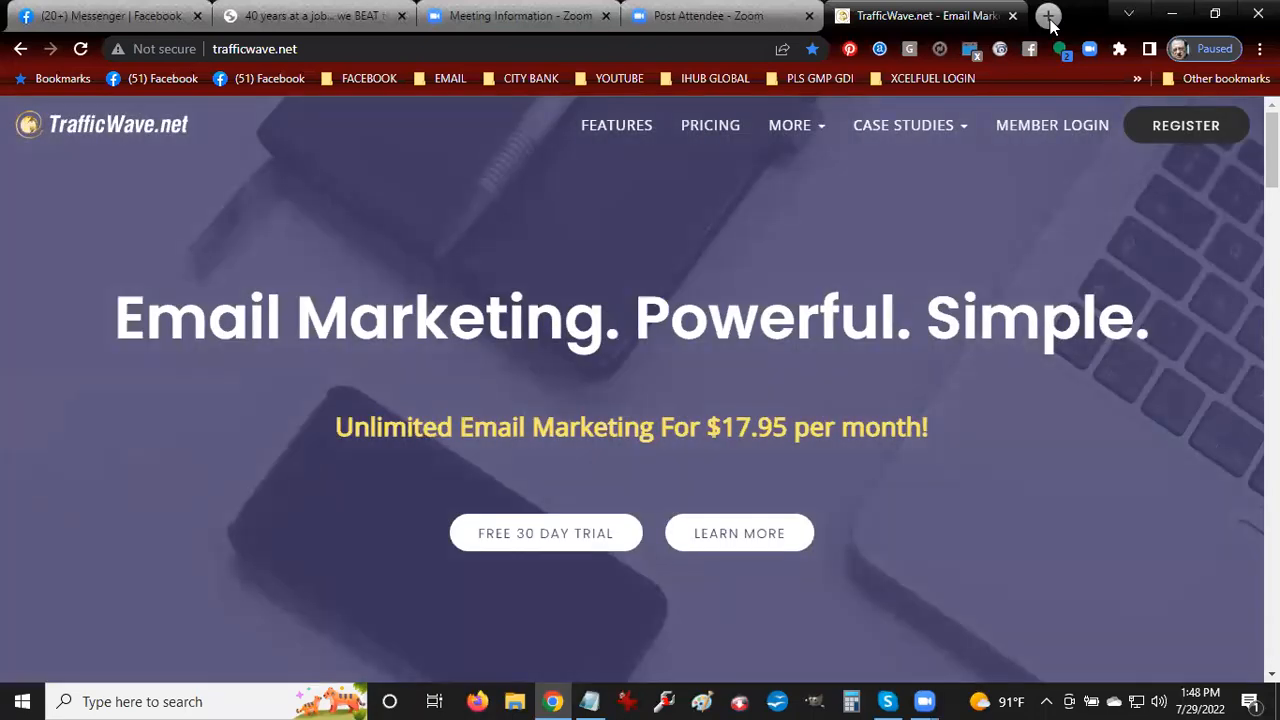
Open the My Lead Gen Secret site from the speed dial in a new tab, and return to the TrafficWave.net page
left_click(1049, 16)
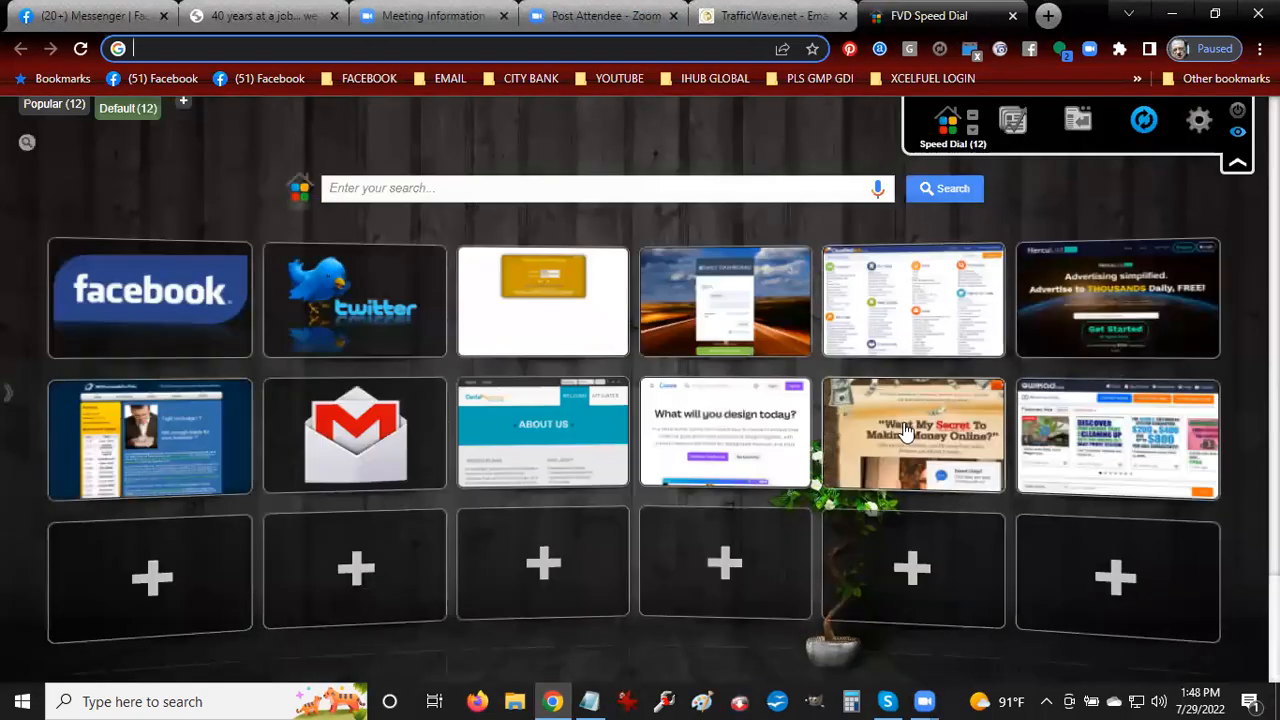
left_click(920, 422)
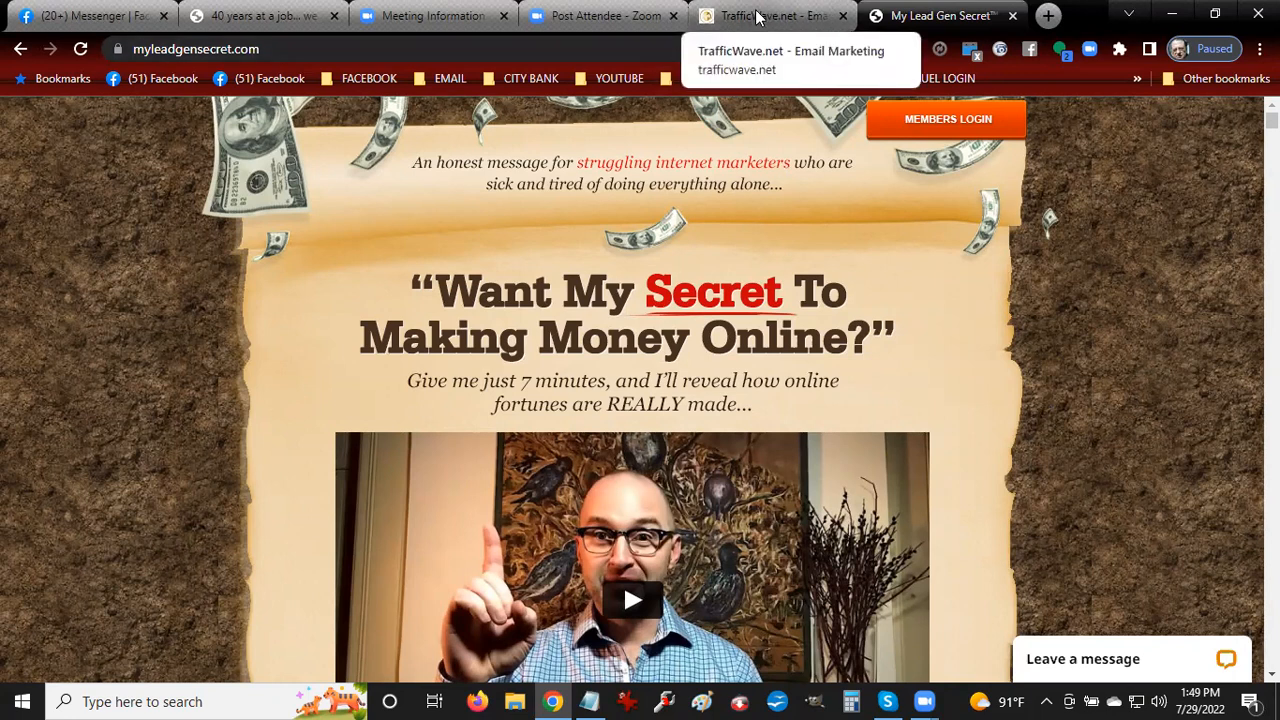
left_click(757, 17)
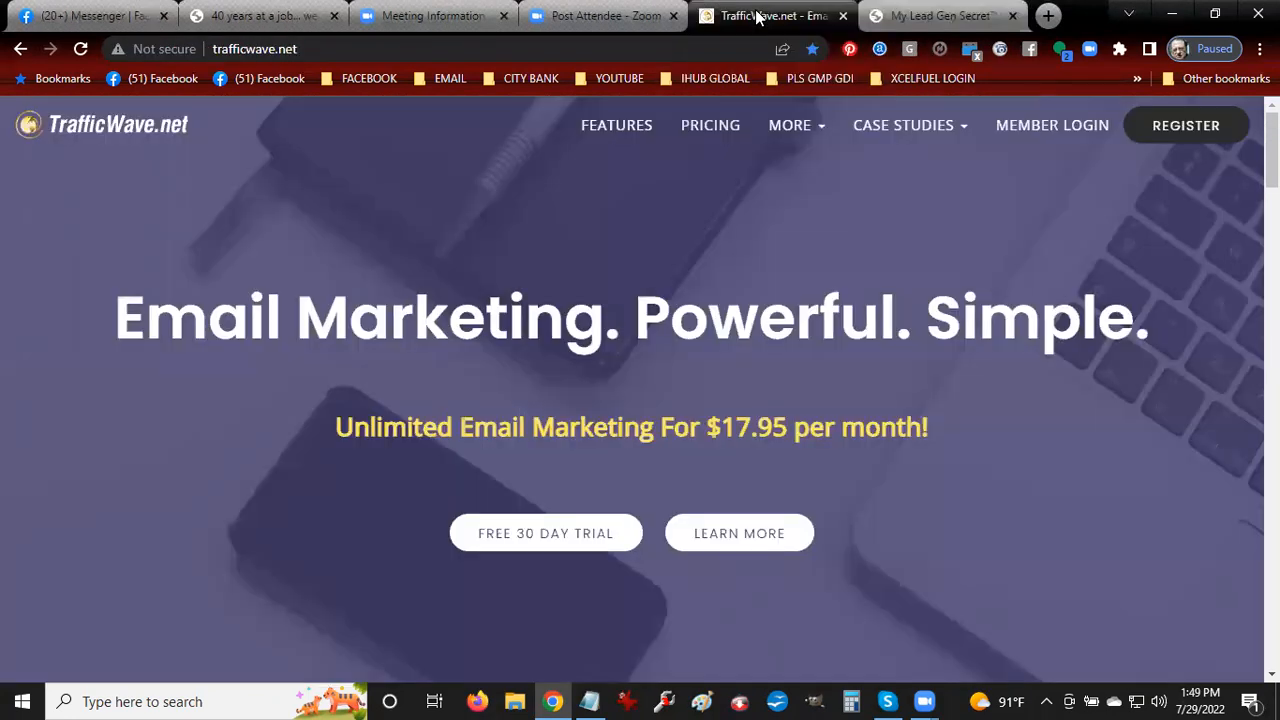